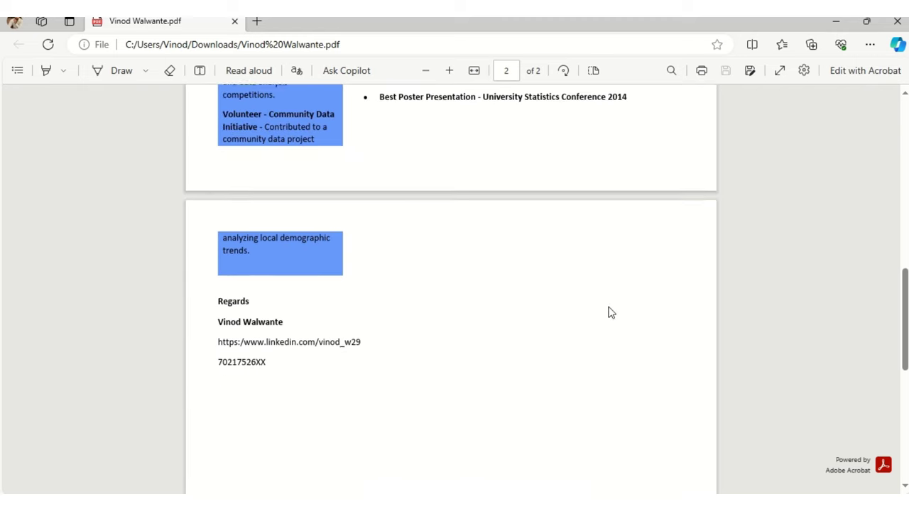
Step: Scroll through the currently open document to review its contents
scroll(600, 348, up, 8)
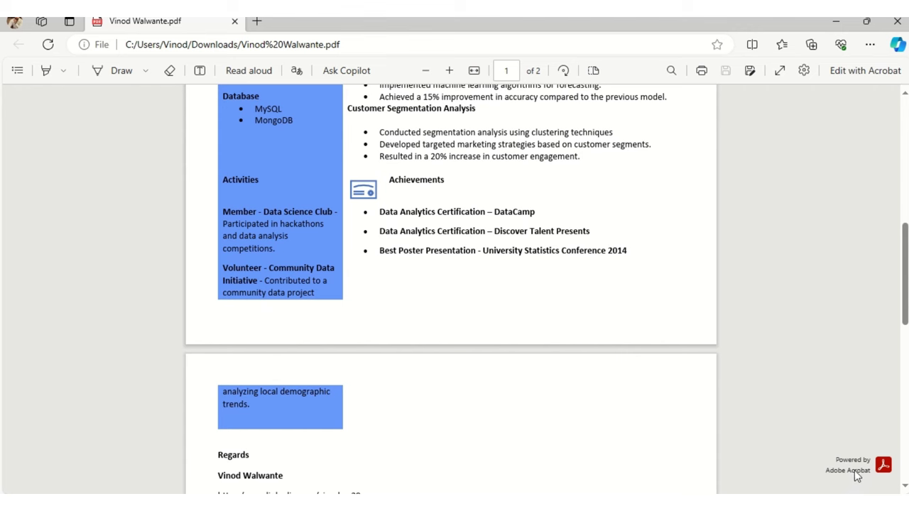
scroll(546, 412, up, 7)
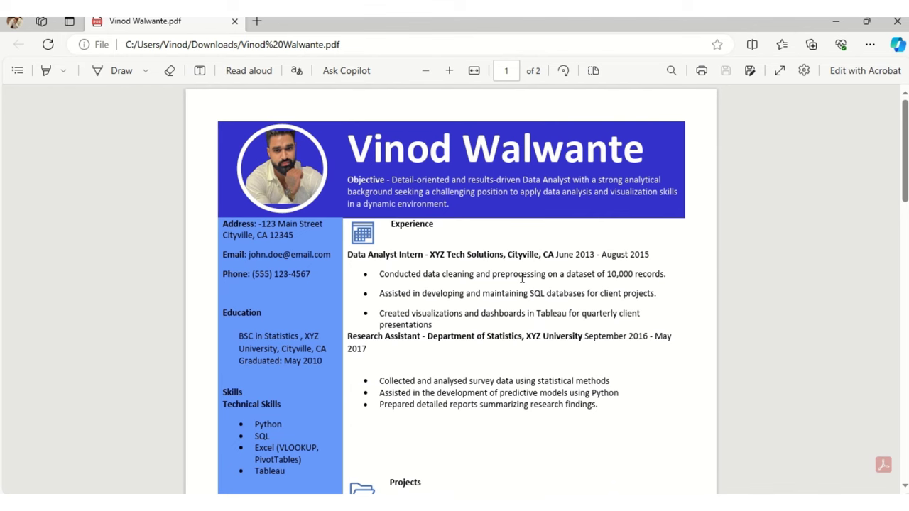
scroll(532, 294, down, 15)
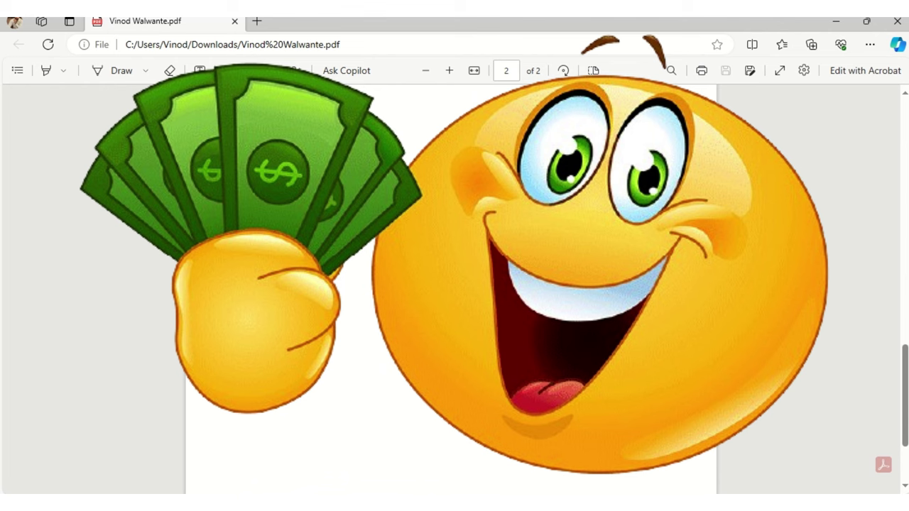
scroll(532, 294, up, 15)
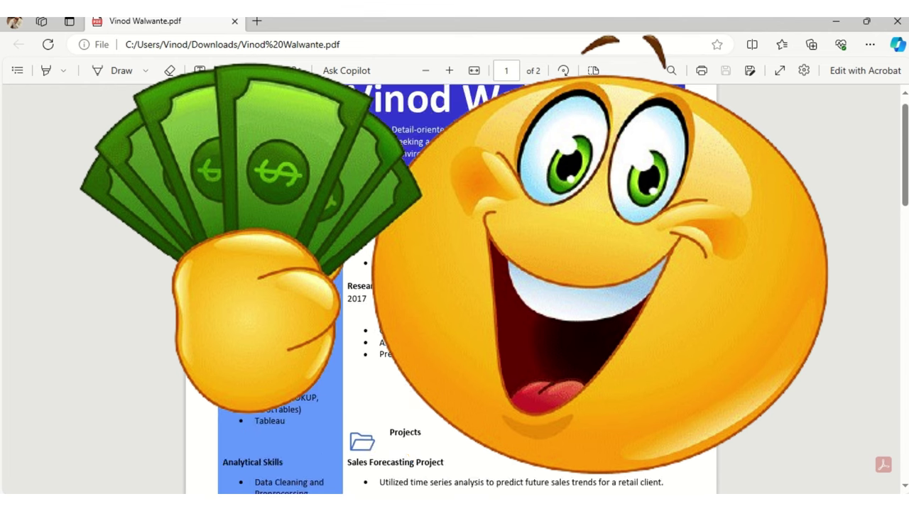
scroll(532, 294, up, 1)
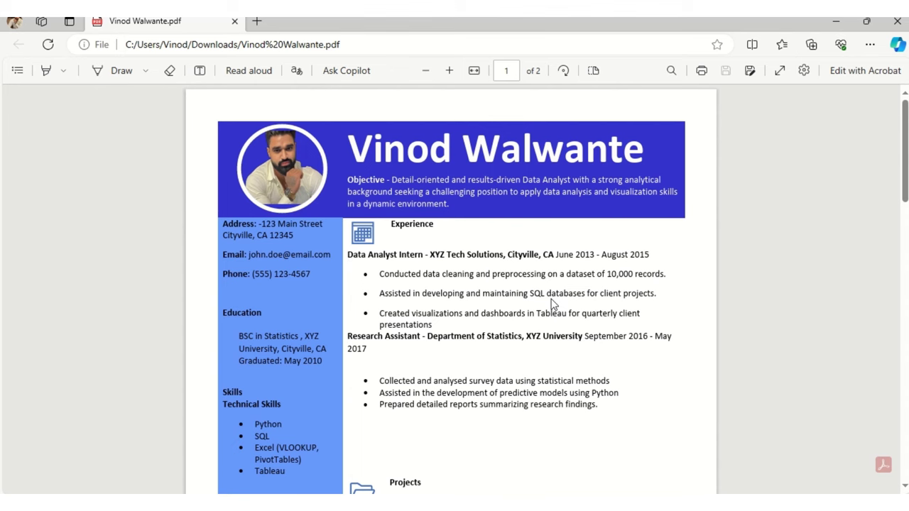
Step: Review the resume text in Document2, then bring the blank Document1 to the front
key(alt+Tab)
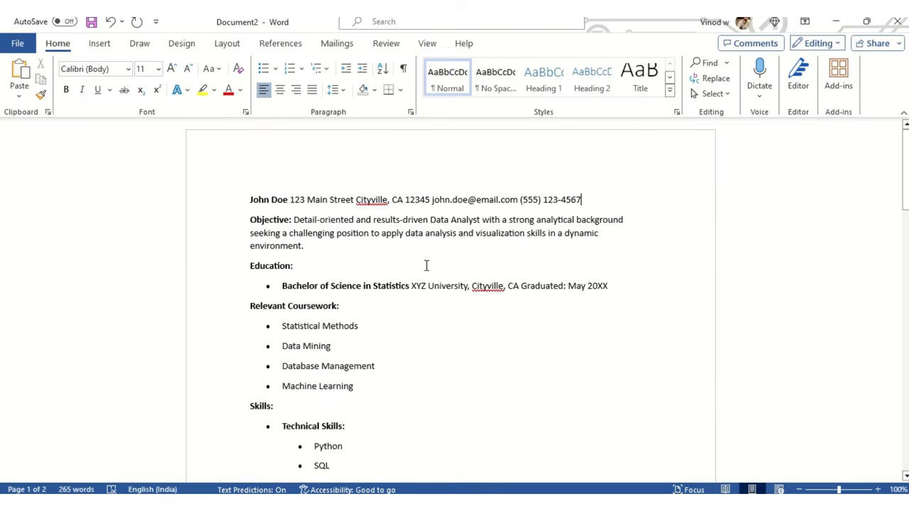
scroll(426, 263, down, 10)
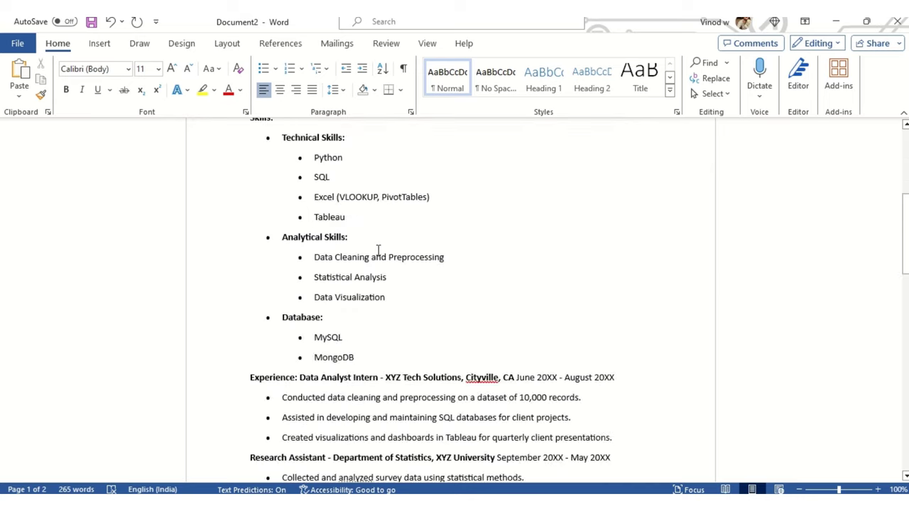
scroll(378, 250, down, 10)
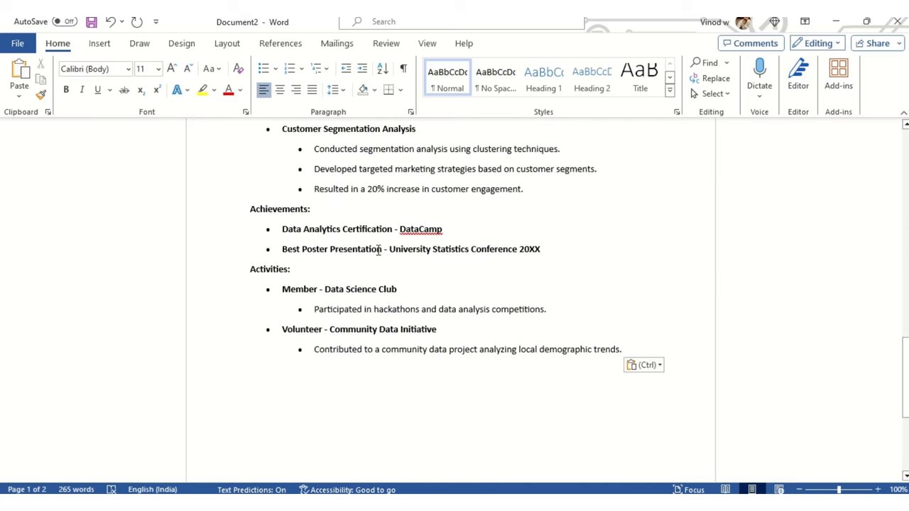
scroll(378, 249, down, 1)
scroll(378, 250, up, 10)
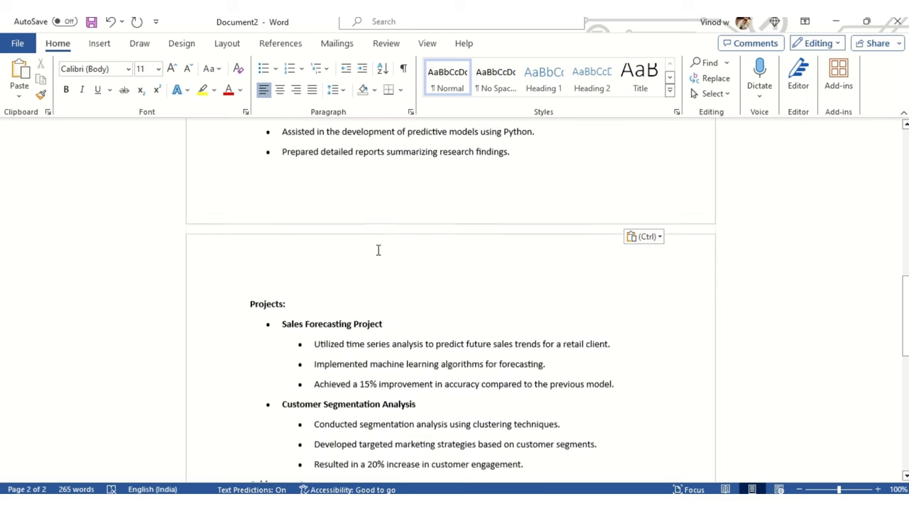
scroll(377, 250, up, 4)
scroll(377, 250, up, 4)
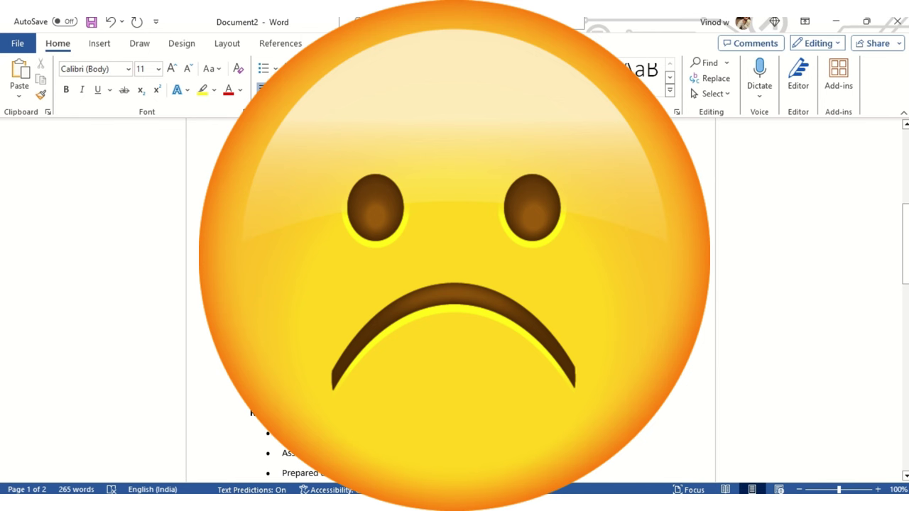
scroll(378, 250, up, 3)
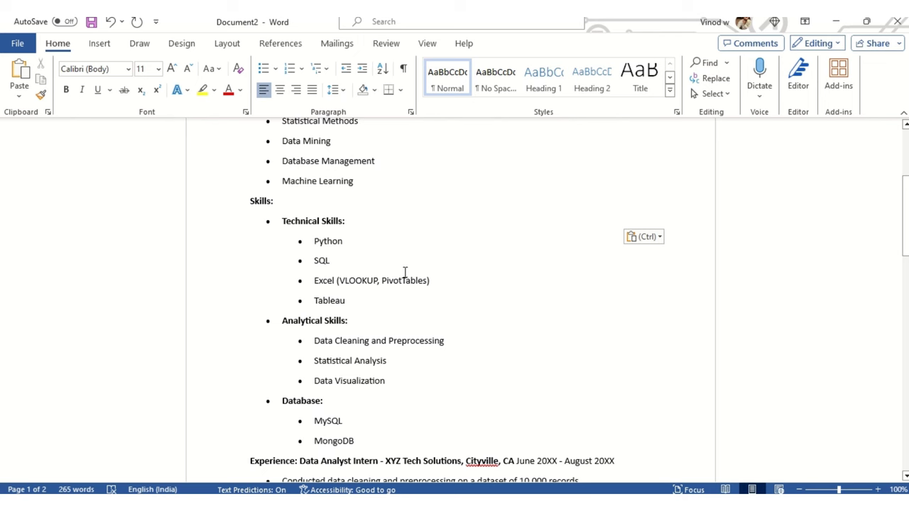
scroll(405, 272, up, 3)
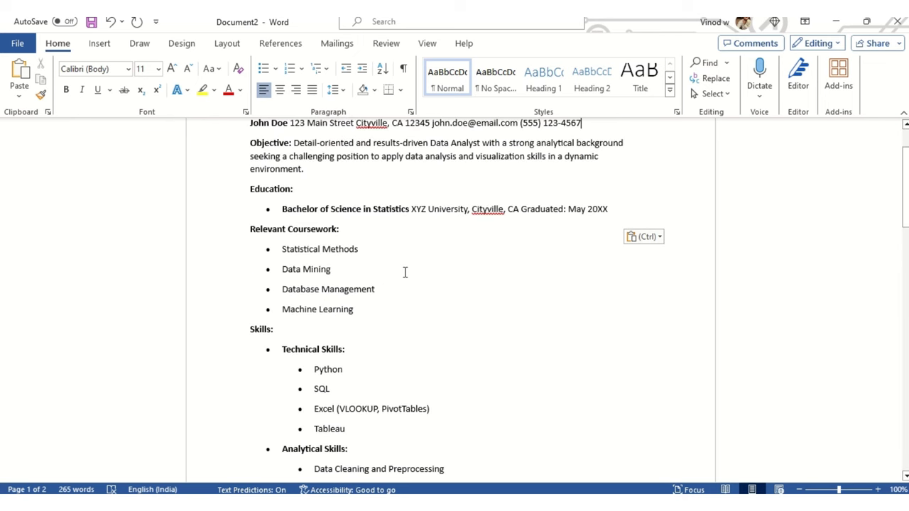
scroll(405, 264, up, 2)
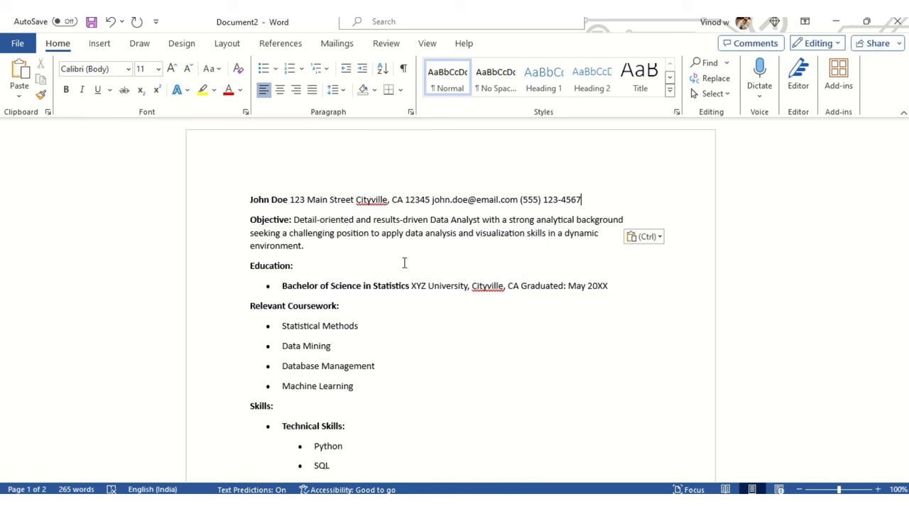
scroll(404, 263, down, 5)
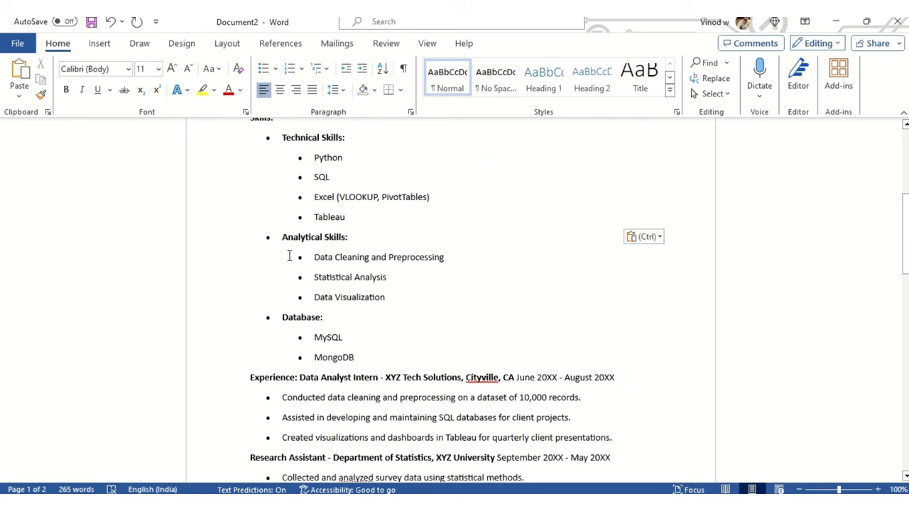
scroll(412, 265, down, 7)
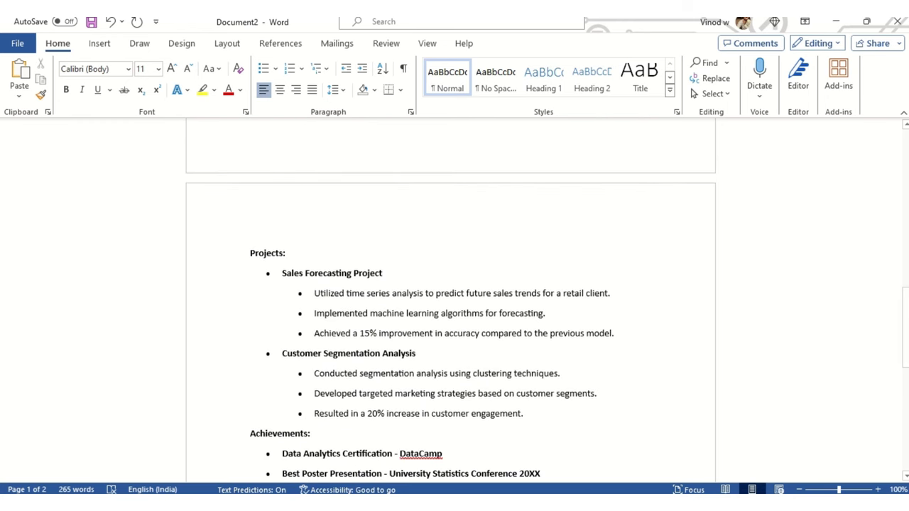
click(399, 447)
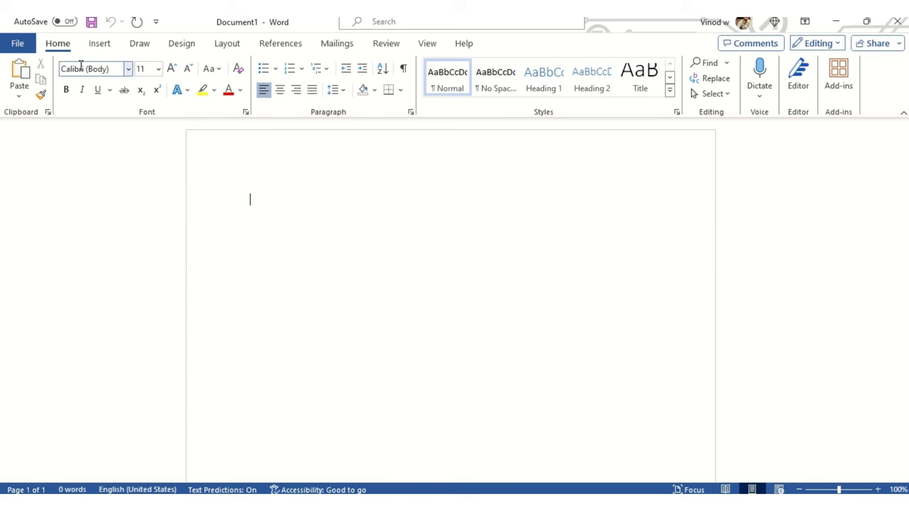
Step: Check the resume's contact line, then return to Document1 and show the Insert > Table size grid
click(98, 47)
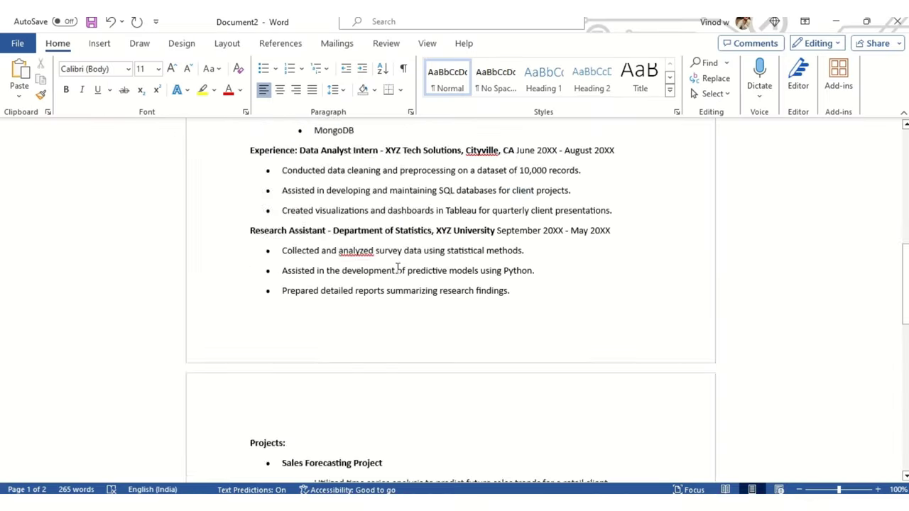
scroll(394, 268, up, 10)
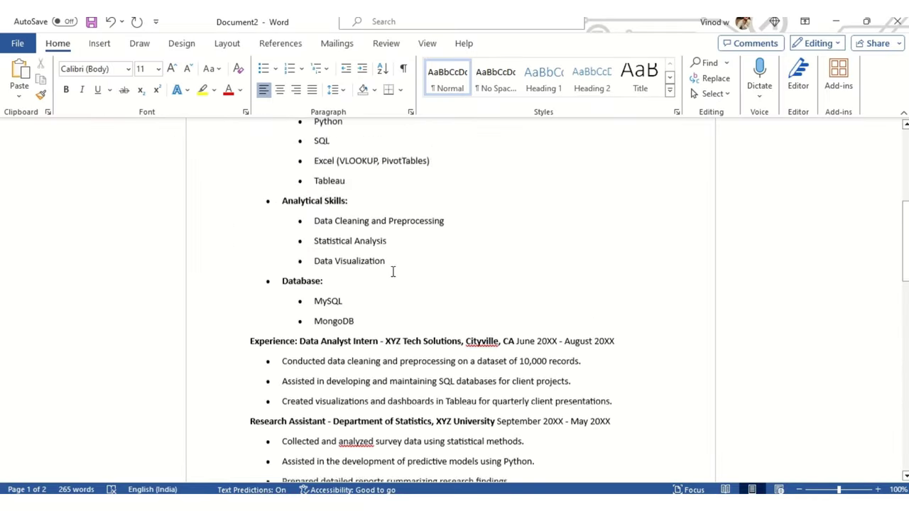
scroll(392, 272, up, 3)
drag(248, 201, 387, 201)
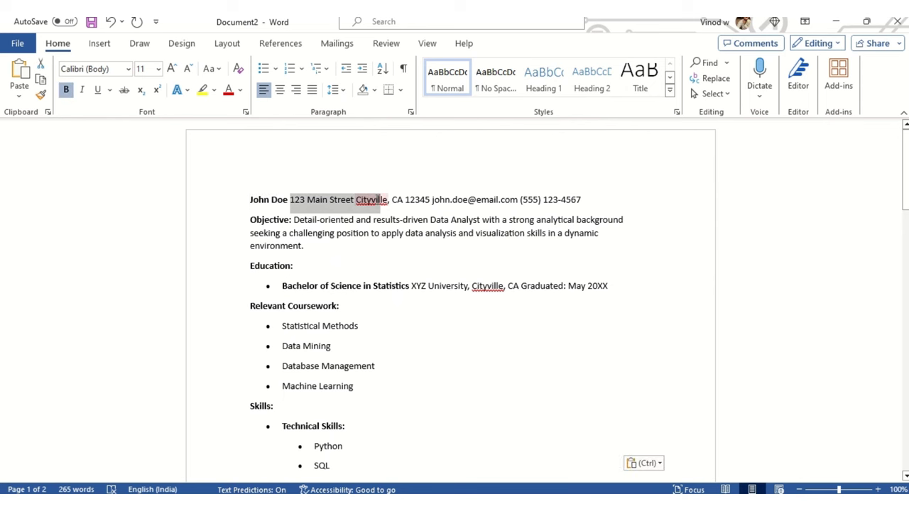
click(453, 201)
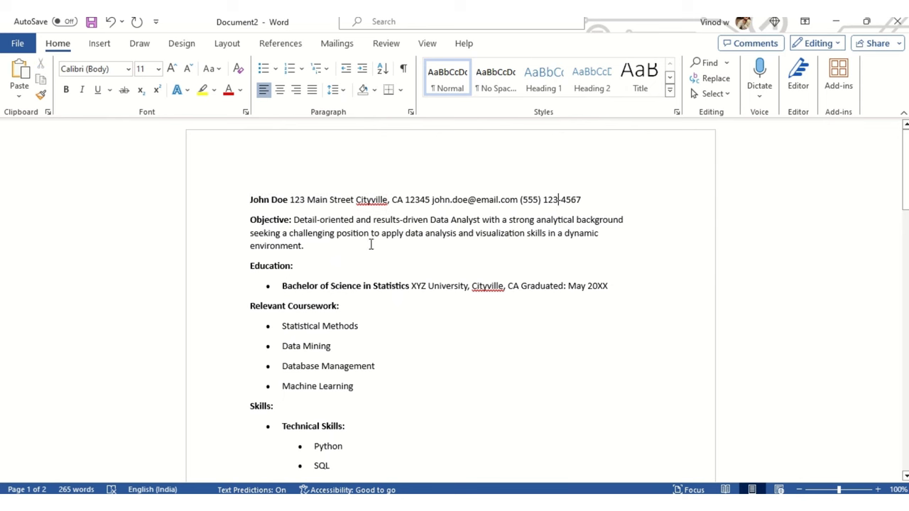
key(alt+Tab)
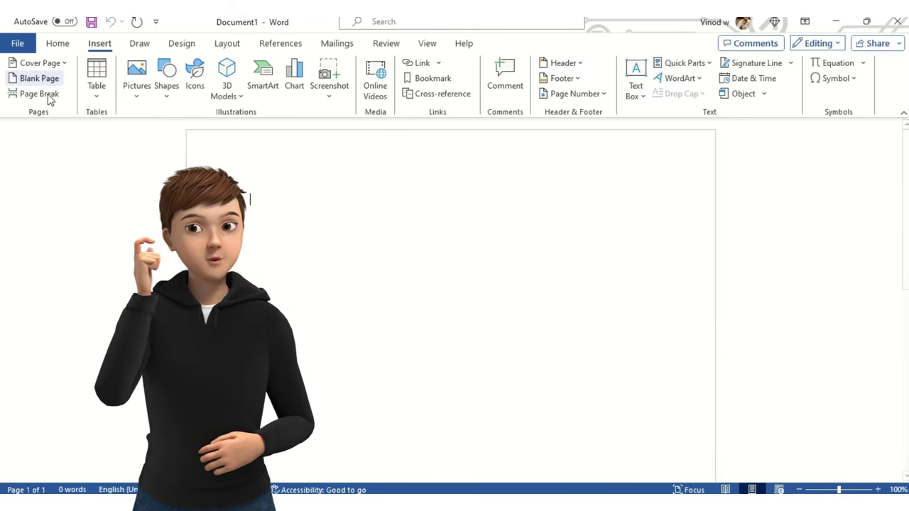
click(93, 98)
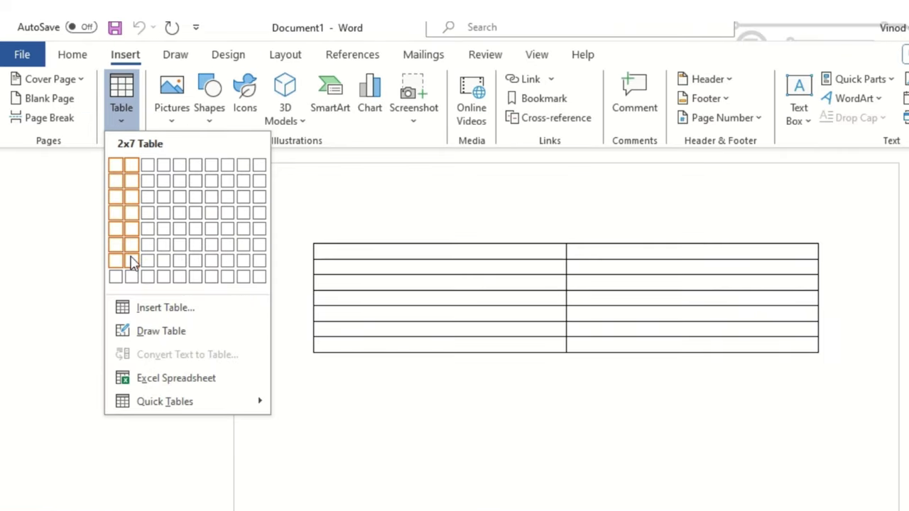
Step: Insert a two-column table, narrow its left column, and start inserting a picture from this device
click(131, 276)
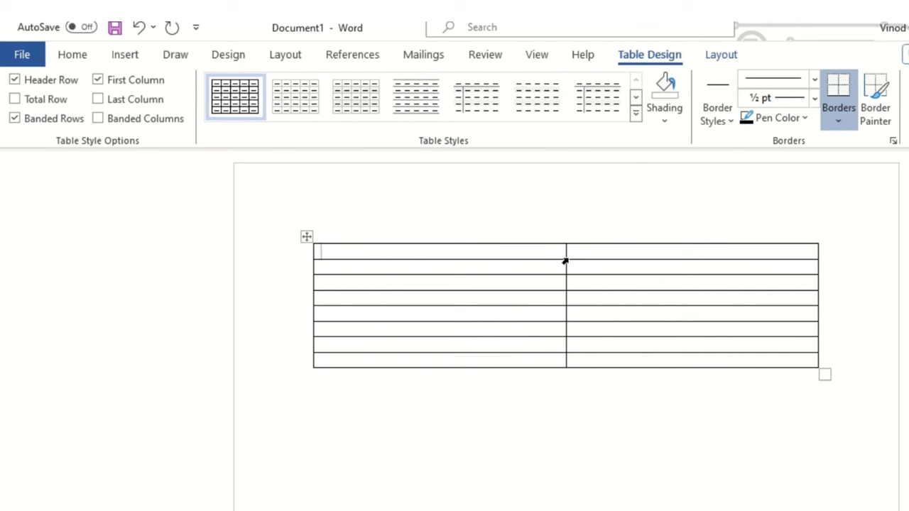
drag(566, 258, 432, 270)
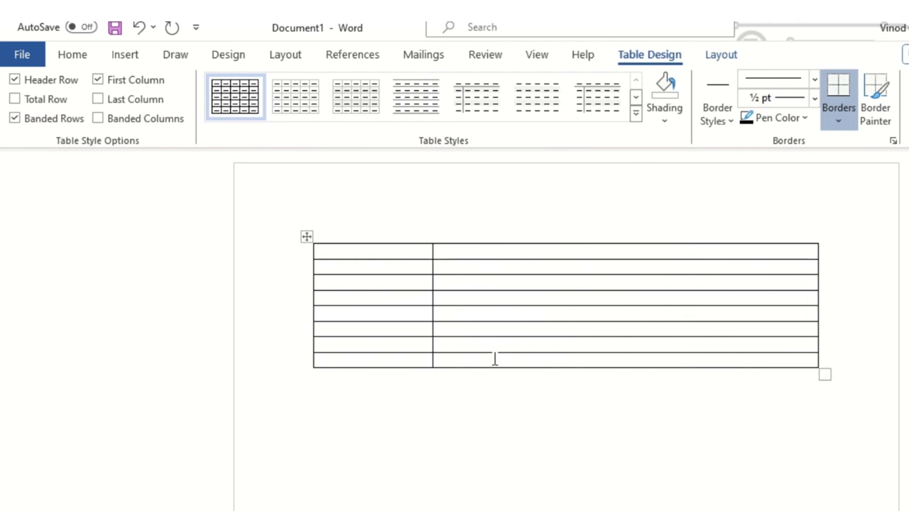
click(125, 58)
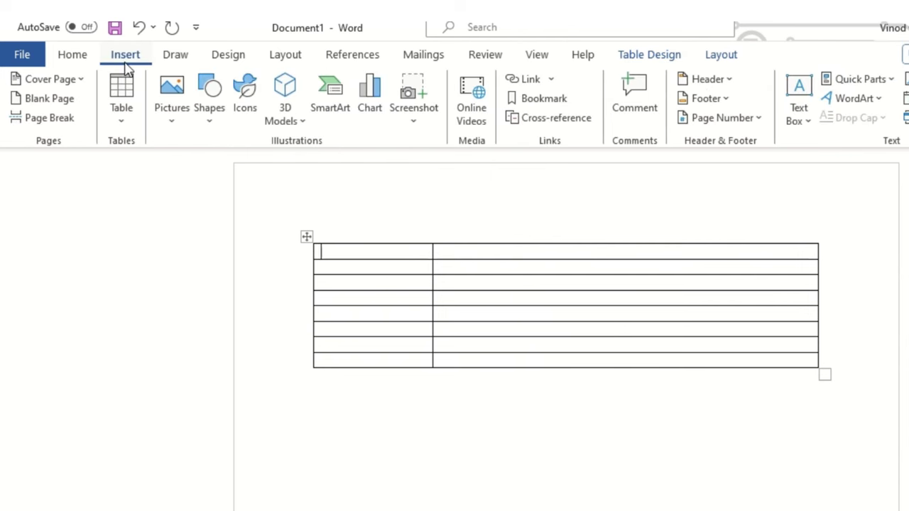
click(170, 120)
click(218, 178)
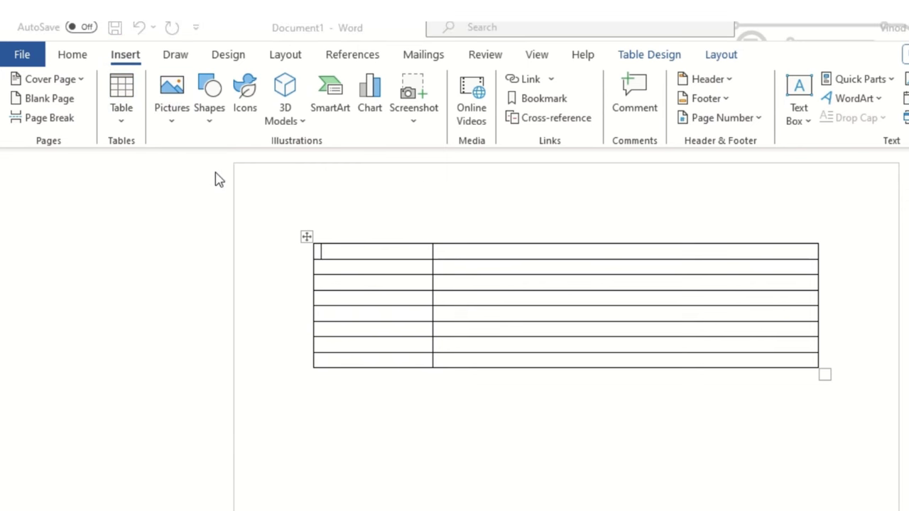
Step: Insert the background-removed portrait photo from Downloads into the top-left cell
click(69, 152)
click(85, 190)
click(183, 177)
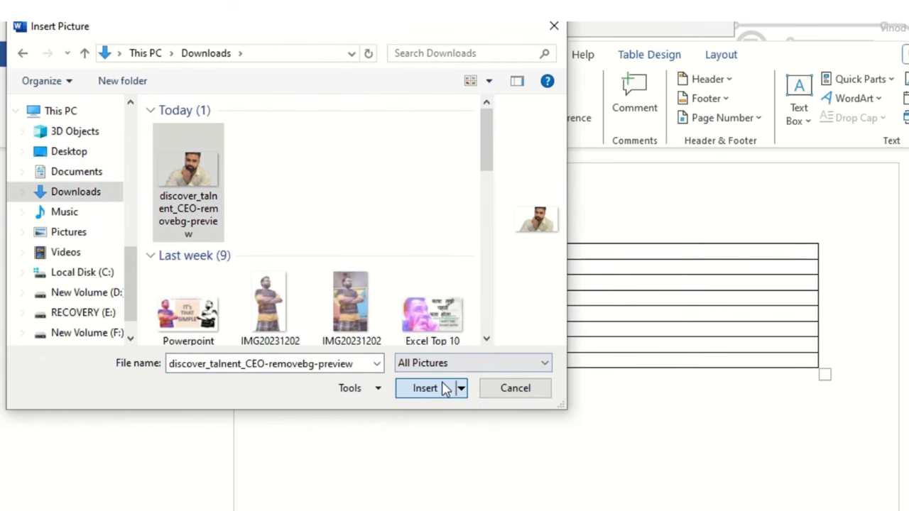
click(445, 388)
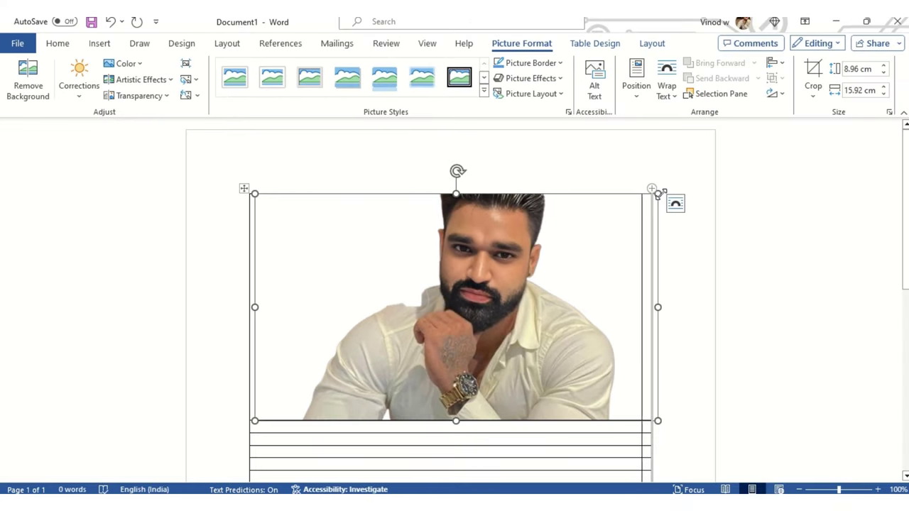
drag(659, 191, 658, 193)
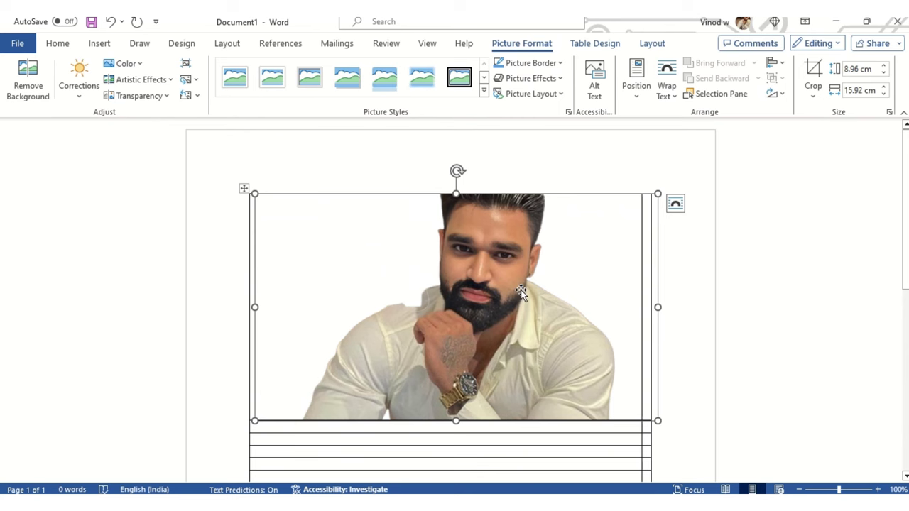
Step: Crop the photo to an oval, centre the face in the circle, and shrink it to 5.1 × 5.19 cm
click(816, 100)
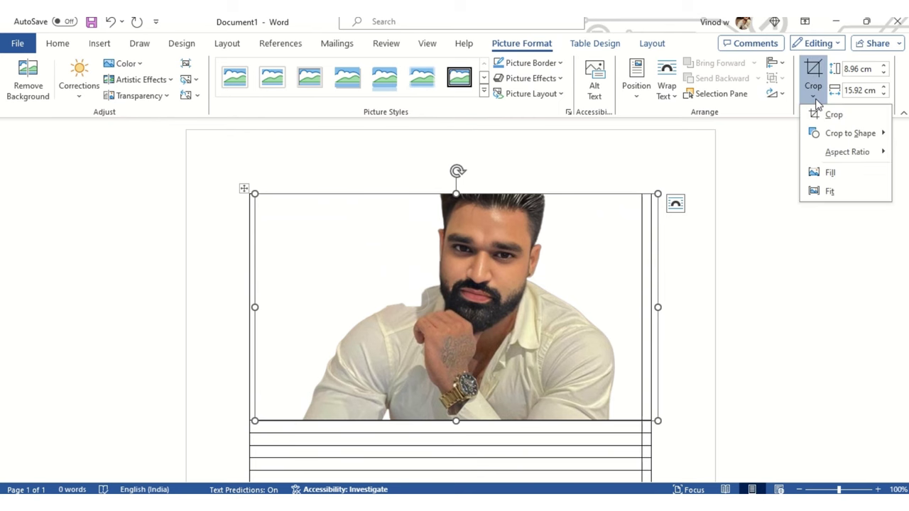
mouse_move(829, 137)
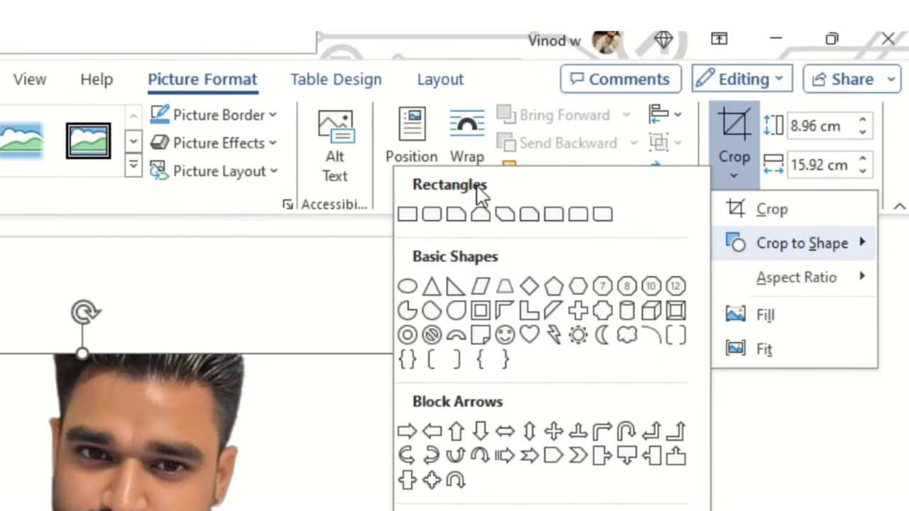
click(407, 286)
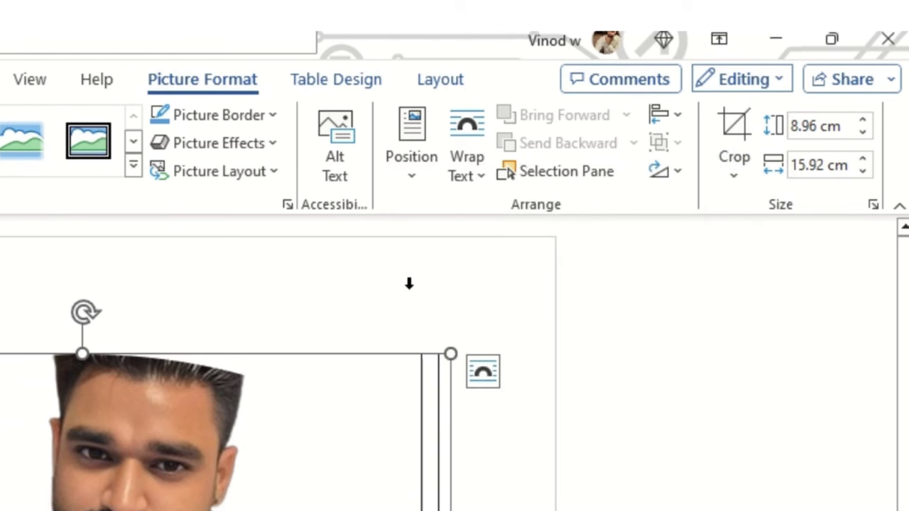
click(736, 127)
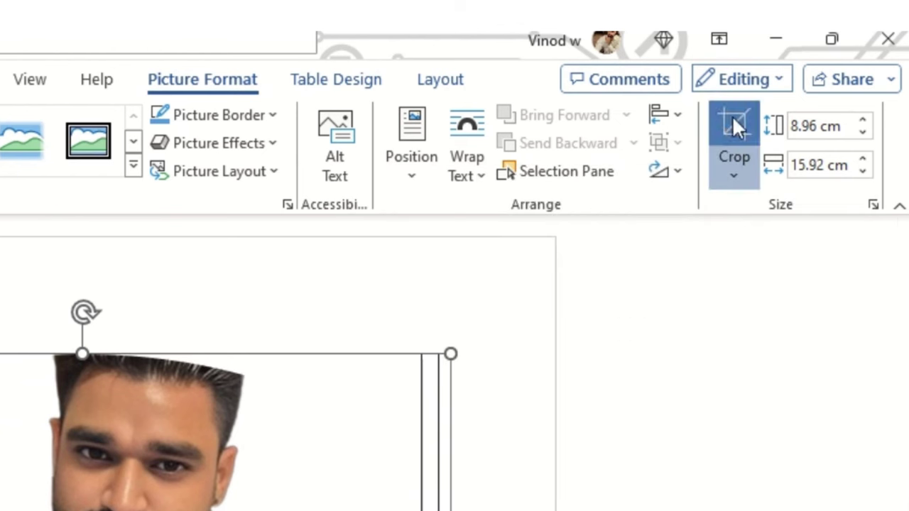
drag(82, 332, 61, 260)
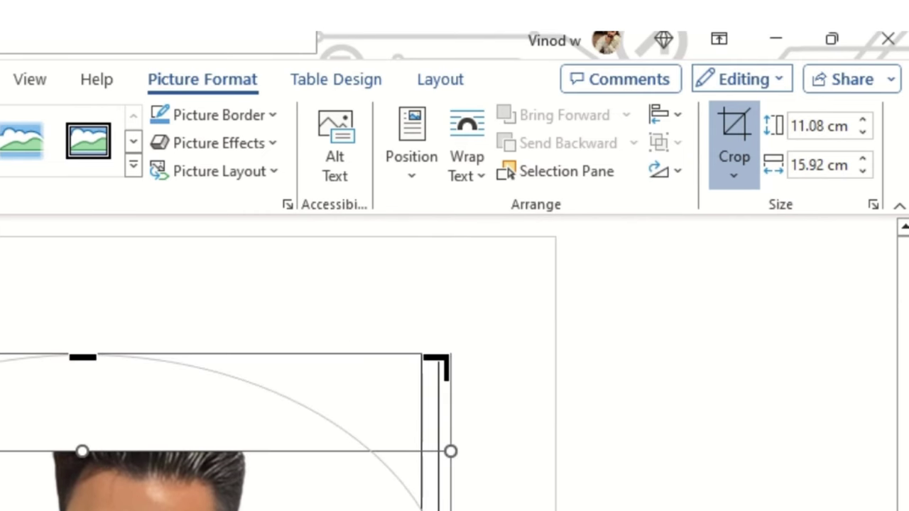
drag(651, 334, 539, 338)
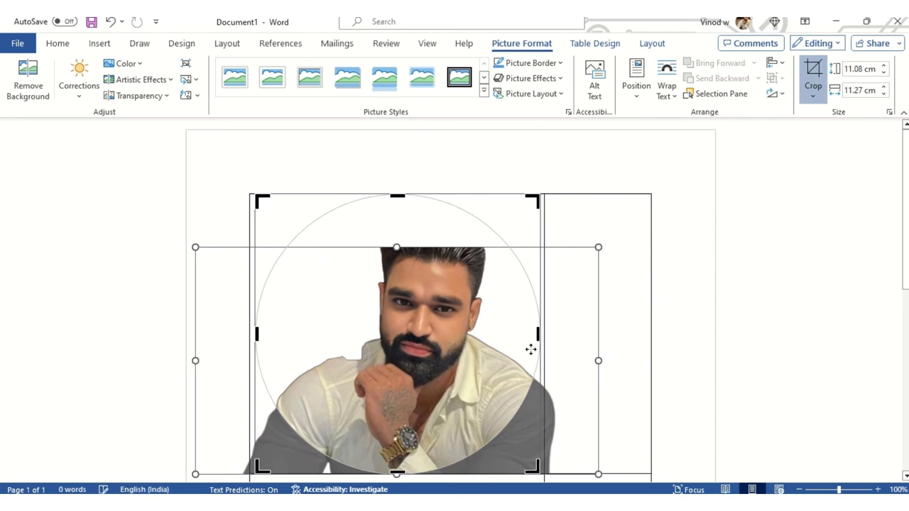
drag(527, 282, 503, 238)
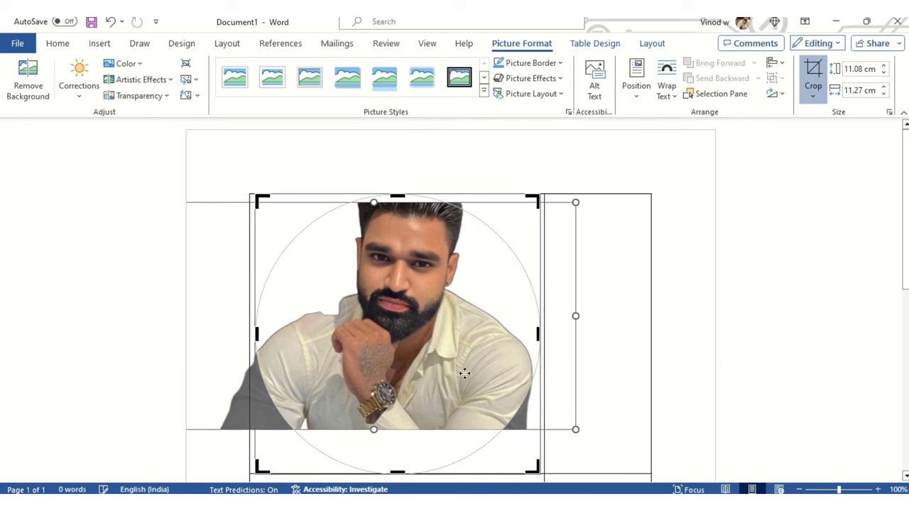
drag(375, 429, 388, 453)
mouse_move(416, 387)
mouse_down()
mouse_move(418, 396)
mouse_move(412, 387)
mouse_up()
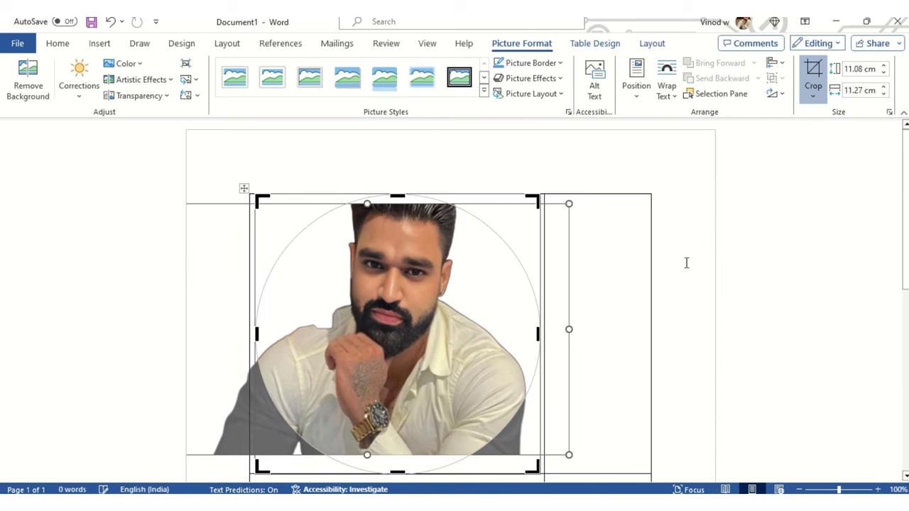
click(686, 262)
click(471, 302)
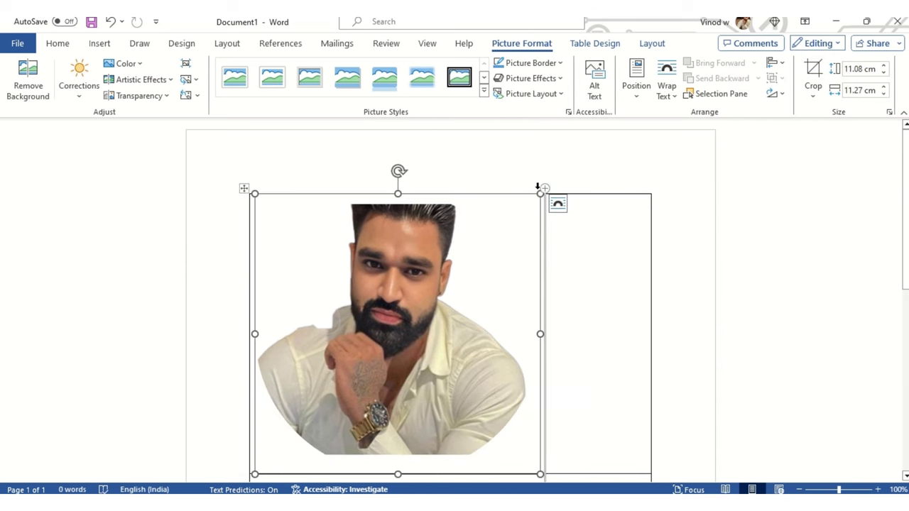
drag(529, 205, 240, 343)
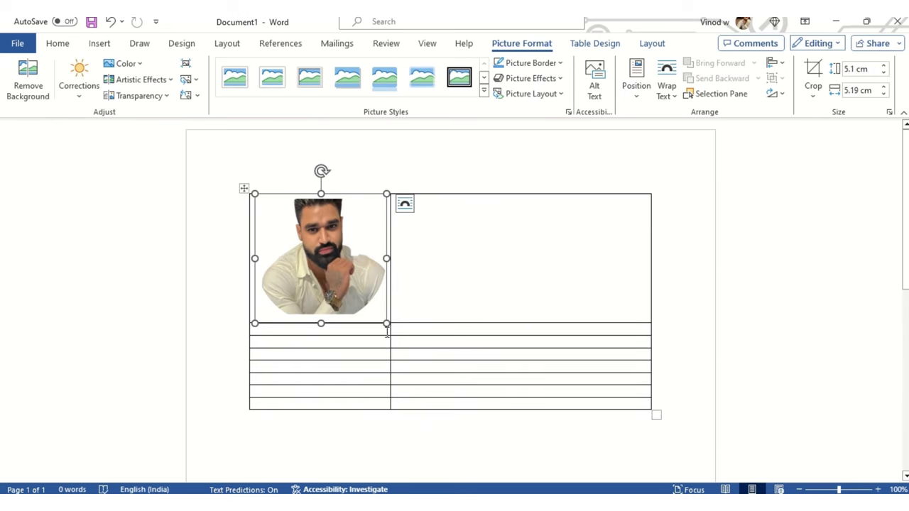
Step: Shrink the round photo slightly and give it a thicker dark grey border
drag(386, 324, 343, 289)
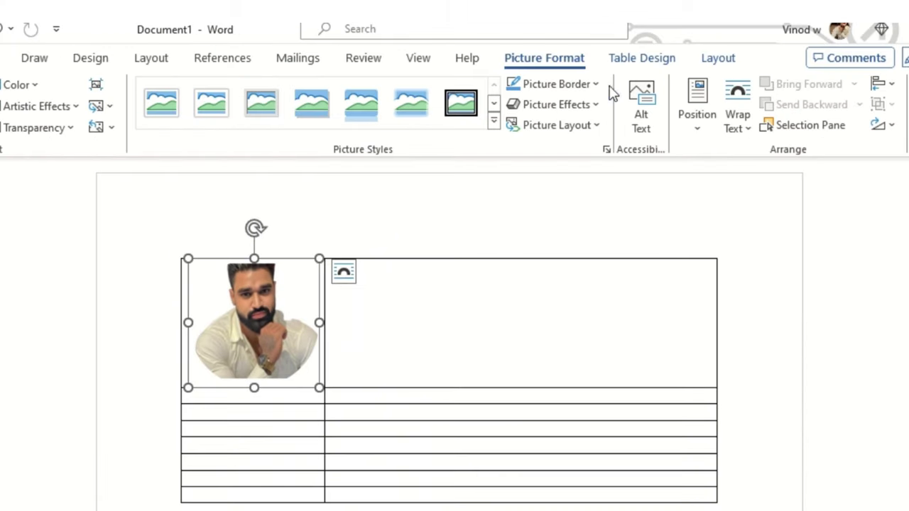
click(595, 86)
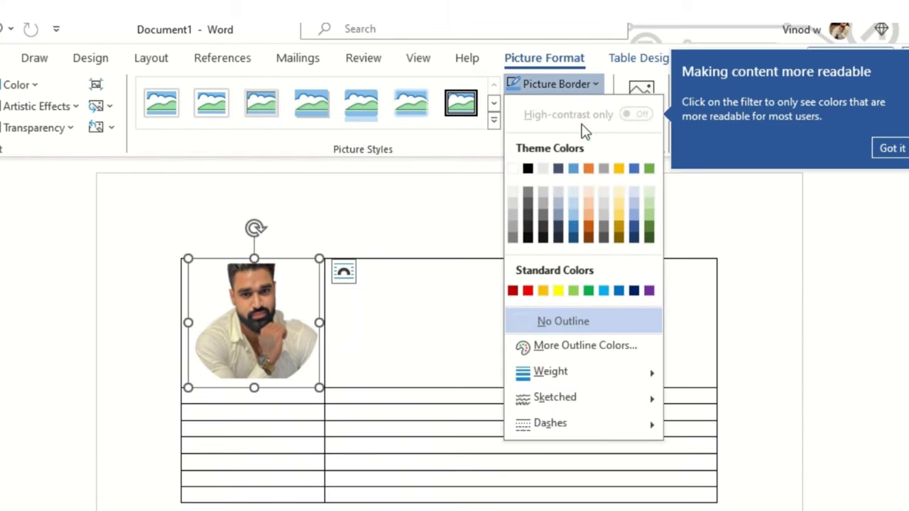
click(557, 171)
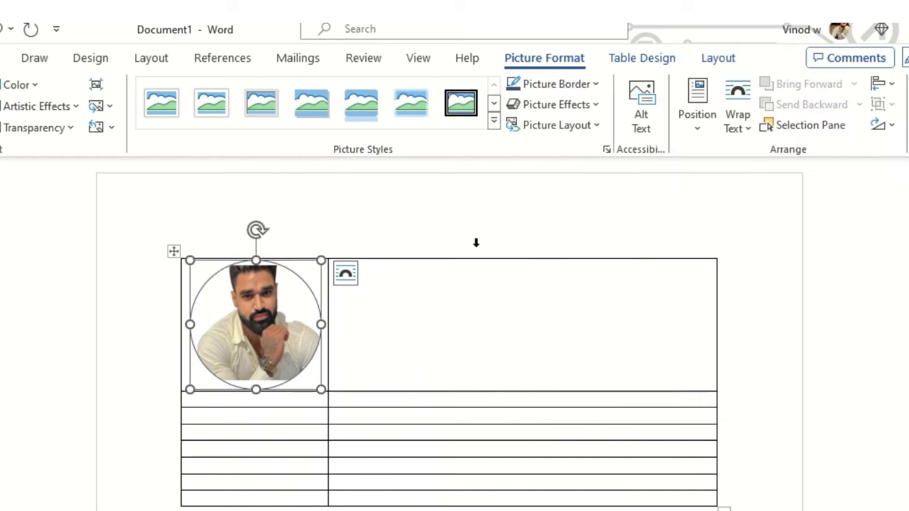
click(598, 86)
mouse_move(613, 379)
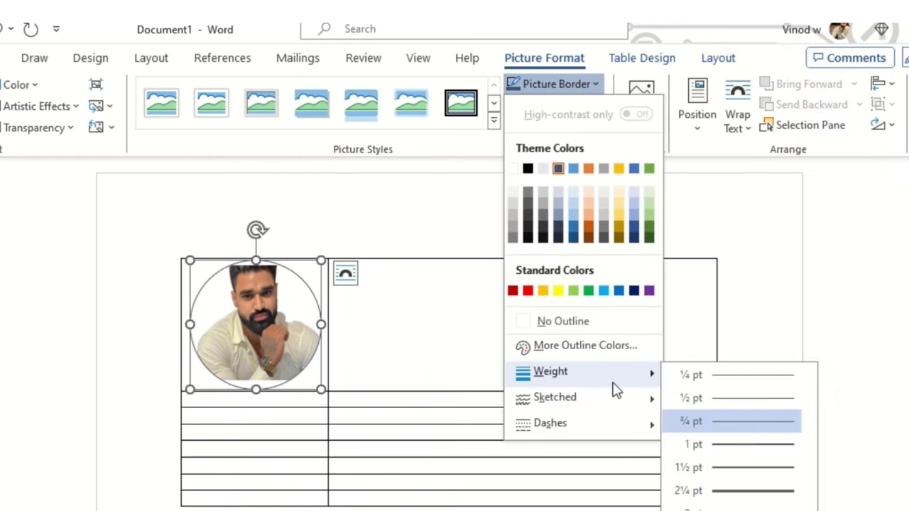
click(748, 509)
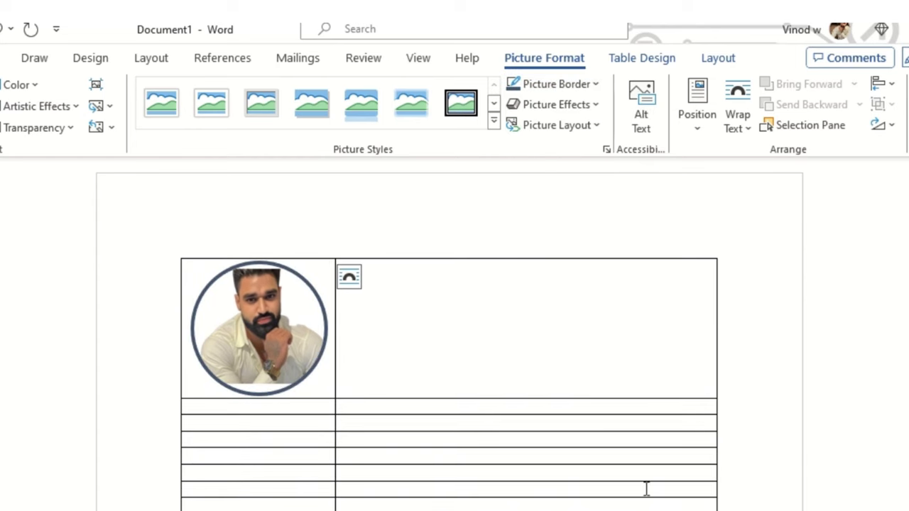
click(382, 205)
click(834, 335)
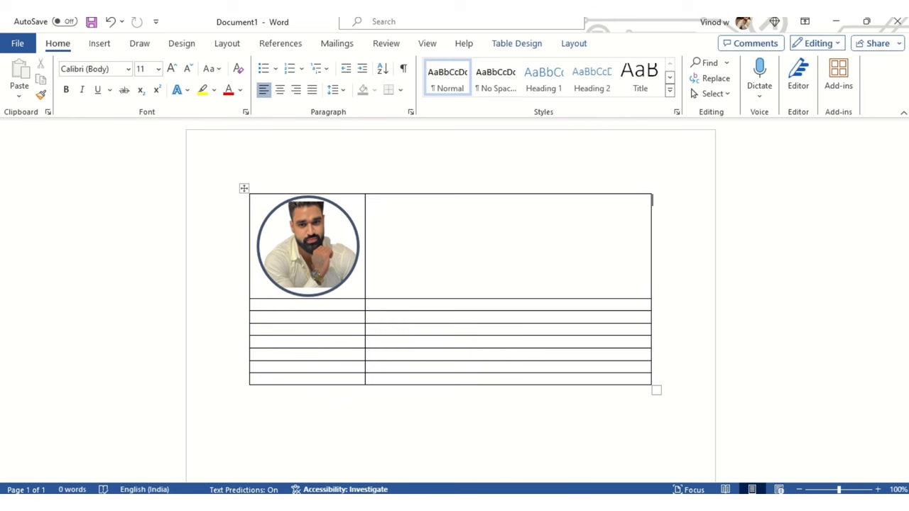
Step: Go back to the remove.bg home page by removing 'upload' from the web address
click(487, 440)
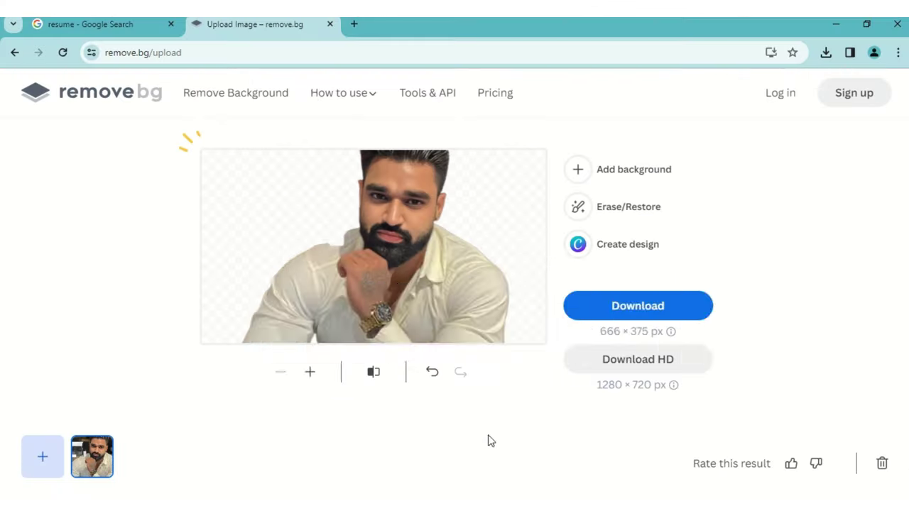
click(226, 54)
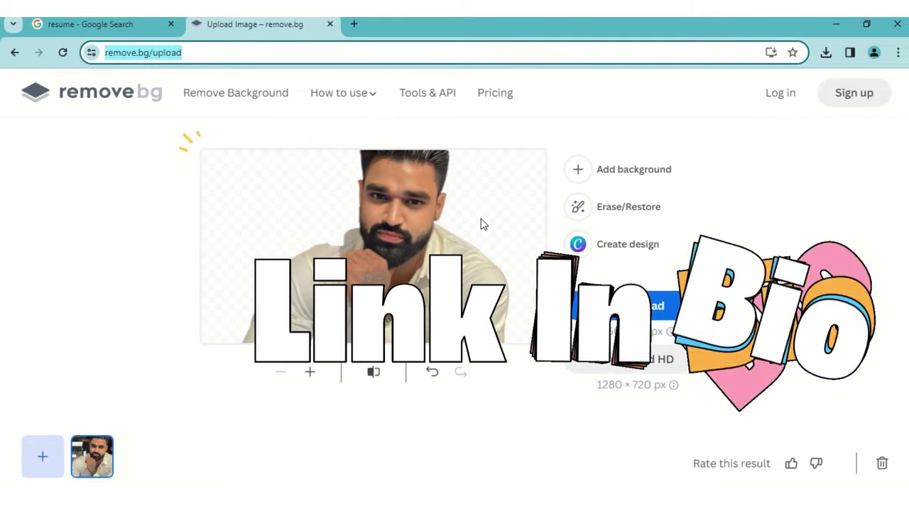
click(221, 49)
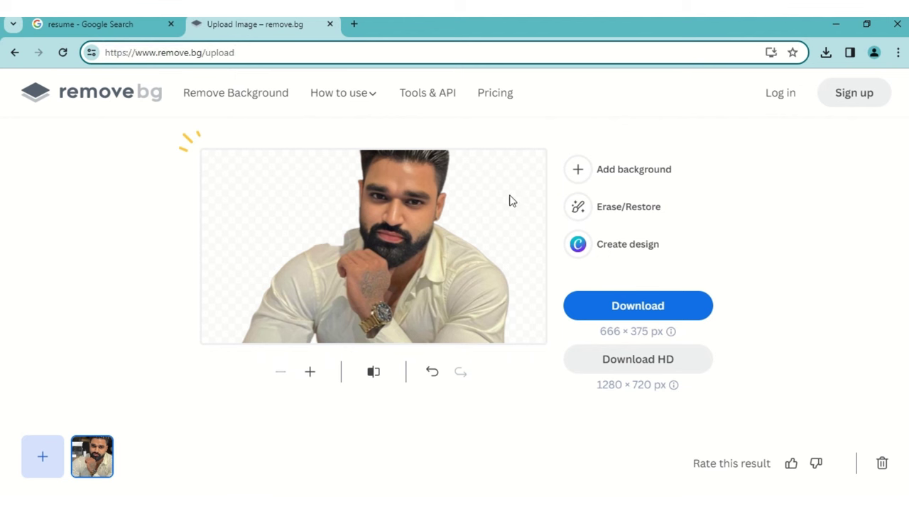
drag(206, 52, 331, 58)
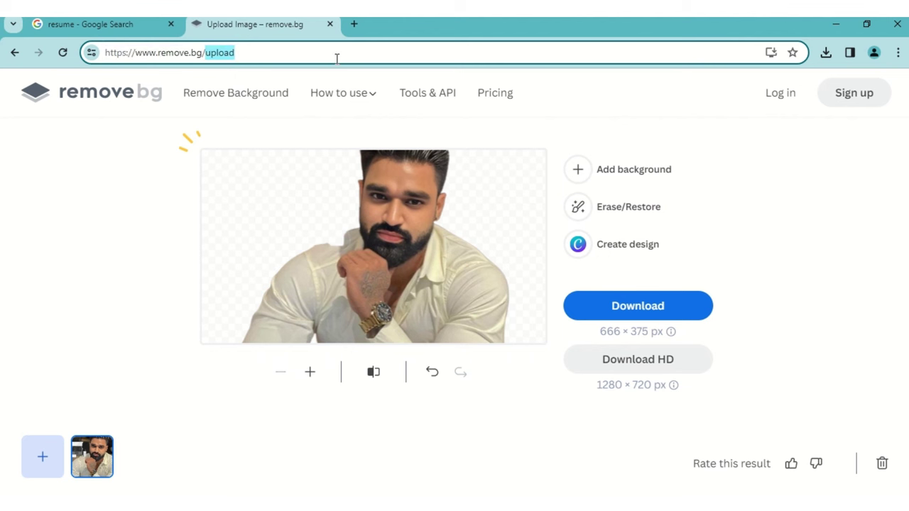
key(BackSpace)
key(Return)
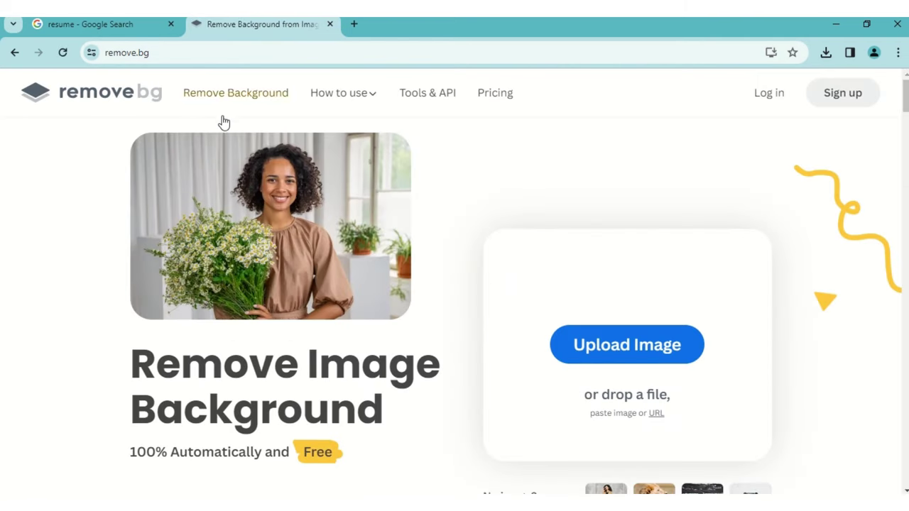
click(615, 347)
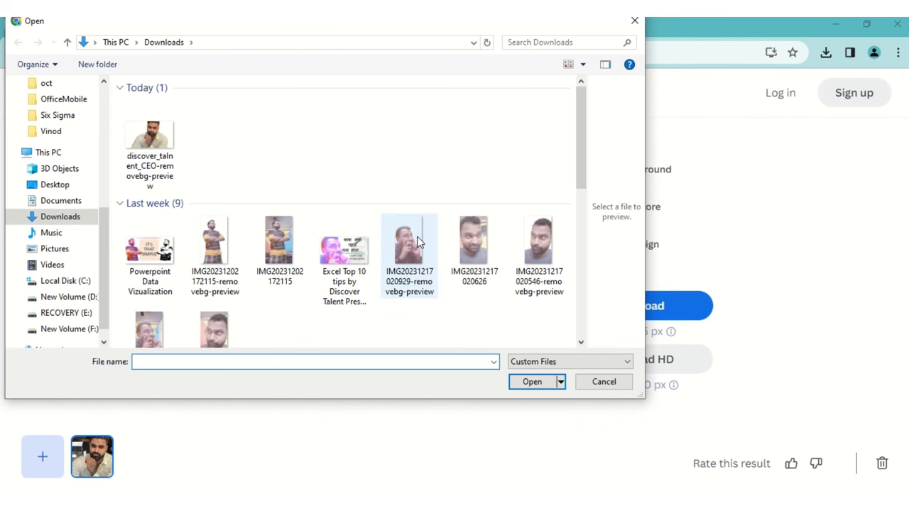
click(462, 237)
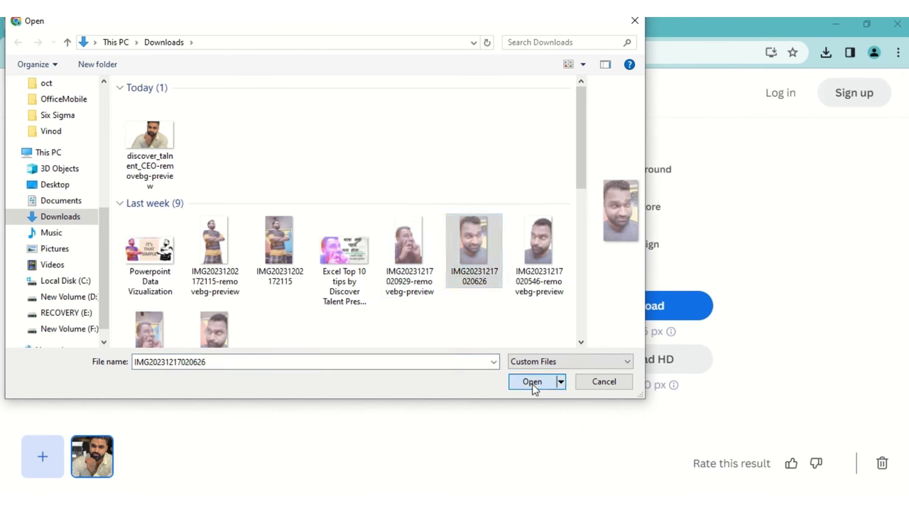
click(532, 382)
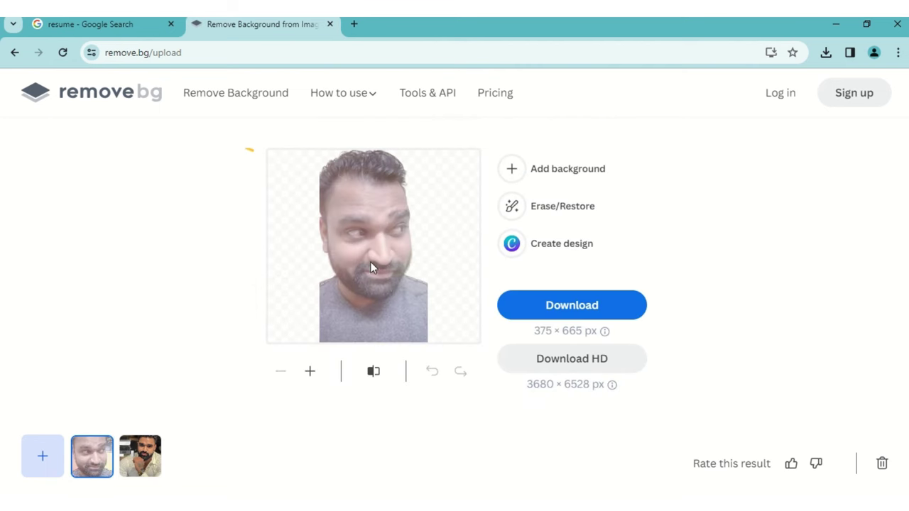
click(557, 313)
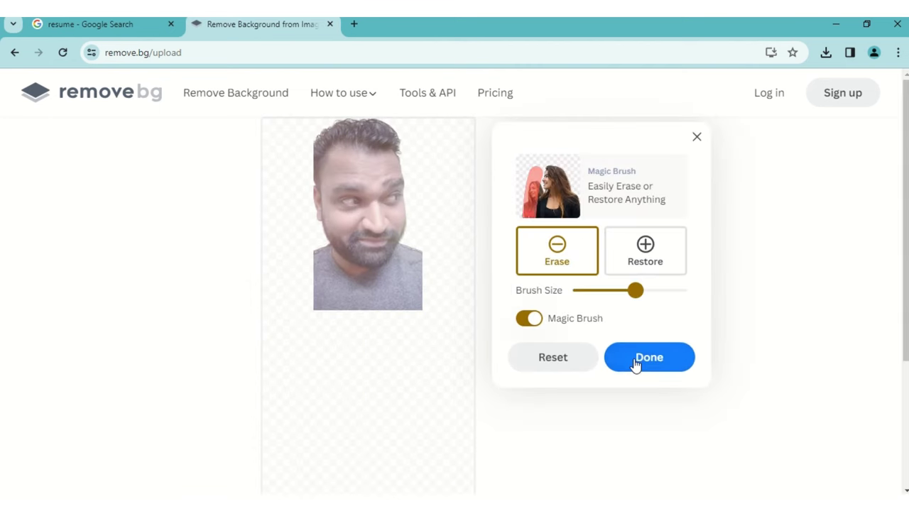
click(636, 362)
click(585, 398)
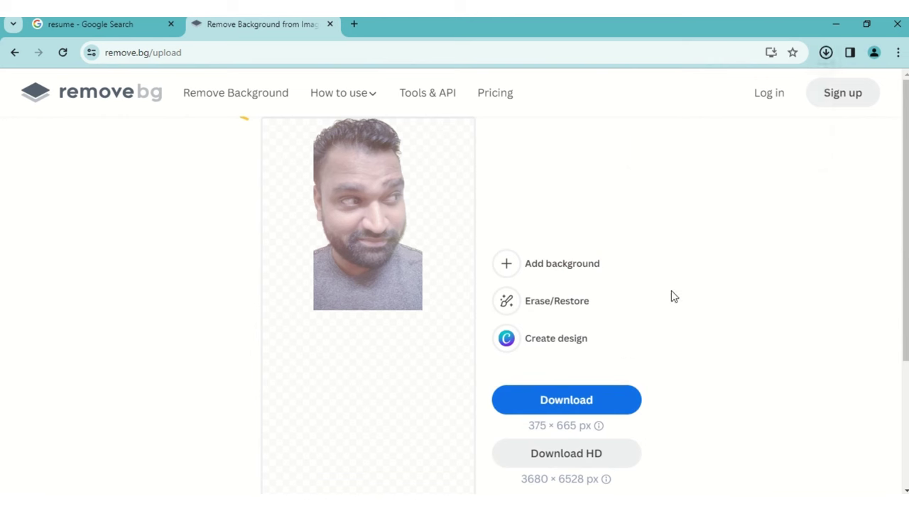
key(alt+Tab)
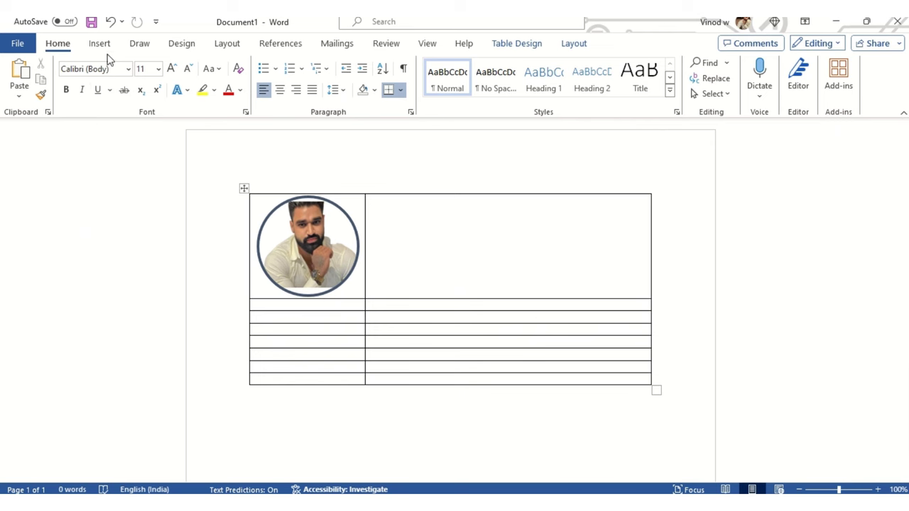
click(101, 44)
click(138, 82)
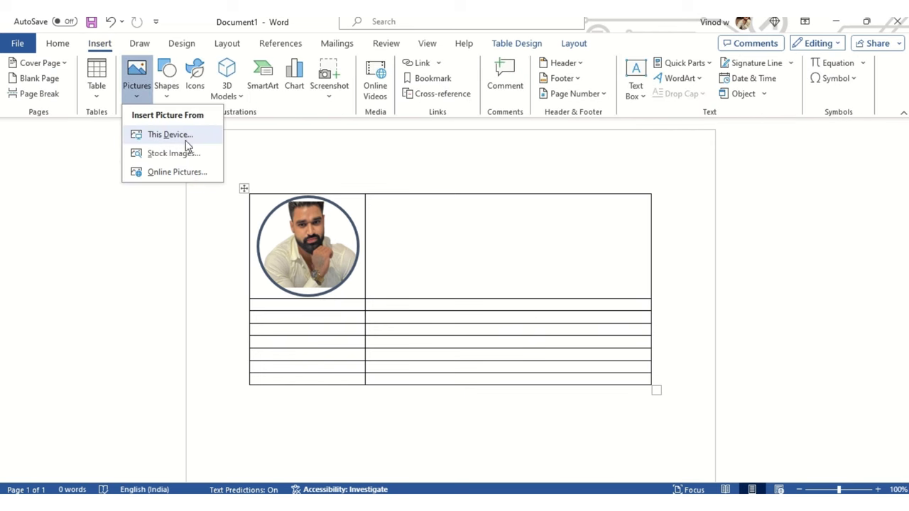
click(187, 141)
click(150, 135)
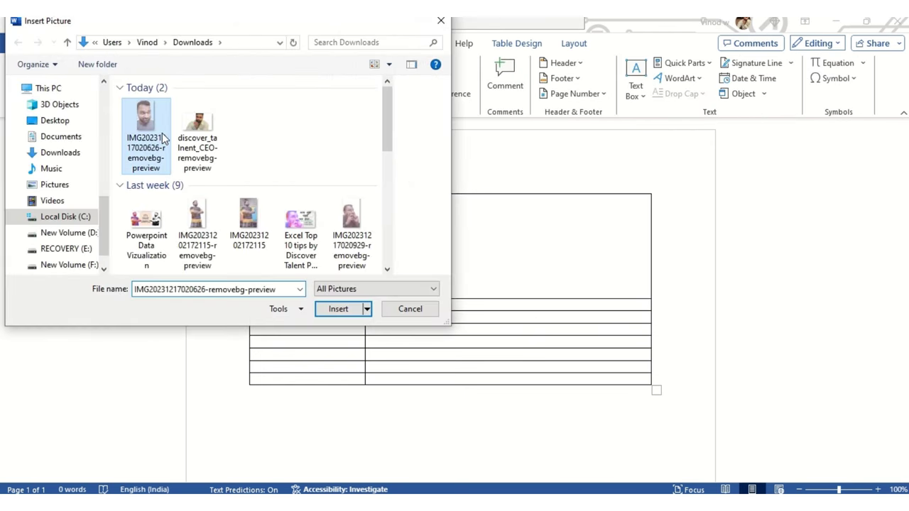
click(351, 310)
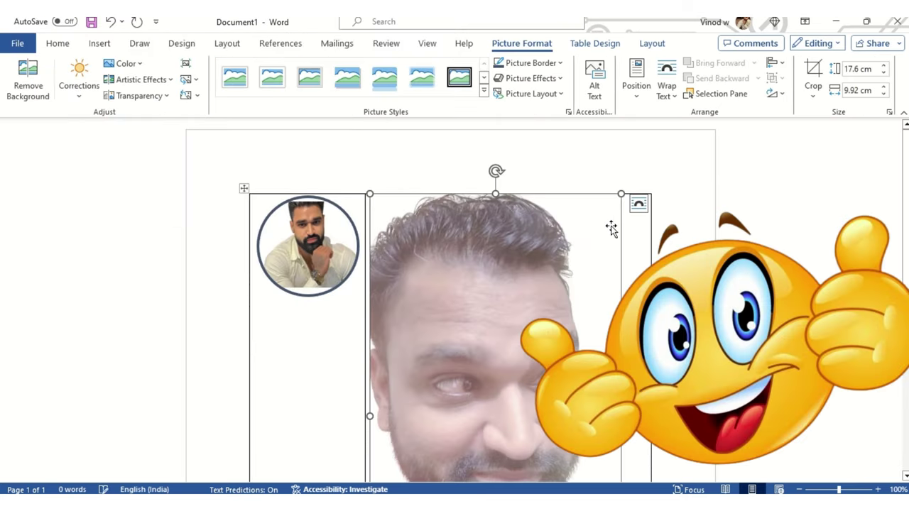
drag(621, 193, 314, 461)
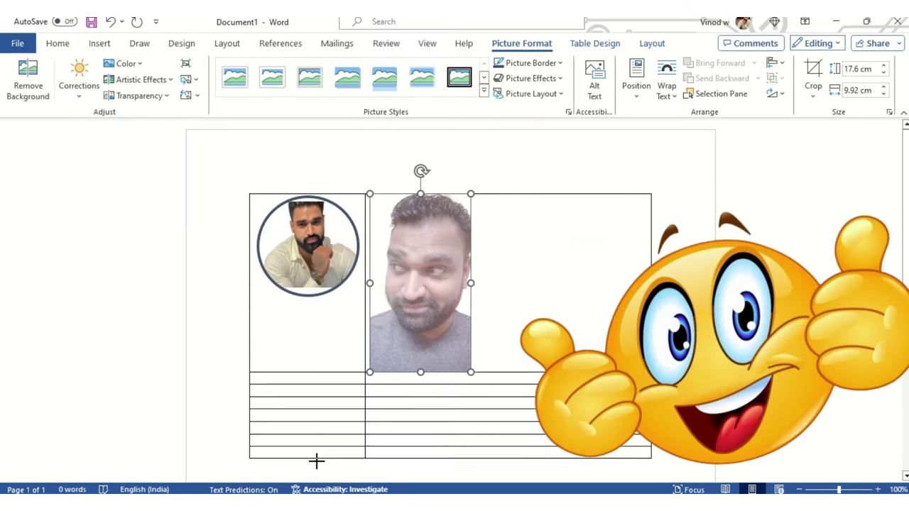
drag(475, 353, 435, 285)
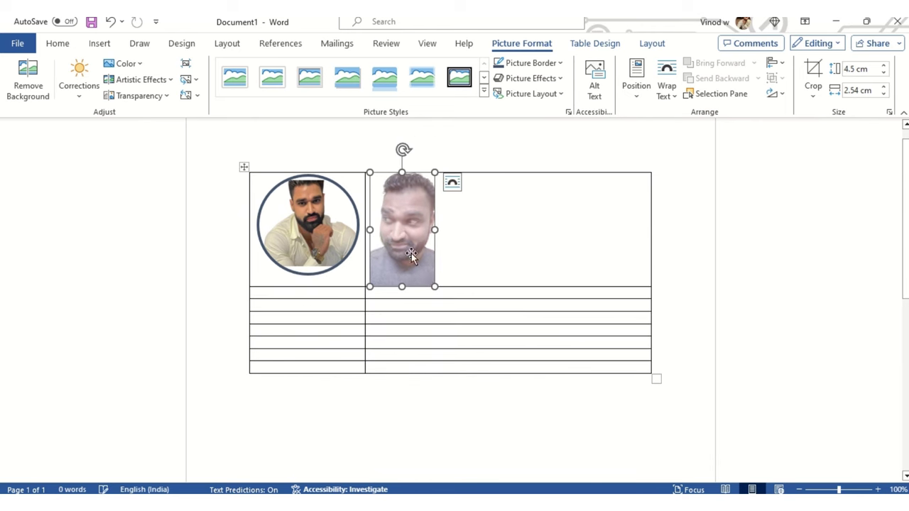
click(813, 95)
mouse_move(846, 142)
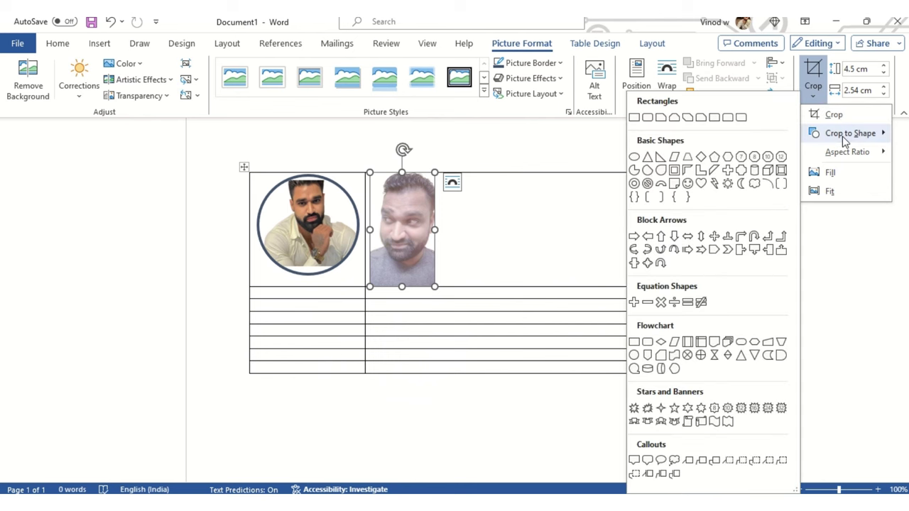
click(850, 331)
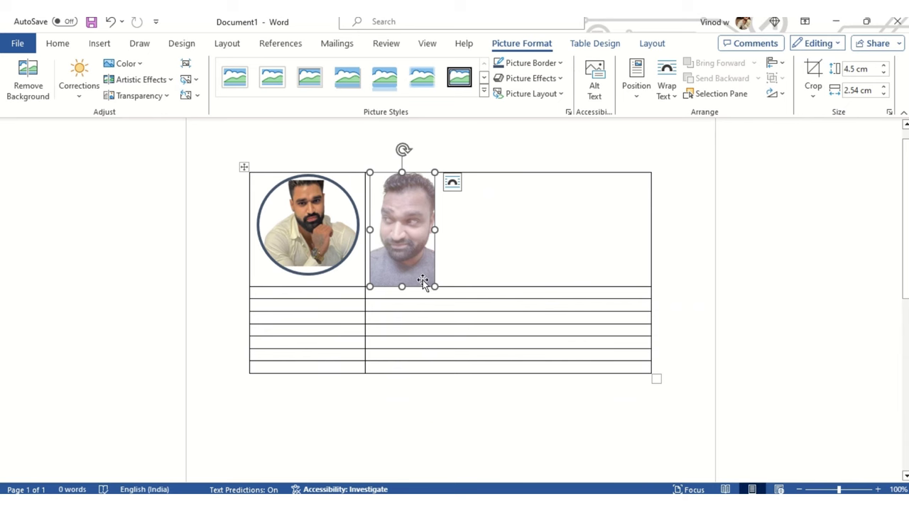
key(Delete)
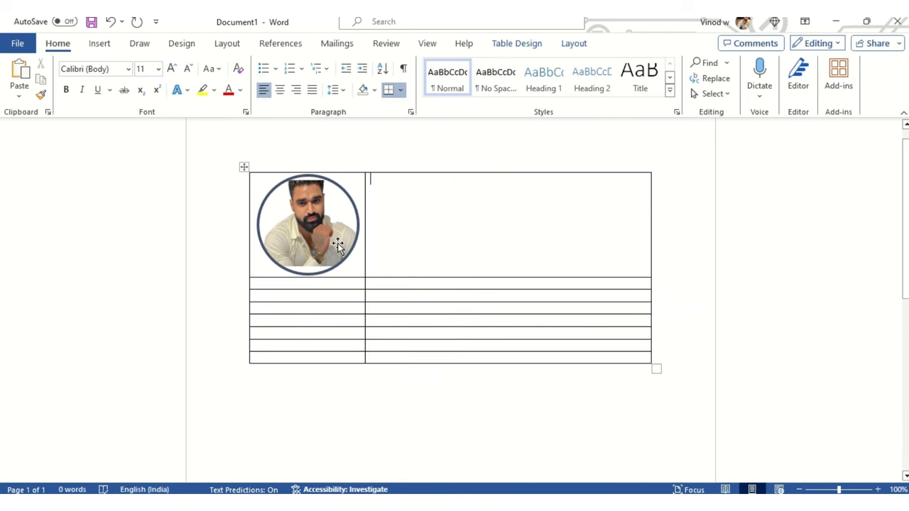
Step: Select the table's top row and bring up the Design tab's formatting options
click(337, 243)
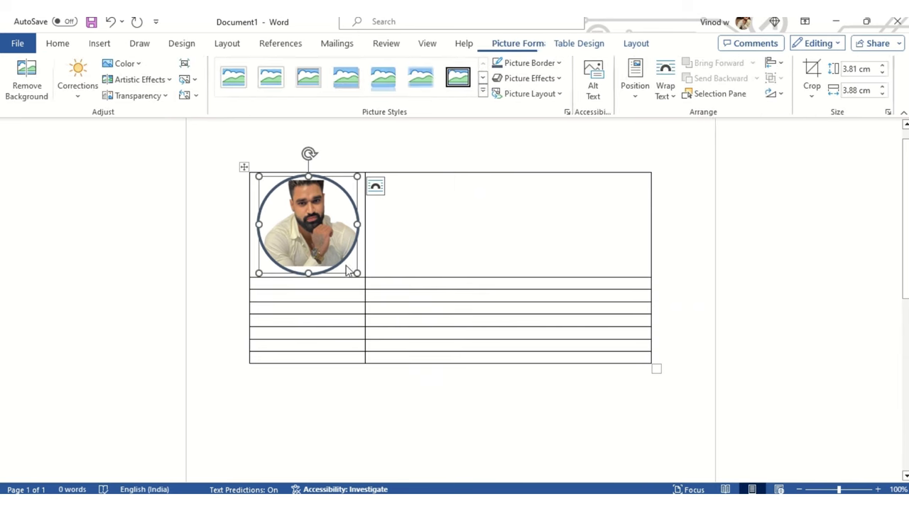
click(455, 243)
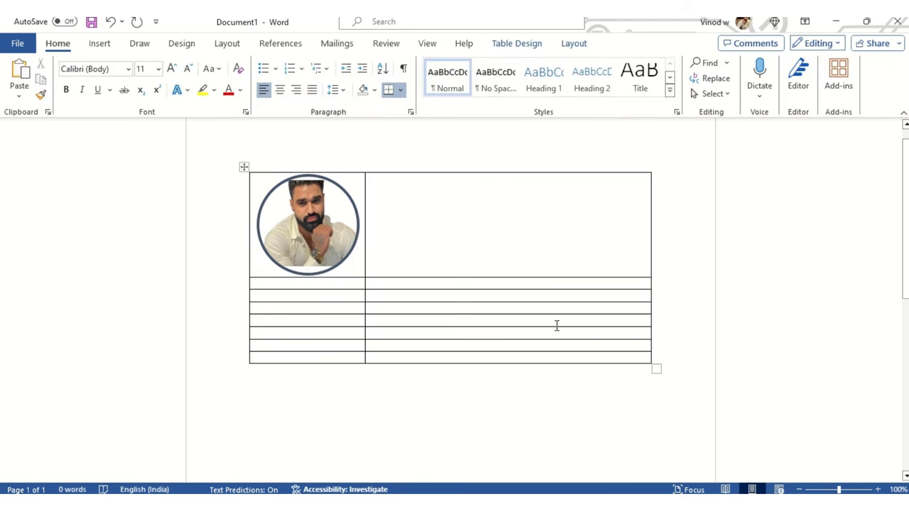
click(208, 140)
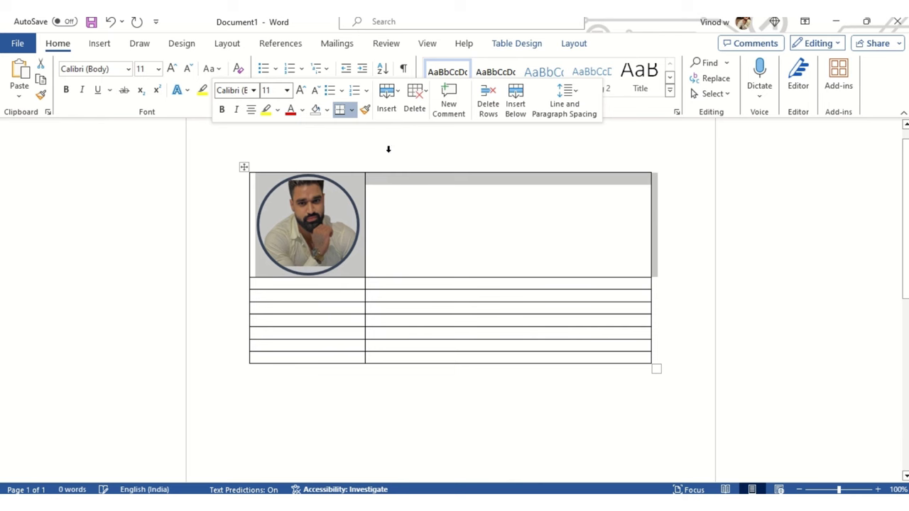
click(388, 149)
click(700, 234)
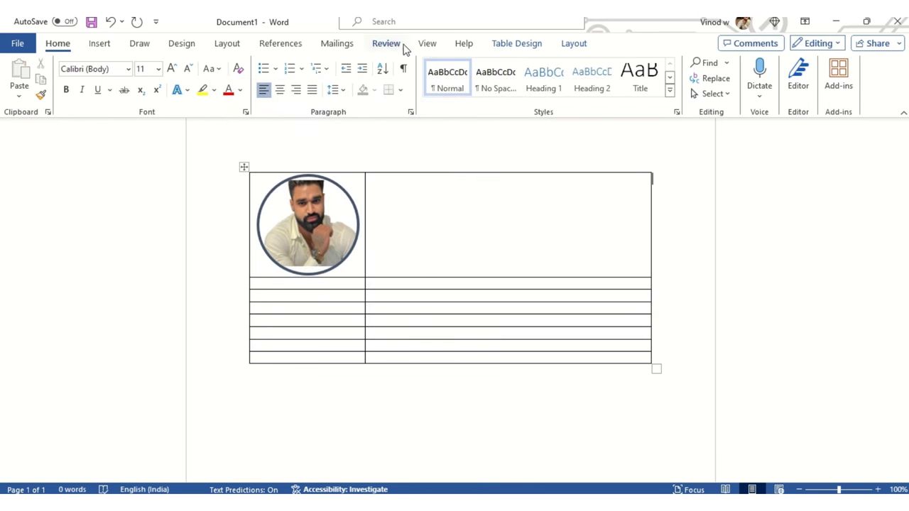
click(426, 47)
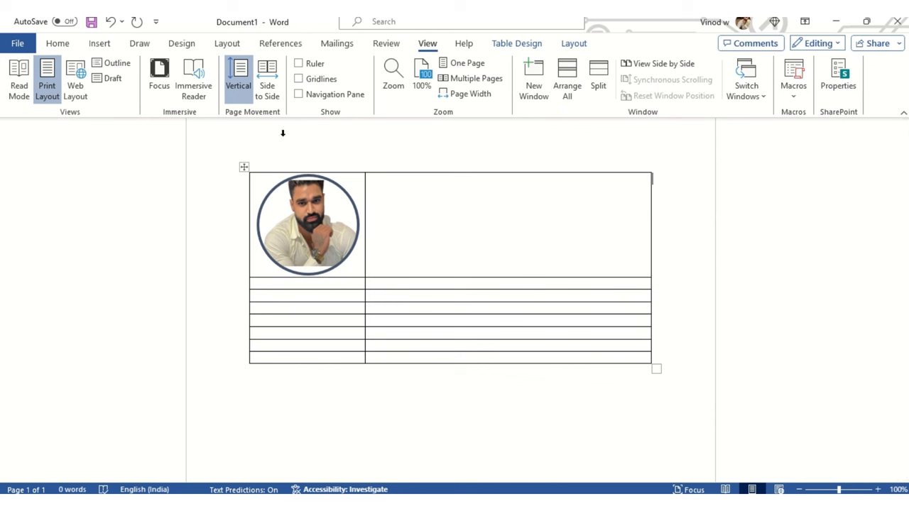
click(175, 198)
click(182, 47)
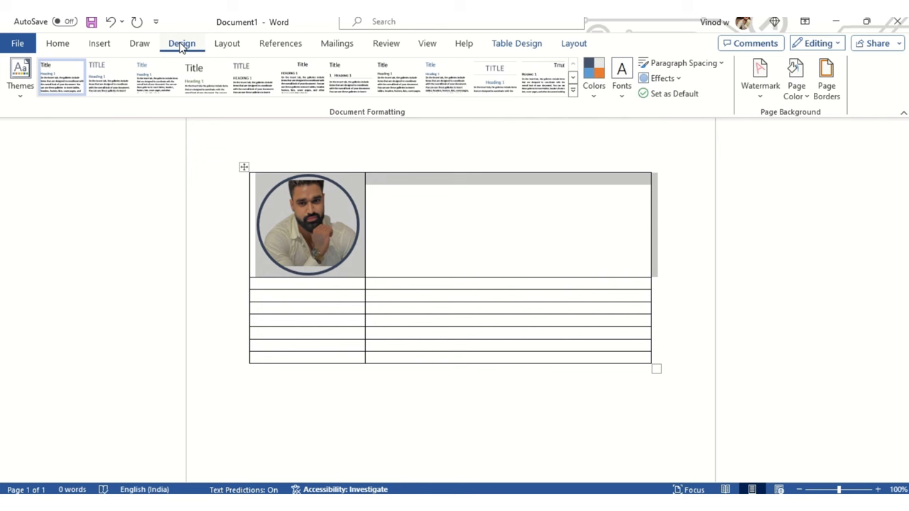
Step: Apply Narrow page margins and stretch the photo table to nearly full page width
click(573, 91)
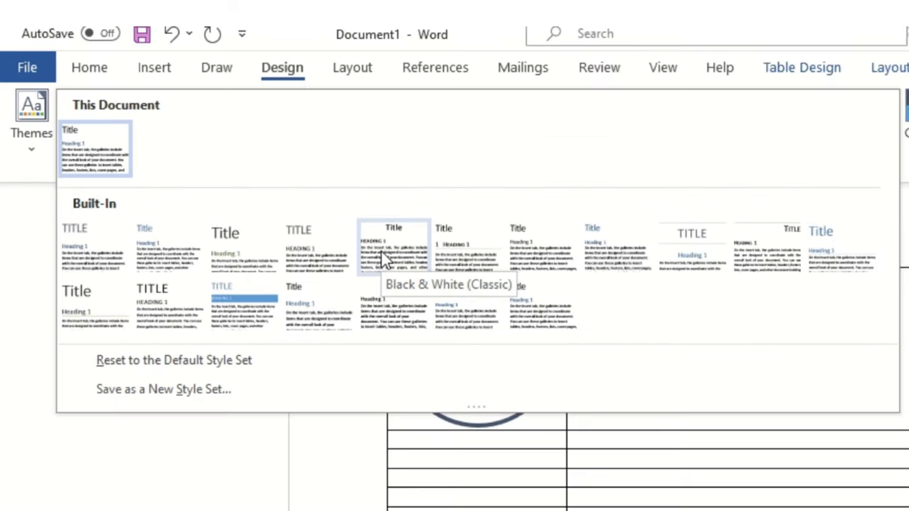
click(381, 249)
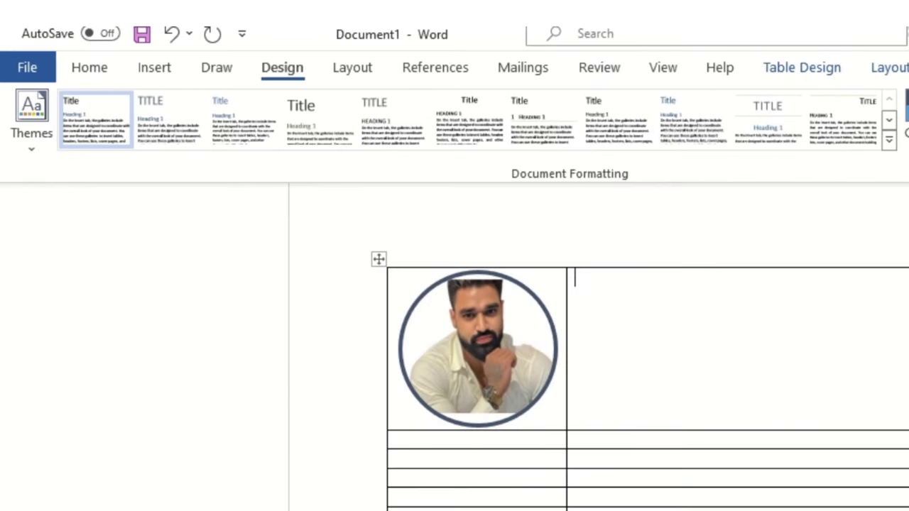
click(346, 76)
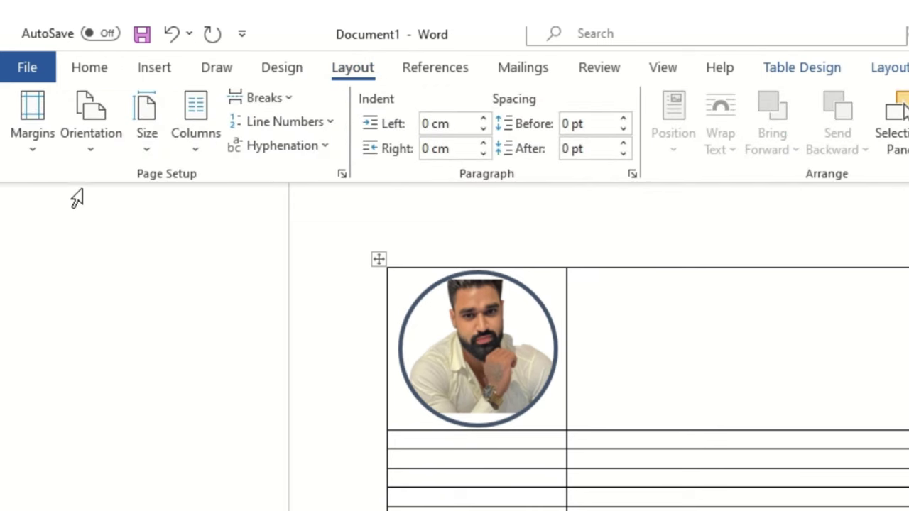
click(39, 154)
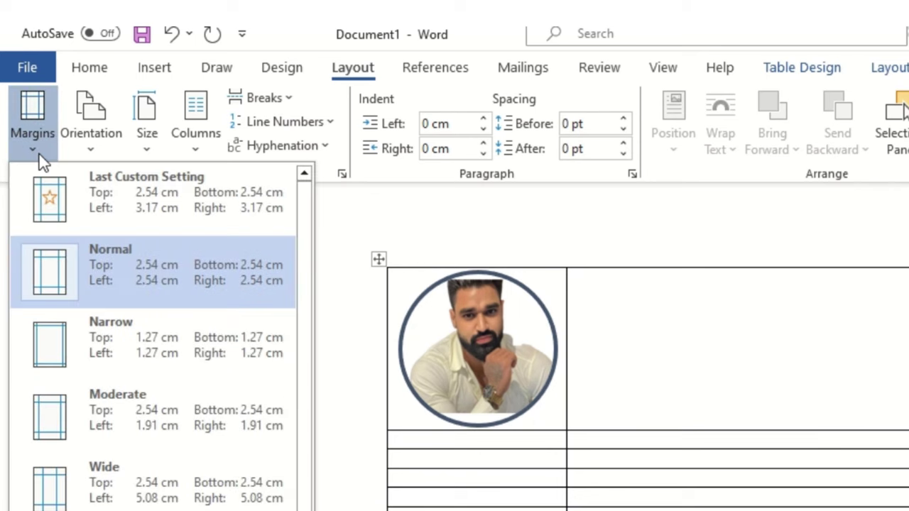
click(186, 366)
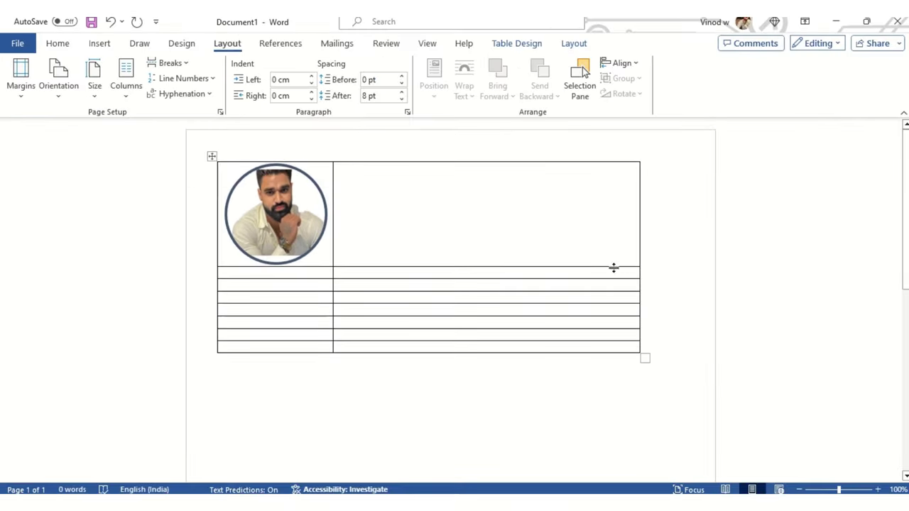
drag(648, 360, 679, 361)
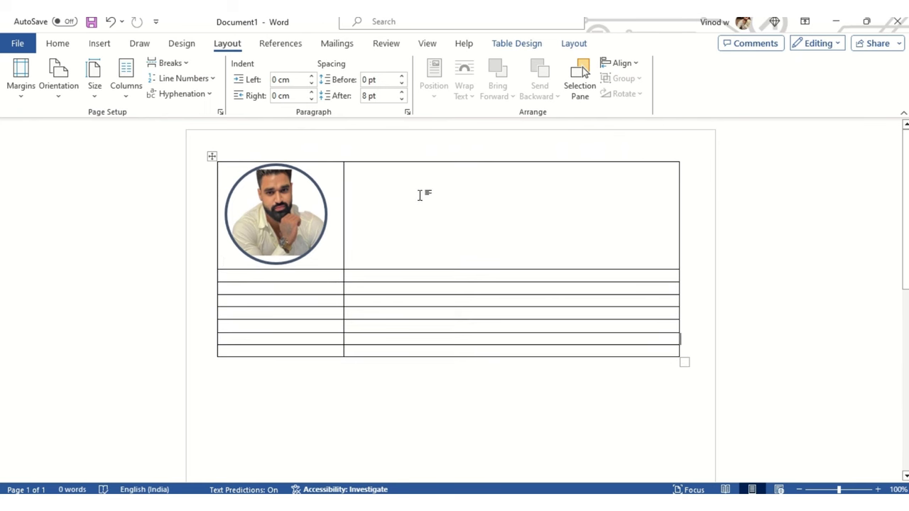
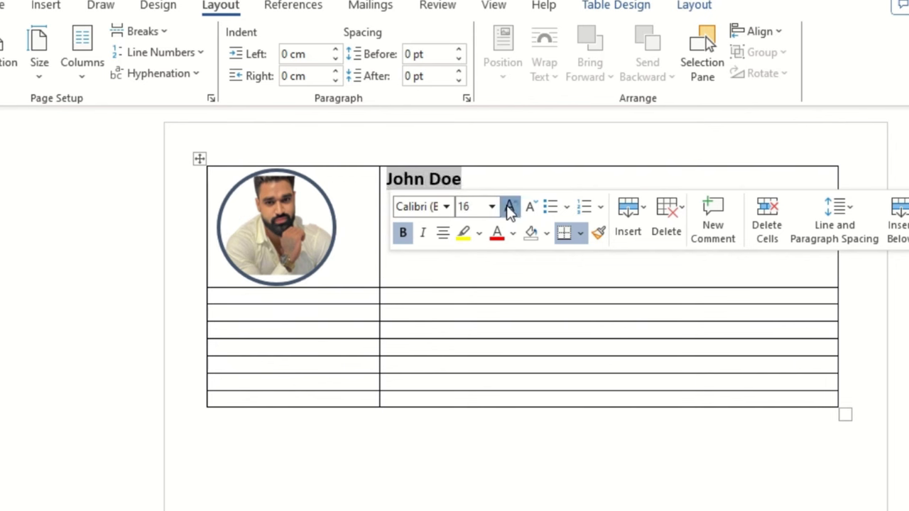
Step: Grow the selected name four font sizes, then shrink it back to 36 pt
click(510, 207)
click(510, 207)
click(510, 208)
click(509, 208)
click(510, 208)
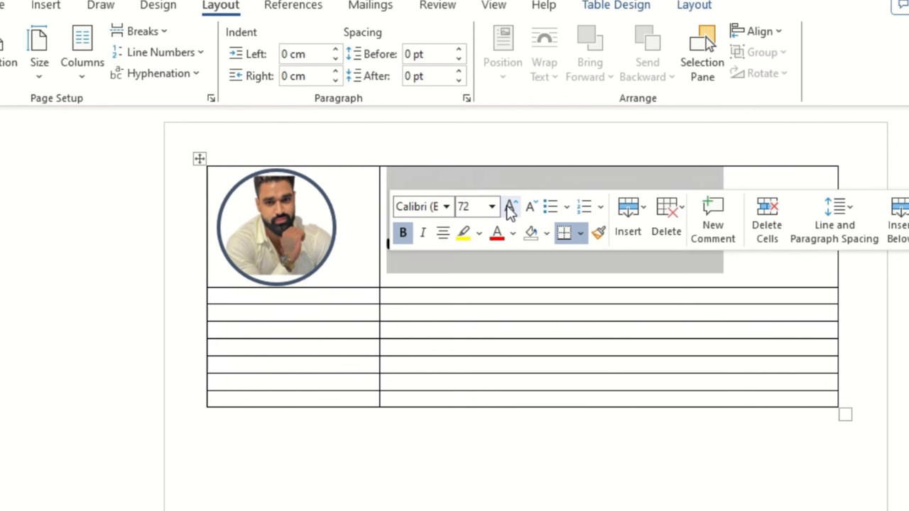
click(679, 224)
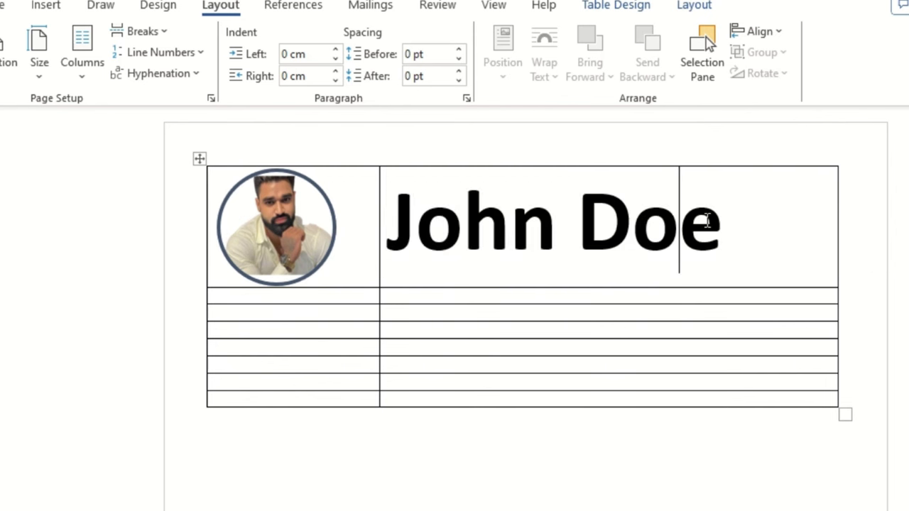
drag(680, 224, 441, 235)
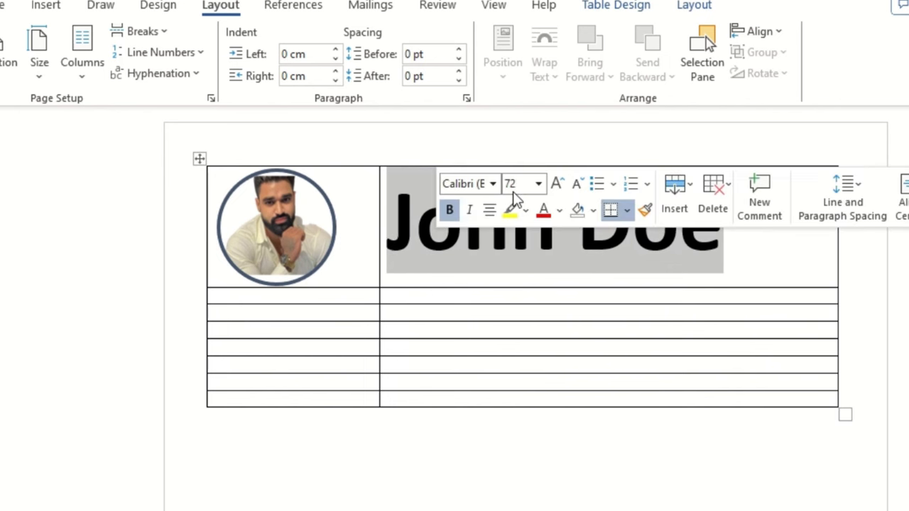
click(575, 184)
click(576, 184)
click(532, 248)
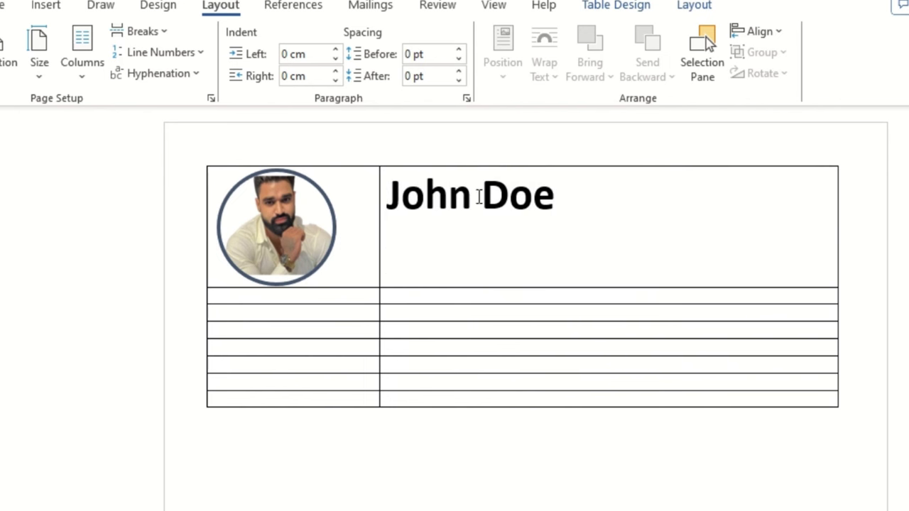
Step: Set the whole name to 48 pt and switch to the drafted resume in Document2
drag(479, 197, 402, 193)
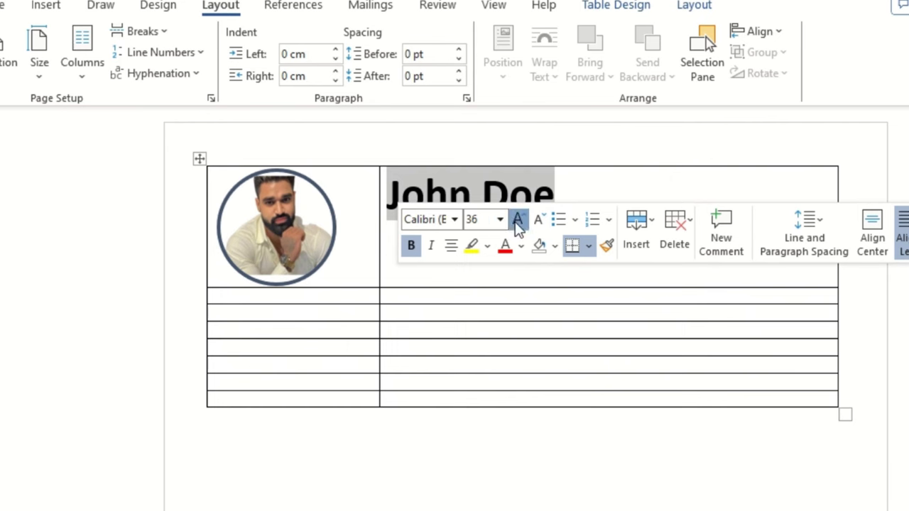
click(518, 220)
click(539, 142)
click(629, 238)
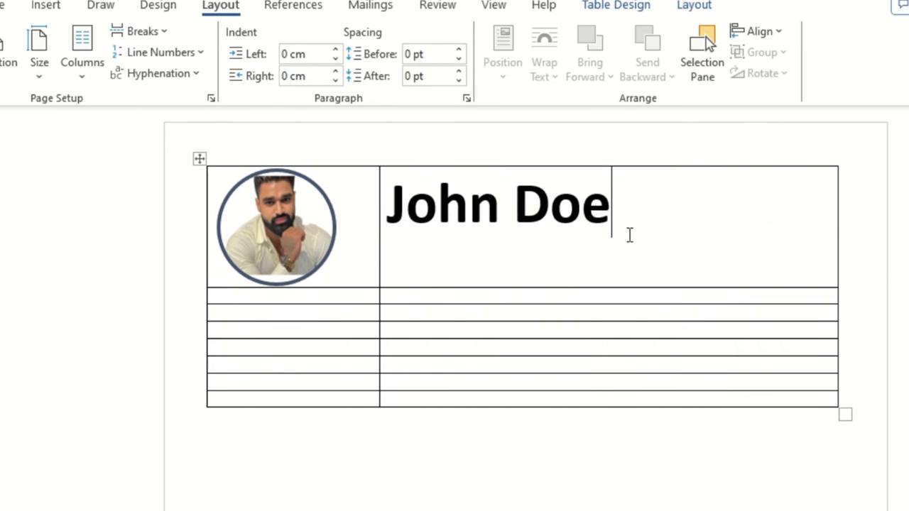
key(alt+Tab)
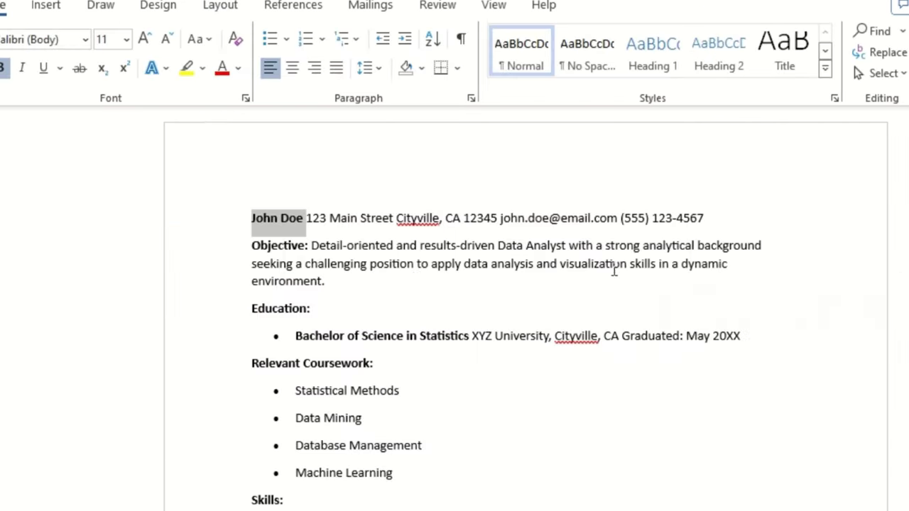
Step: Copy the address, e-mail and phone line and paste it into the cell below the photo
drag(313, 221, 677, 218)
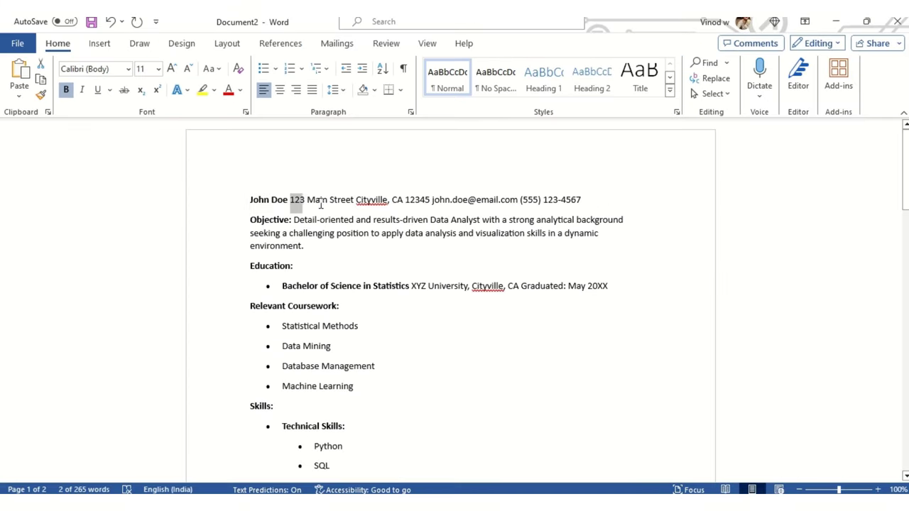
drag(561, 200, 562, 205)
key(ctrl+c)
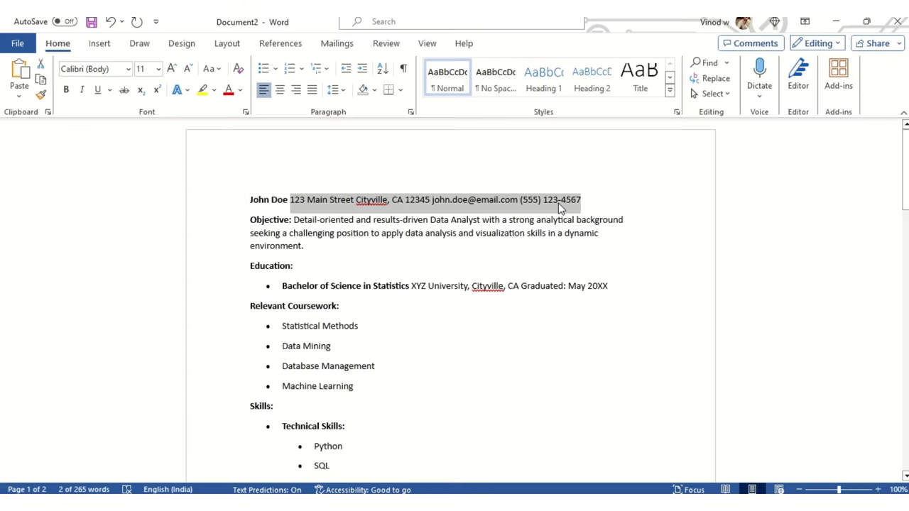
key(alt+Tab)
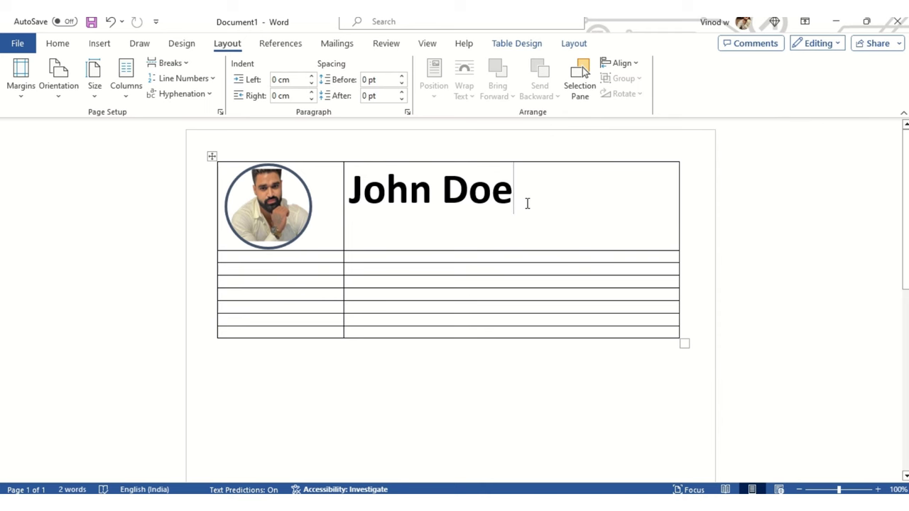
click(309, 260)
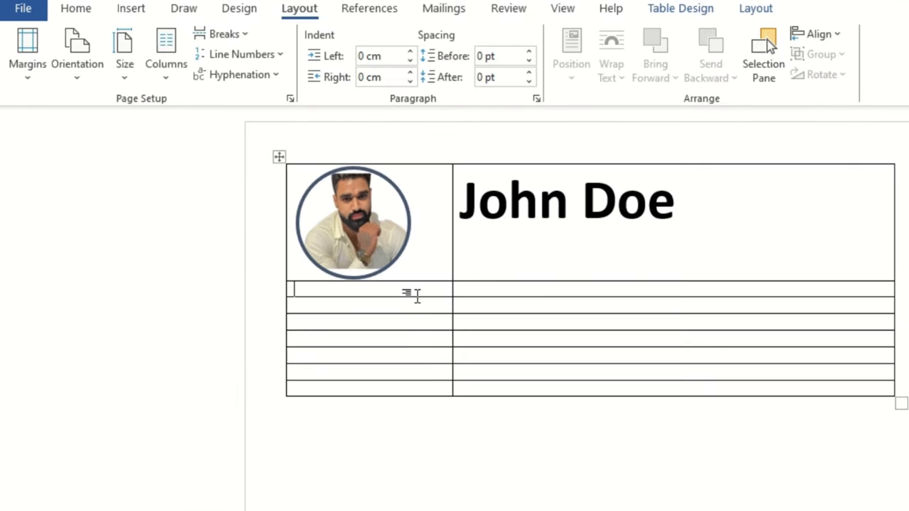
key(ctrl+v)
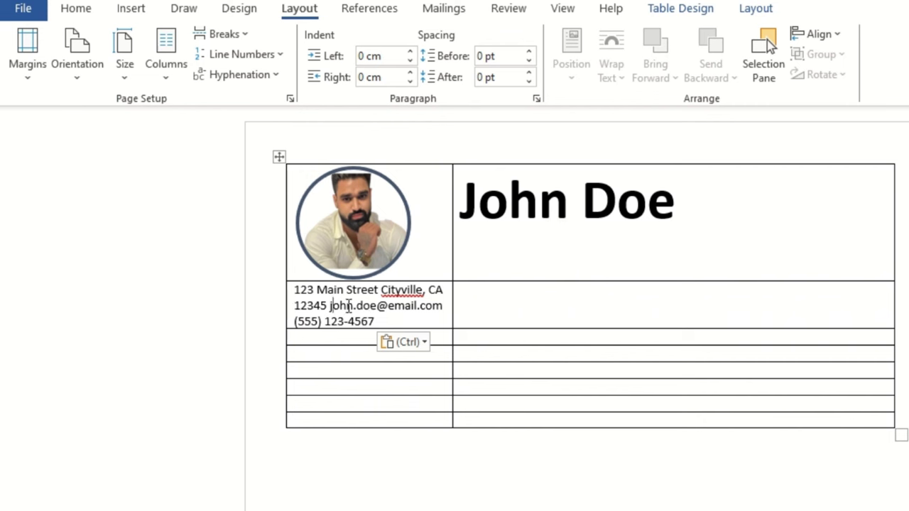
Step: Move the e-mail address into its own third-row cell
drag(335, 310, 450, 308)
key(ctrl+c)
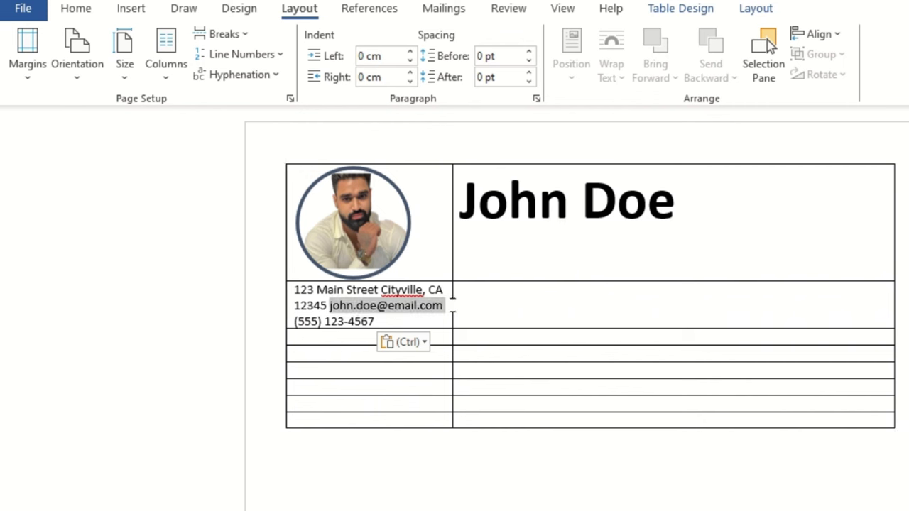
key(Delete)
right_click(330, 326)
click(351, 326)
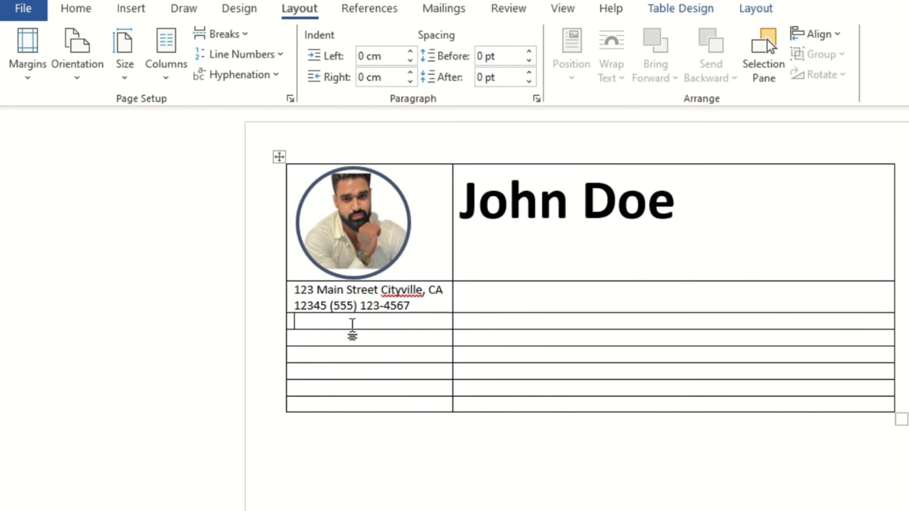
key(ctrl+v)
Step: Cut the phone number and paste it into the fourth-row cell
drag(330, 305, 422, 310)
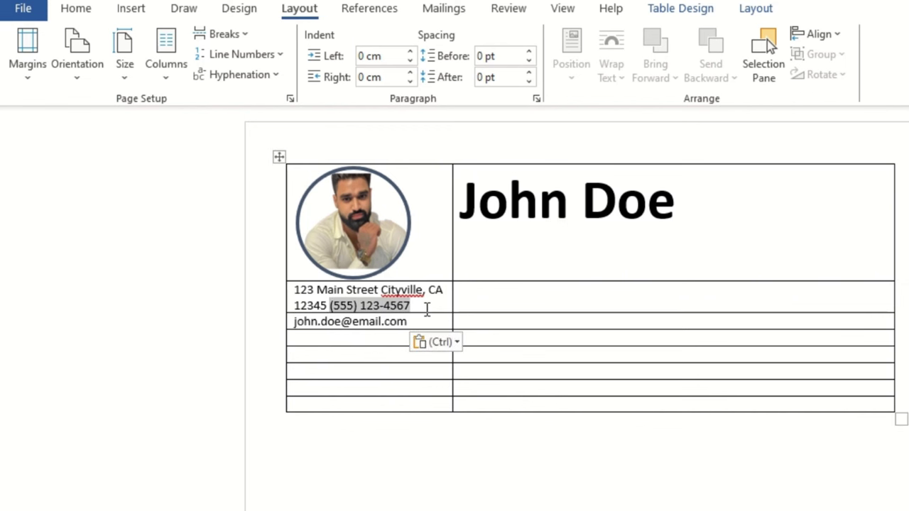
key(ctrl+x)
click(335, 343)
key(ctrl+v)
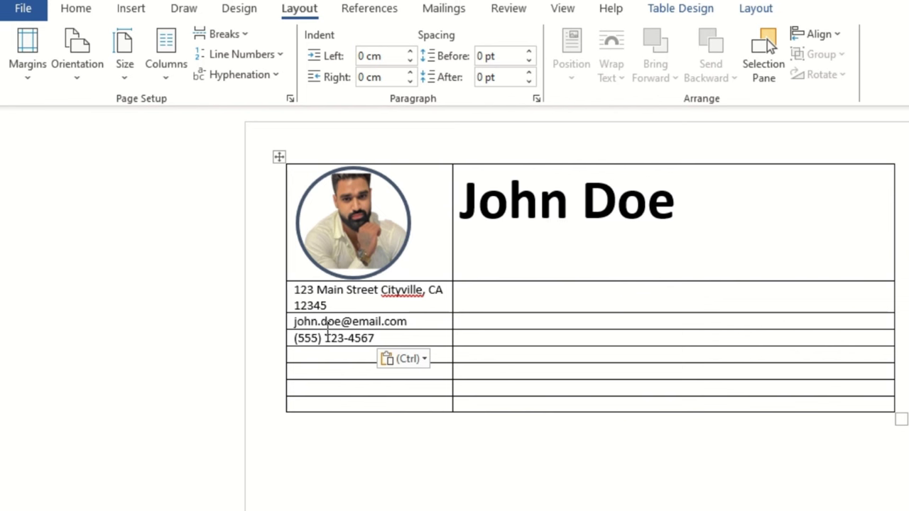
Step: Label the contact rows 'Address :', 'Email -' and 'Phone -'
text(Address )
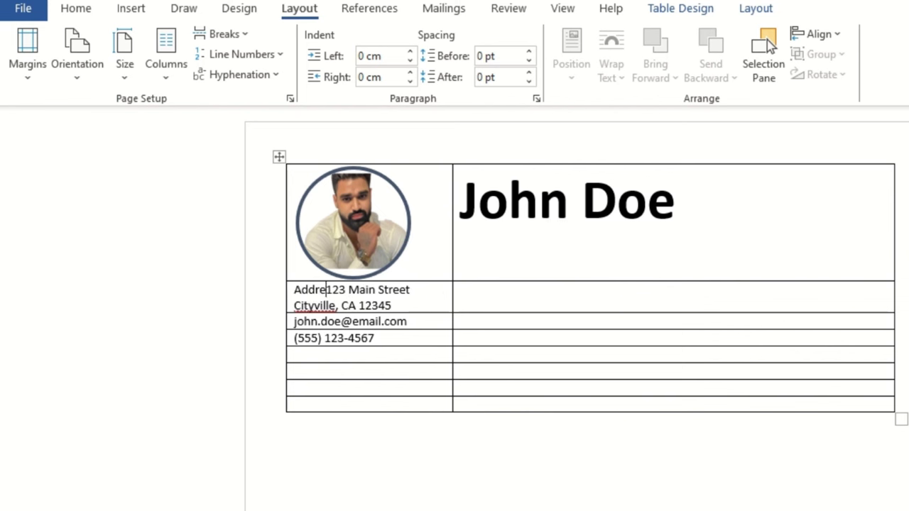
text(: -)
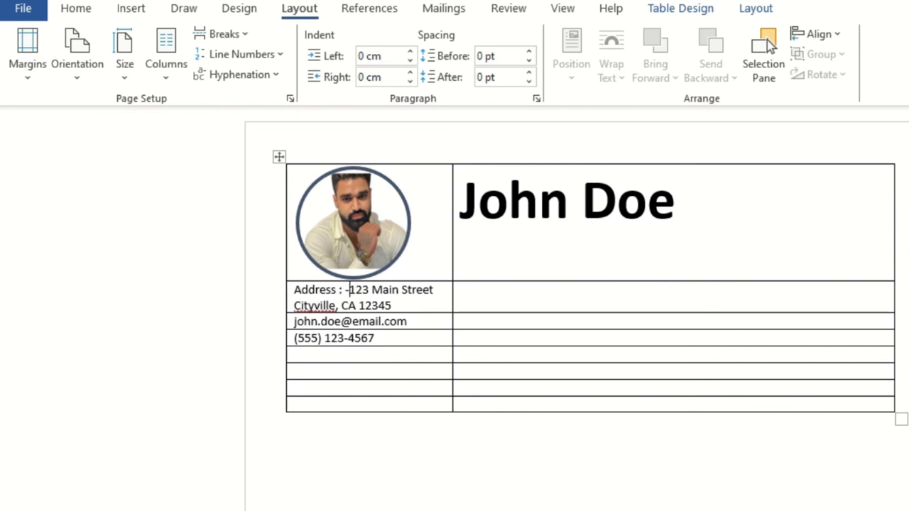
click(295, 322)
text(Email -)
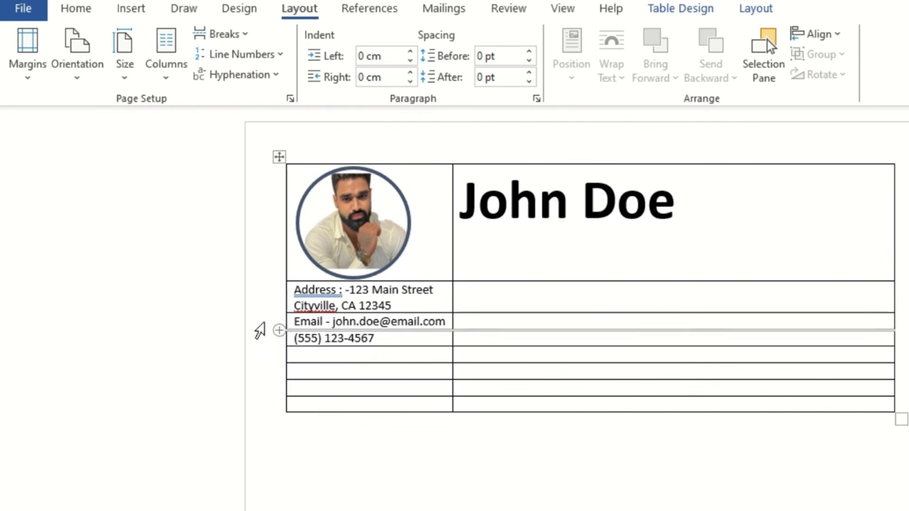
click(295, 338)
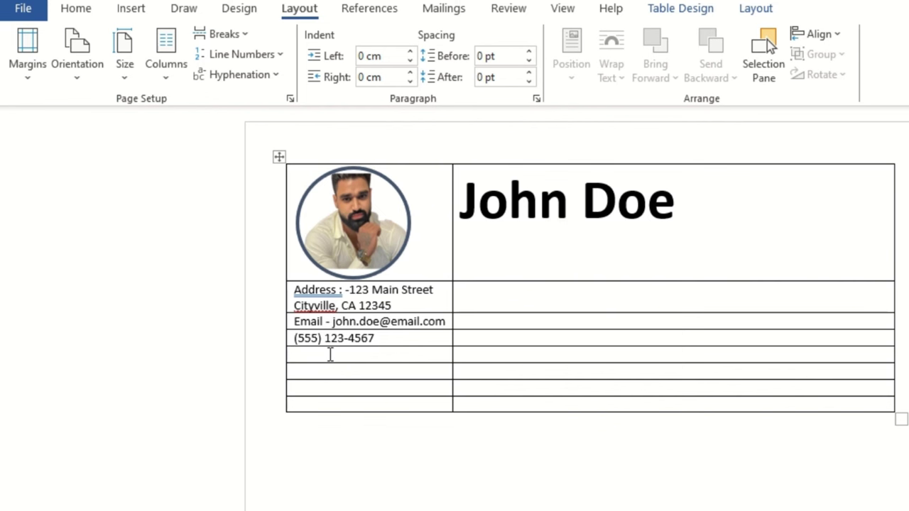
text(Phone )
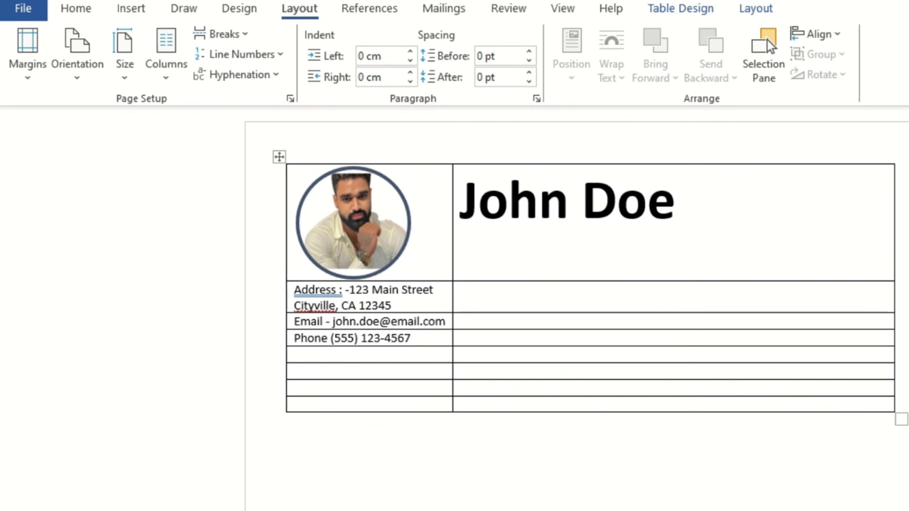
text(-)
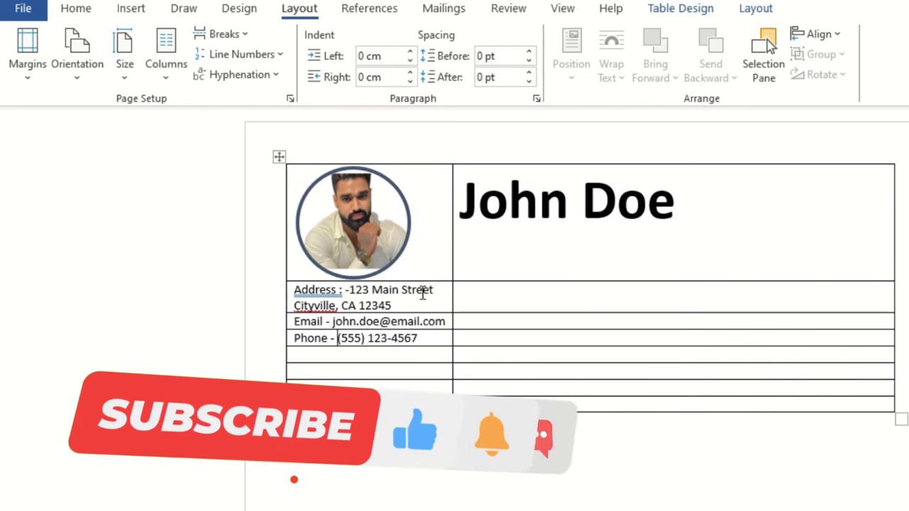
Step: Fix the Address label spacing via the grammar suggestion and replace the Email and Phone dashes with colons
double_click(317, 290)
right_click(316, 290)
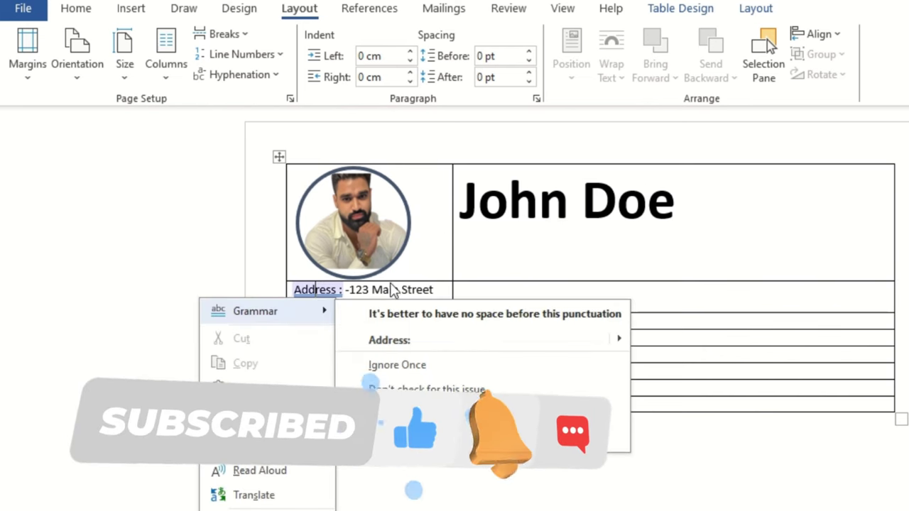
click(412, 343)
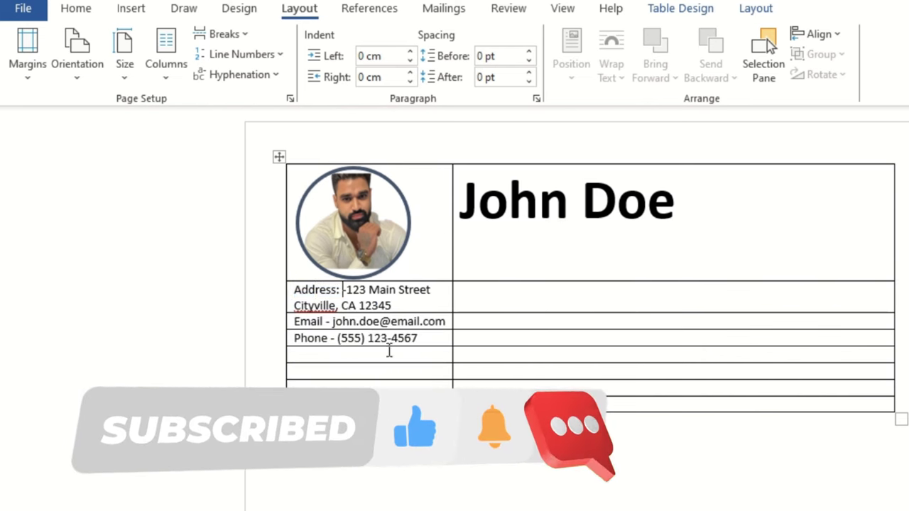
double_click(326, 321)
key(BackSpace)
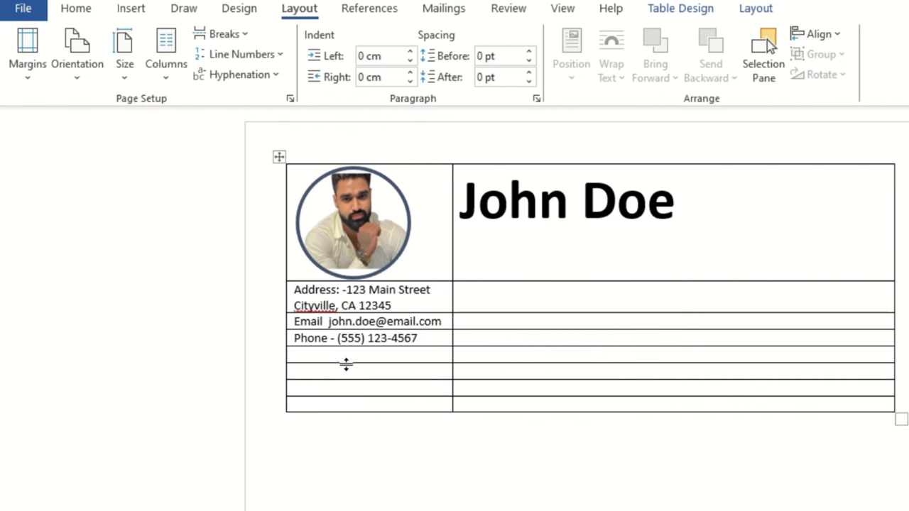
text(:)
click(331, 339)
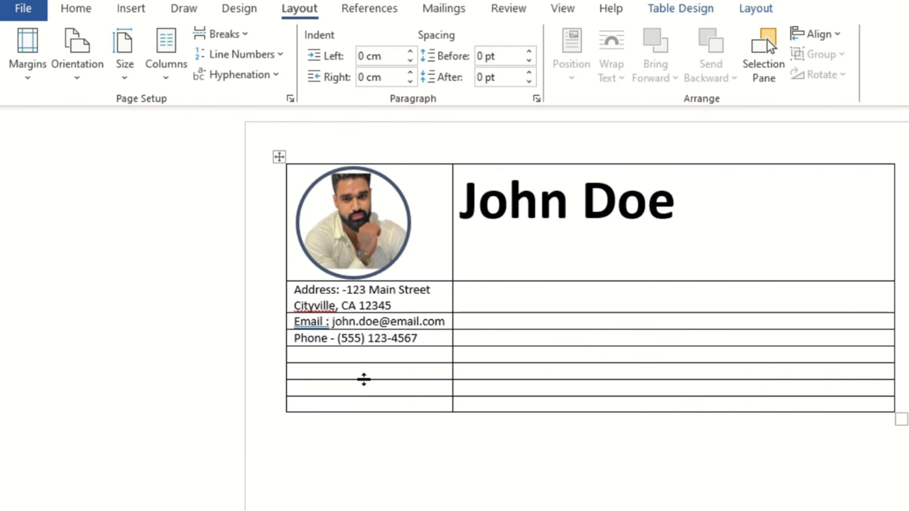
key(Delete)
text(:)
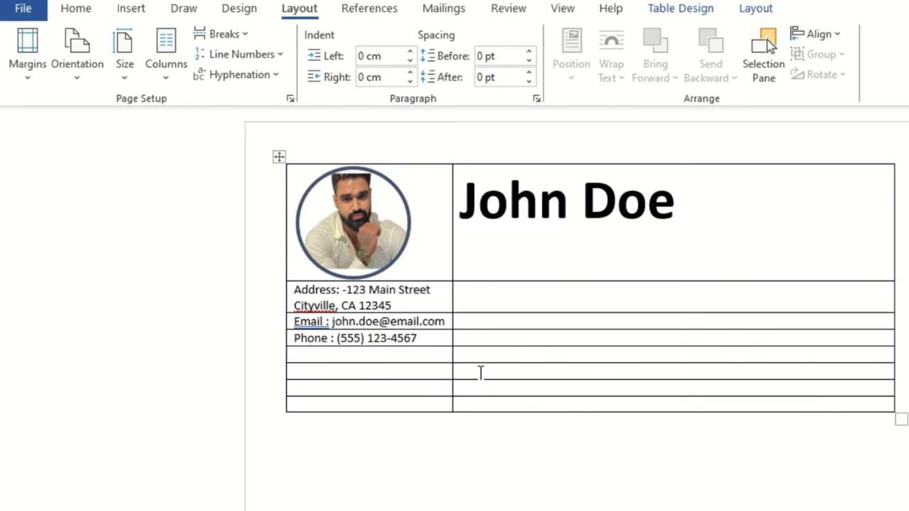
click(519, 299)
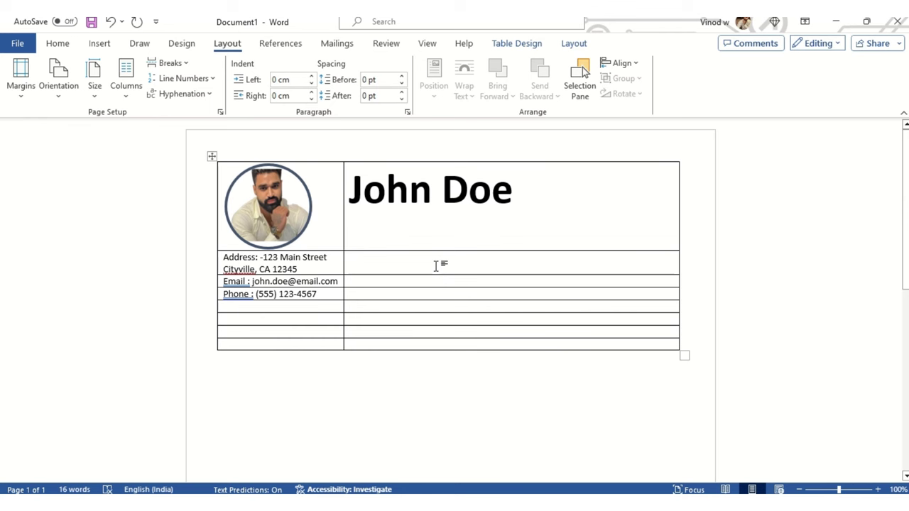
Step: Copy the objective paragraph from Document2 and paste it on a new line under John Doe
key(alt+Tab)
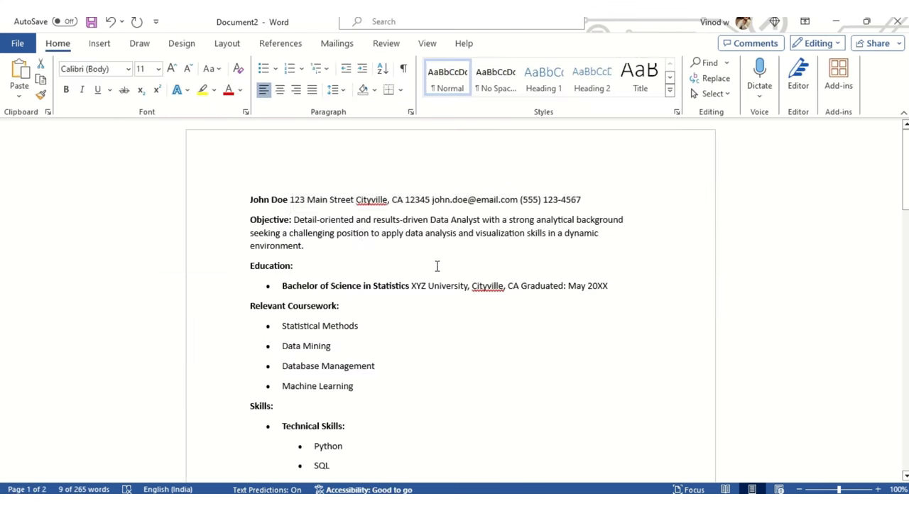
drag(297, 220, 308, 245)
key(ctrl+c)
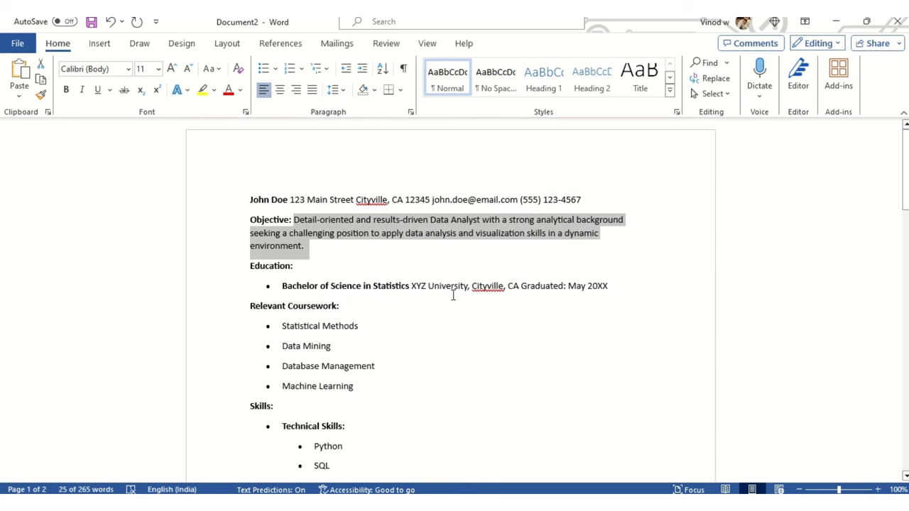
key(alt+Tab)
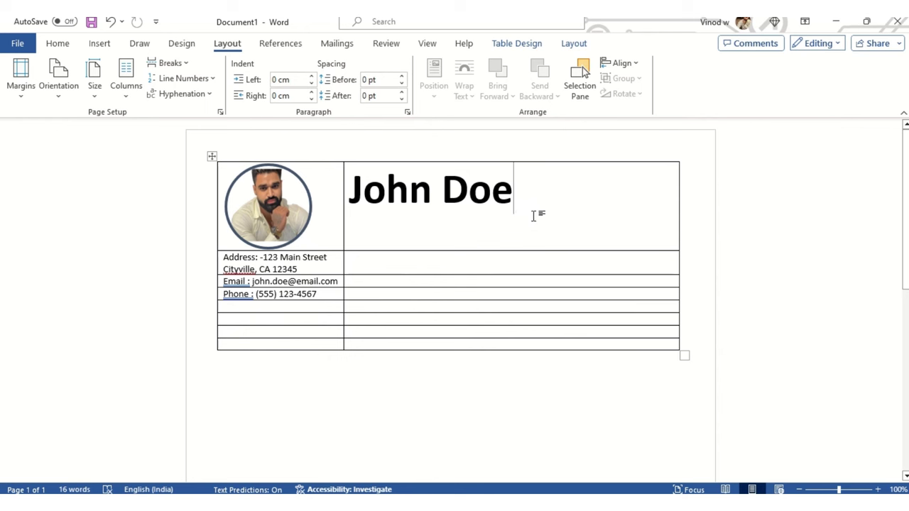
key(Return)
key(ctrl+v)
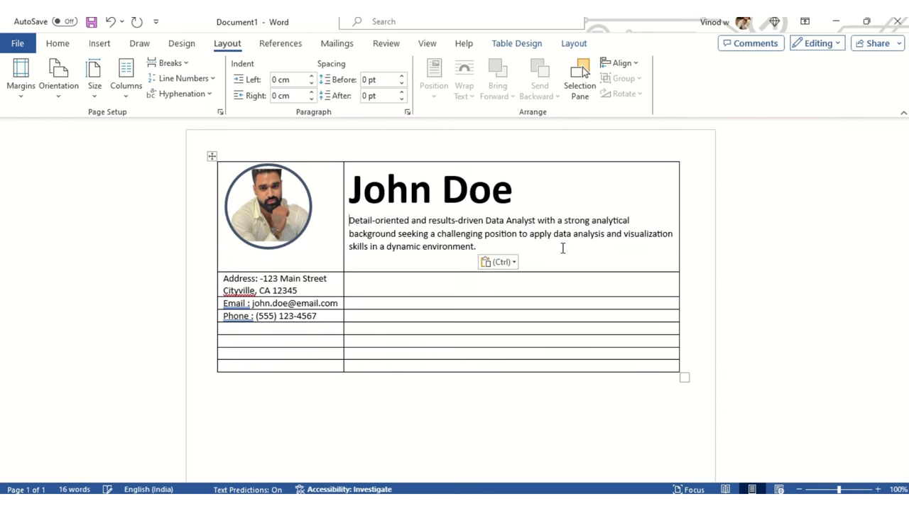
key(BackSpace)
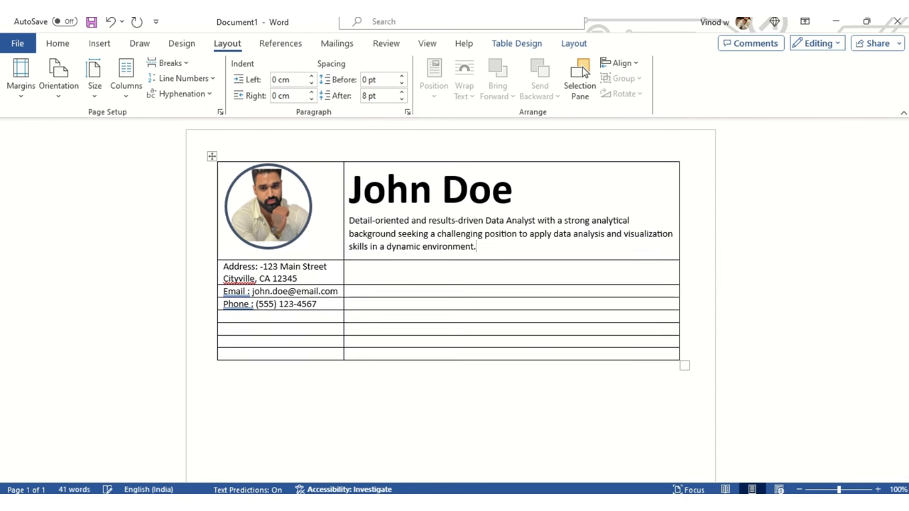
Step: Prefix the paragraph with 'Objective -', correcting the misspelled 'Ojective'
click(344, 223)
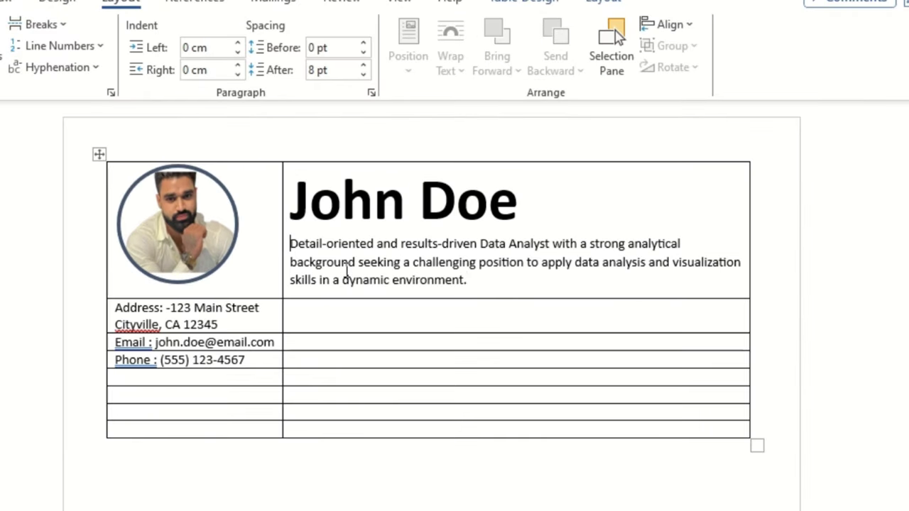
text(Ojec)
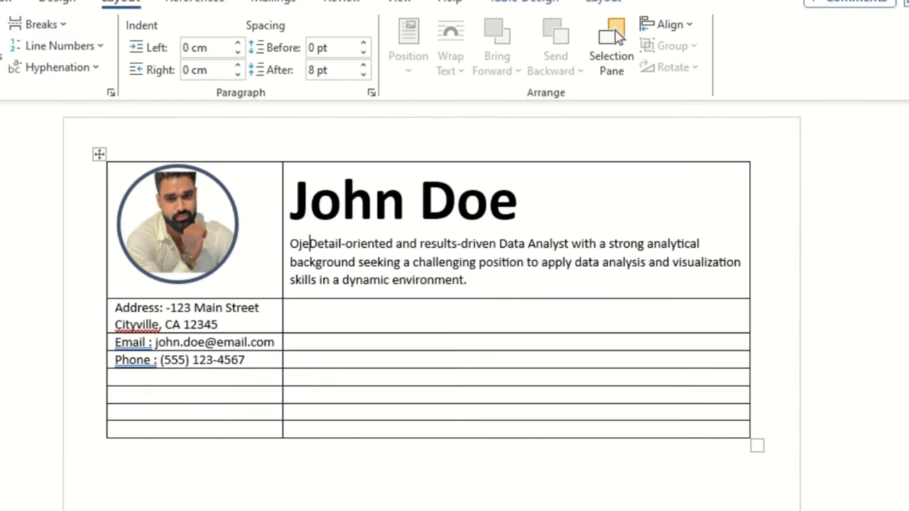
text(tive )
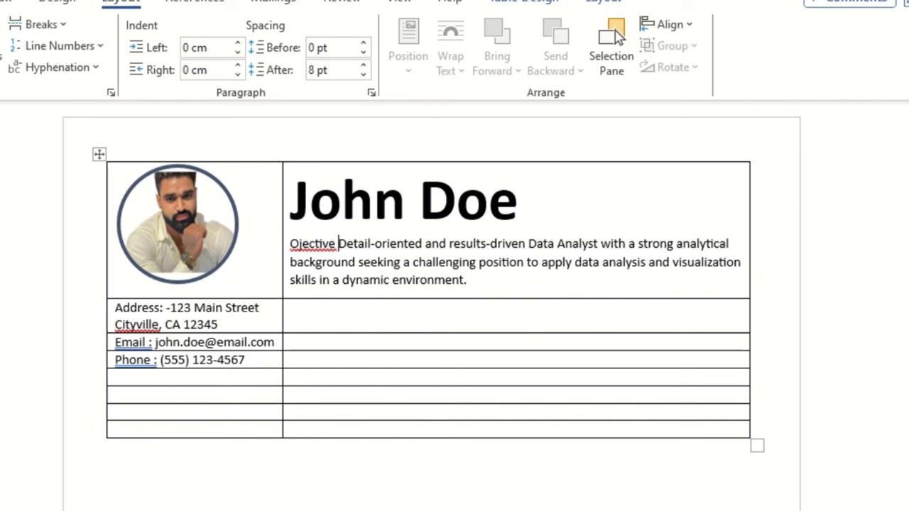
text(-)
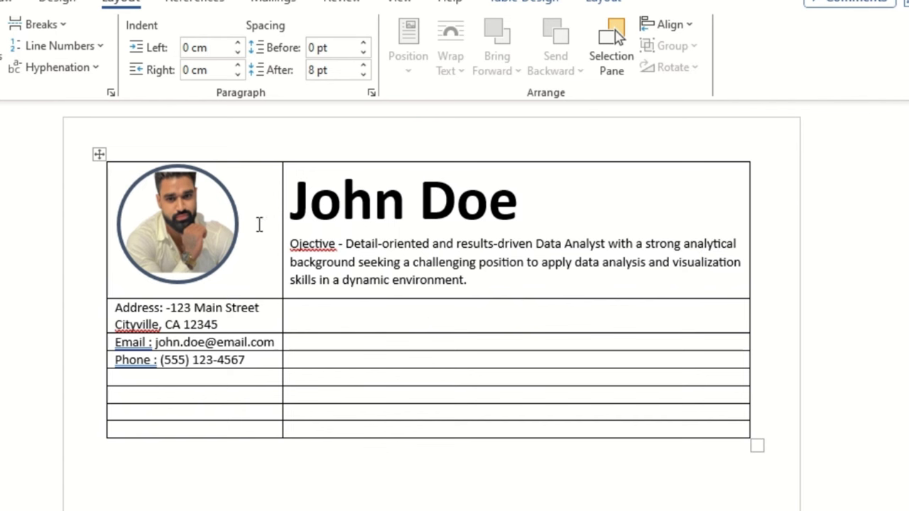
right_click(308, 244)
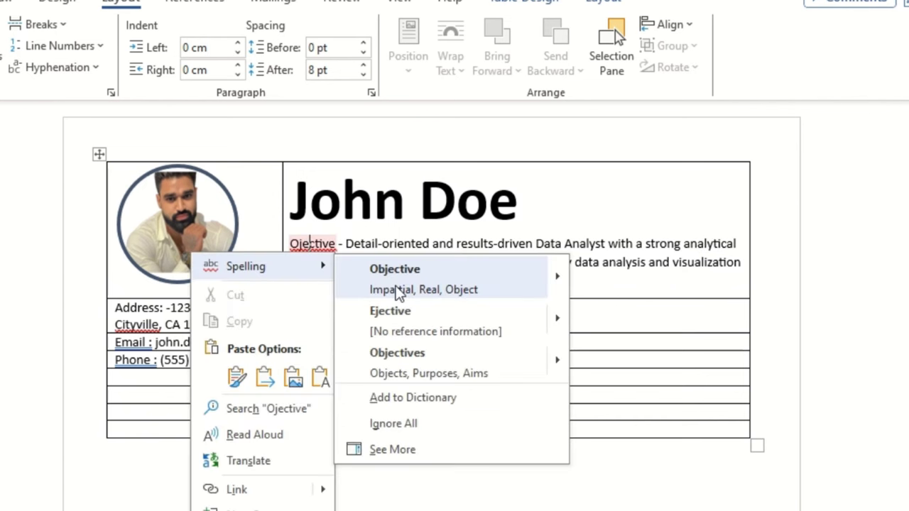
click(397, 294)
click(487, 282)
click(436, 321)
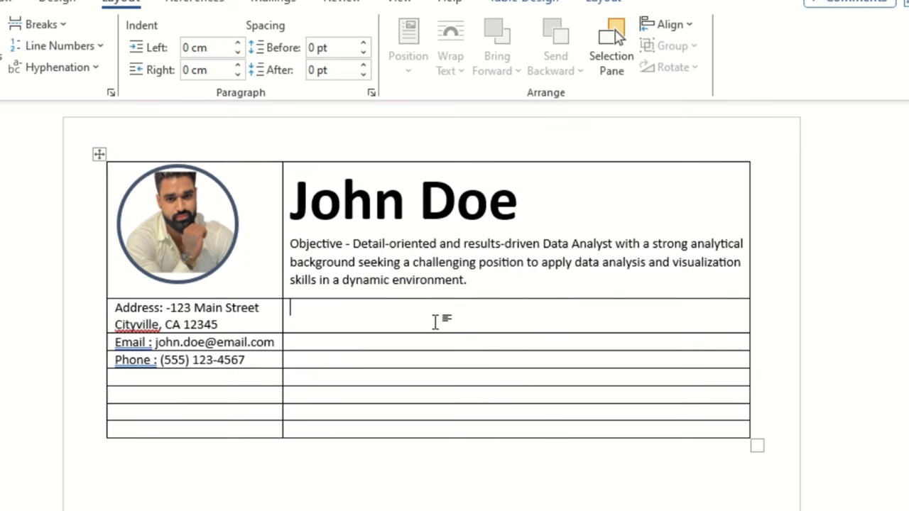
key(alt+Tab)
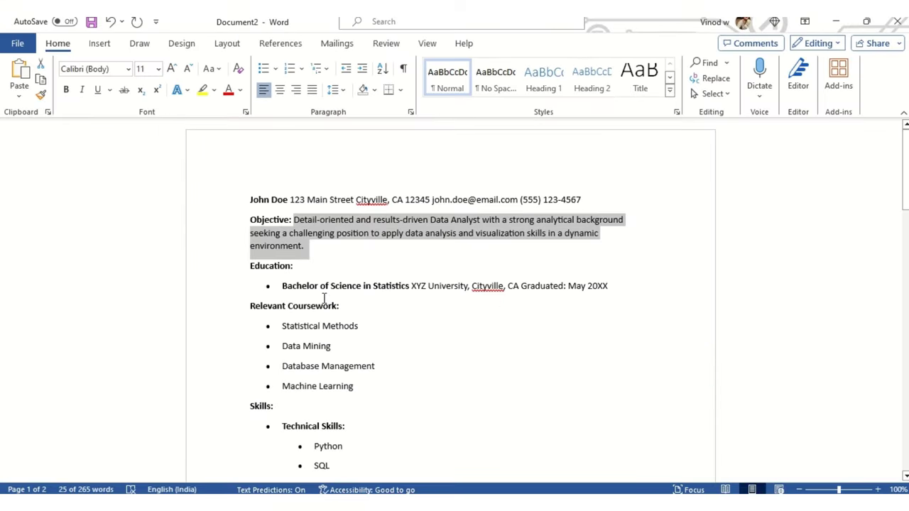
Step: Select the Bachelor of Science line in Document2, then type 'Education' in an empty left cell below Phone
click(287, 288)
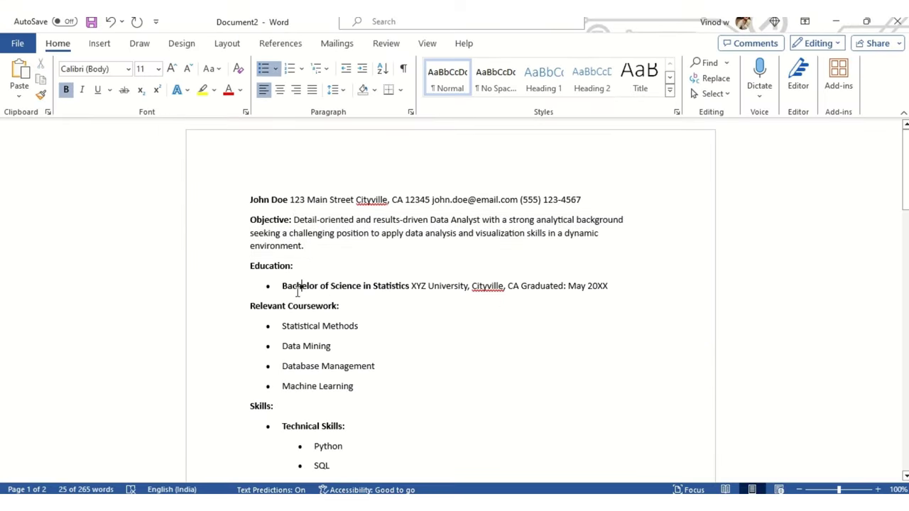
click(252, 266)
drag(282, 286, 610, 287)
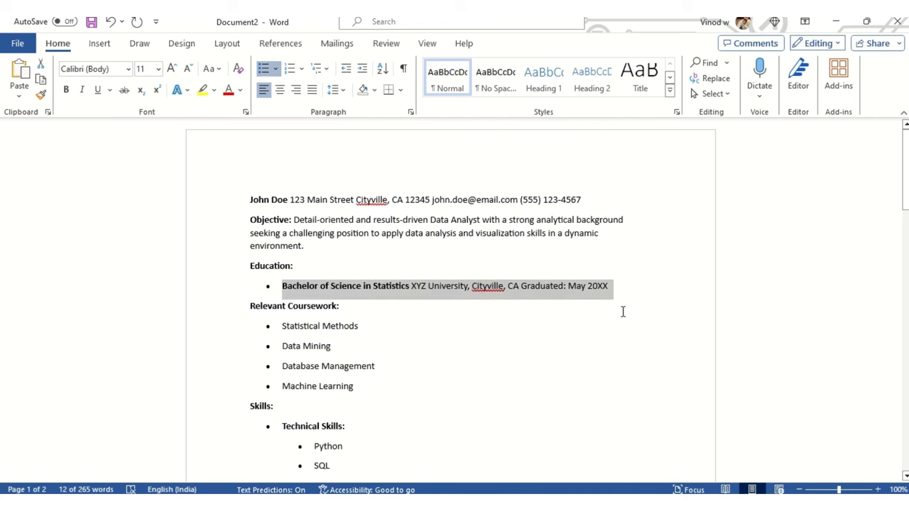
key(alt+Tab)
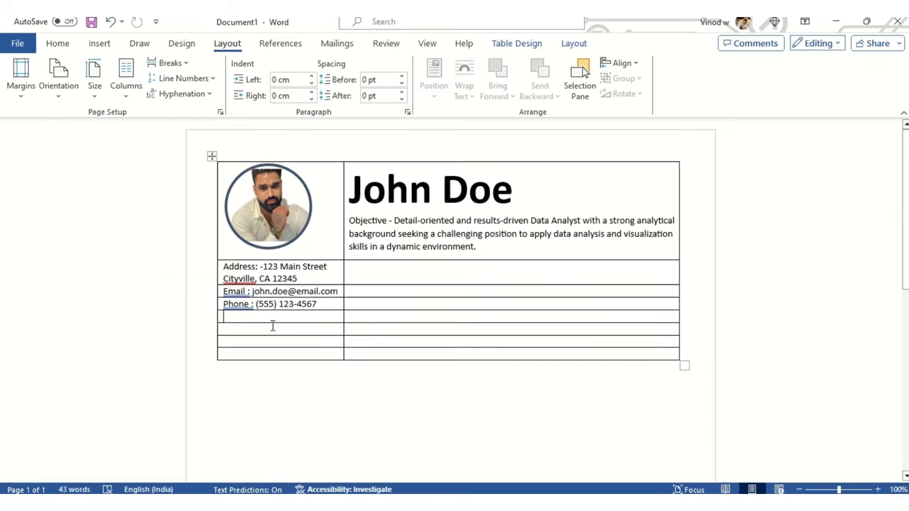
click(270, 331)
text(Ed)
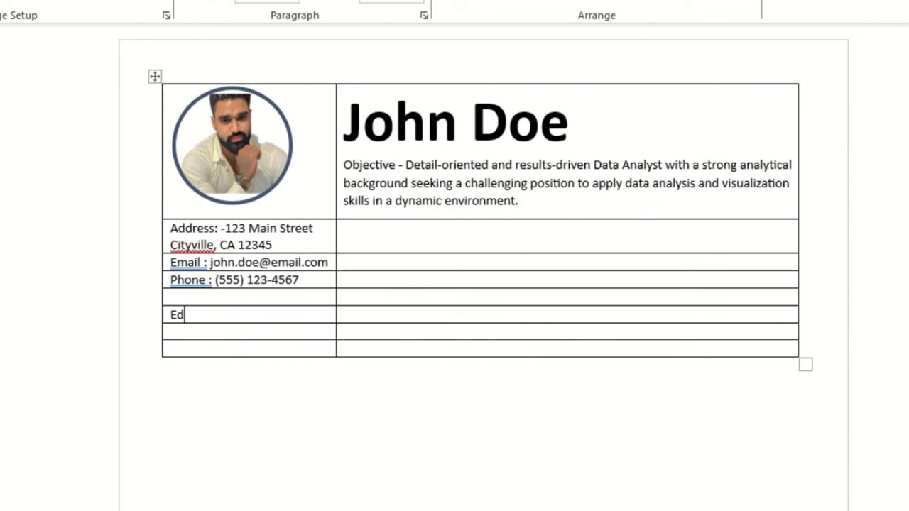
text(ucation)
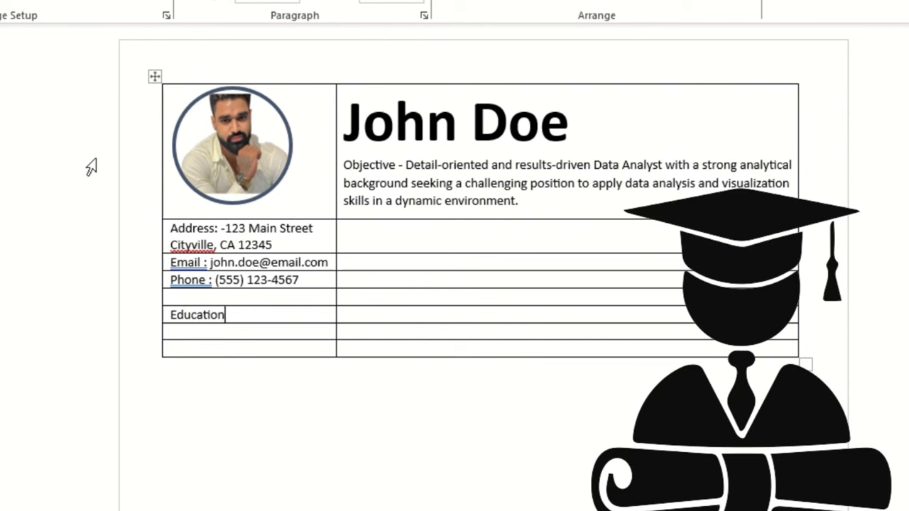
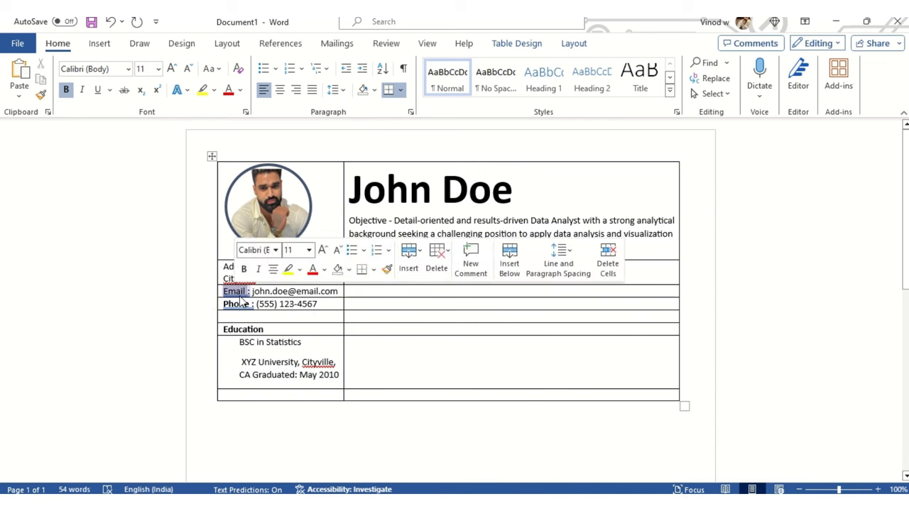
Step: Bold 'Address:', join the university line onto 'BSC in Statistics,' with a comma, then go to Document2
drag(223, 267, 257, 267)
key(ctrl+b)
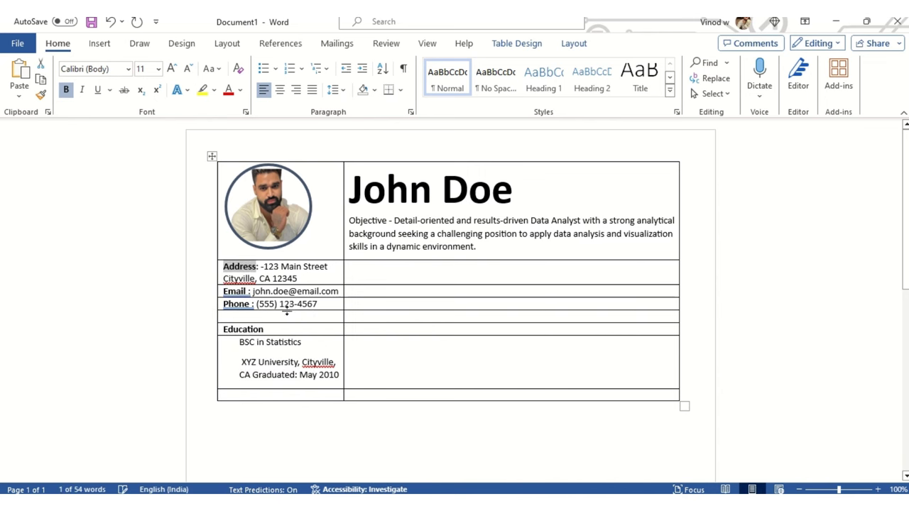
click(316, 343)
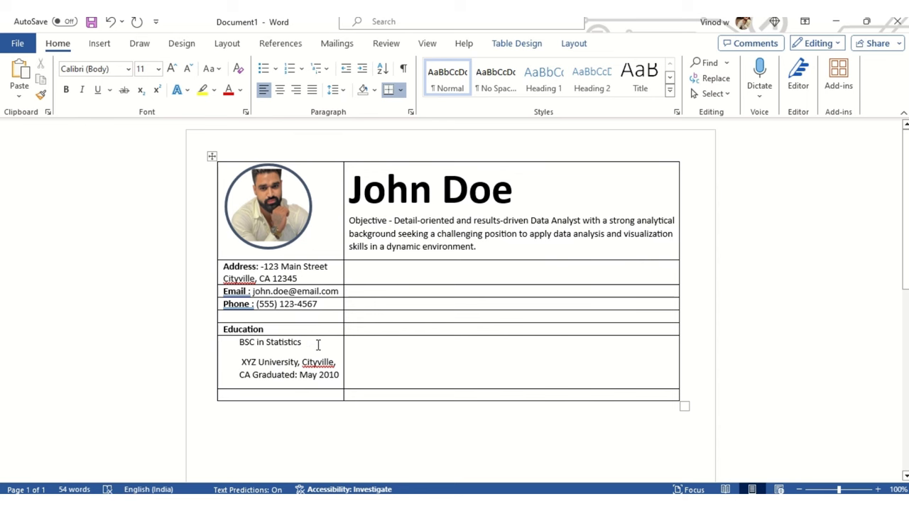
text(,)
key(Delete)
key(Delete)
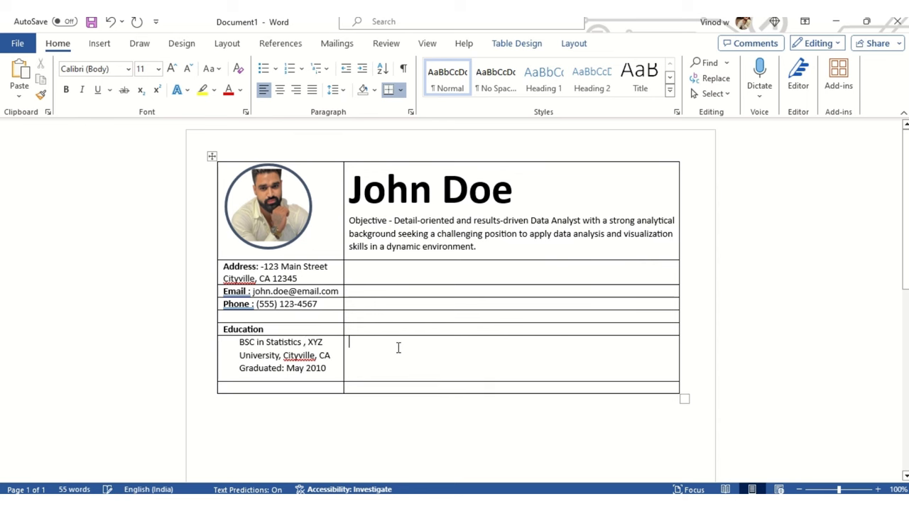
key(alt+Tab)
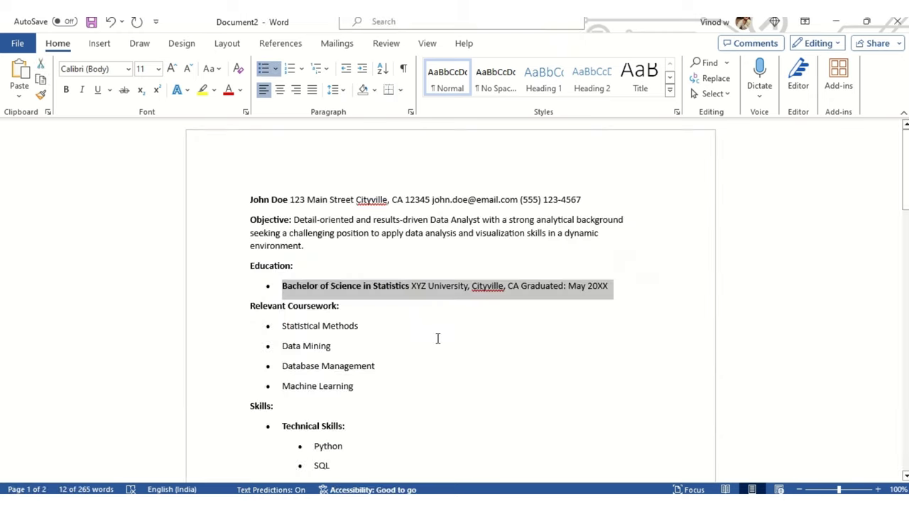
Step: Scroll Document2 past Relevant Coursework and Skills and select the word 'Experience'
scroll(394, 311, down, 1)
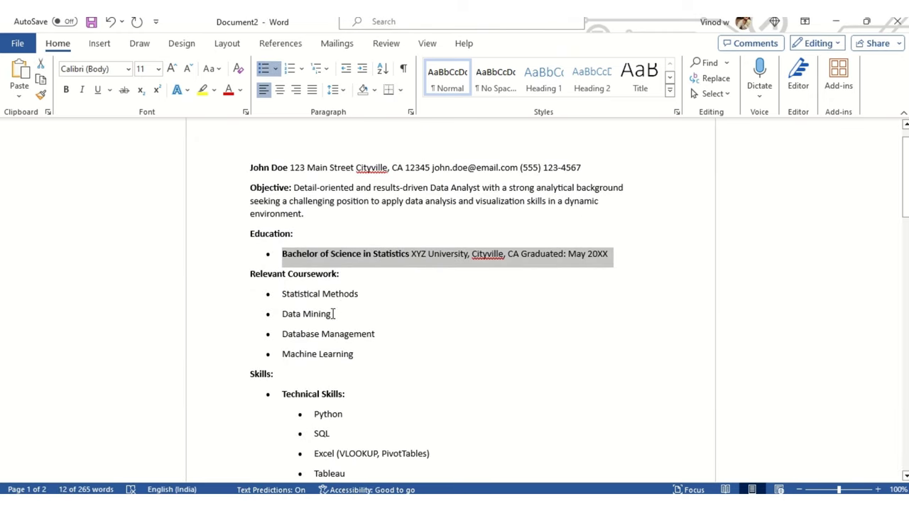
scroll(334, 314, down, 2)
drag(275, 224, 351, 298)
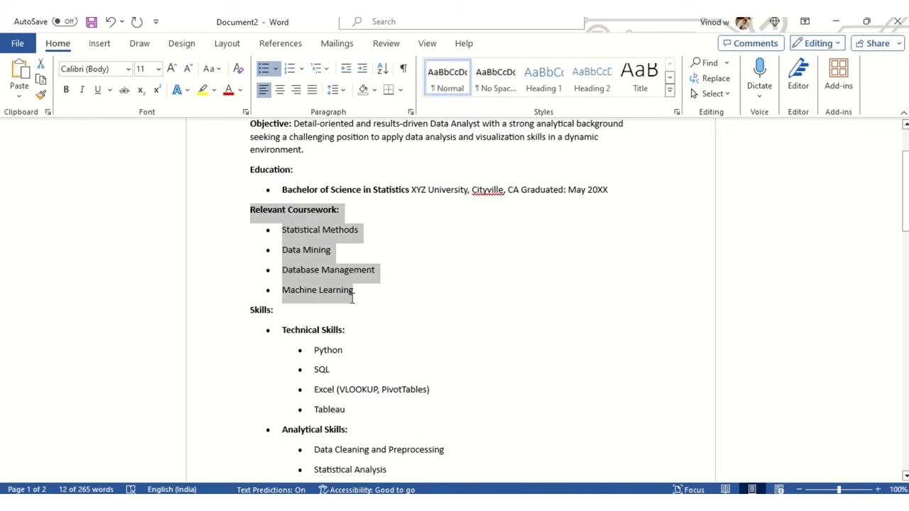
scroll(391, 281, down, 4)
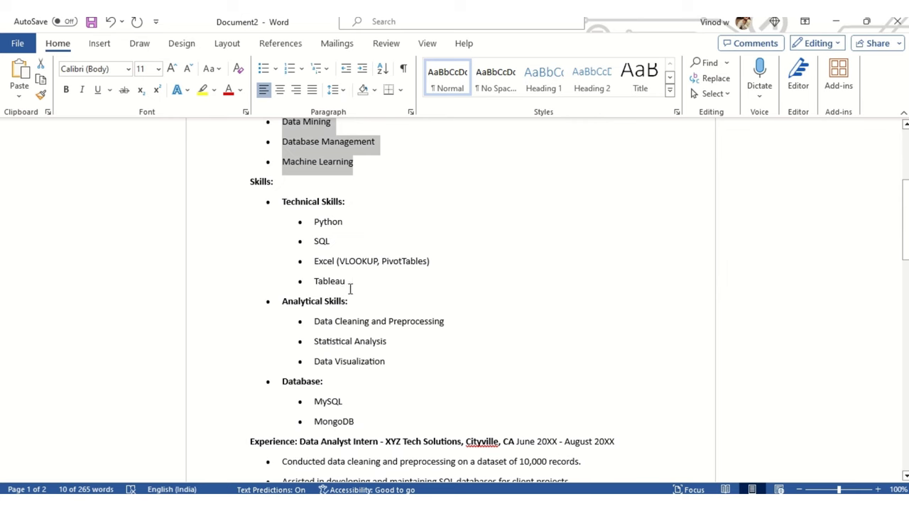
scroll(351, 289, down, 8)
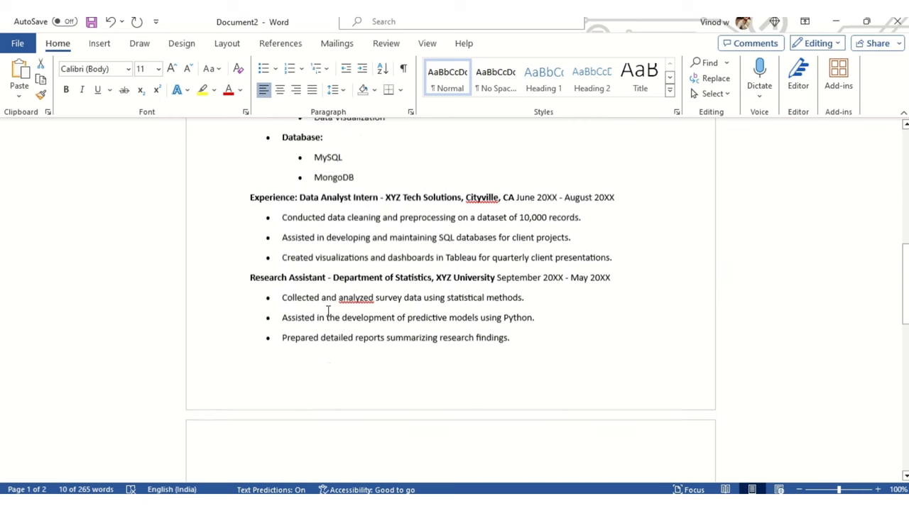
scroll(328, 310, down, 2)
scroll(297, 211, up, 3)
double_click(273, 217)
key(ctrl+c)
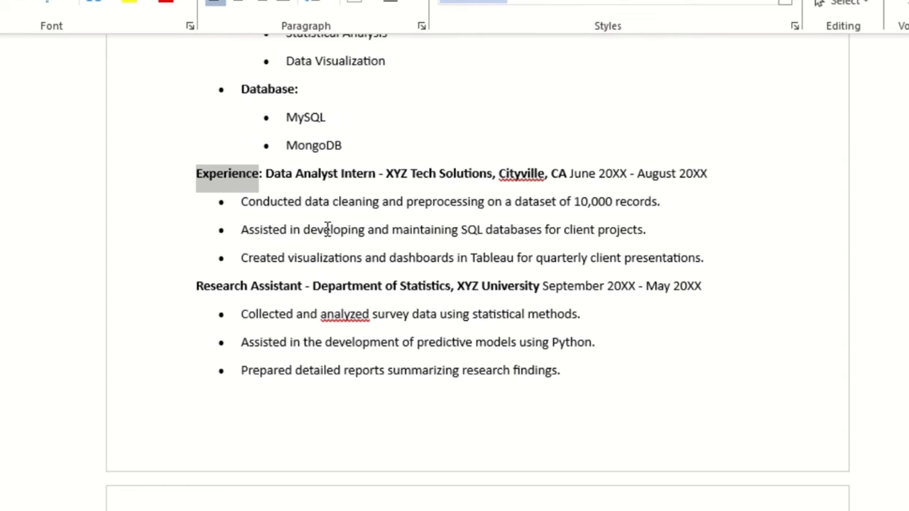
Step: Paste the Experience heading into the cell beside Address
key(alt+Tab)
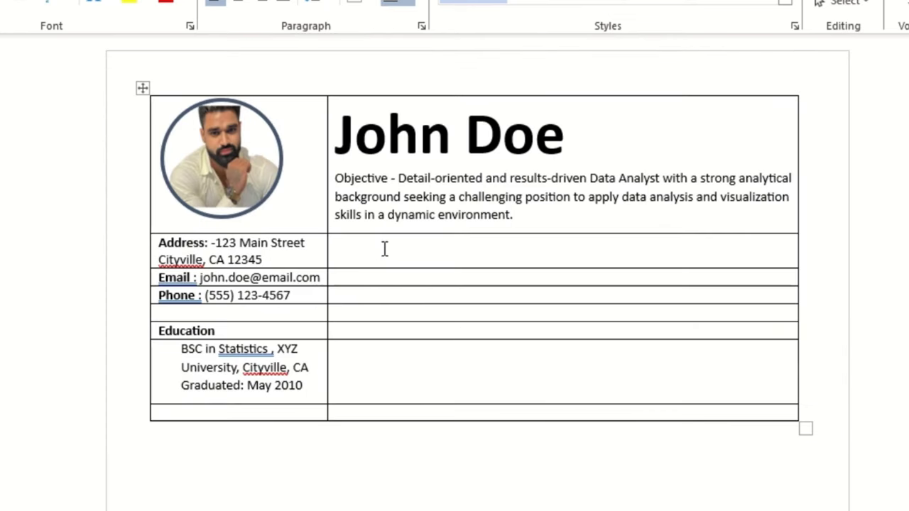
click(384, 248)
key(ctrl+v)
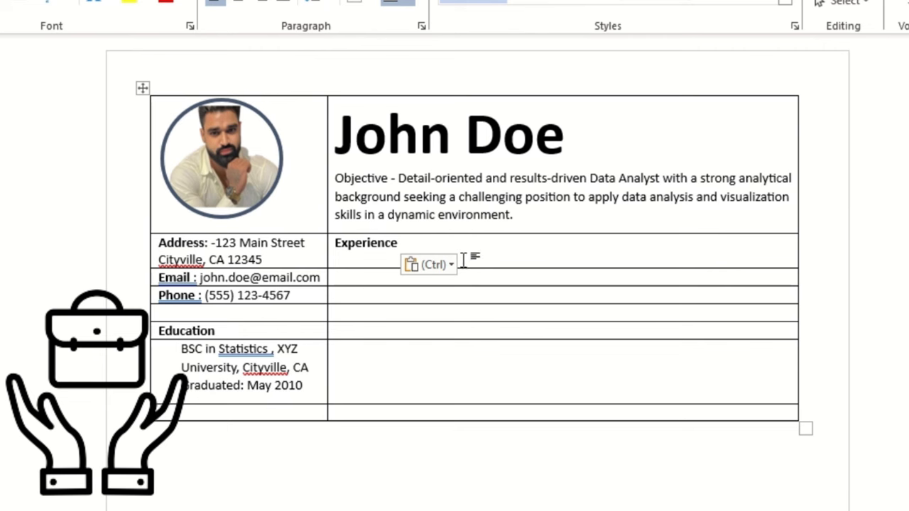
click(367, 276)
Step: Paste the Data Analyst Intern job line into the Email row, ending August 2015
key(alt+Tab)
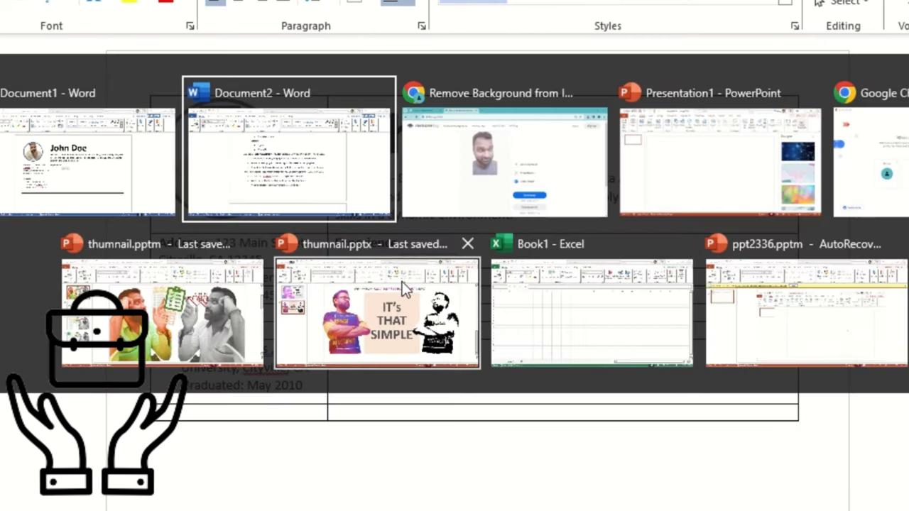
drag(272, 176, 728, 176)
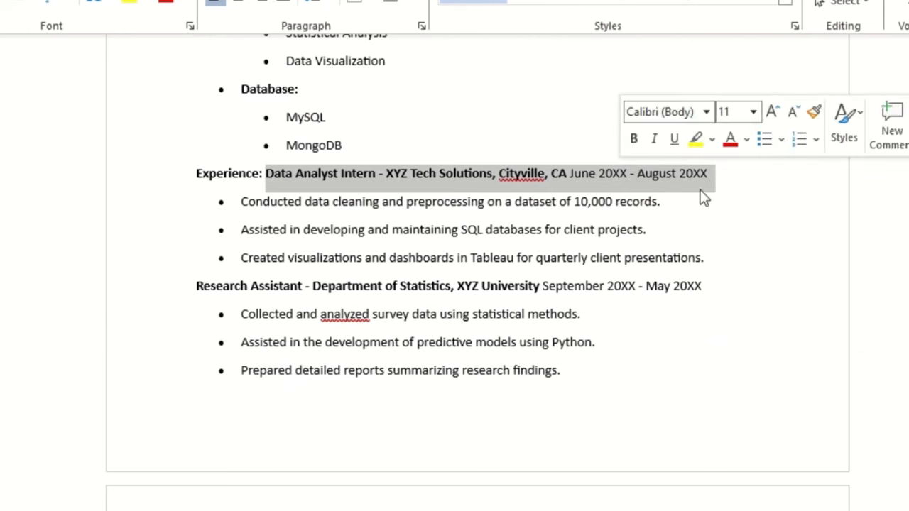
key(ctrl+c)
key(alt+Tab)
key(ctrl+v)
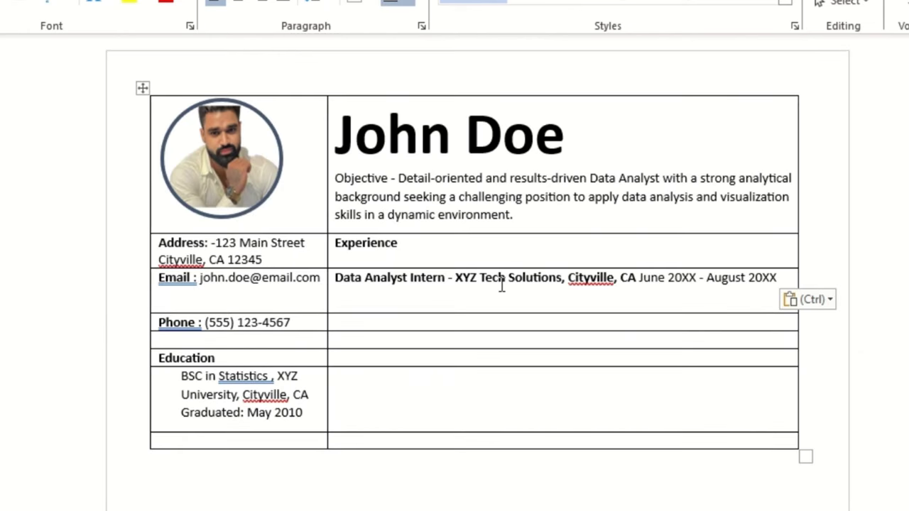
key(BackSpace)
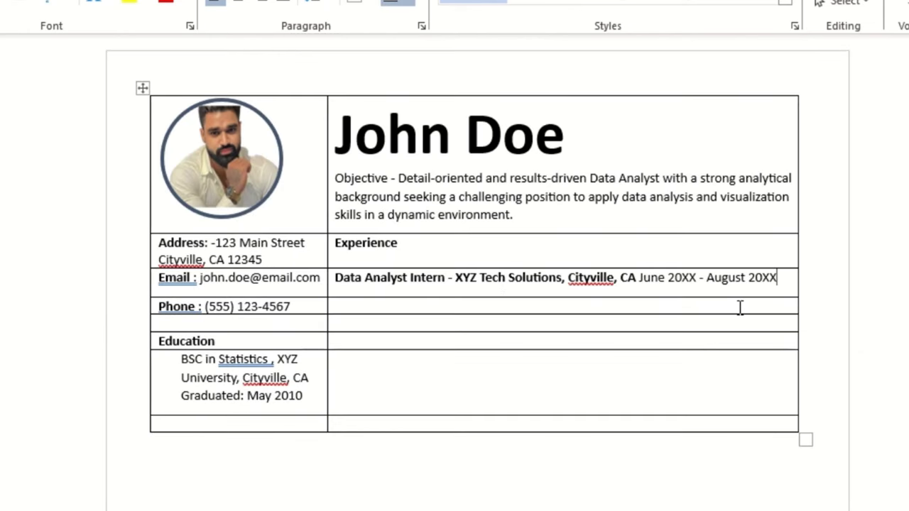
key(BackSpace)
key(BackSpace)
text(15)
Step: Copy the 'Conducted data cleaning' duty into the cell beside Phone
scroll(508, 317, up, 5)
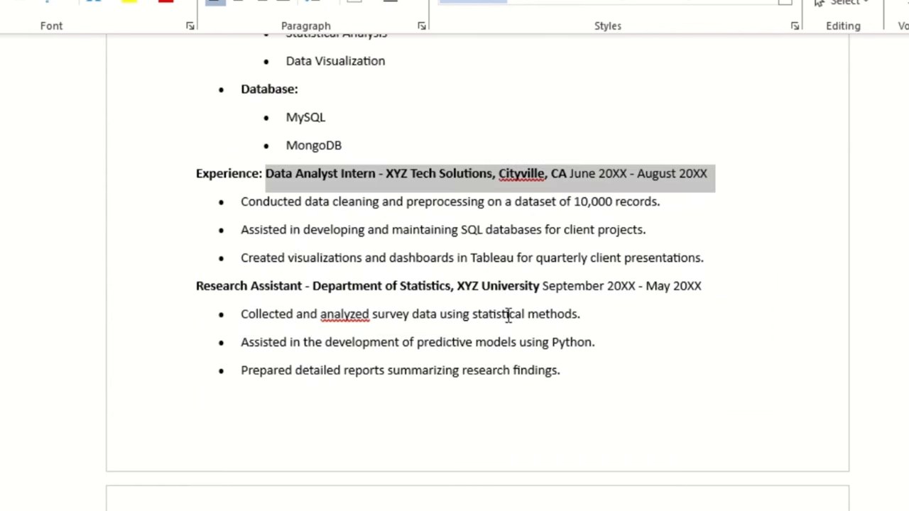
drag(243, 202, 725, 259)
click(611, 225)
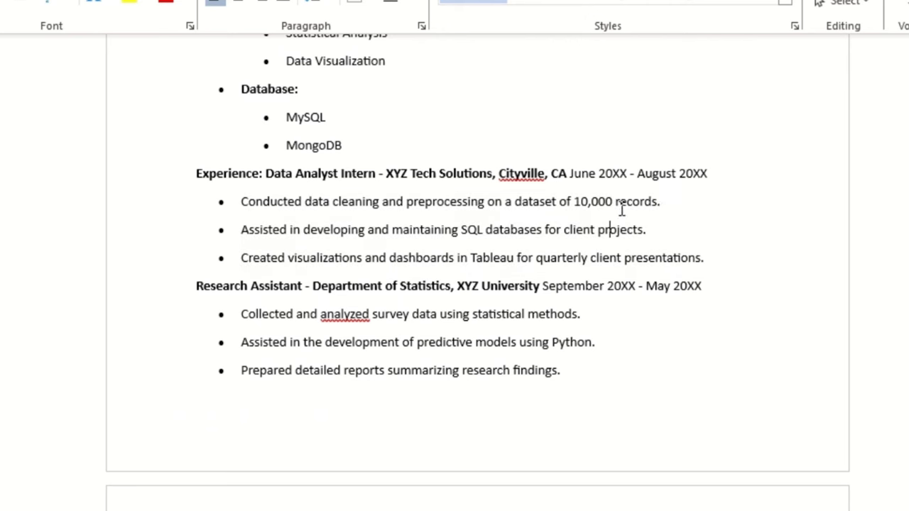
drag(664, 203, 239, 221)
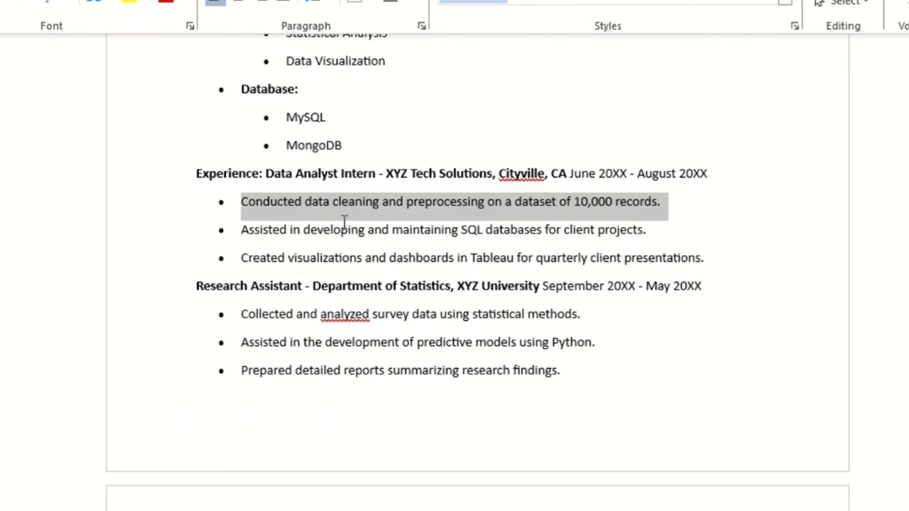
key(ctrl+c)
key(alt+Tab)
key(ctrl+v)
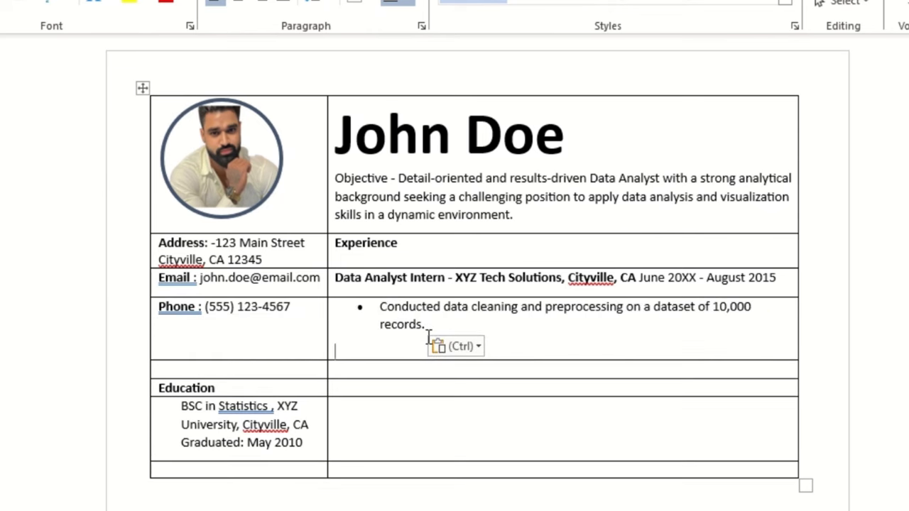
key(BackSpace)
click(392, 354)
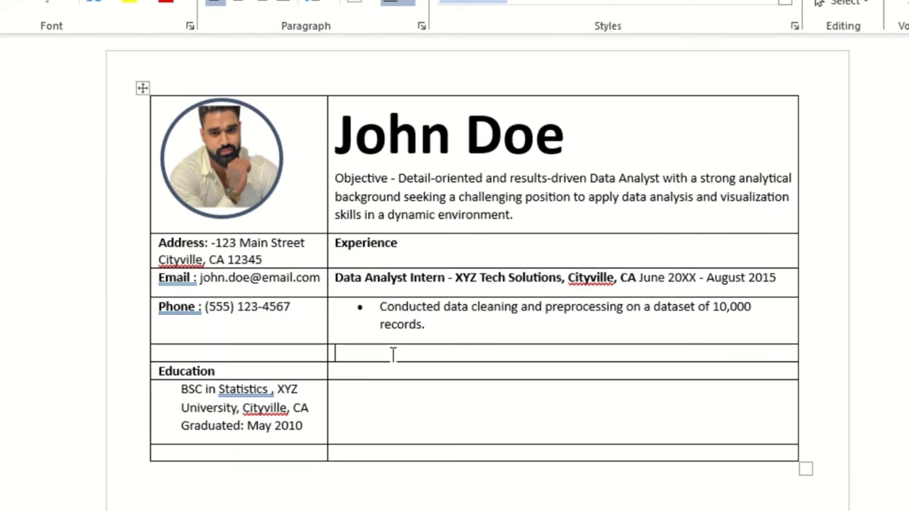
Step: Copy the SQL databases duty into the next empty row
key(alt+Tab)
drag(242, 230, 688, 239)
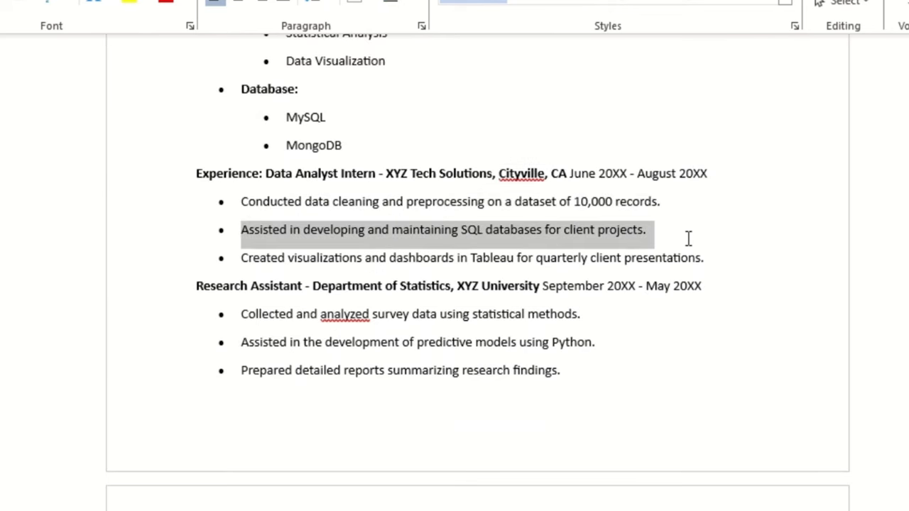
key(ctrl+c)
key(alt+Tab)
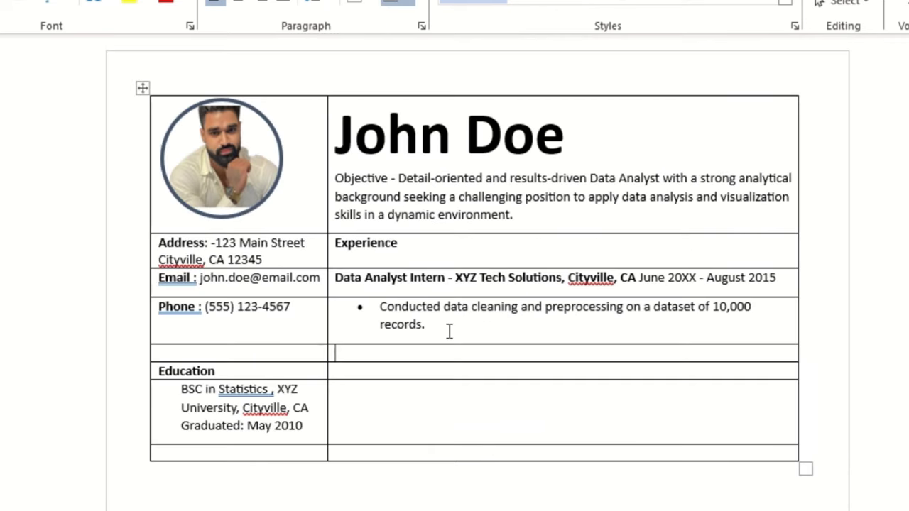
key(ctrl+v)
key(BackSpace)
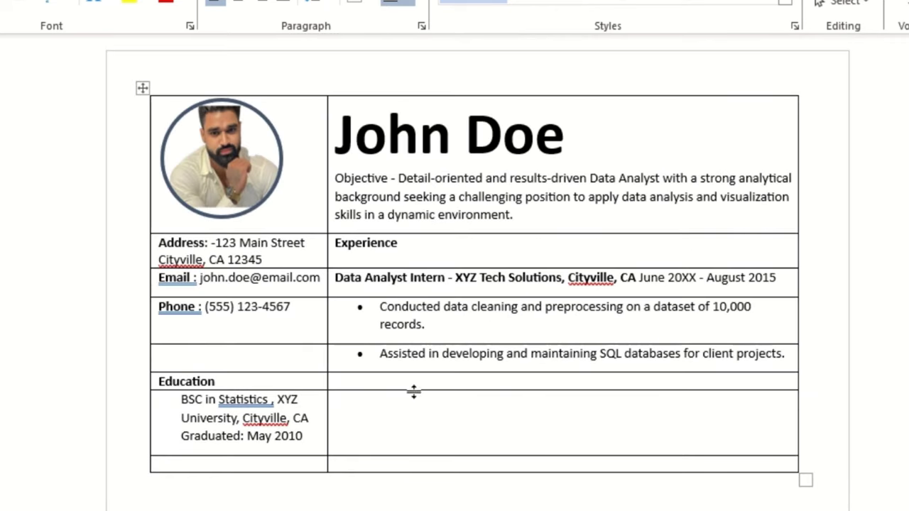
Step: Add the Tableau visualizations duty beside Education and format it as a bullet
key(alt+Tab)
drag(248, 263, 667, 264)
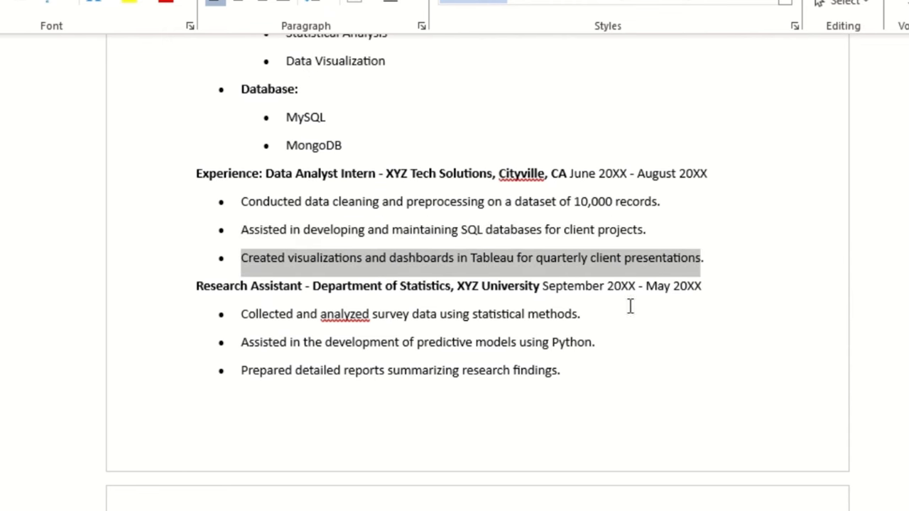
key(alt+Tab)
click(404, 380)
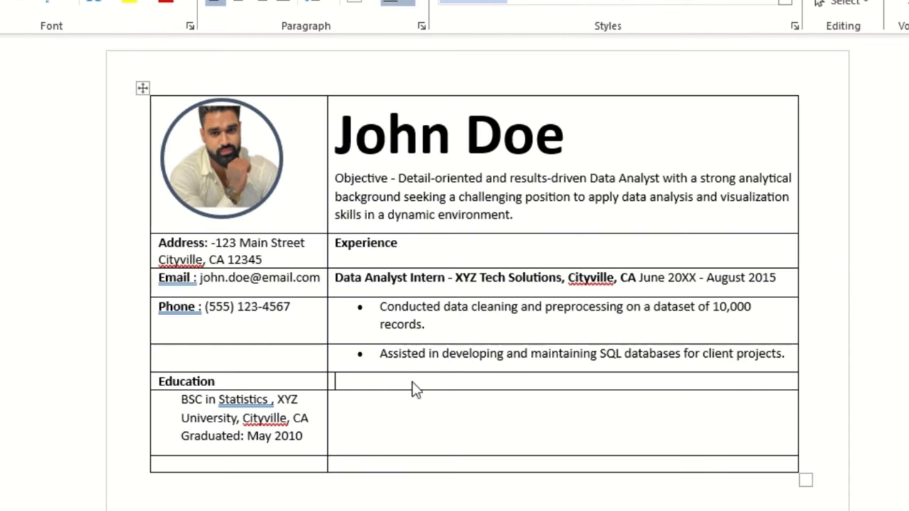
key(ctrl+v)
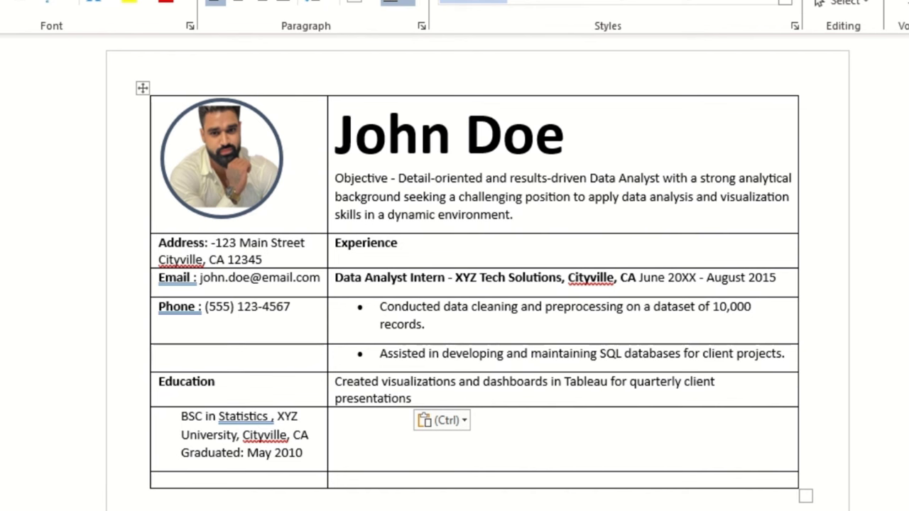
click(213, 0)
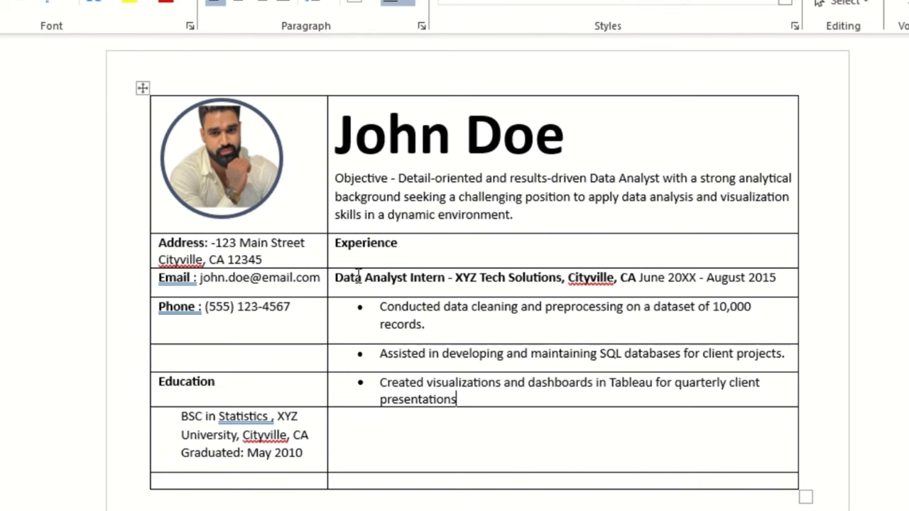
drag(358, 277, 604, 277)
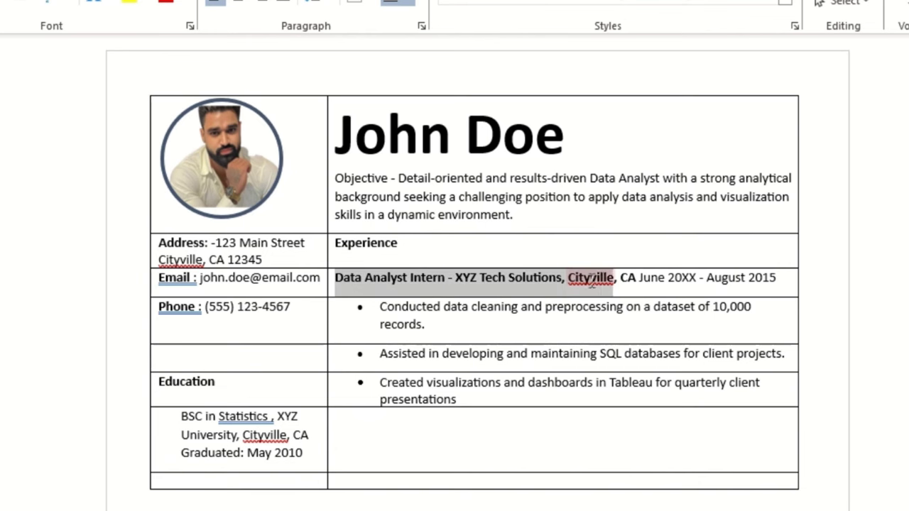
double_click(379, 241)
scroll(398, 362, down, 1)
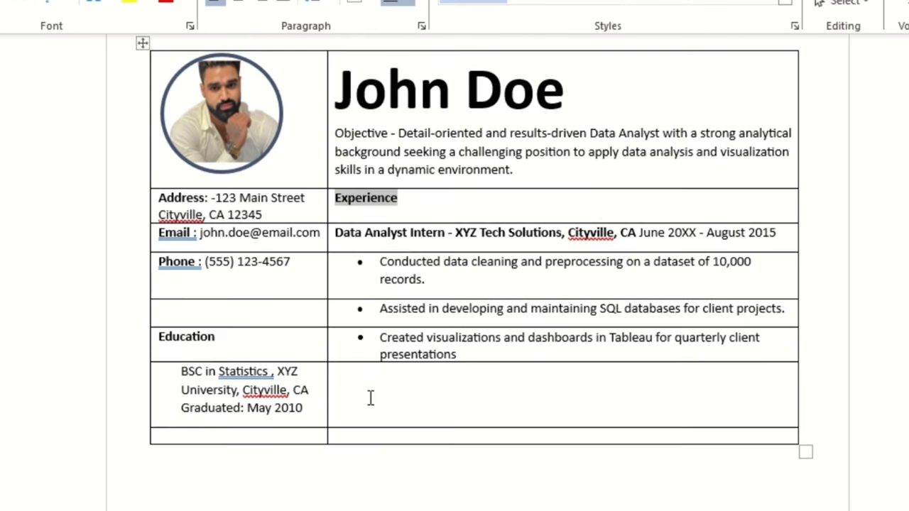
Step: Insert a block of empty rows below the education entry using Table Layout's Insert Below
click(385, 380)
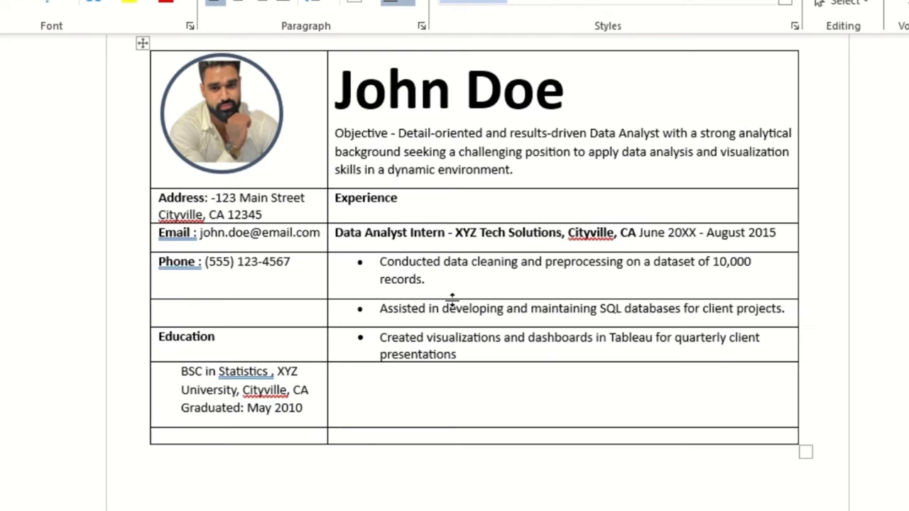
click(330, 238)
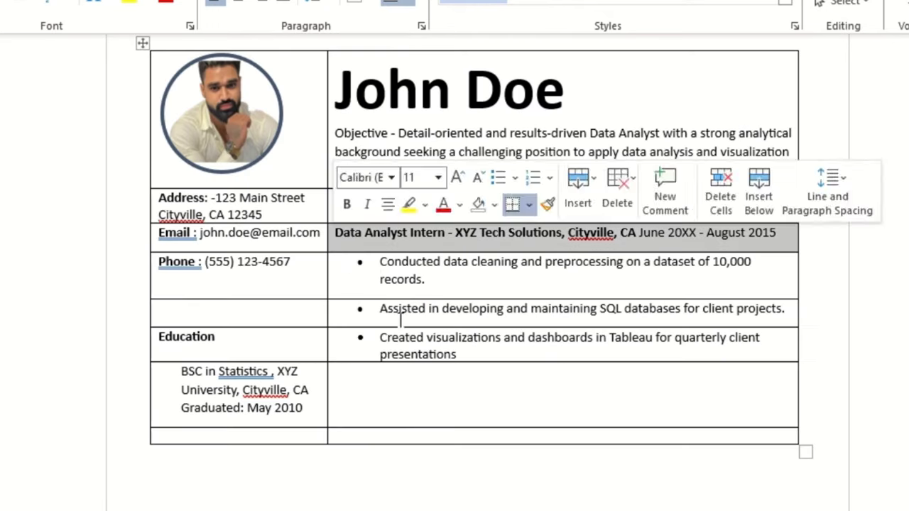
scroll(471, 390, down, 3)
drag(284, 321, 302, 338)
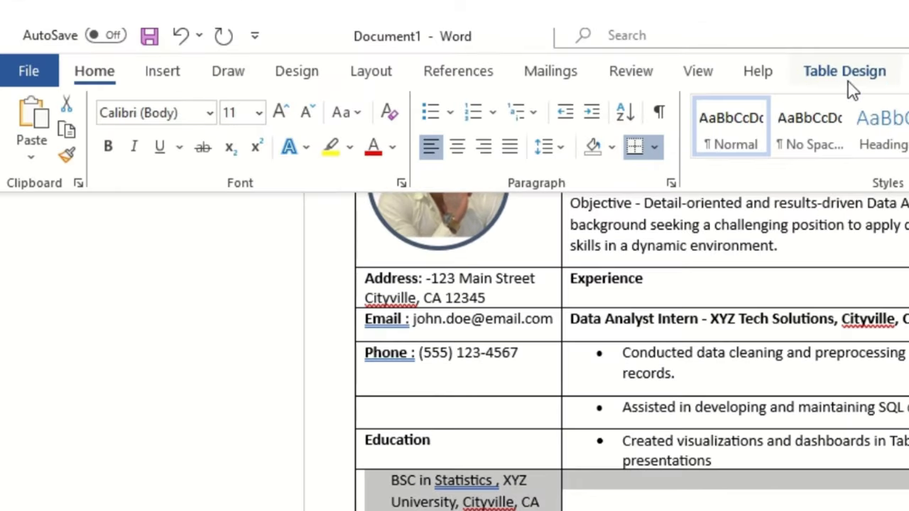
click(845, 74)
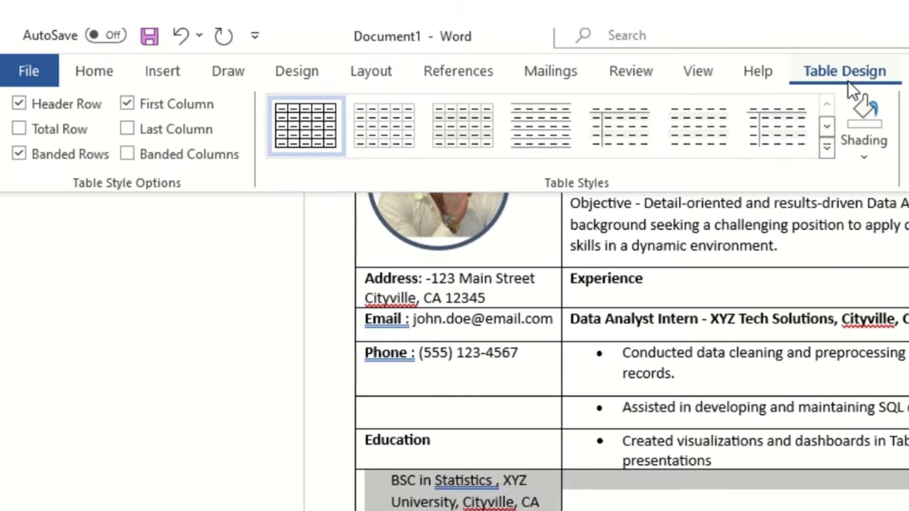
click(906, 71)
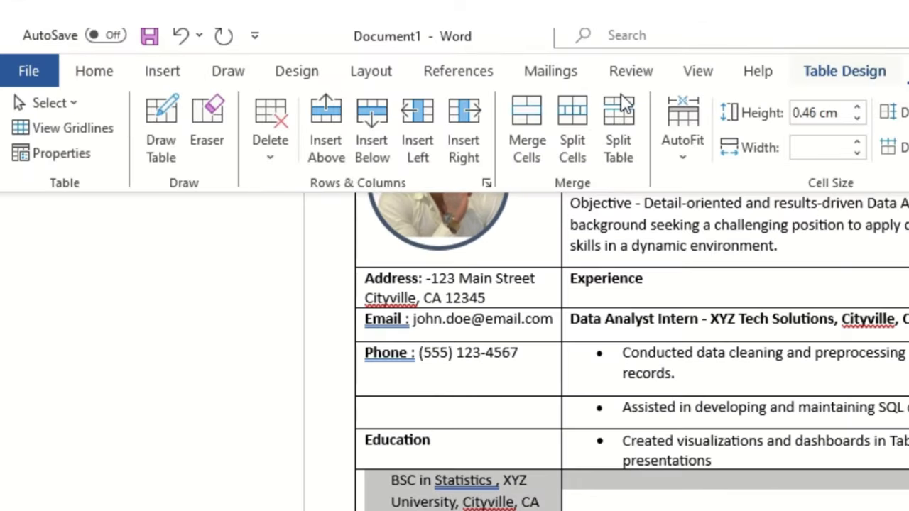
click(384, 149)
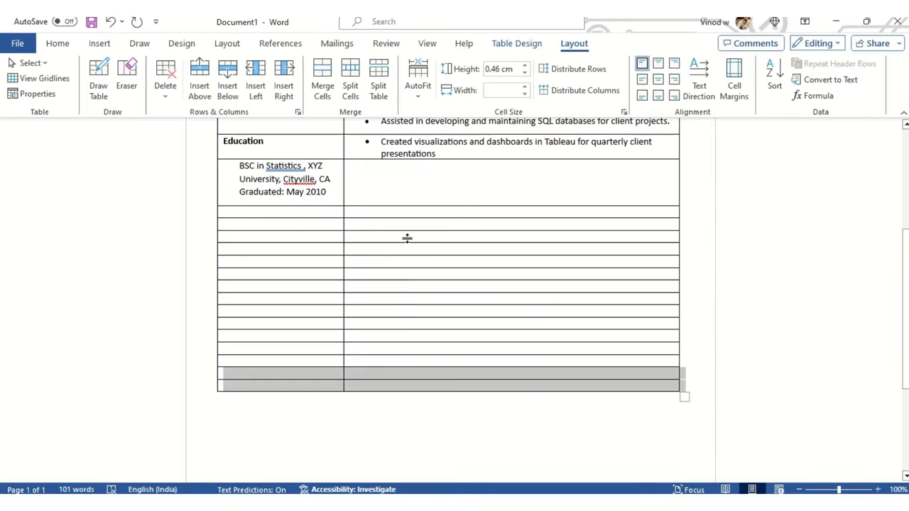
click(400, 191)
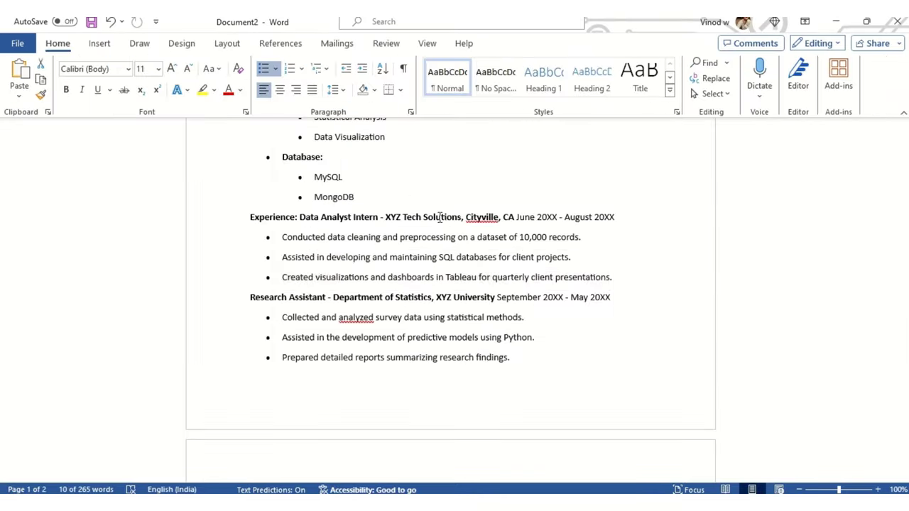
triple_click(437, 278)
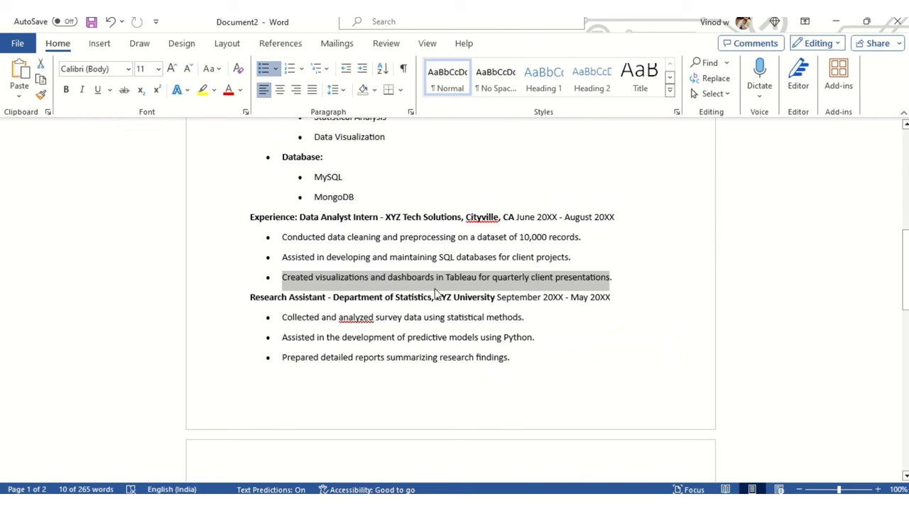
Step: Paste the Research Assistant job line into the cell beside the degree
drag(252, 302, 602, 302)
key(ctrl+c)
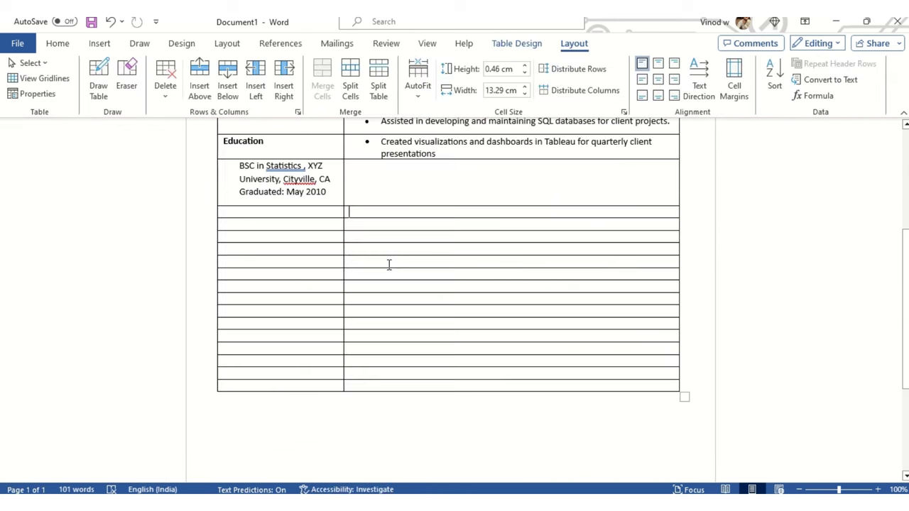
scroll(386, 256, up, 2)
scroll(442, 285, up, 2)
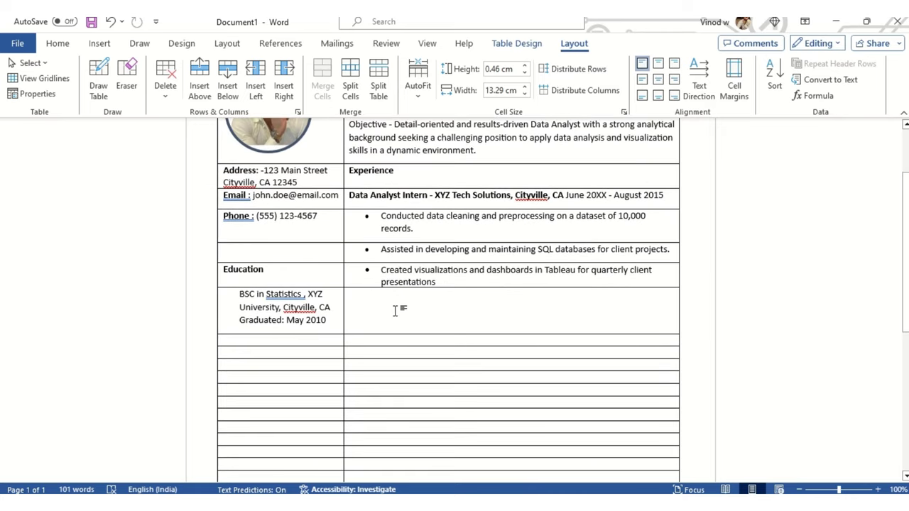
click(395, 310)
key(ctrl+v)
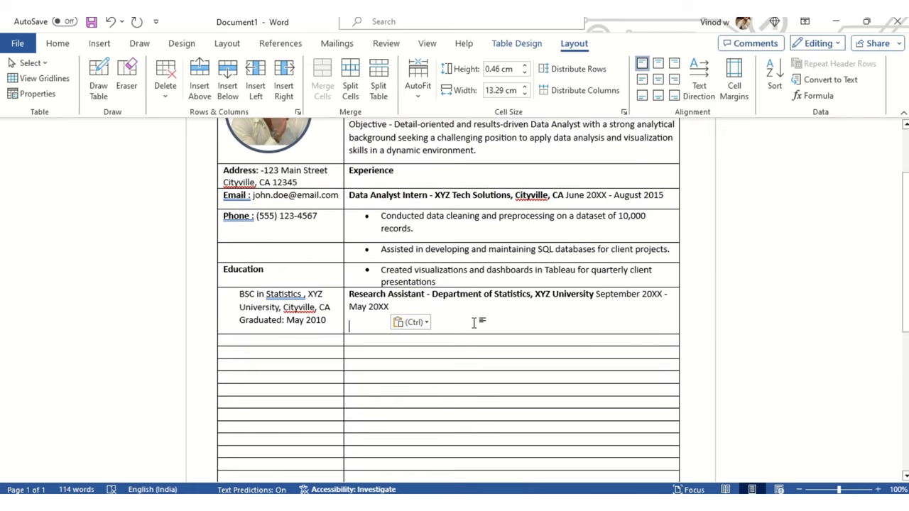
Step: Paste the survey data and Python predictive models duties into the following rows
key(alt+Tab)
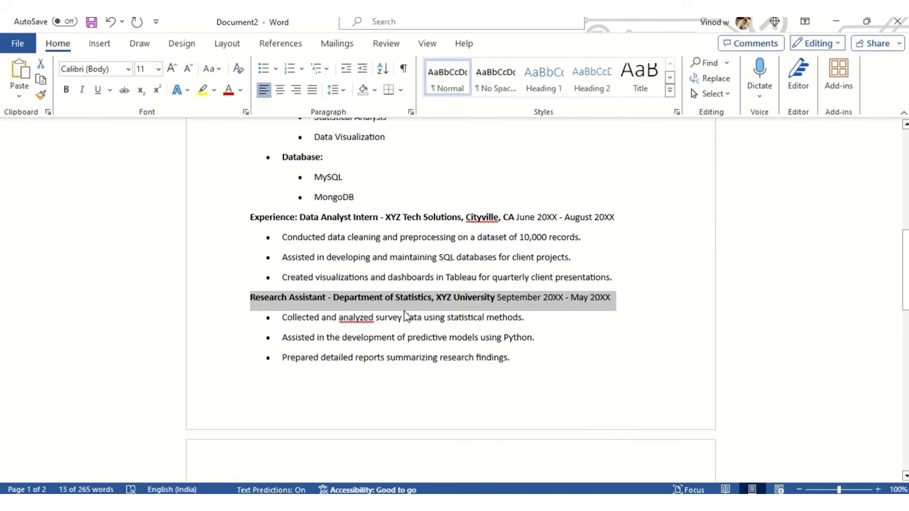
drag(282, 317, 512, 324)
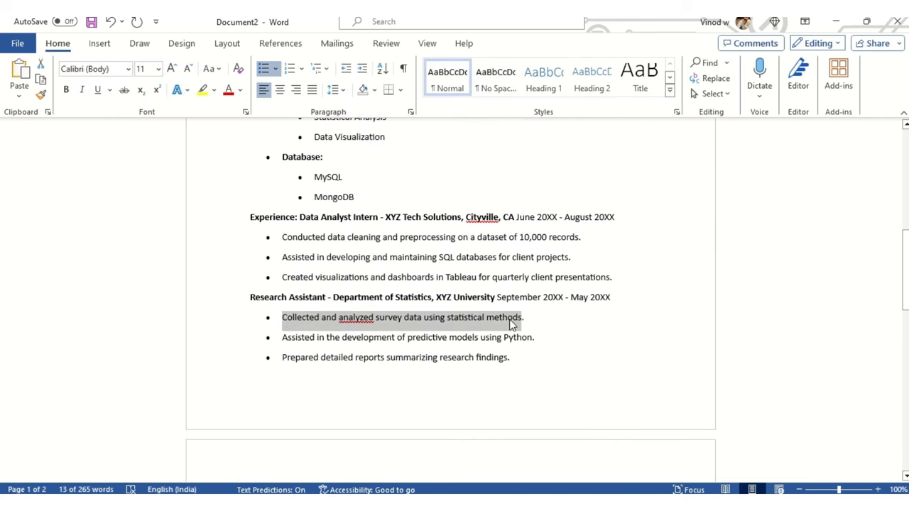
key(alt+Tab)
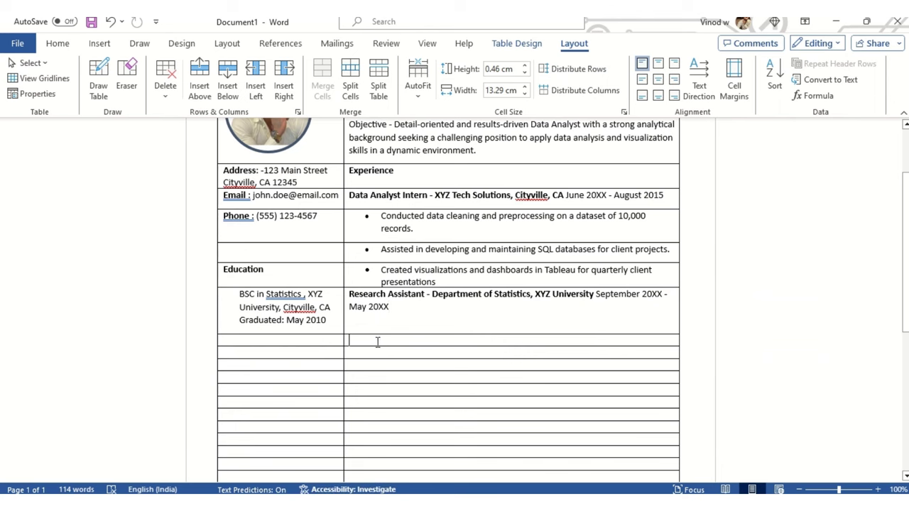
text(Collected and analyzed survey data using statistical methods.)
key(alt+Tab)
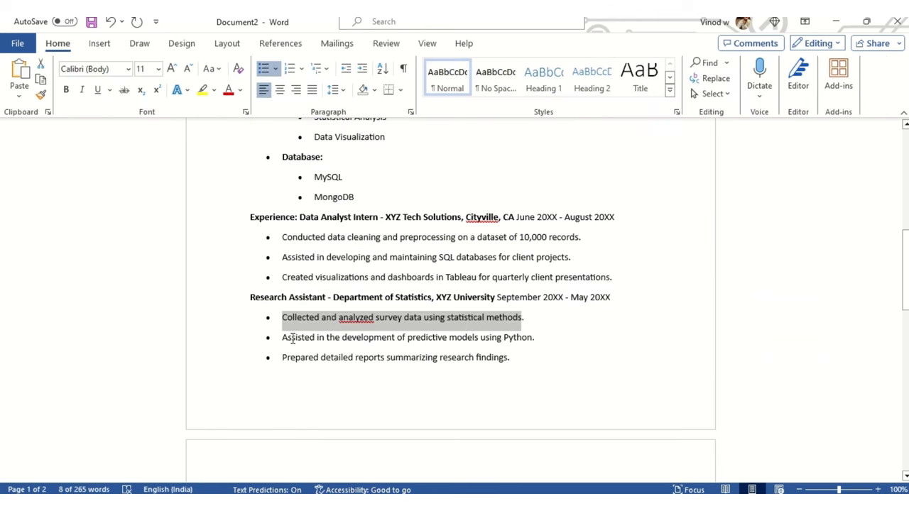
drag(293, 338, 518, 340)
key(ctrl+c)
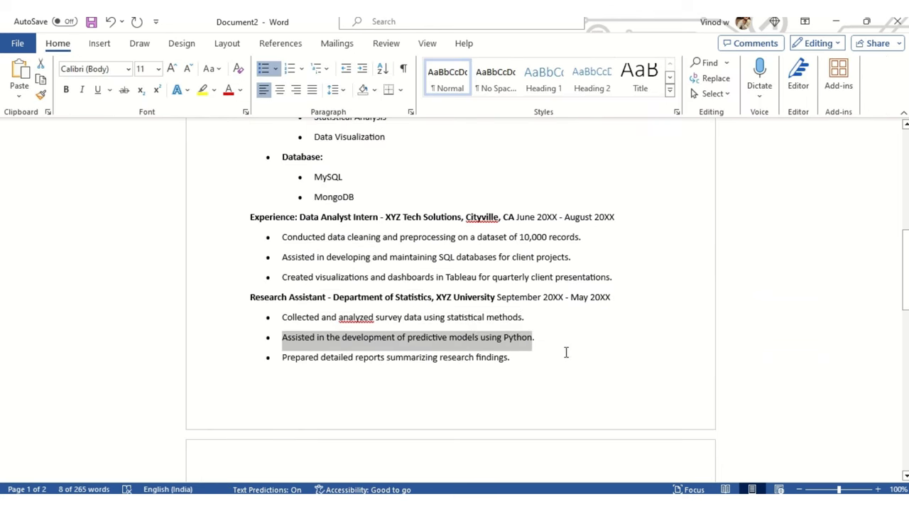
key(alt+Tab)
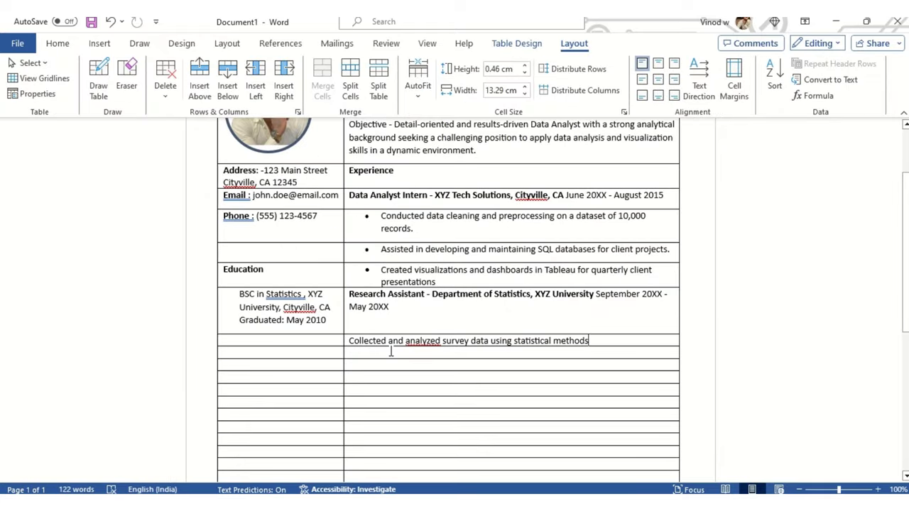
click(390, 352)
key(ctrl+v)
Step: Paste the research findings report duty into the next row
key(alt+Tab)
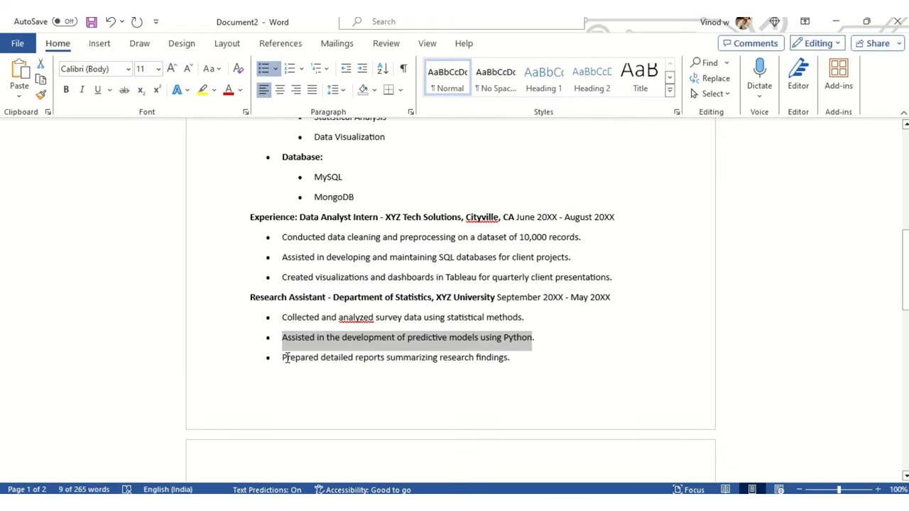
drag(287, 357, 501, 358)
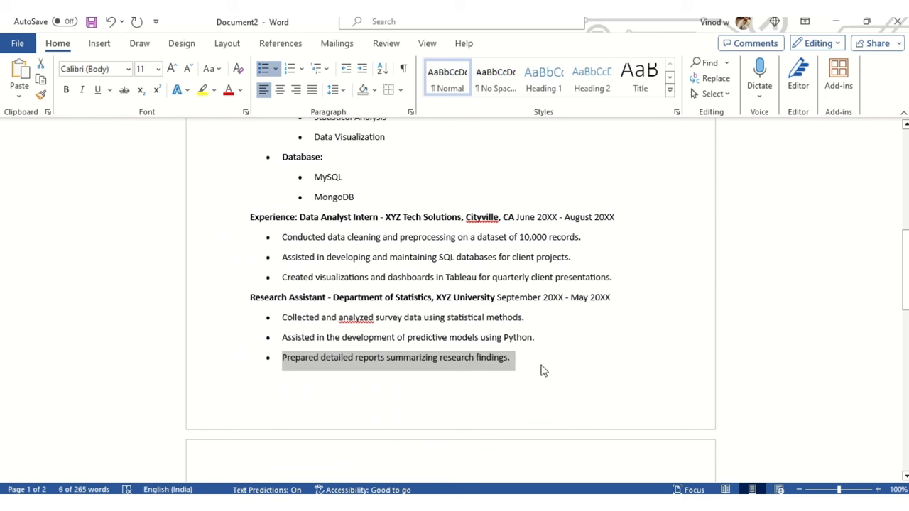
key(alt+Tab)
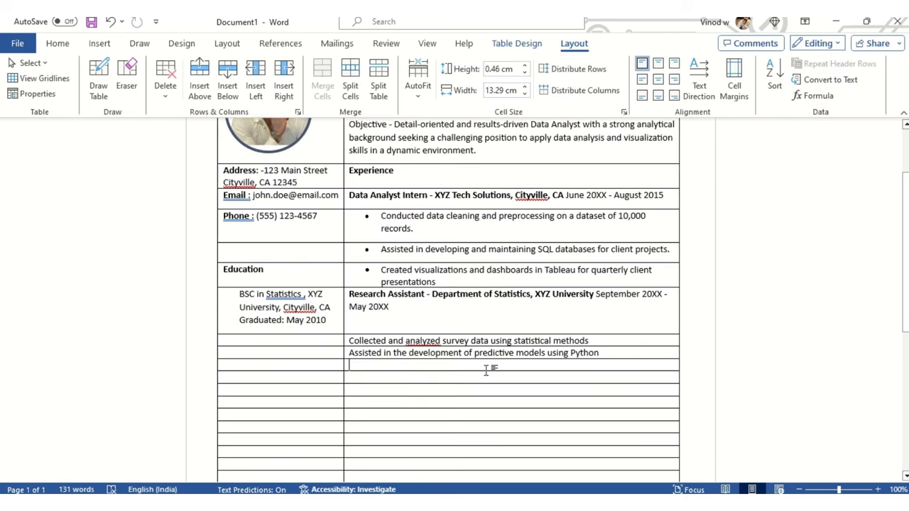
text(Prepared detailed reports summarizing research findings.)
key(BackSpace)
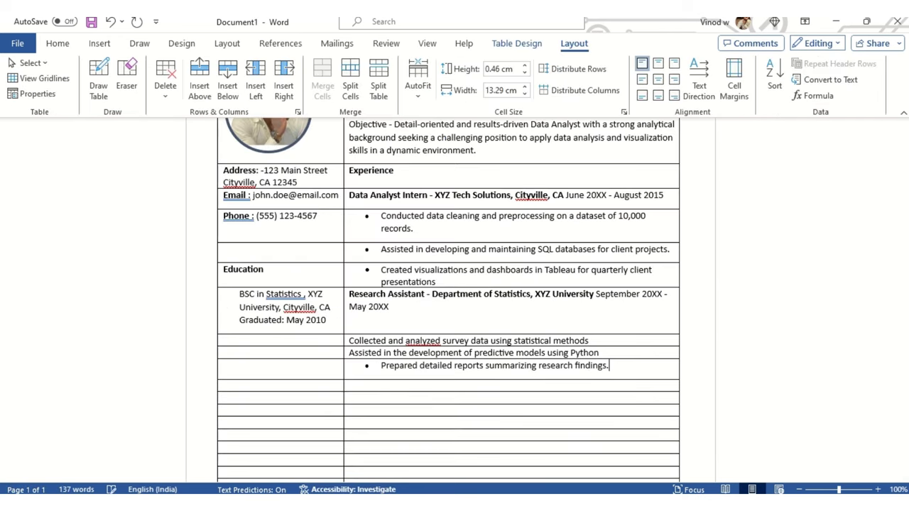
Step: Round-bullet the two plain duties, set the end date to May 2017, and correct 'analyzed' to 'analysed'
drag(357, 343, 625, 341)
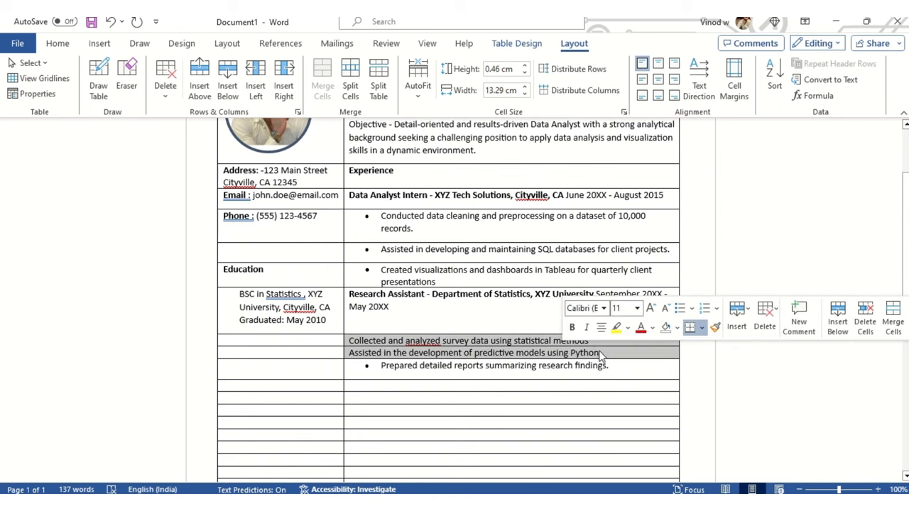
click(679, 307)
click(460, 368)
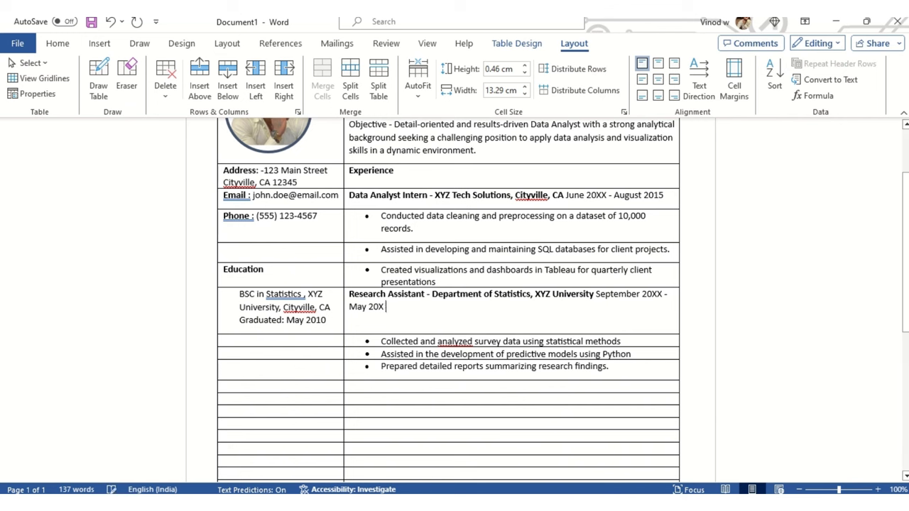
key(BackSpace)
text(17)
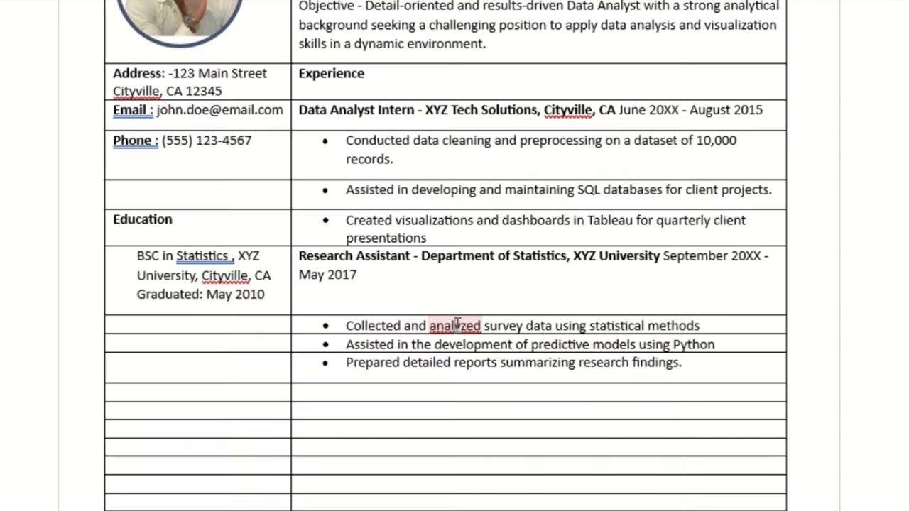
right_click(457, 324)
click(558, 44)
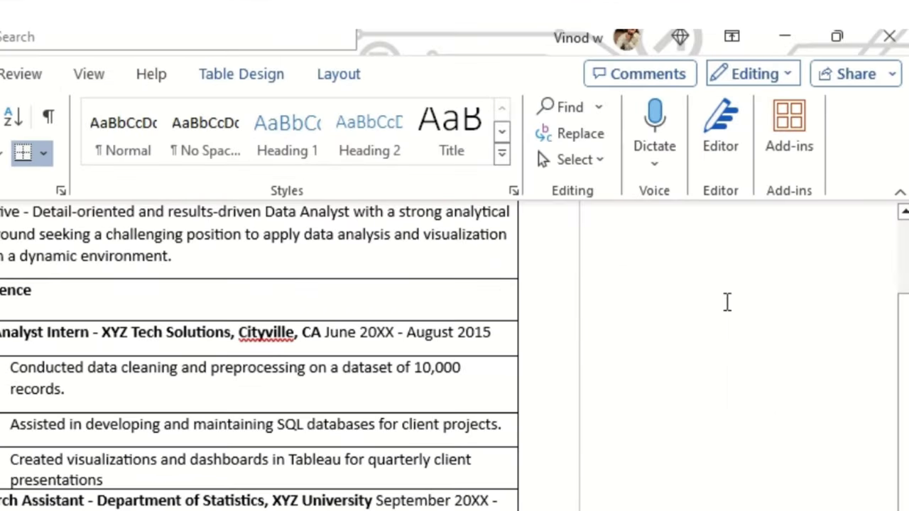
Step: Review the Editor pane's 61% score with its 3 spelling and 3 grammar corrections
click(725, 159)
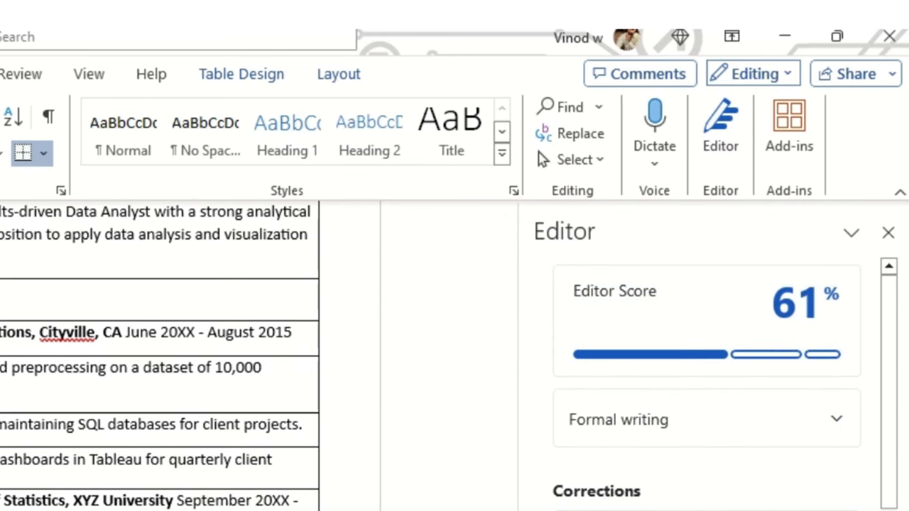
scroll(625, 461, down, 3)
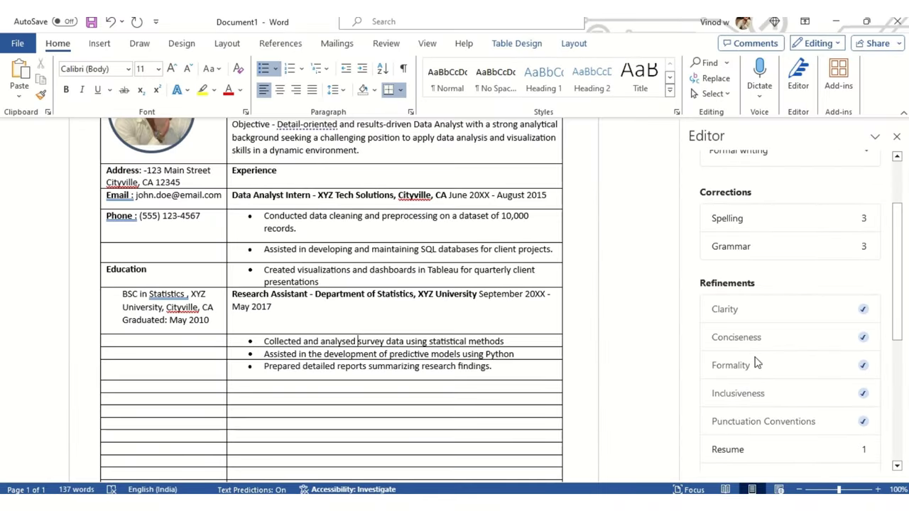
scroll(749, 379, down, 2)
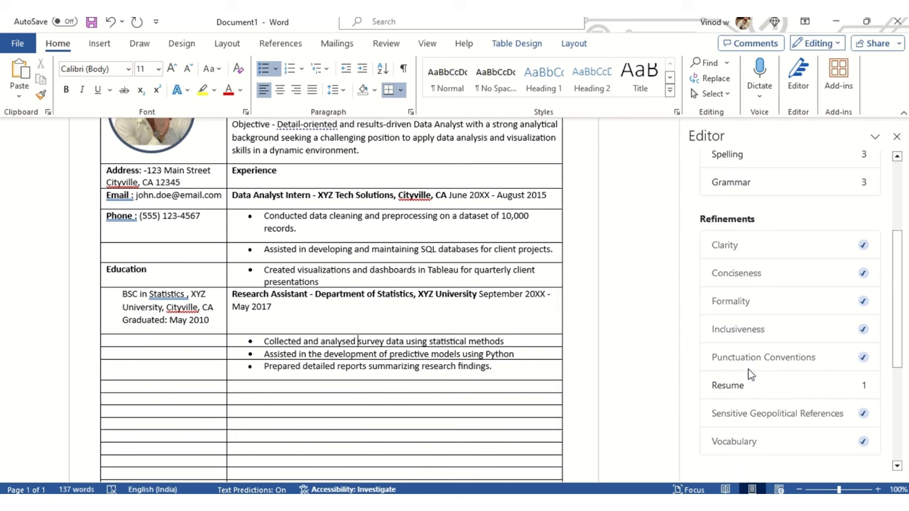
scroll(740, 346, up, 4)
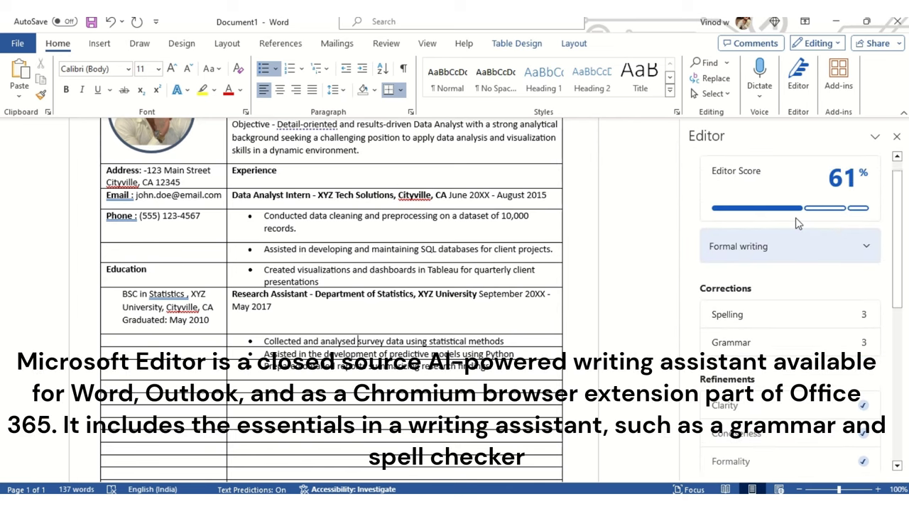
mouse_move(758, 195)
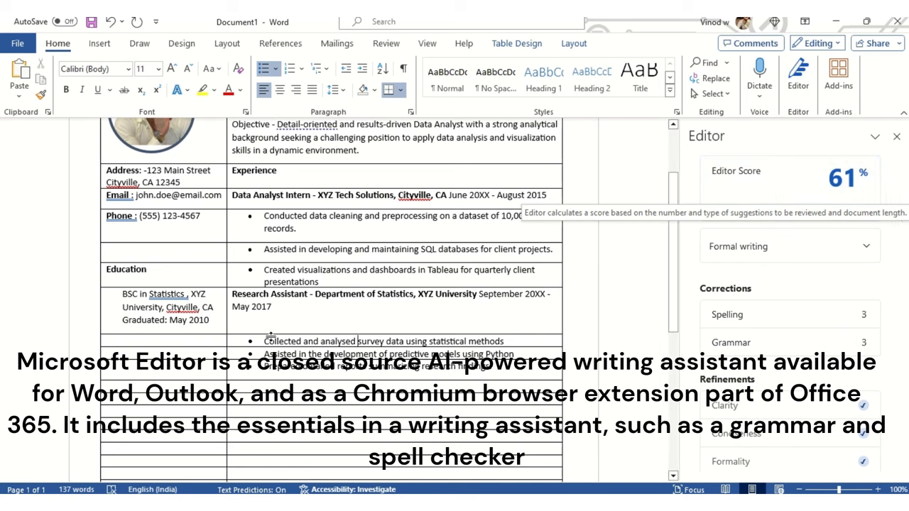
scroll(292, 312, up, 1)
scroll(292, 313, up, 2)
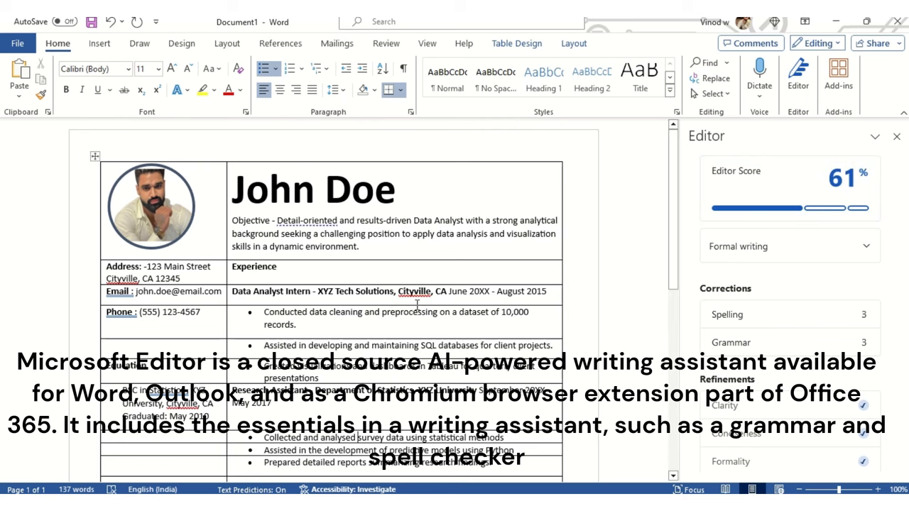
scroll(426, 324, down, 1)
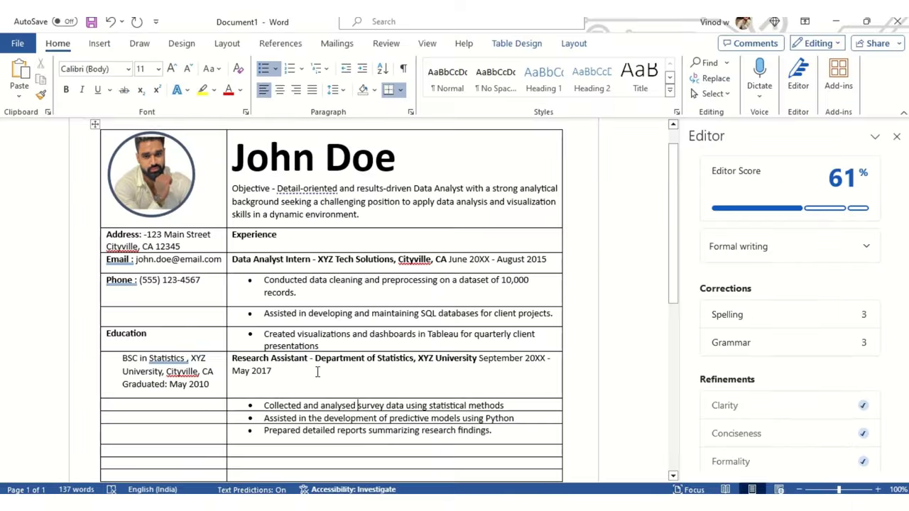
scroll(317, 371, down, 2)
scroll(414, 367, up, 2)
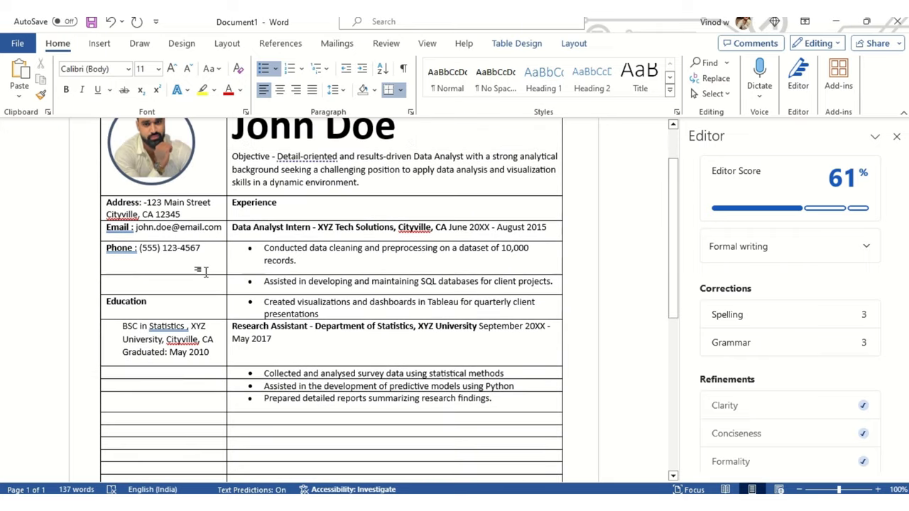
scroll(205, 272, up, 2)
click(159, 195)
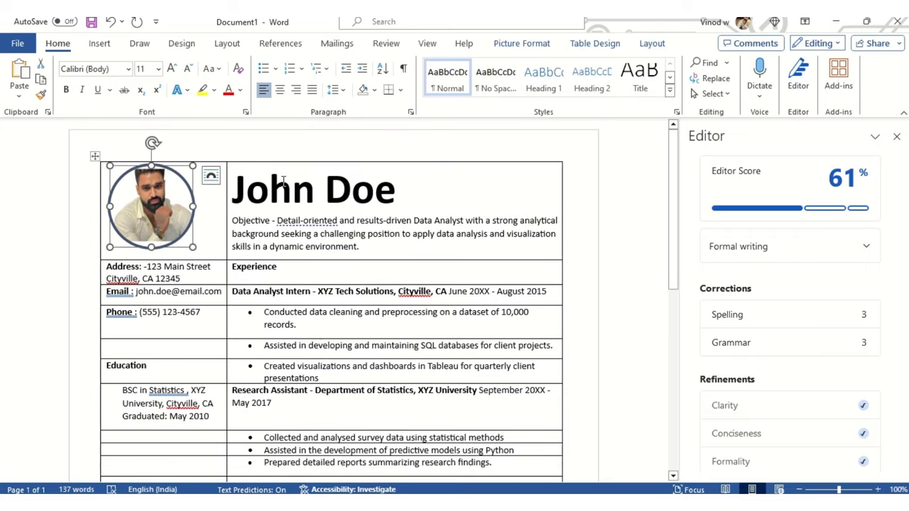
double_click(254, 221)
key(ctrl+b)
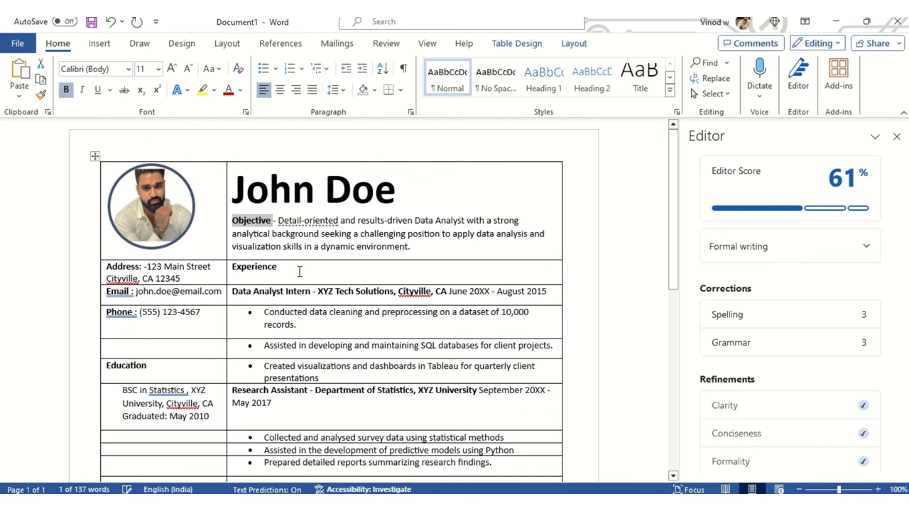
click(312, 251)
drag(433, 245, 299, 225)
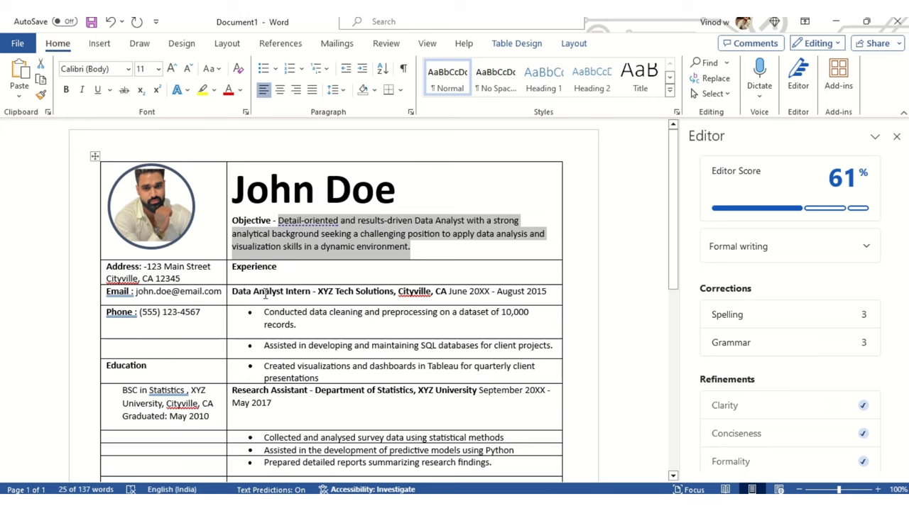
scroll(265, 295, down, 3)
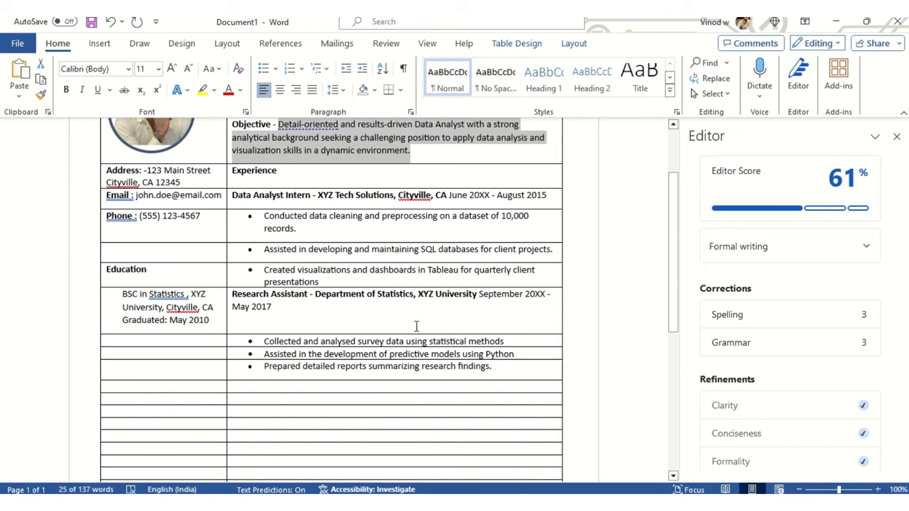
click(487, 198)
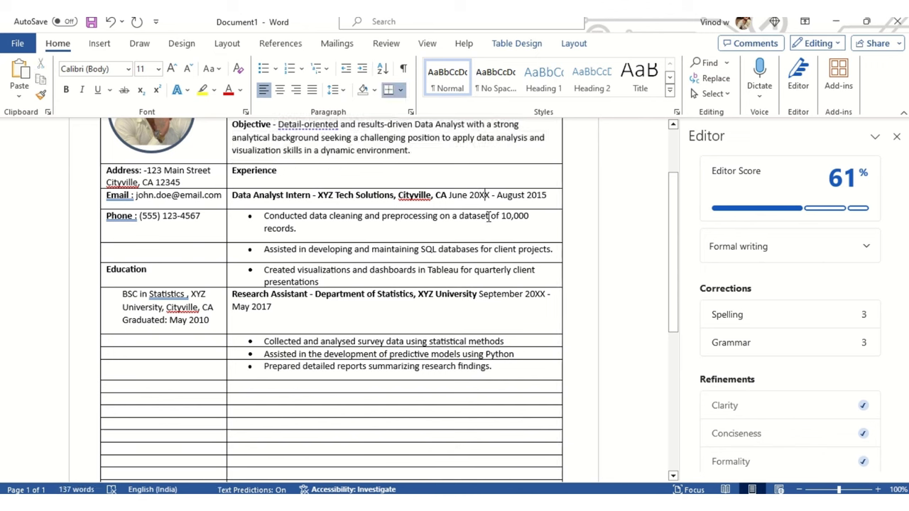
Step: Replace the 20XX placeholders with June 2013 and September 2016, then return to Document2
key(BackSpace)
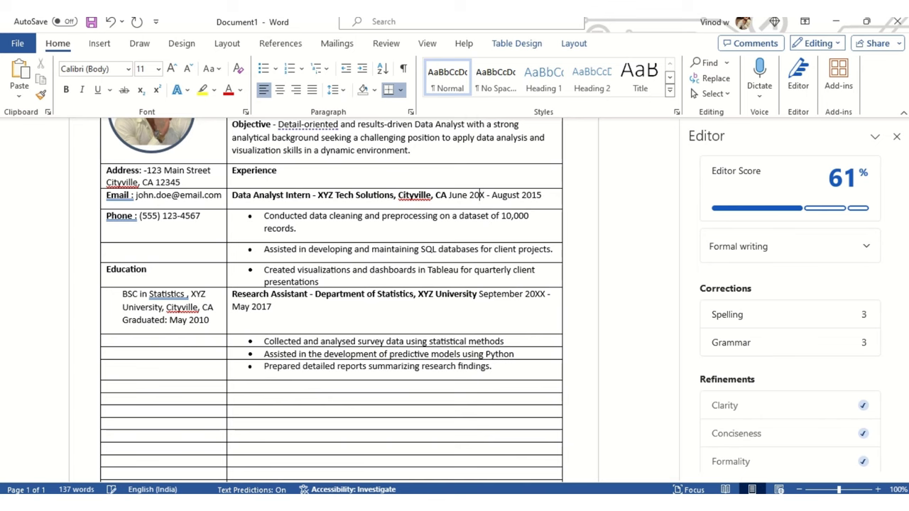
key(Delete)
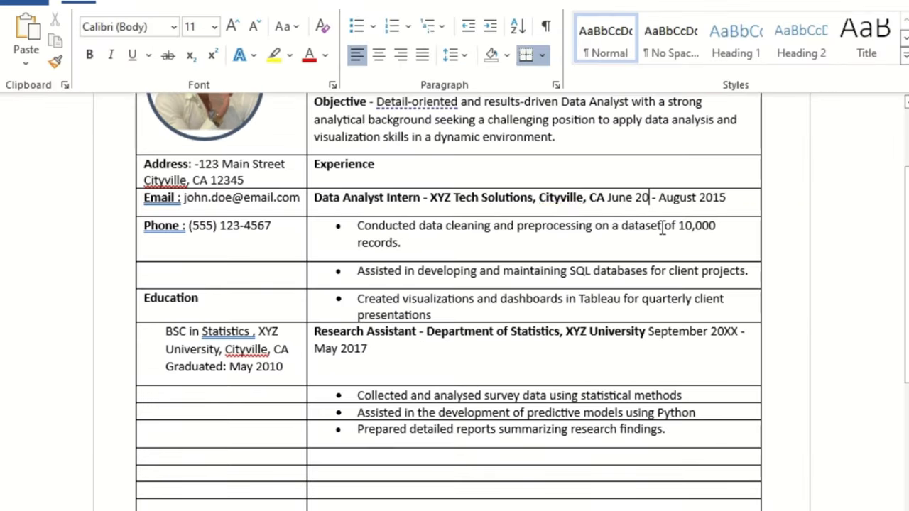
text(13)
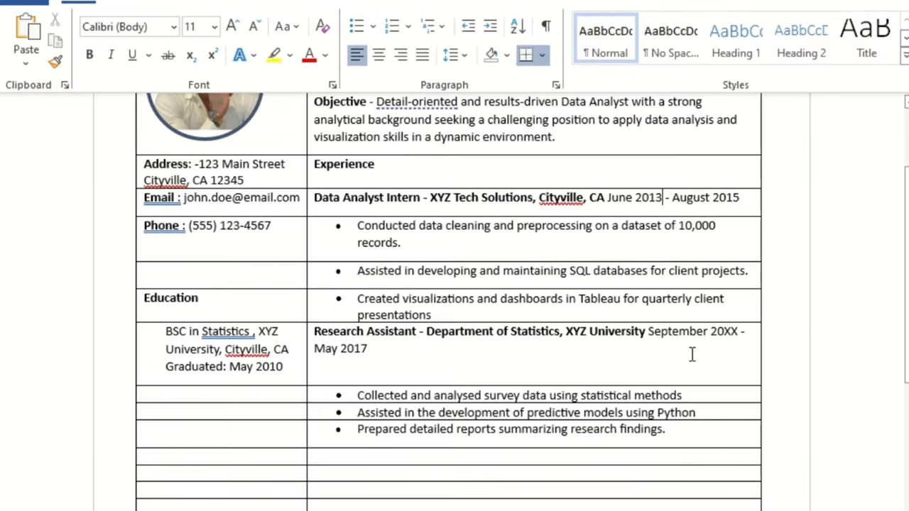
click(734, 331)
key(Delete)
key(BackSpace)
text(16)
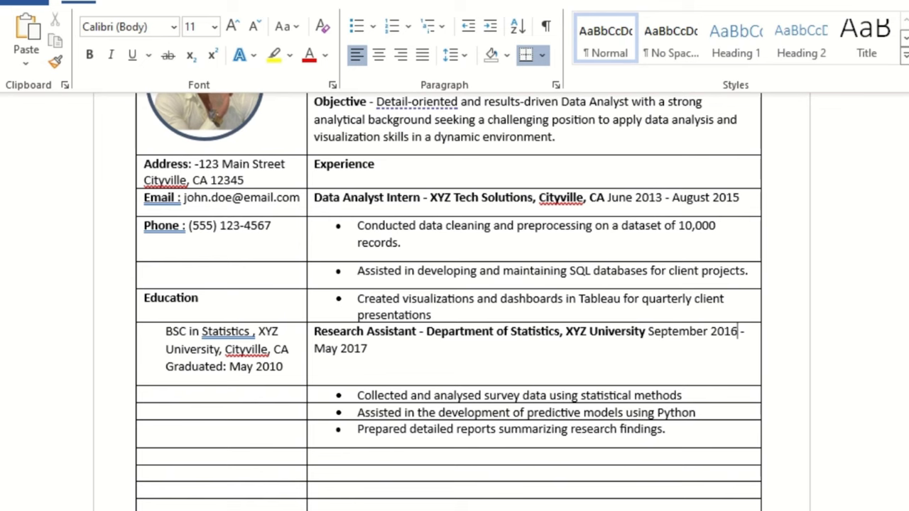
scroll(540, 363, down, 2)
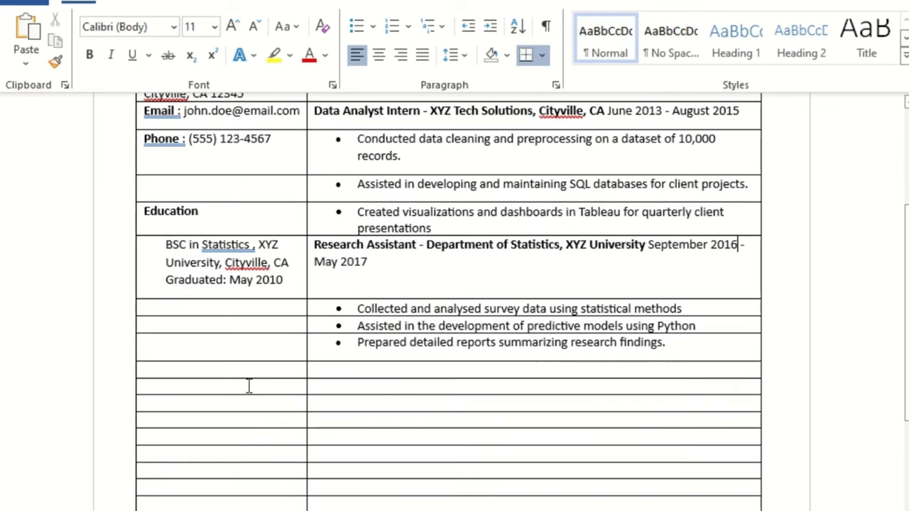
click(267, 368)
key(alt+Tab)
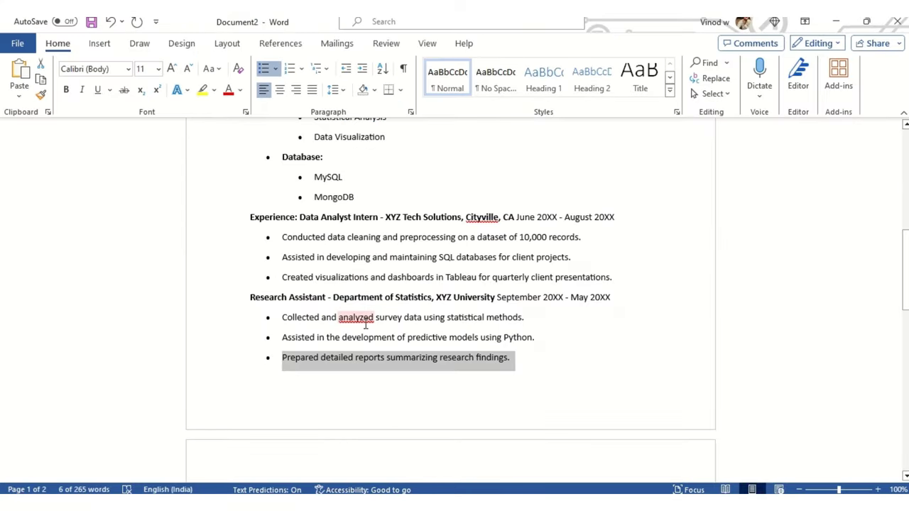
Step: Paste the 'Projects:' heading into an empty table row
scroll(490, 356, down, 3)
scroll(417, 325, down, 4)
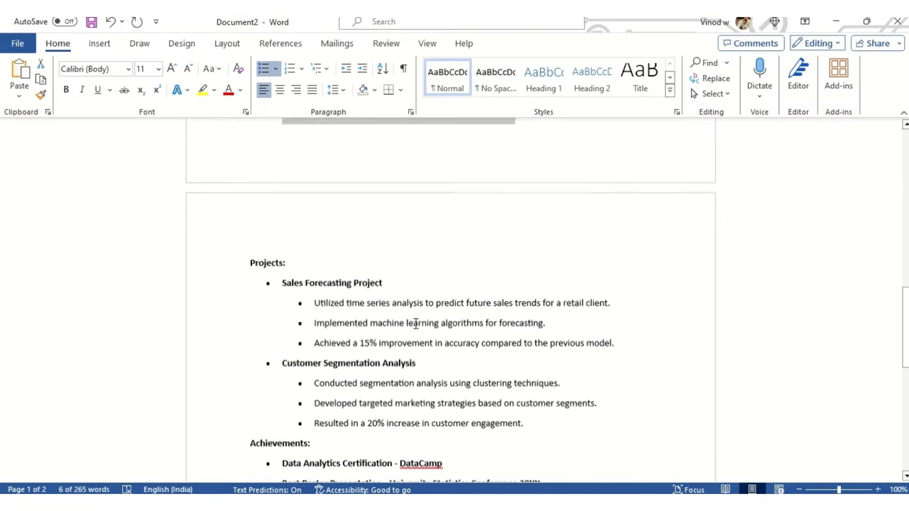
drag(265, 221, 277, 221)
click(259, 220)
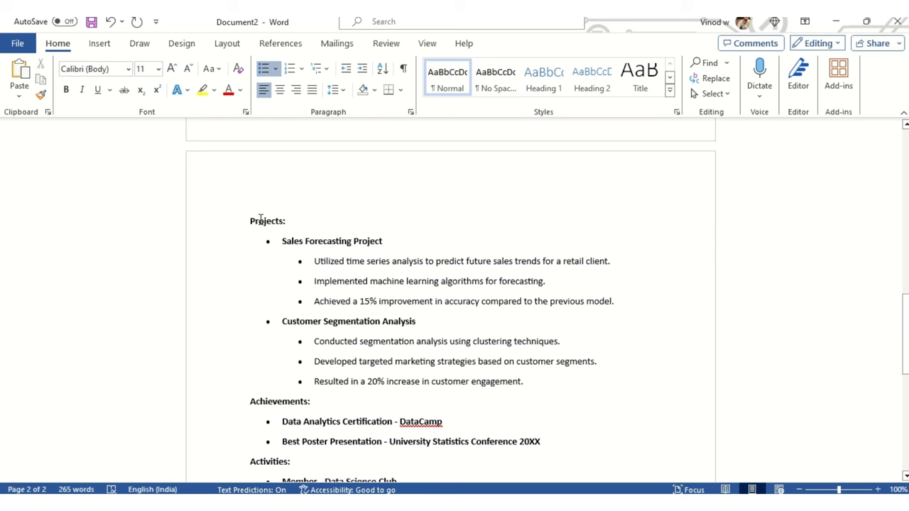
double_click(260, 221)
key(ctrl+c)
key(alt+Tab)
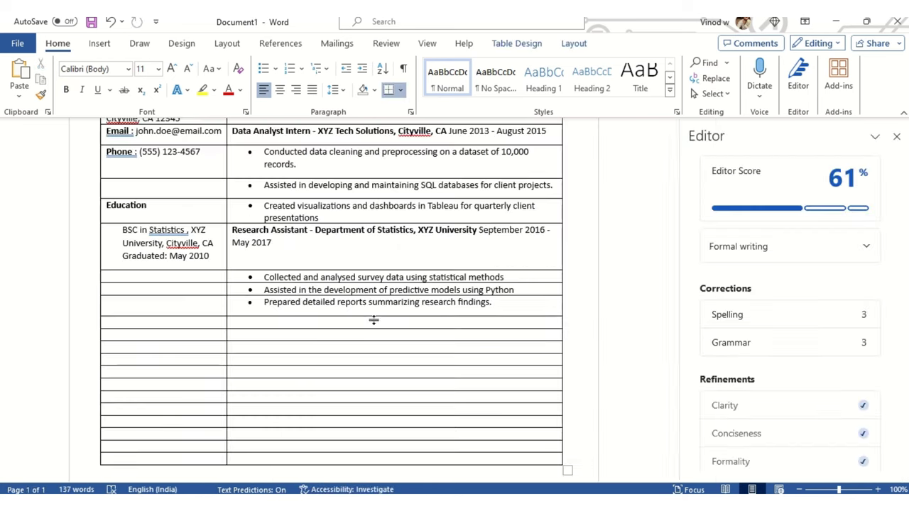
key(ctrl+v)
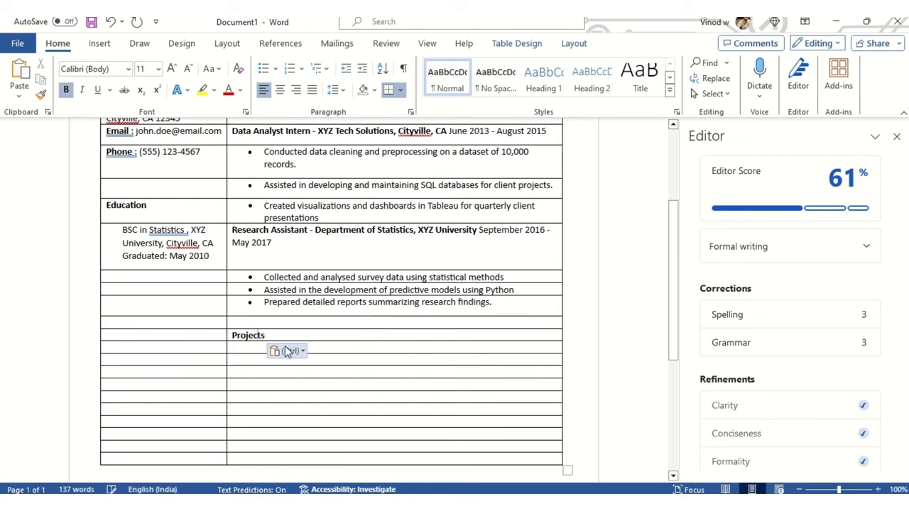
Step: Add 'Sales Forecasting Project' under Projects without a bullet
key(alt+Tab)
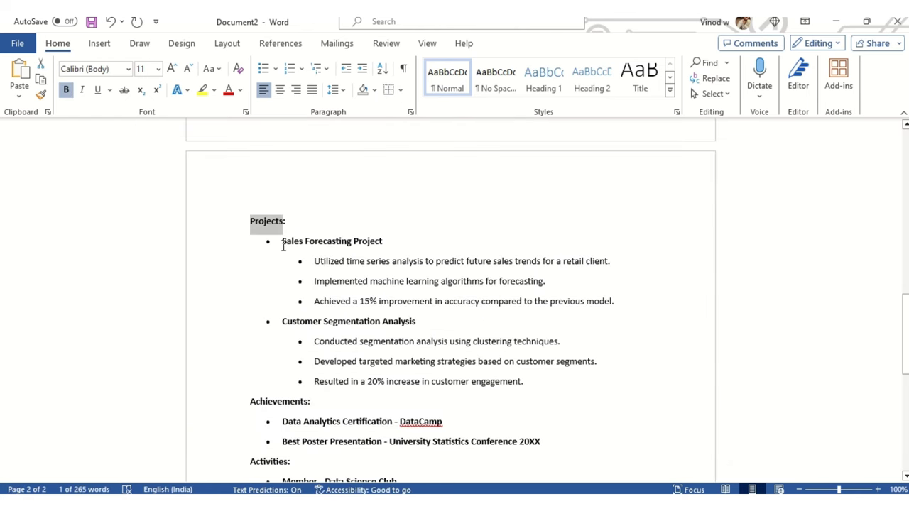
drag(281, 242, 394, 241)
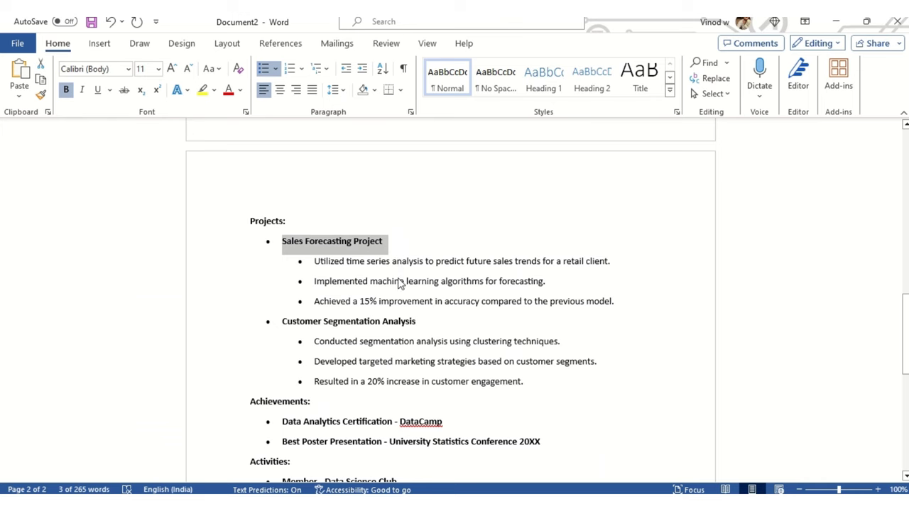
key(alt+Tab)
click(295, 351)
text(Sales Forecasting Project)
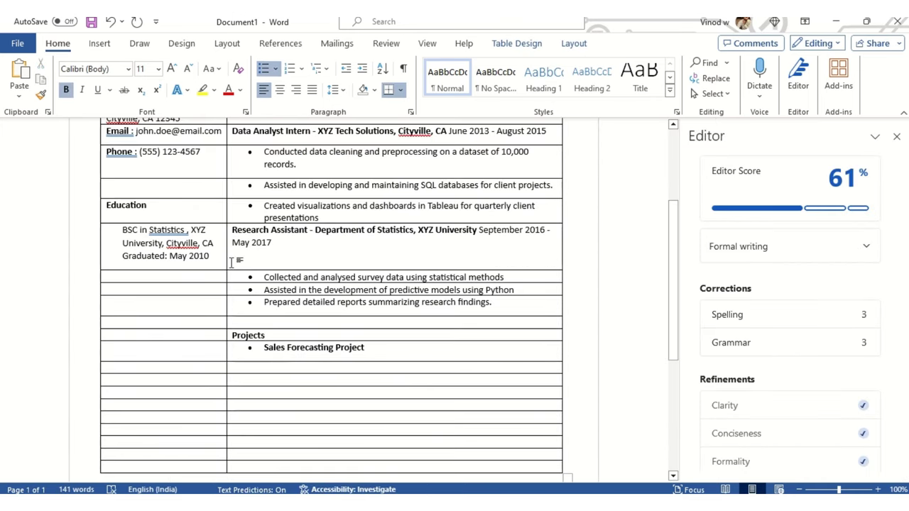
click(267, 69)
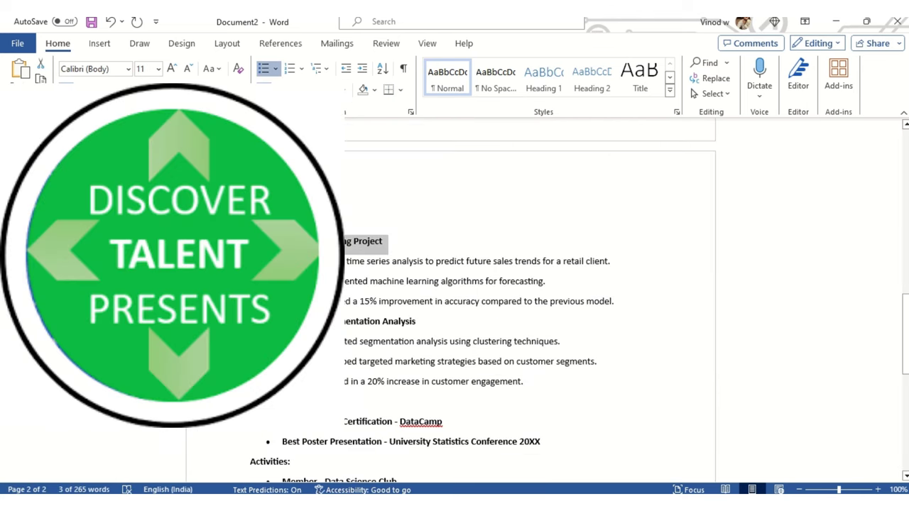
Step: Paste the 'Utilized time series' and 'Implemented machine learning' lines, removing their bullets
drag(284, 261, 624, 274)
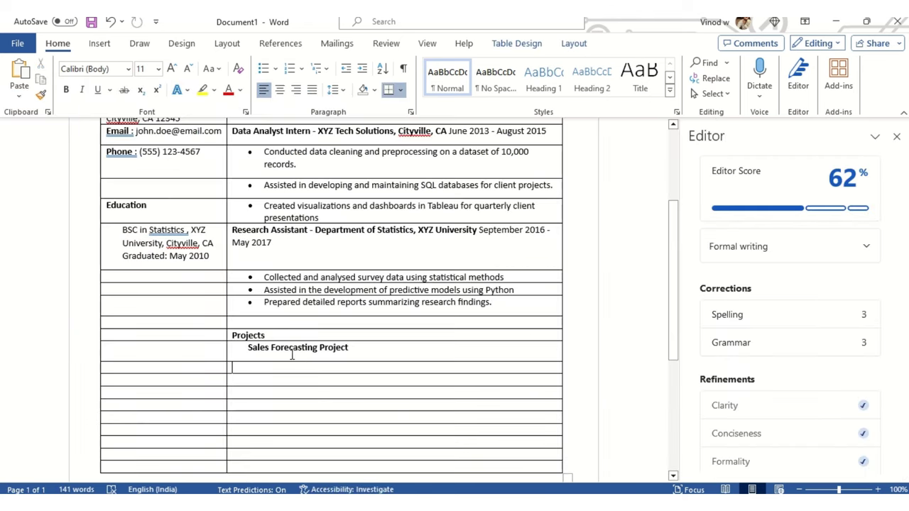
text(Utilized time series analysis to predict future sales trends for a retail client.)
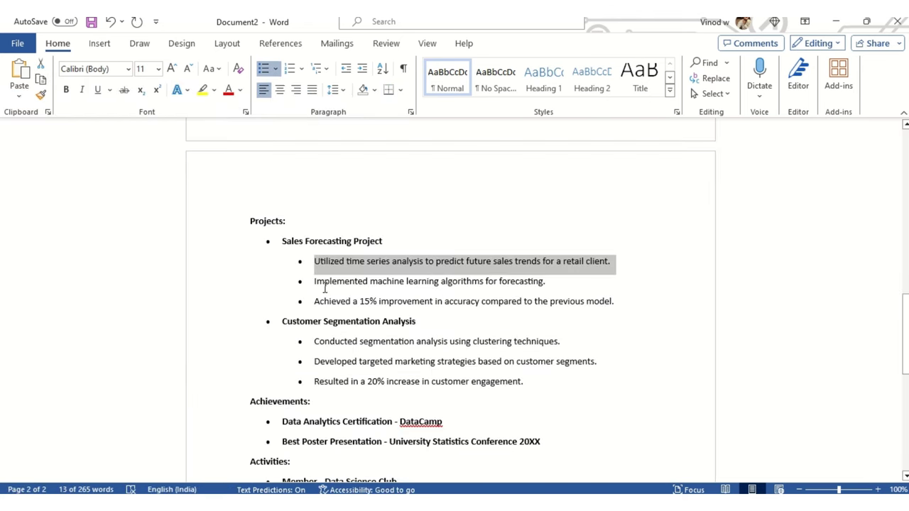
drag(315, 281, 556, 284)
key(ctrl+c)
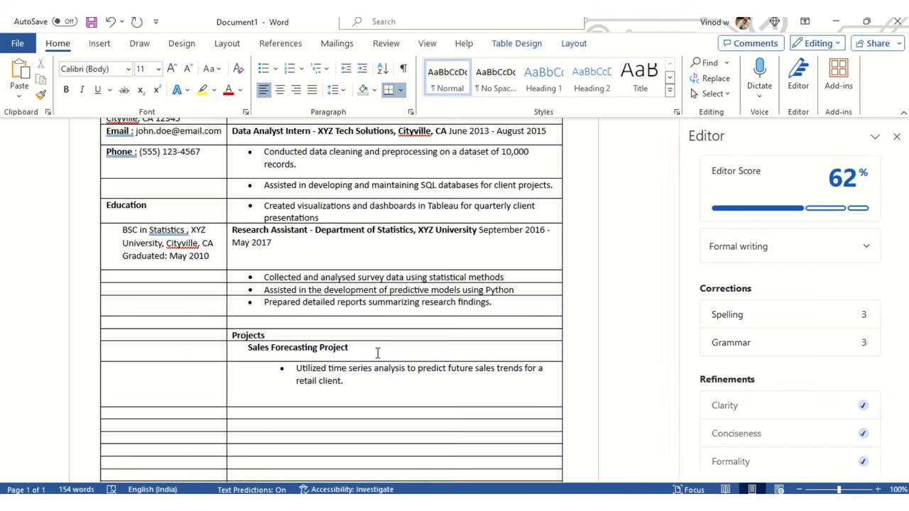
click(239, 400)
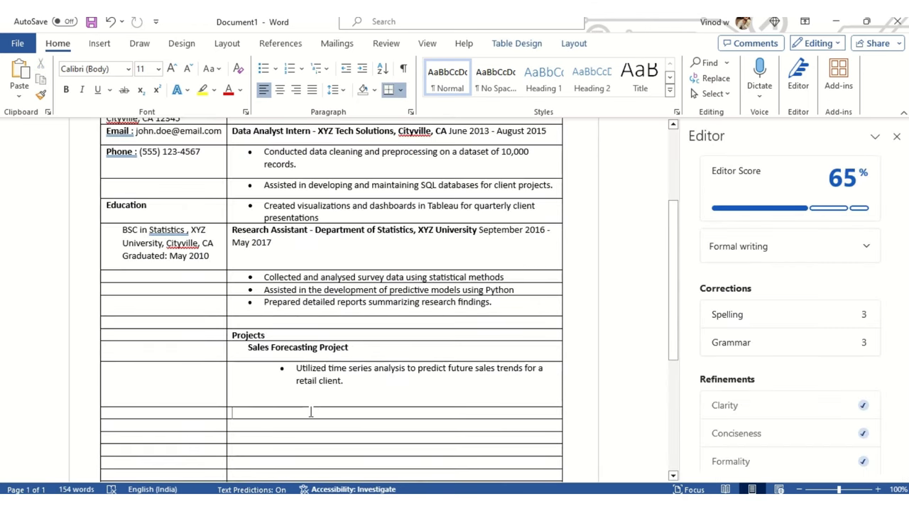
key(Up)
key(Up)
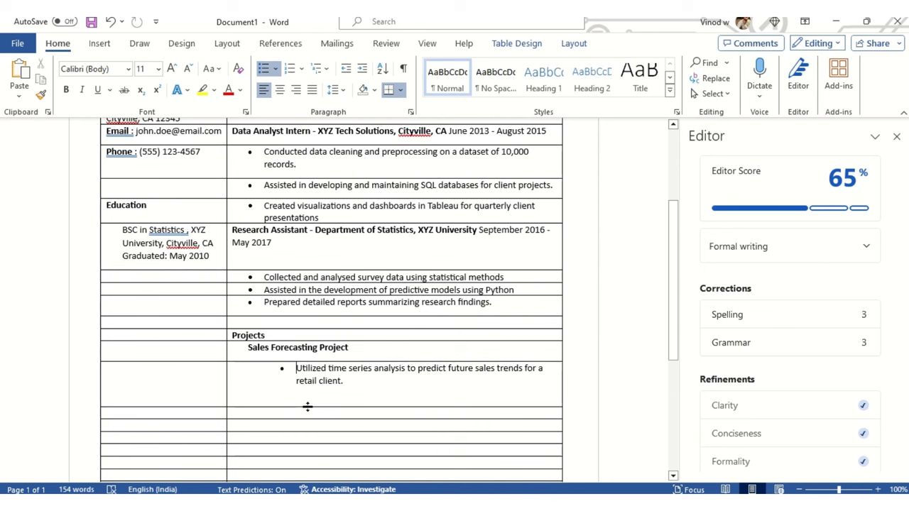
key(BackSpace)
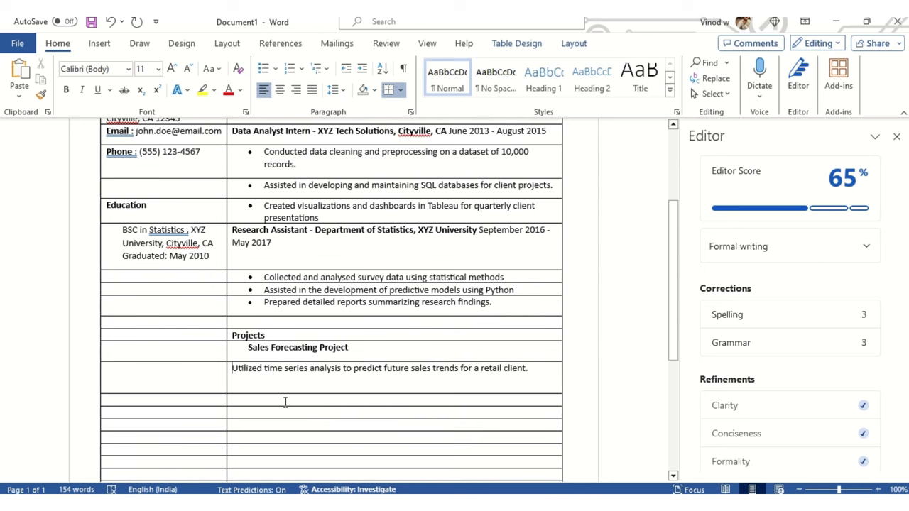
key(ctrl+v)
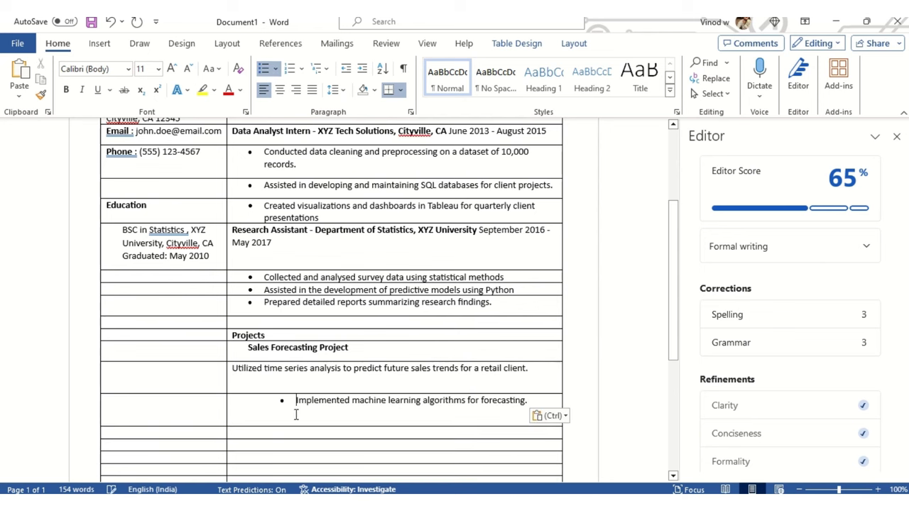
key(BackSpace)
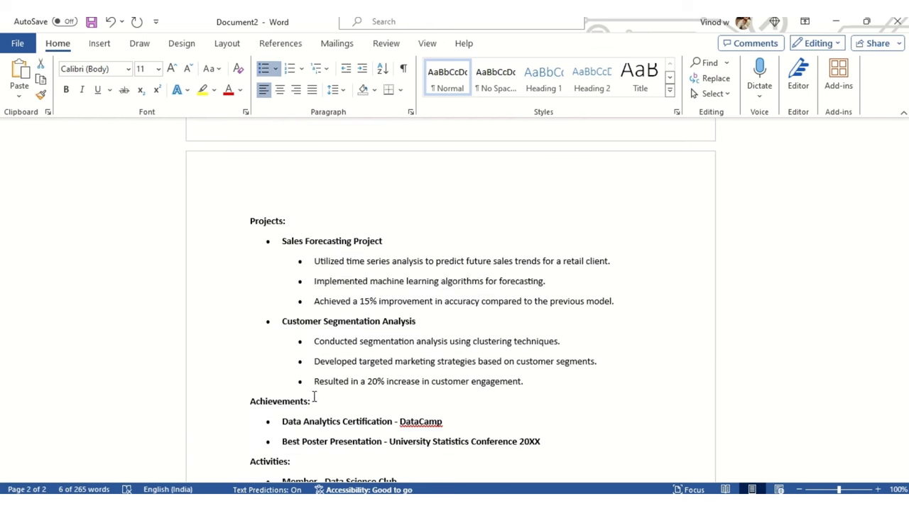
Step: Paste the 'Achieved a 15% improvement' line into the next row without its bullet
drag(314, 301, 620, 317)
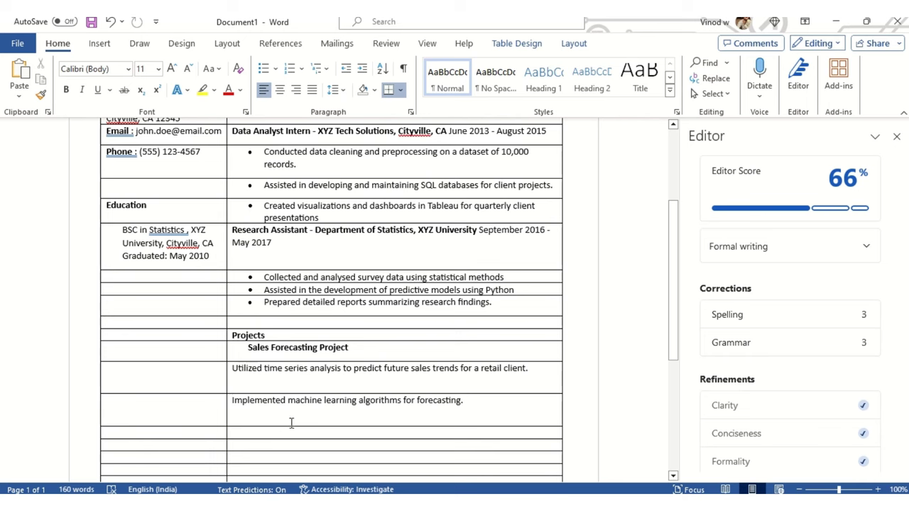
text(Achieved a 15% improvement in accuracy compared to the previous model.)
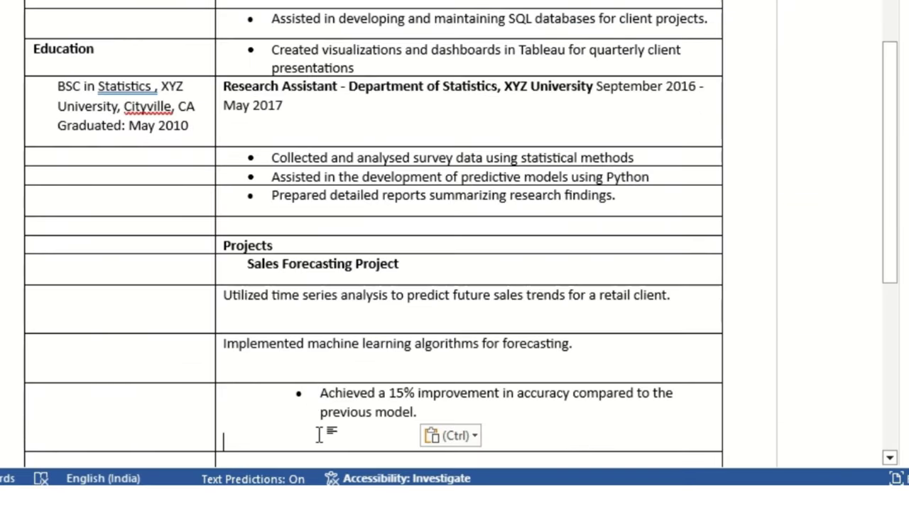
key(BackSpace)
click(320, 393)
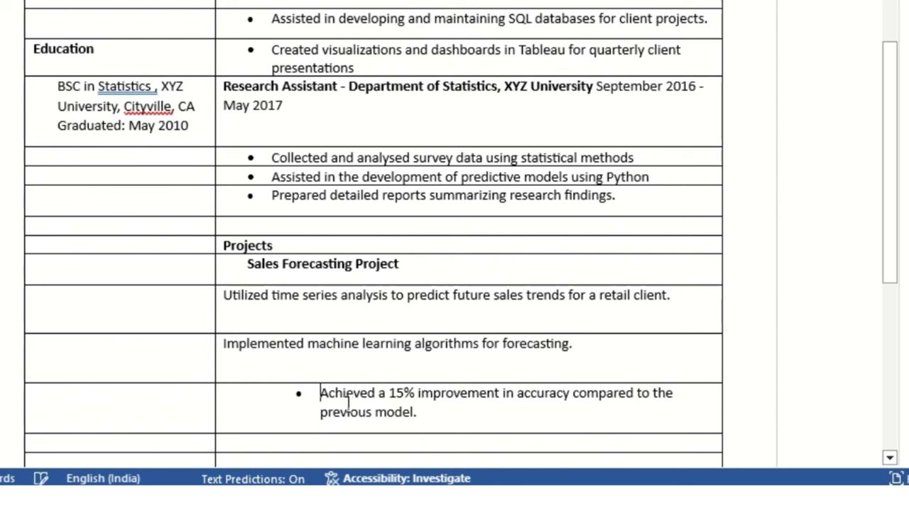
key(BackSpace)
key(BackSpace)
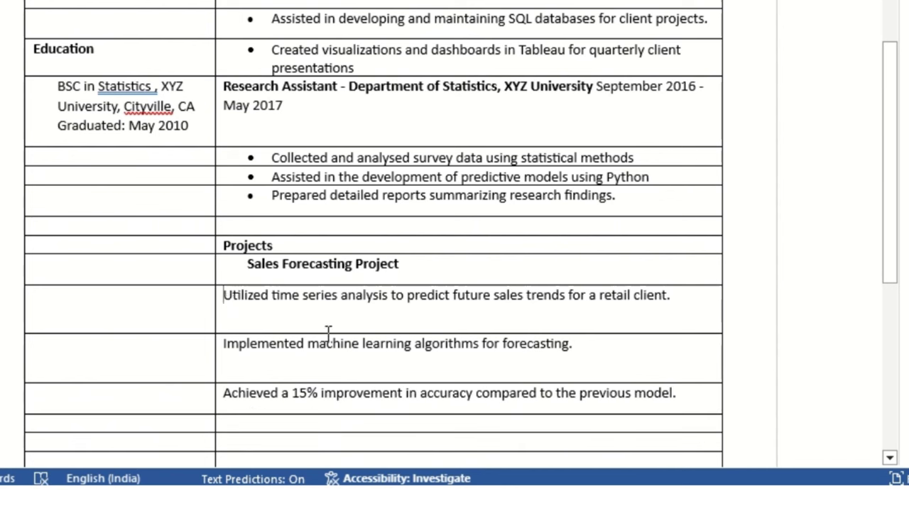
Step: Bullet the three project detail cells and remove the indent from the project title
drag(232, 296, 601, 359)
drag(664, 391, 665, 392)
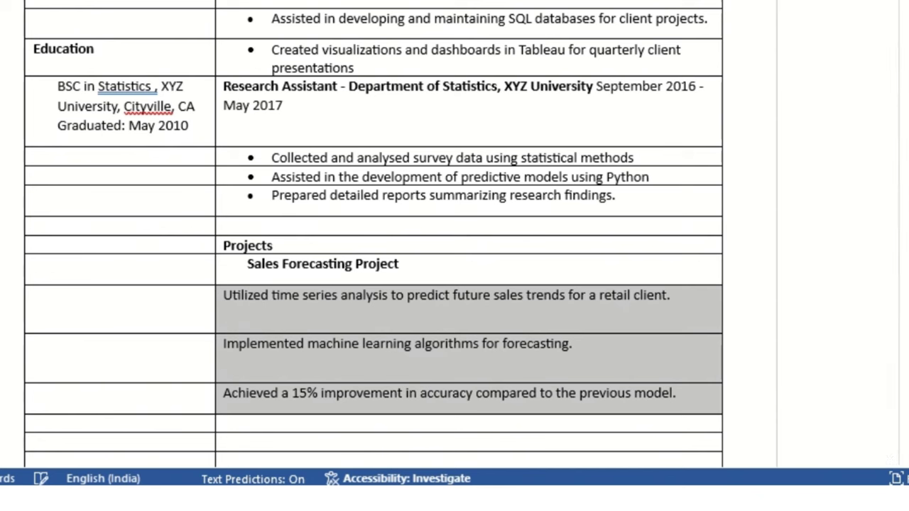
click(299, 2)
click(289, 263)
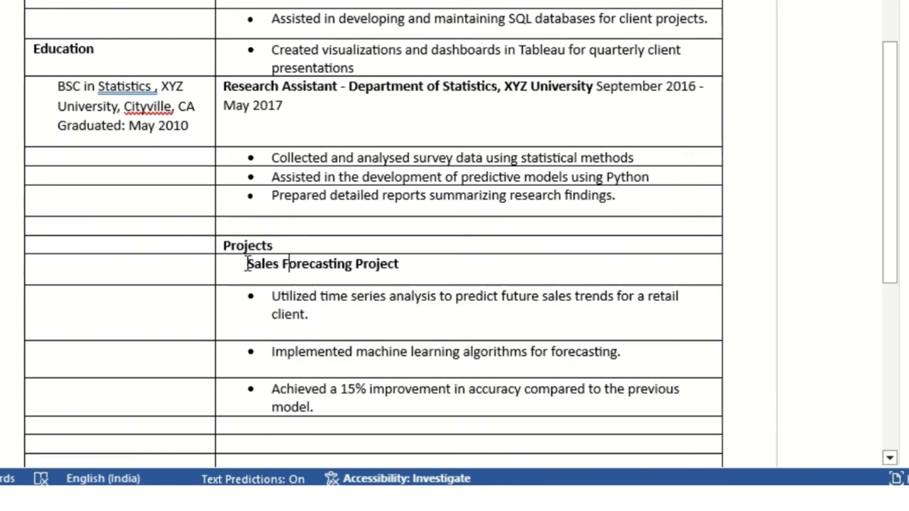
key(Home)
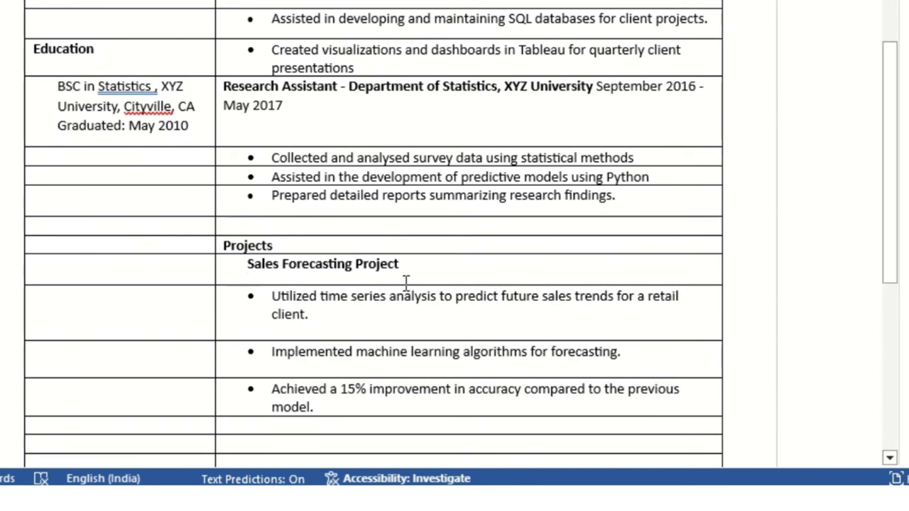
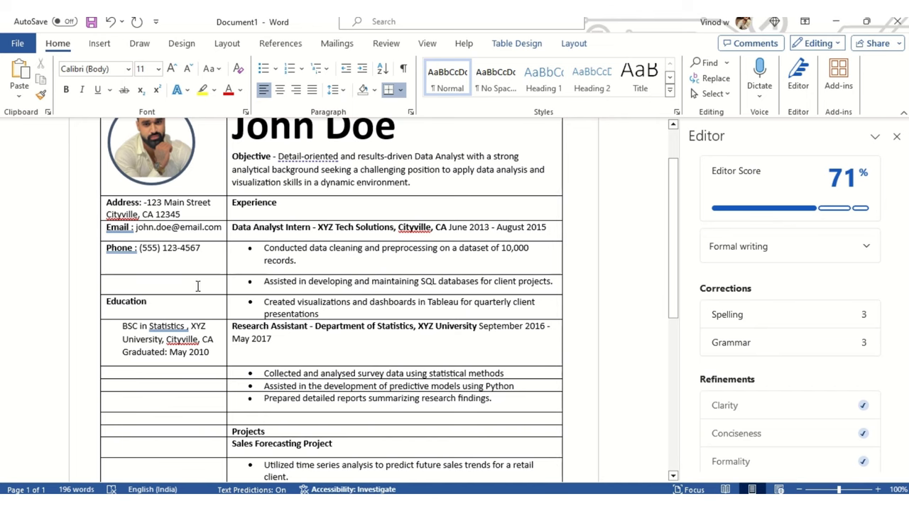
Step: Paste the Skills heading from Document2 into the resume table's left column
click(181, 302)
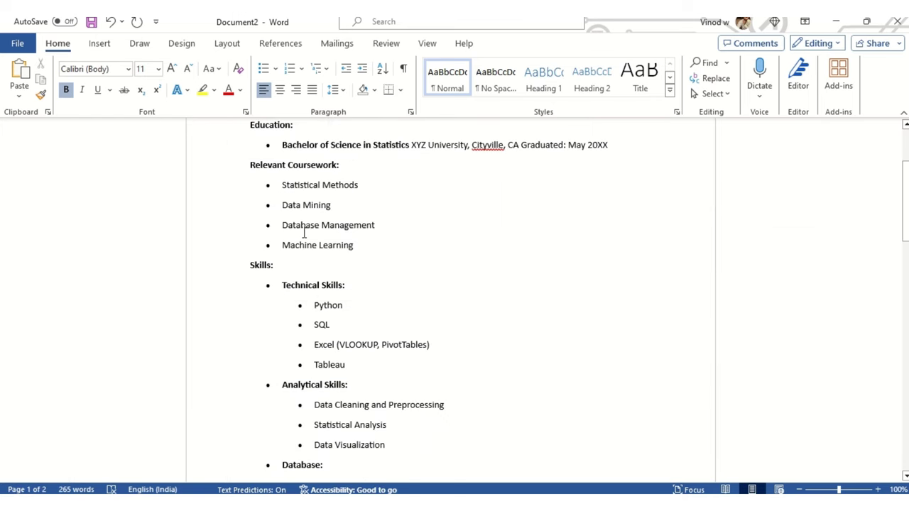
scroll(303, 233, up, 3)
scroll(297, 226, down, 3)
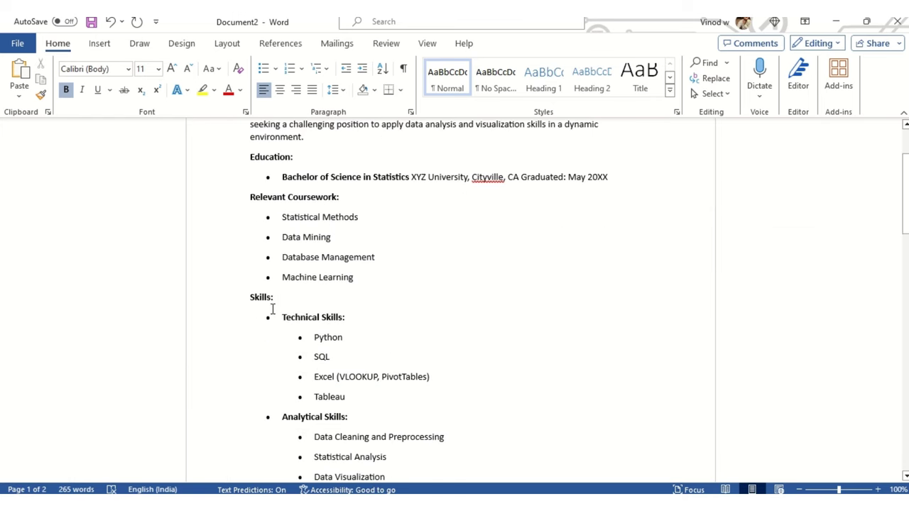
scroll(272, 309, down, 2)
double_click(262, 233)
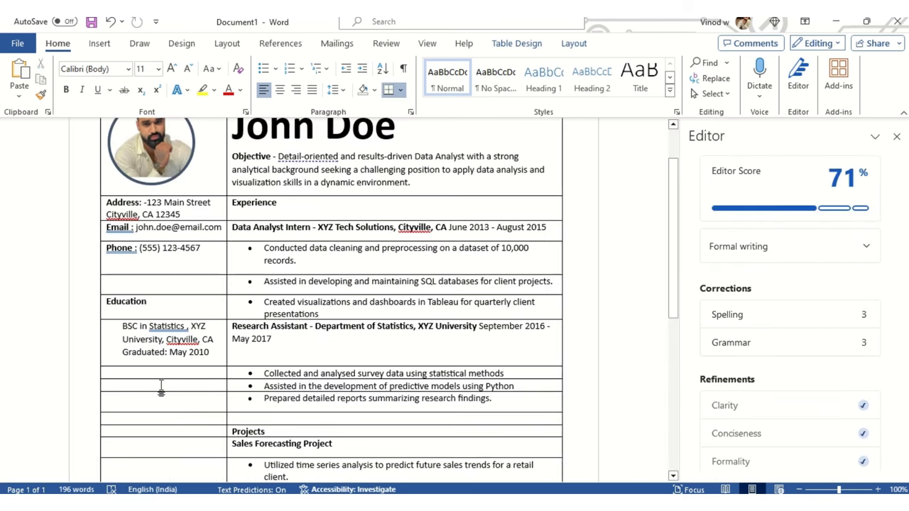
text(Skills)
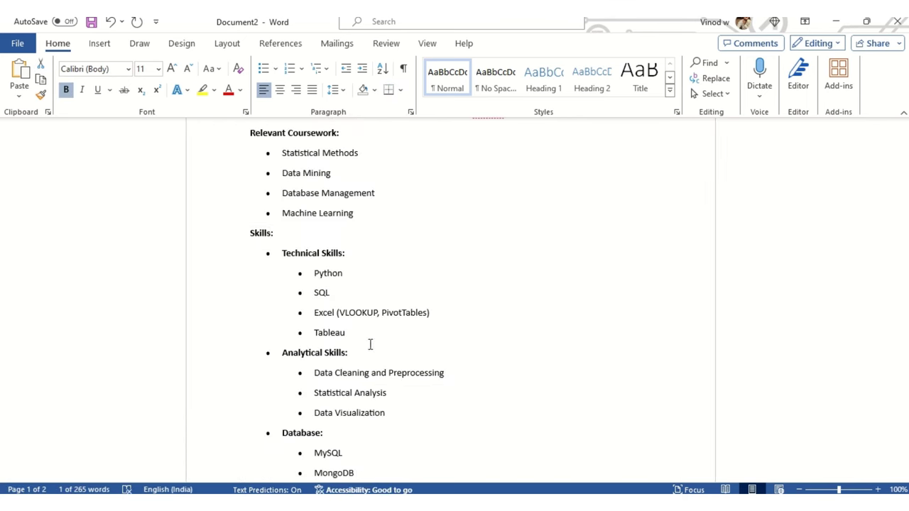
Step: Add the Technical Skills heading and the Python, SQL, Excel and Tableau items below Skills
drag(286, 254, 345, 260)
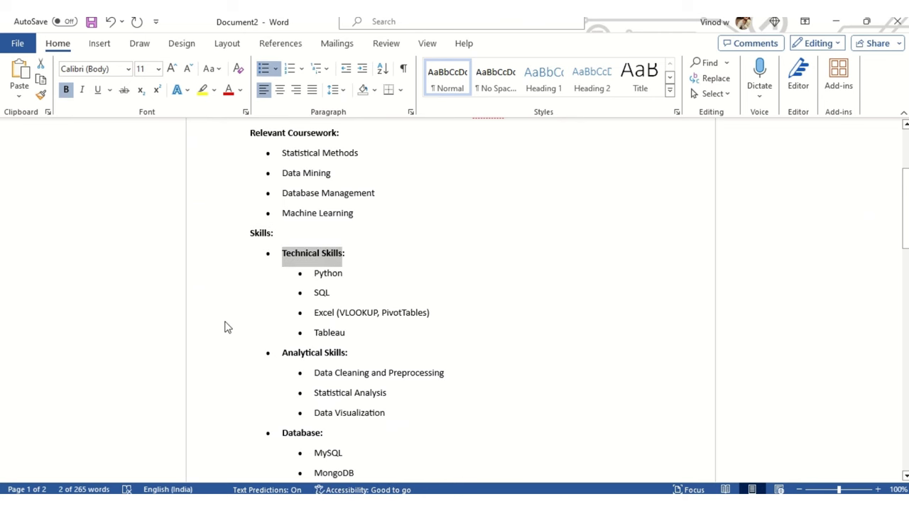
key(ctrl+c)
key(alt+Tab)
click(164, 398)
key(ctrl+v)
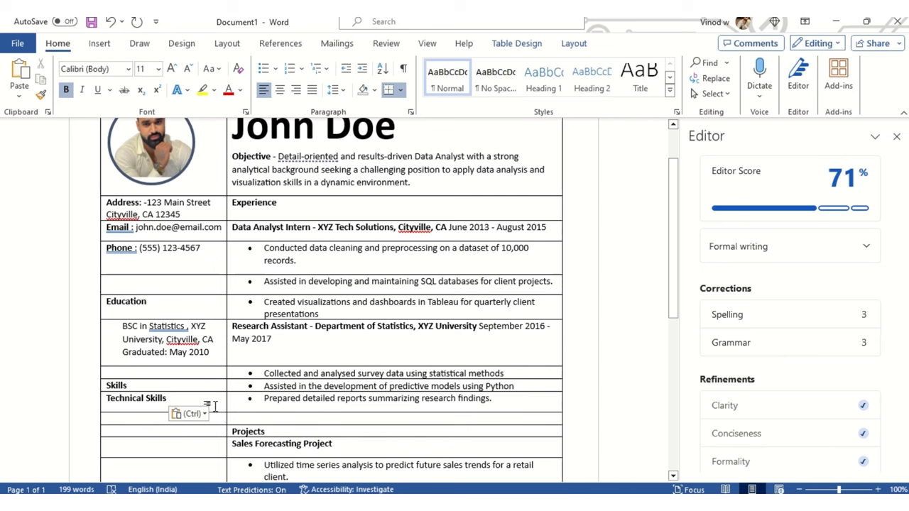
key(alt+Tab)
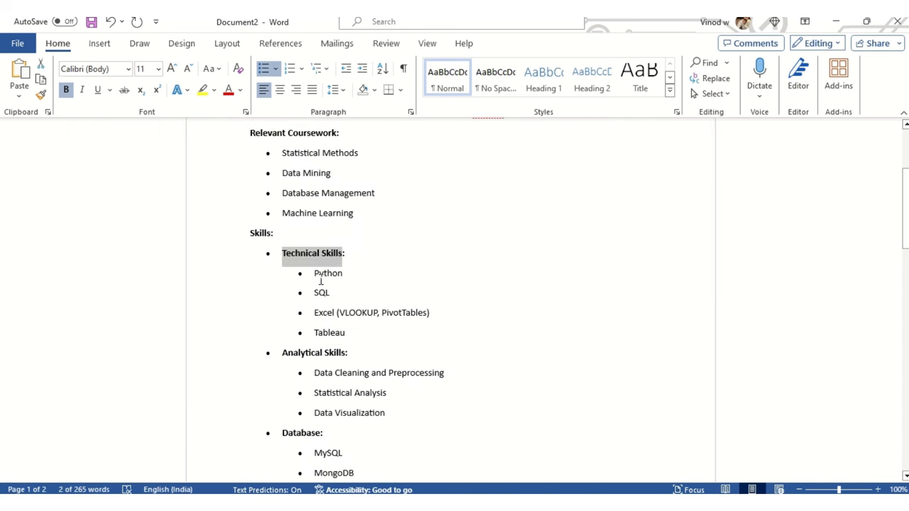
drag(320, 281, 358, 338)
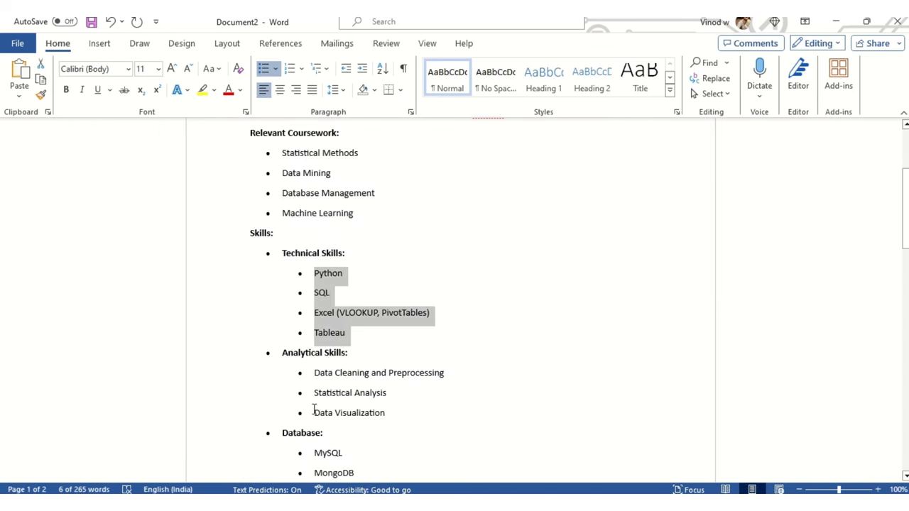
key(alt+Tab)
click(167, 419)
key(ctrl+v)
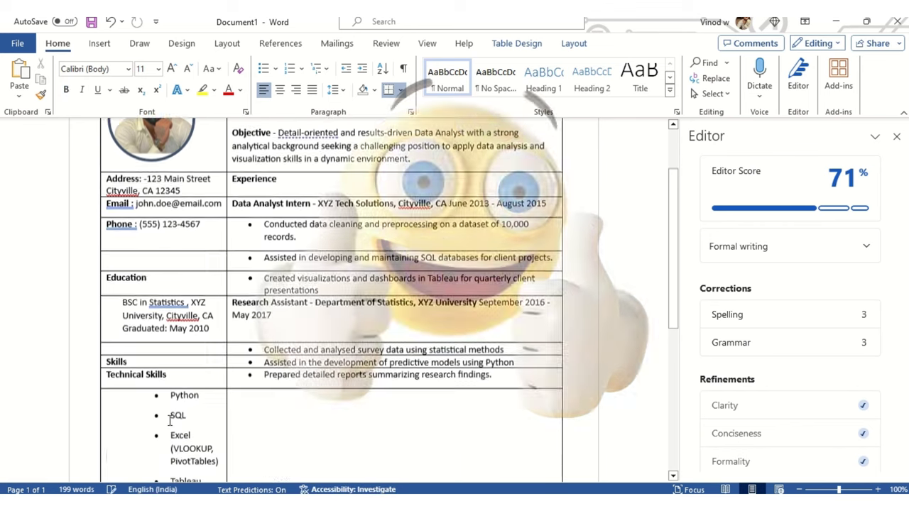
Step: Strip the pasted bullets and indents from Python, SQL, Excel and Tableau, removing the trailing empty line
click(171, 354)
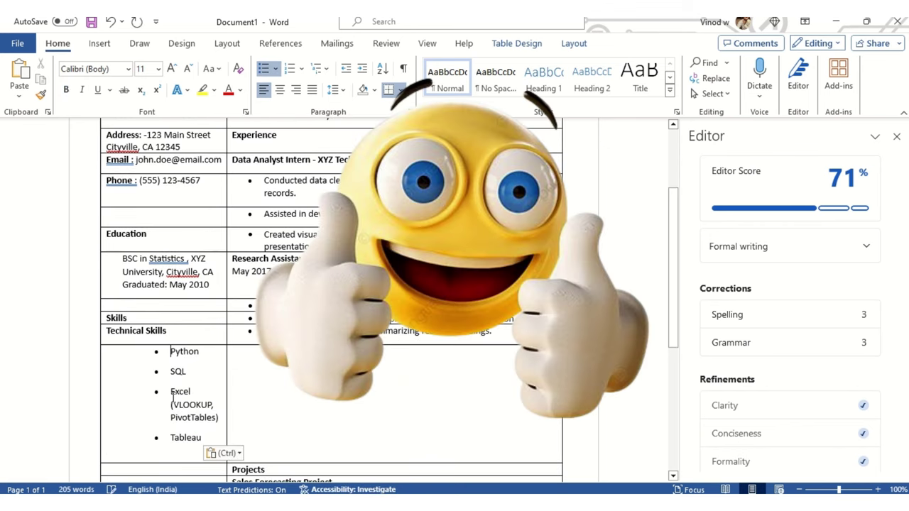
key(BackSpace)
key(Down)
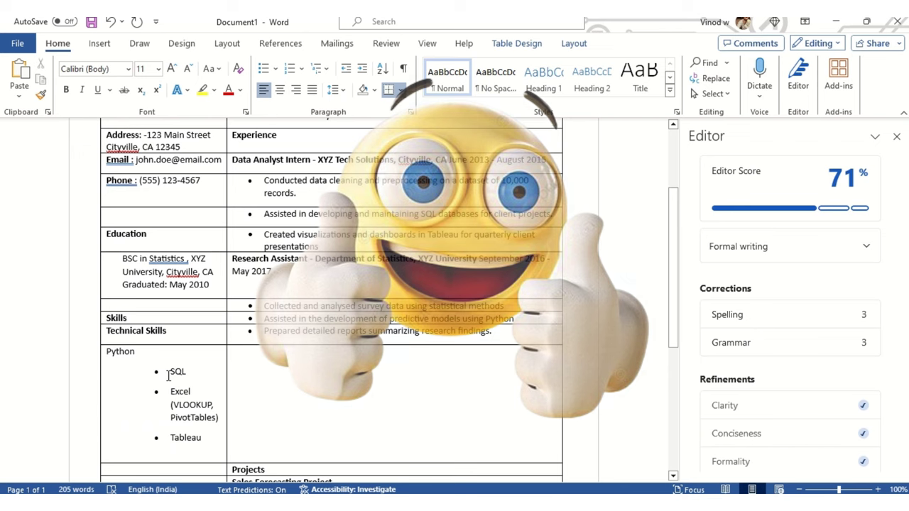
key(BackSpace)
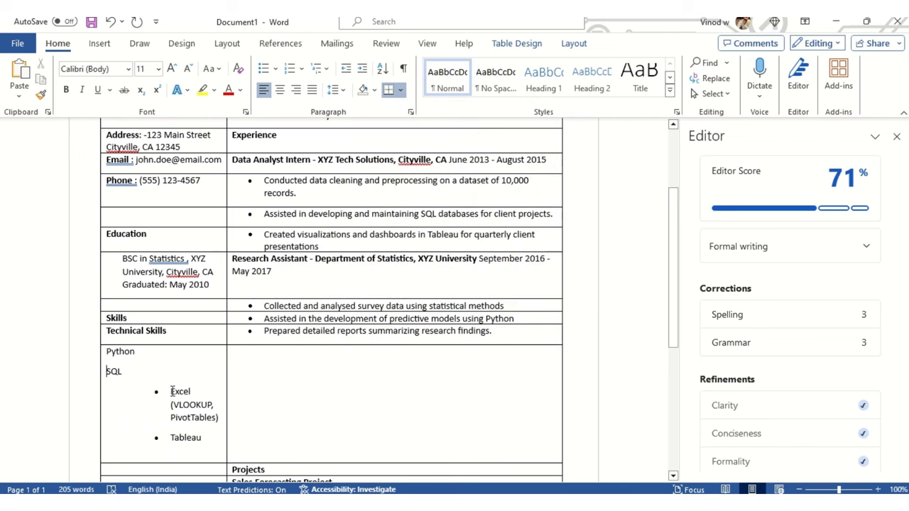
key(Down)
key(BackSpace)
click(171, 414)
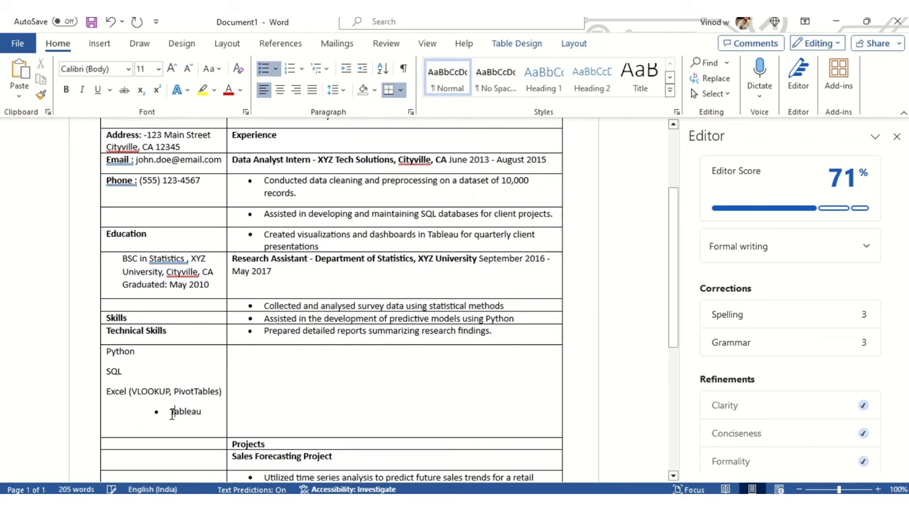
key(BackSpace)
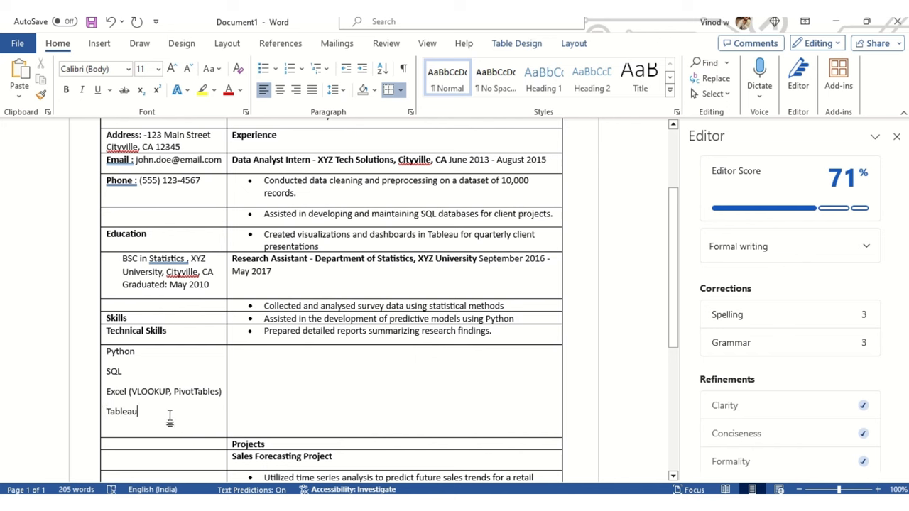
key(Delete)
Step: Reapply clean bullets to the four technical skill lines
drag(150, 412, 108, 355)
click(263, 68)
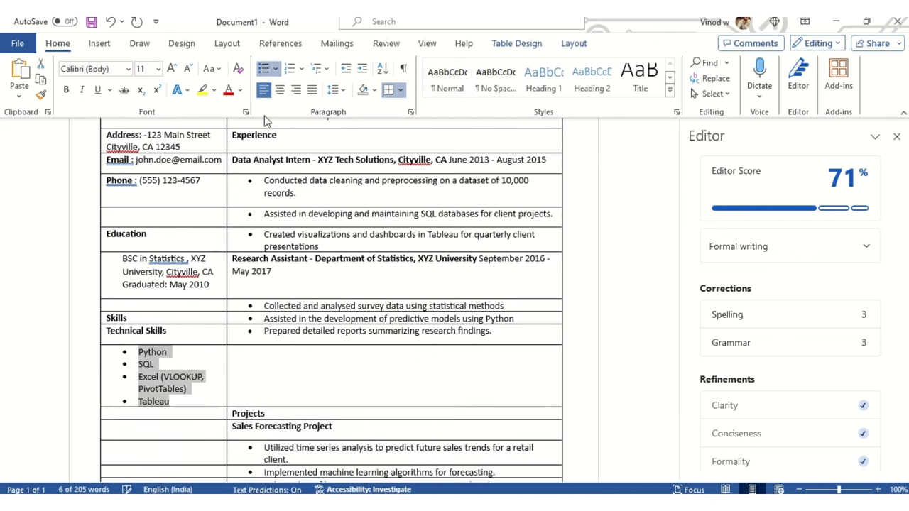
click(177, 389)
scroll(190, 414, down, 3)
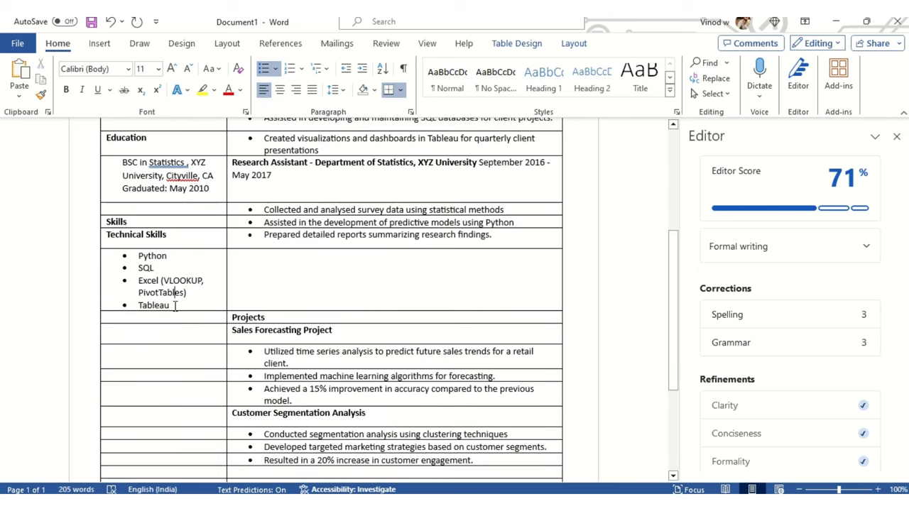
click(170, 331)
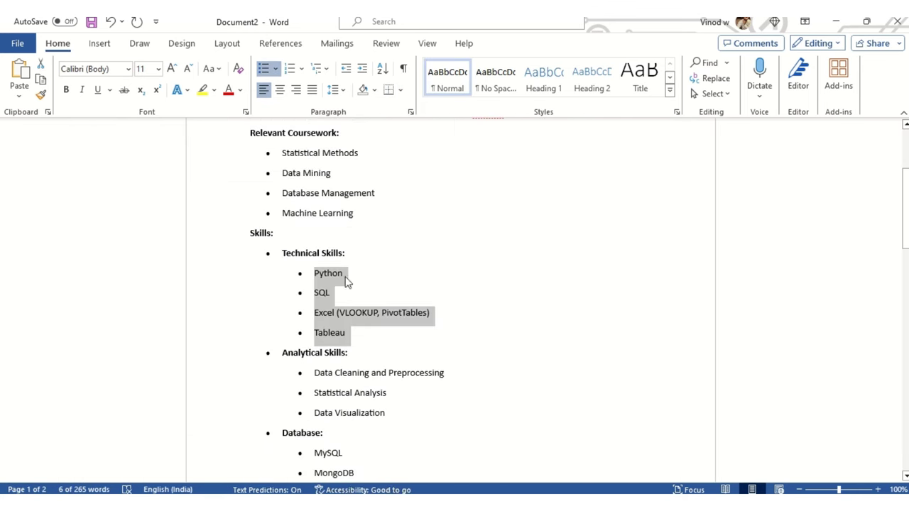
Step: Paste the Analytical Skills heading from Document2 into an empty left cell
scroll(317, 263, down, 3)
drag(285, 227, 376, 226)
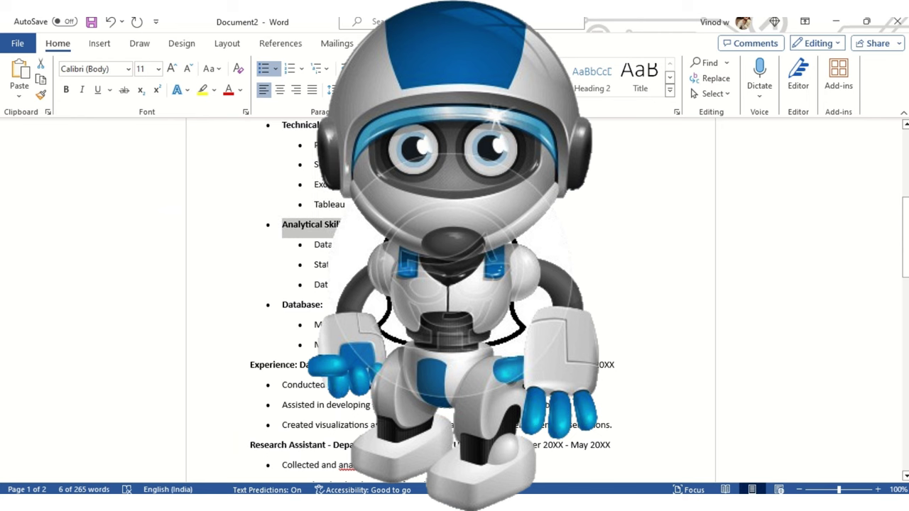
key(ctrl+b)
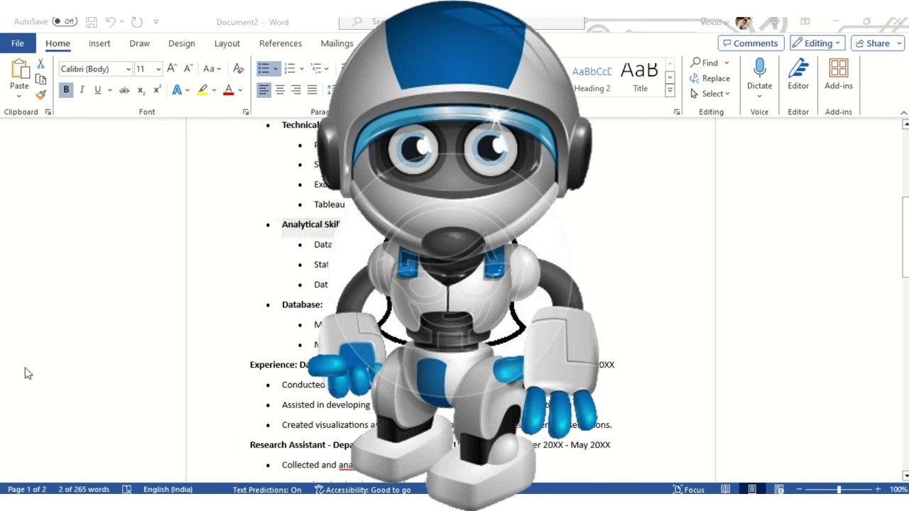
key(alt+Tab)
click(149, 333)
key(ctrl+v)
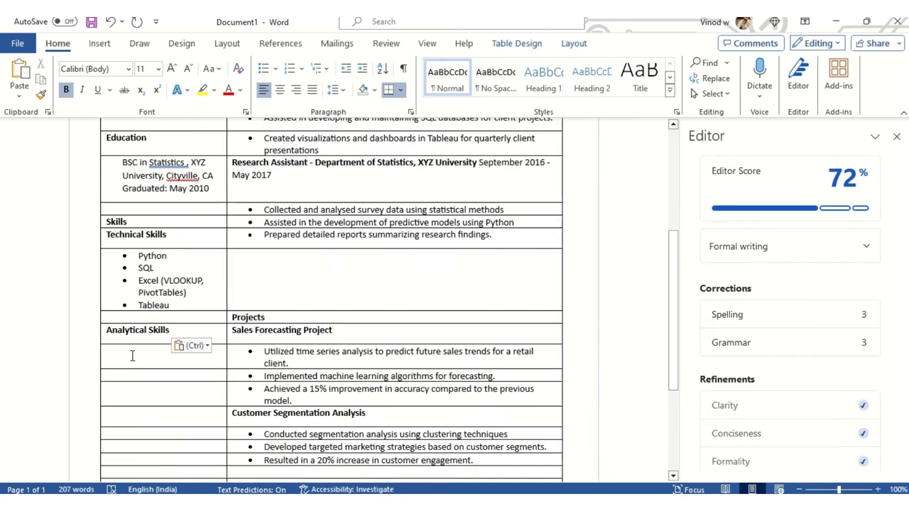
Step: Add Data Cleaning and Preprocessing, Statistical Analysis and Data Visualization below Analytical Skills
key(alt+Tab)
drag(312, 246, 377, 284)
key(alt+Tab)
click(183, 355)
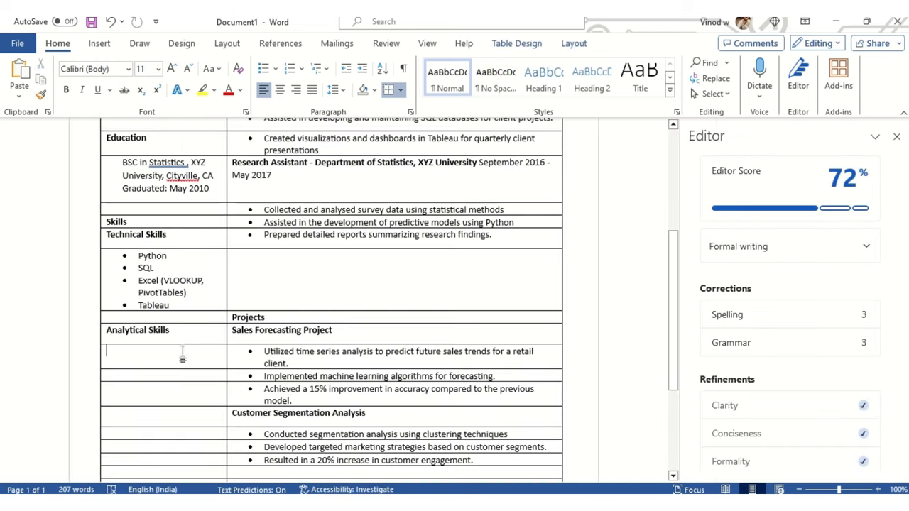
key(ctrl+v)
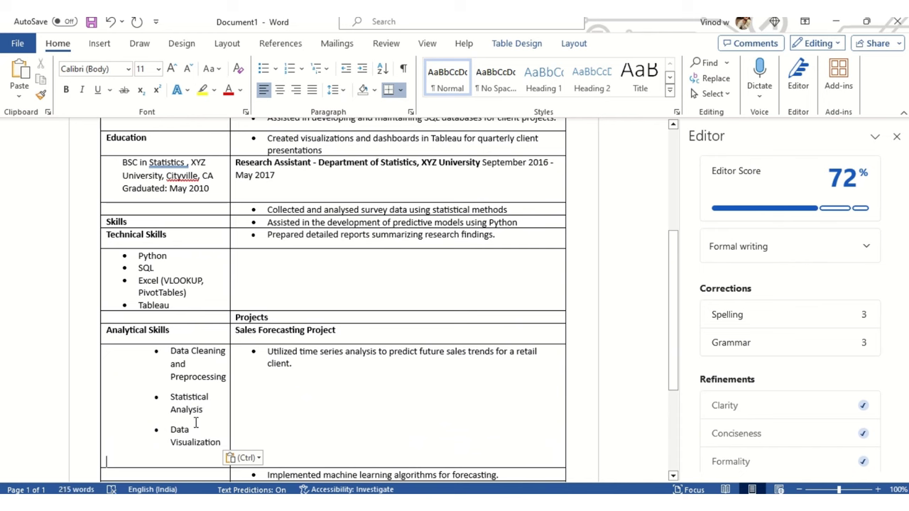
key(BackSpace)
key(BackSpace)
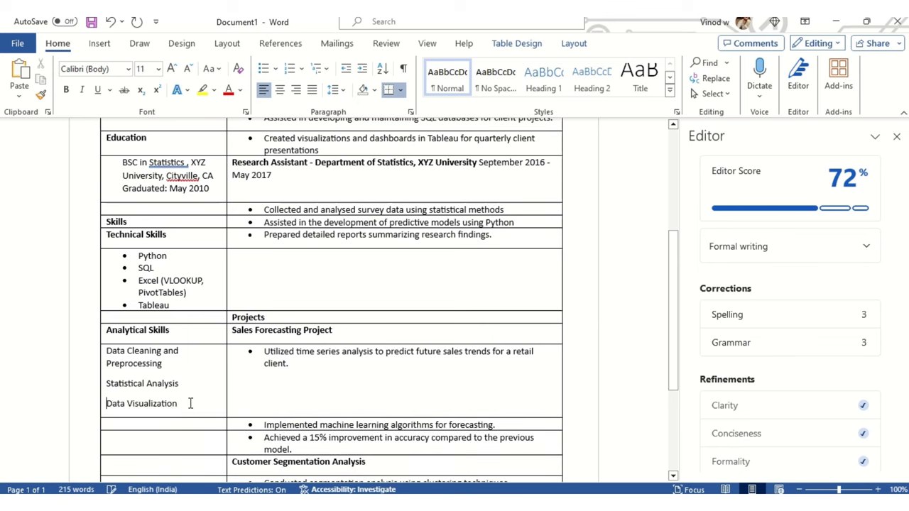
Step: Bullet the three analytical skill lines
drag(189, 402, 106, 351)
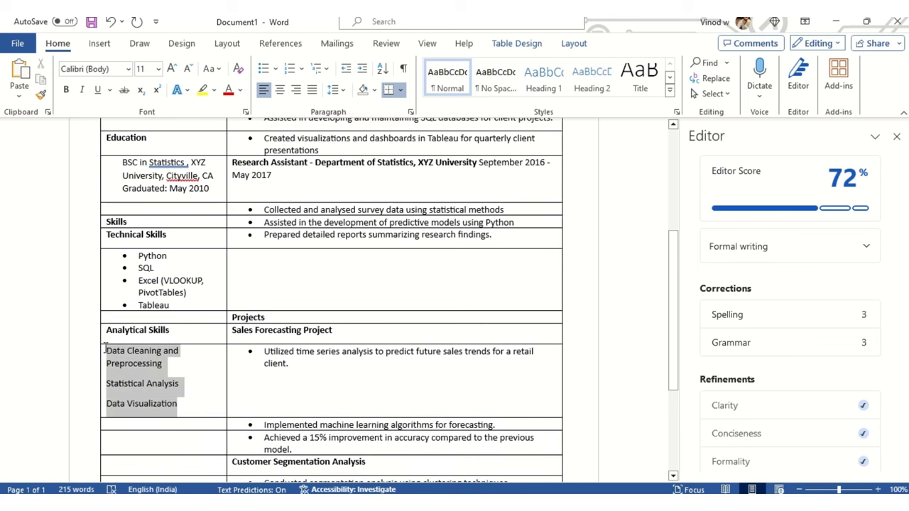
click(263, 68)
click(174, 360)
scroll(170, 355, down, 2)
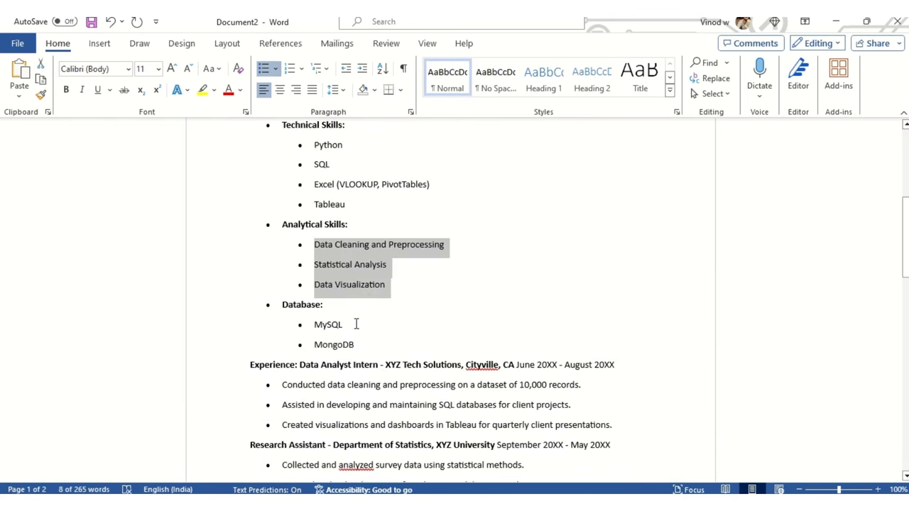
Step: Paste the Database heading and the MySQL and MongoDB items into the resume table
scroll(369, 291, down, 2)
double_click(290, 240)
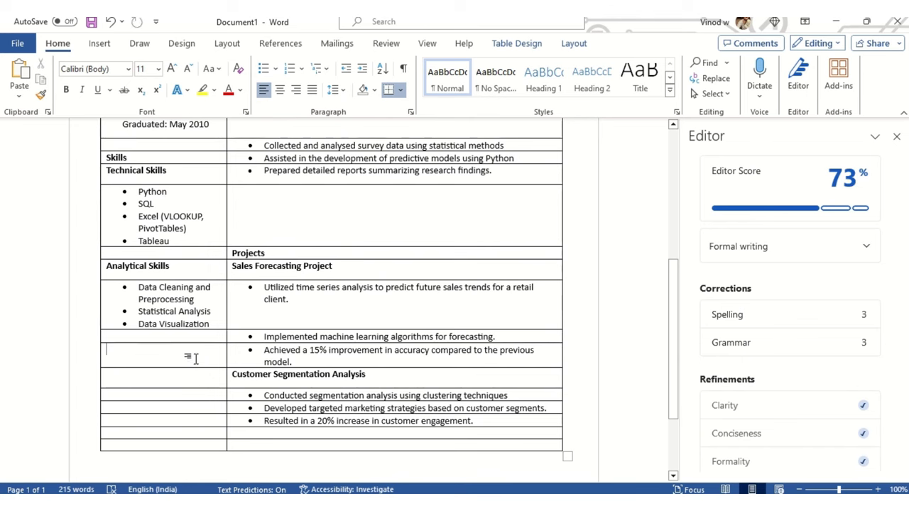
key(ctrl+v)
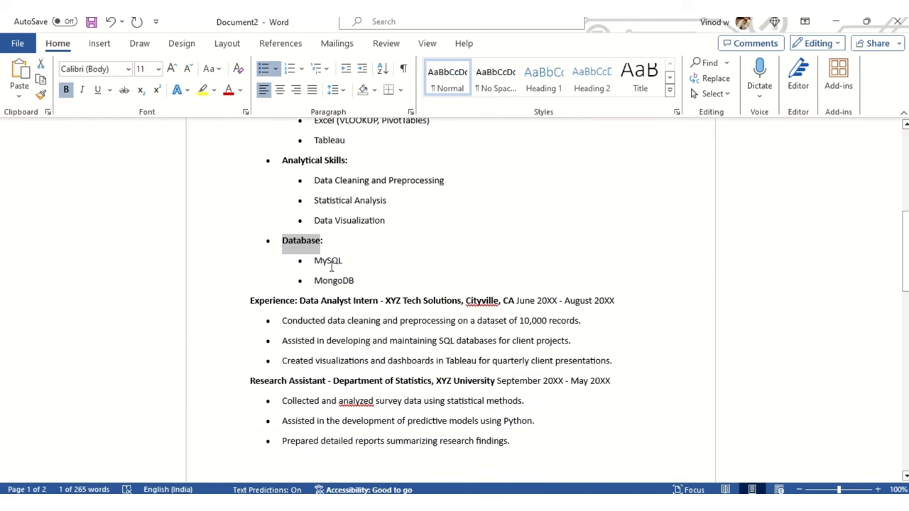
drag(315, 261, 363, 282)
key(ctrl+c)
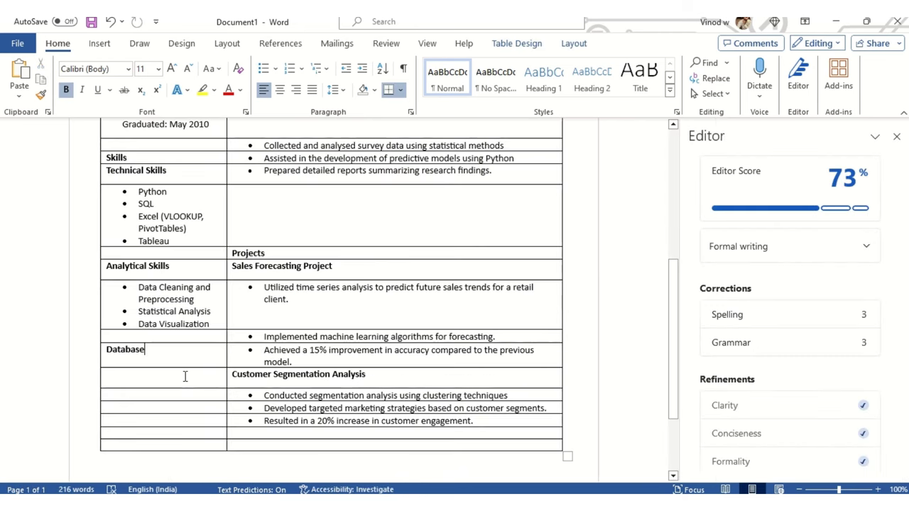
click(184, 377)
key(ctrl+v)
key(BackSpace)
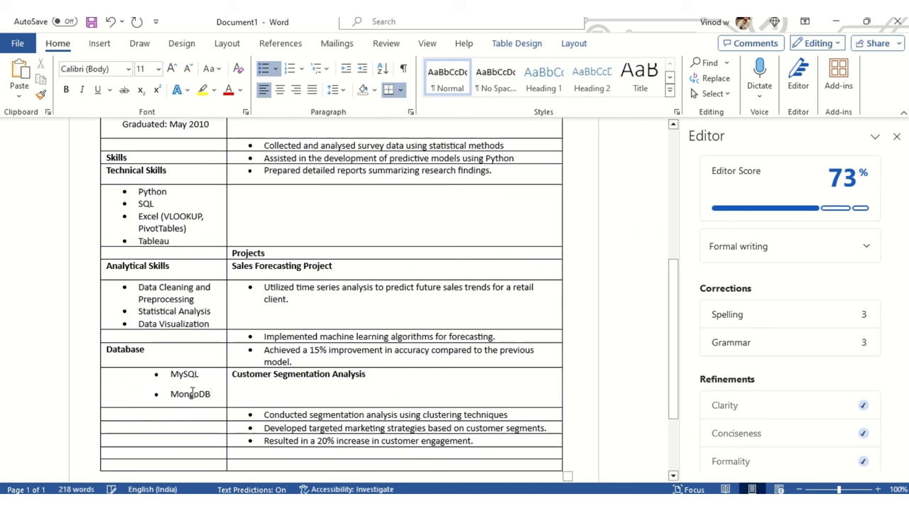
Step: Remove the leftover bullets and indents from the MySQL and MongoDB lines
drag(213, 393, 170, 375)
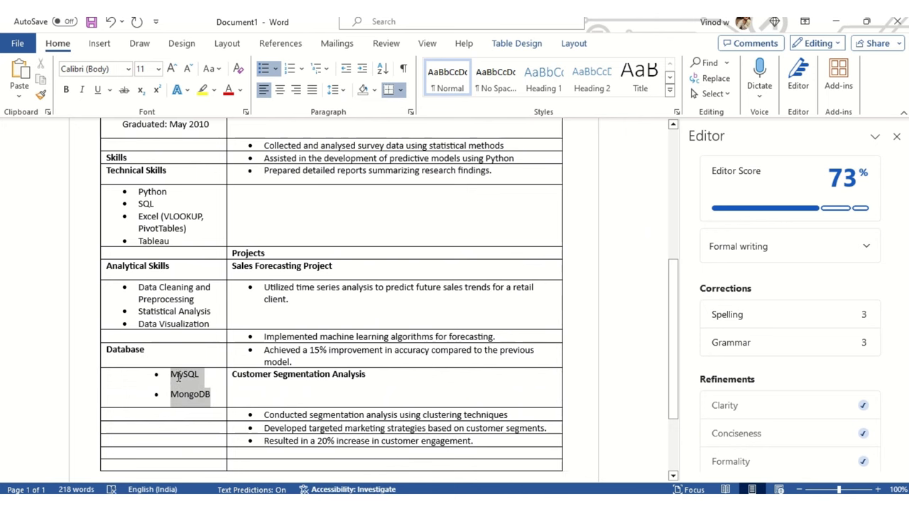
click(168, 380)
key(BackSpace)
key(BackSpace)
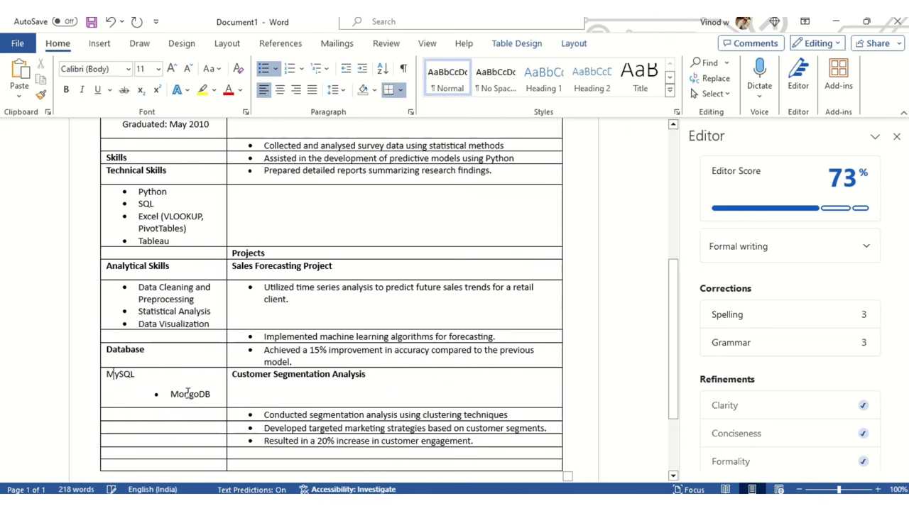
click(171, 394)
key(BackSpace)
key(BackSpace)
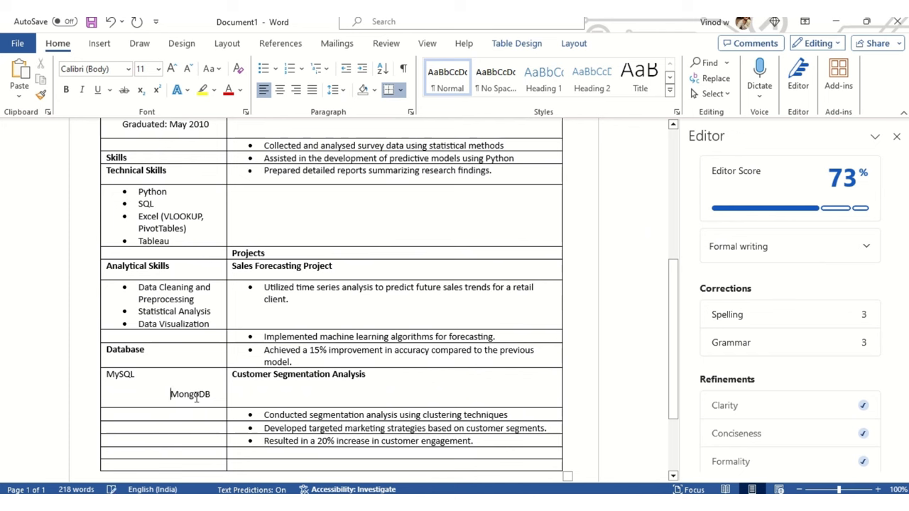
Step: Reapply bullets to MySQL and MongoDB and return to Document2
drag(178, 398, 129, 381)
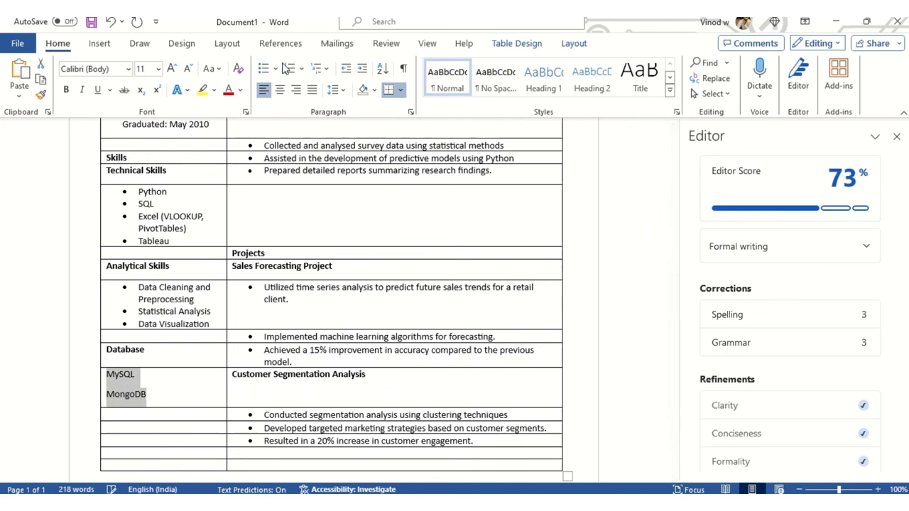
click(265, 71)
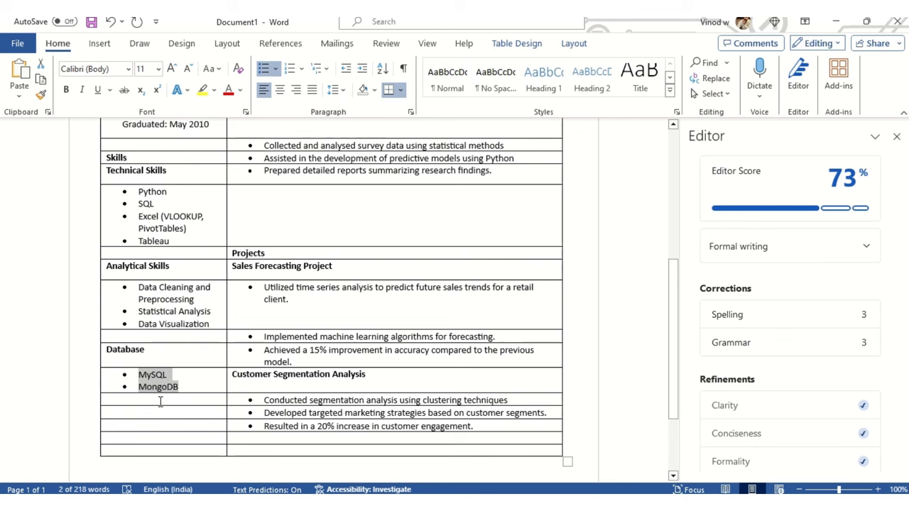
click(186, 375)
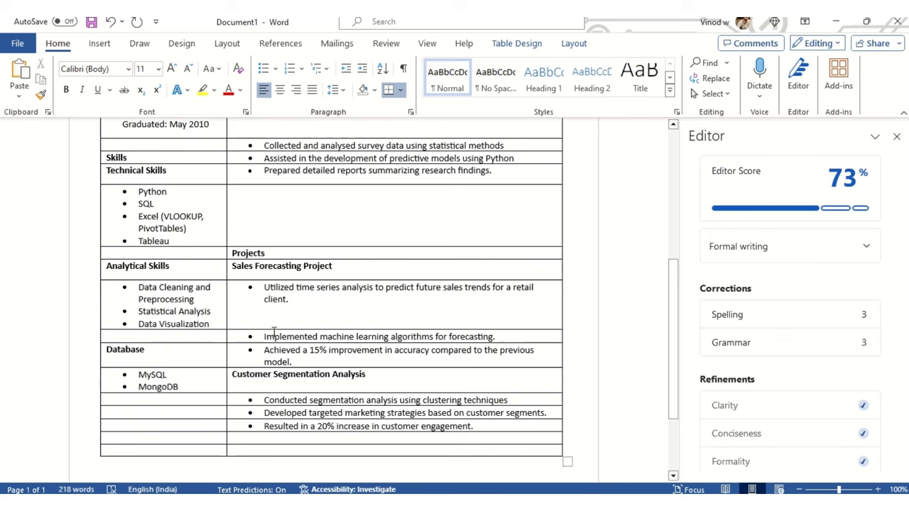
key(alt+Tab)
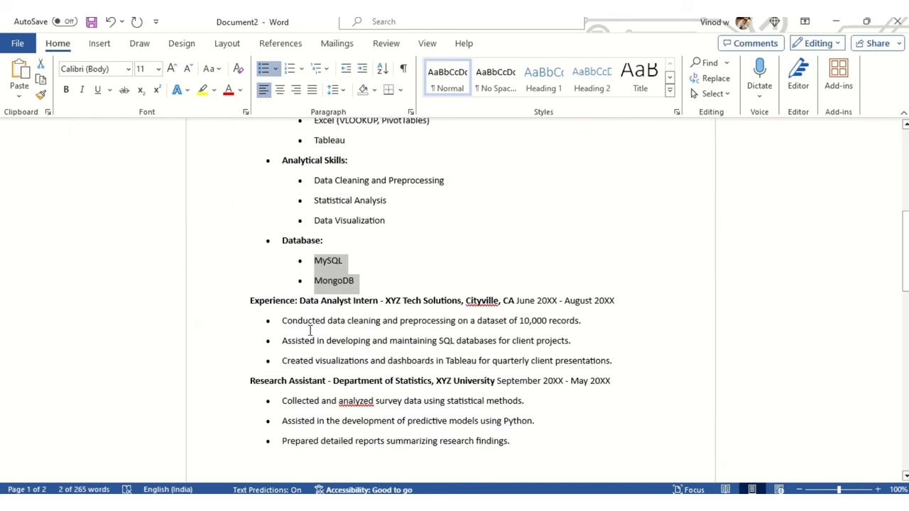
scroll(365, 327, down, 2)
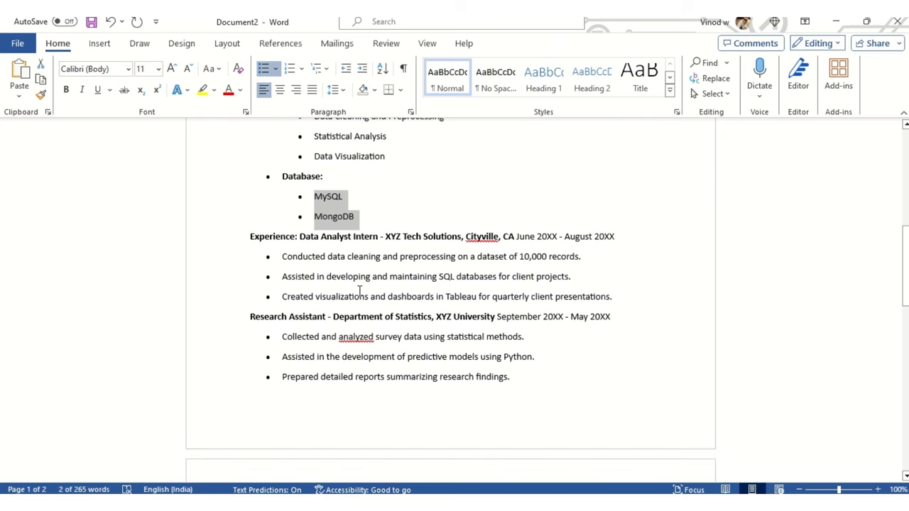
key(alt+Tab)
scroll(227, 353, up, 2)
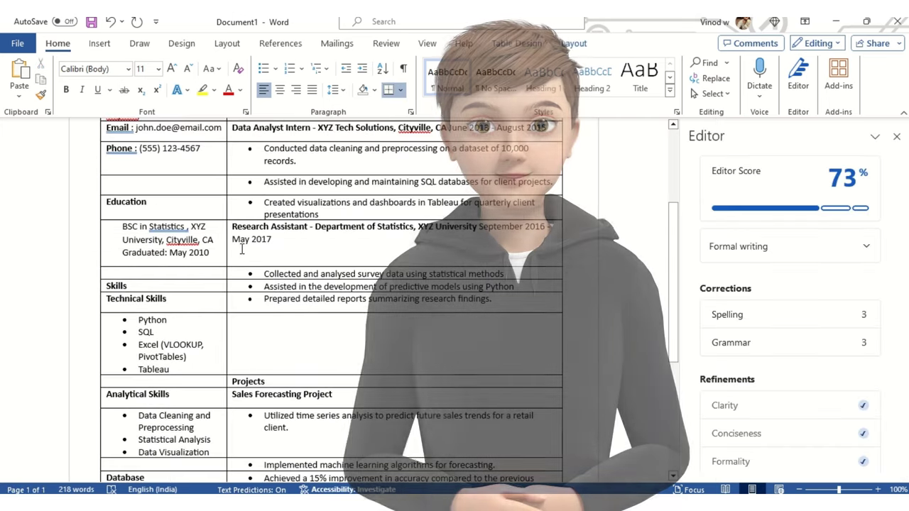
scroll(191, 283, up, 3)
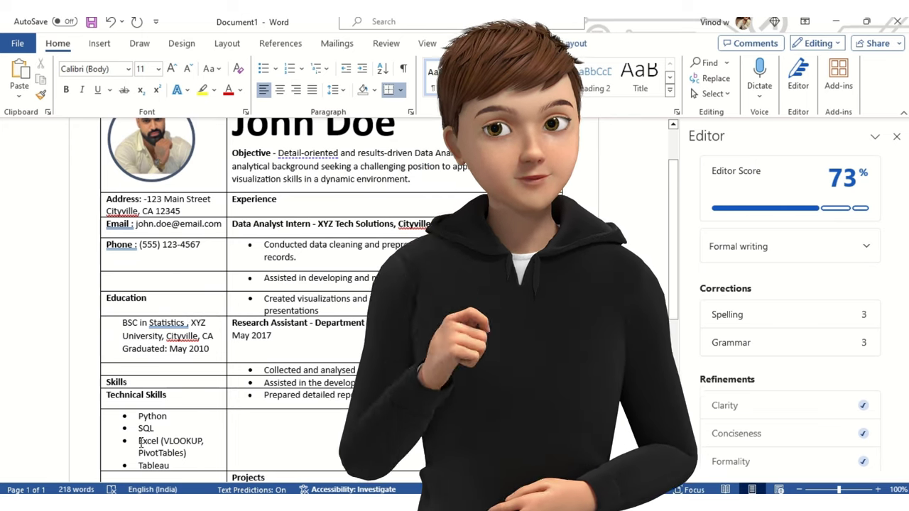
scroll(196, 369, down, 3)
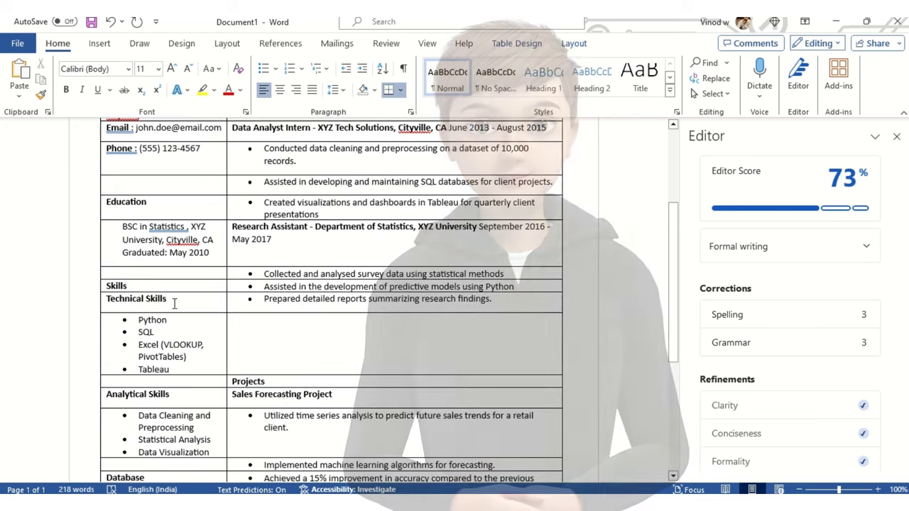
scroll(172, 302, up, 2)
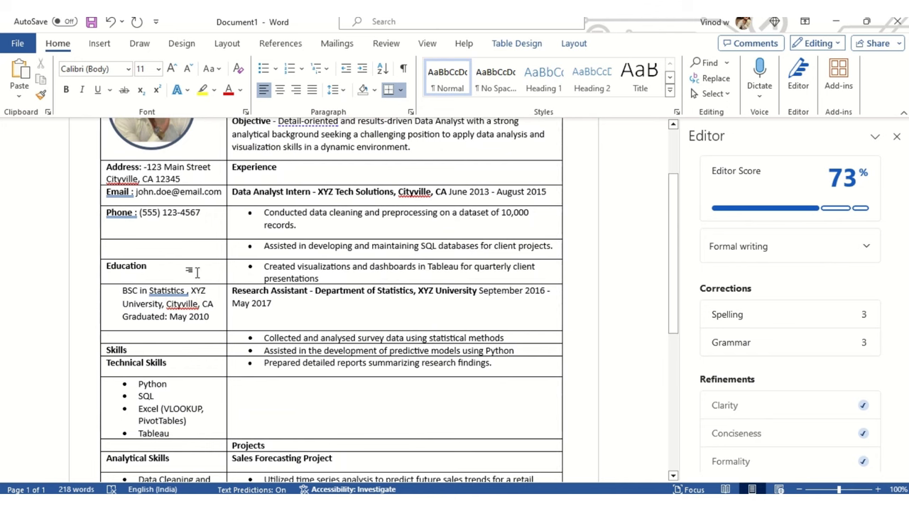
scroll(196, 273, up, 2)
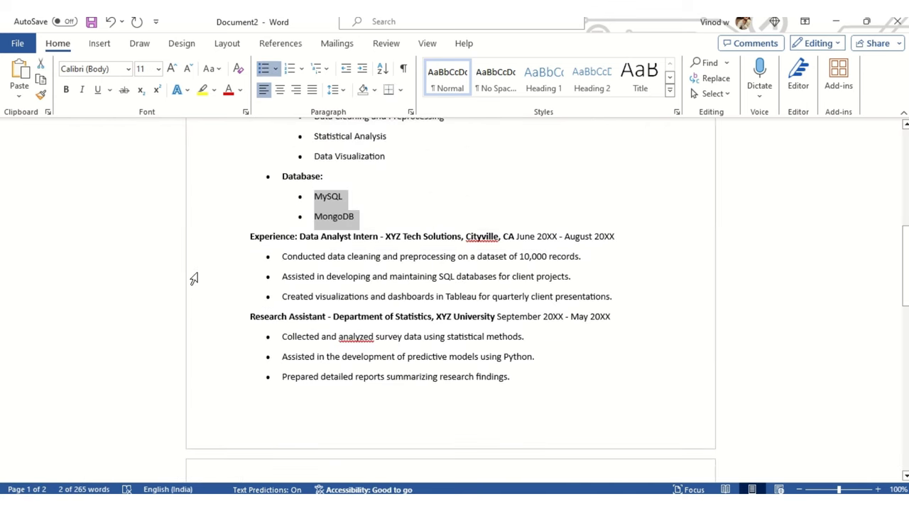
scroll(192, 278, down, 9)
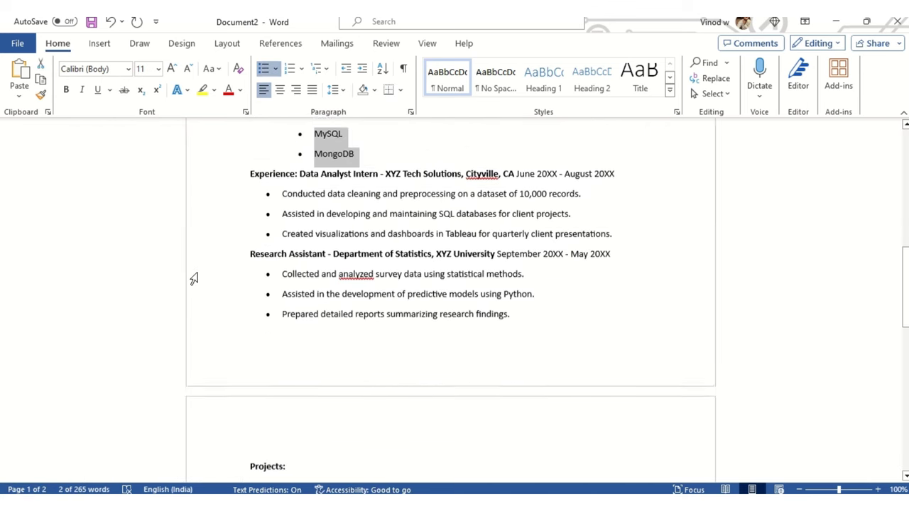
scroll(315, 323, down, 3)
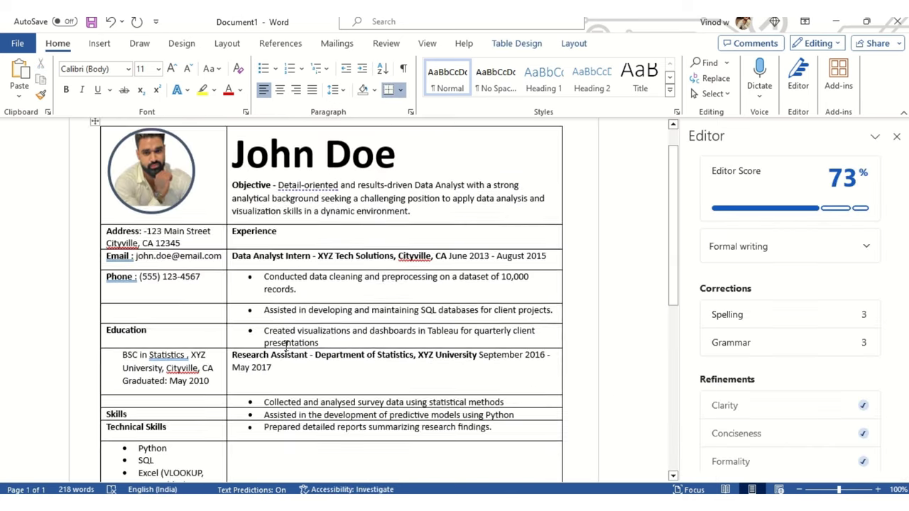
scroll(288, 329, down, 10)
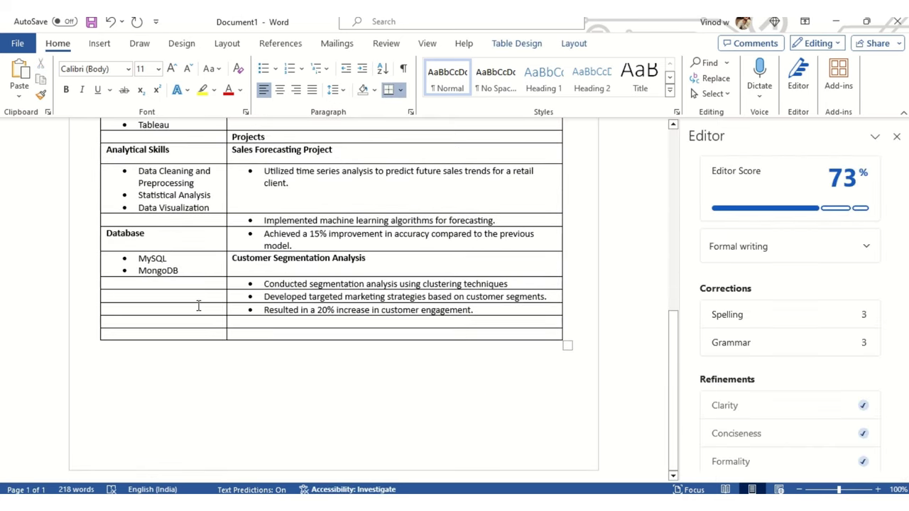
click(172, 239)
key(alt+Tab)
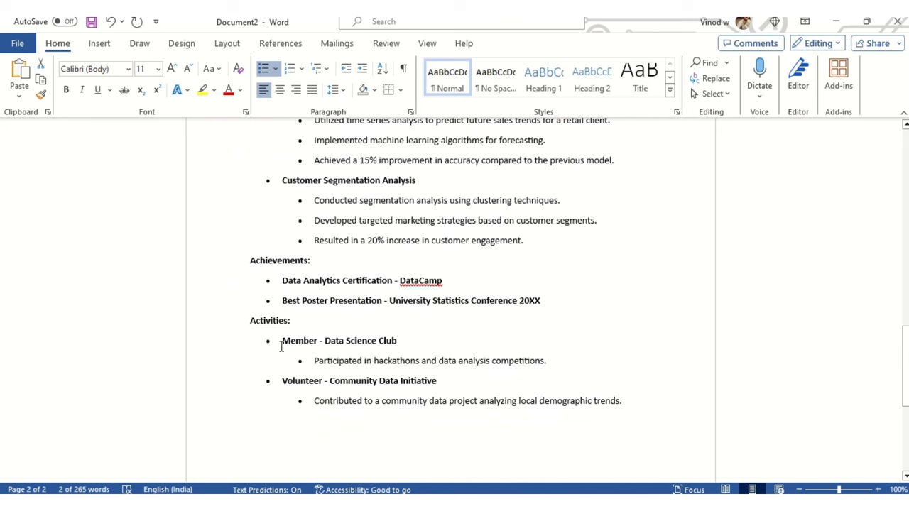
Step: Paste the Activities heading into an empty left cell of the resume table
double_click(266, 321)
key(ctrl+c)
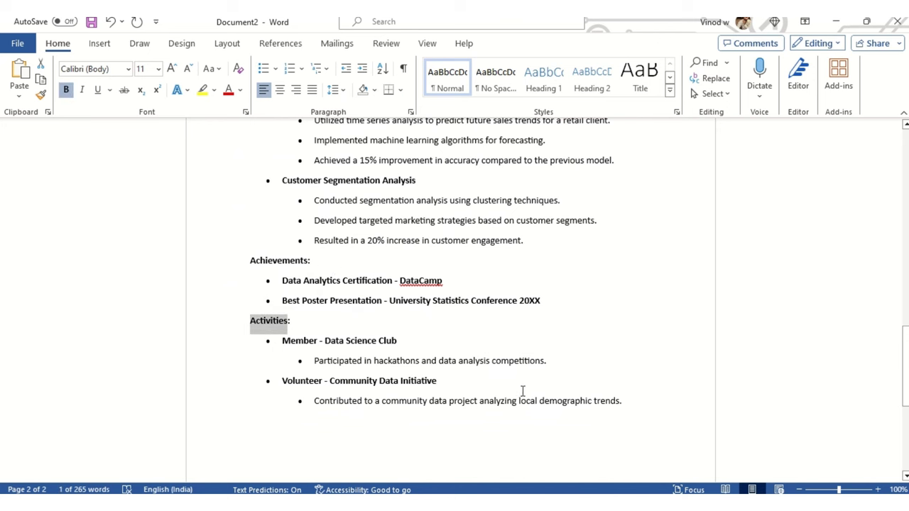
key(alt+Tab)
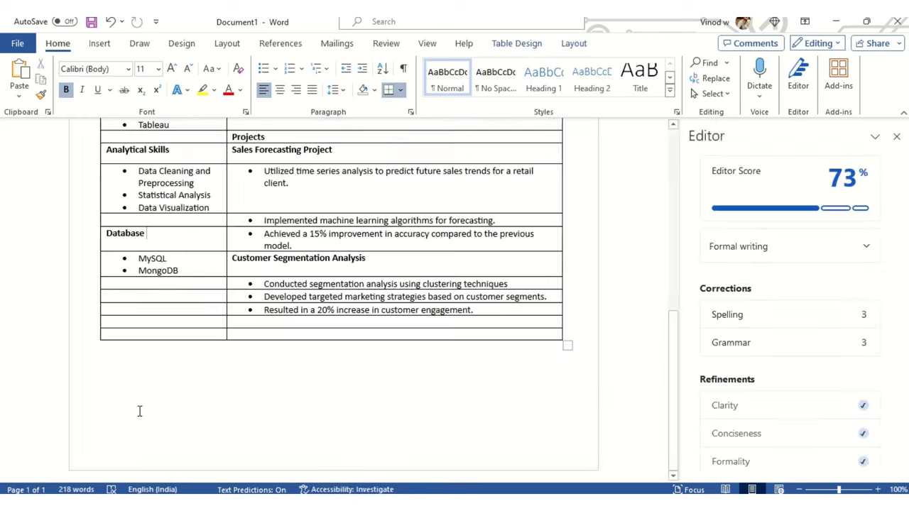
click(157, 320)
key(ctrl+v)
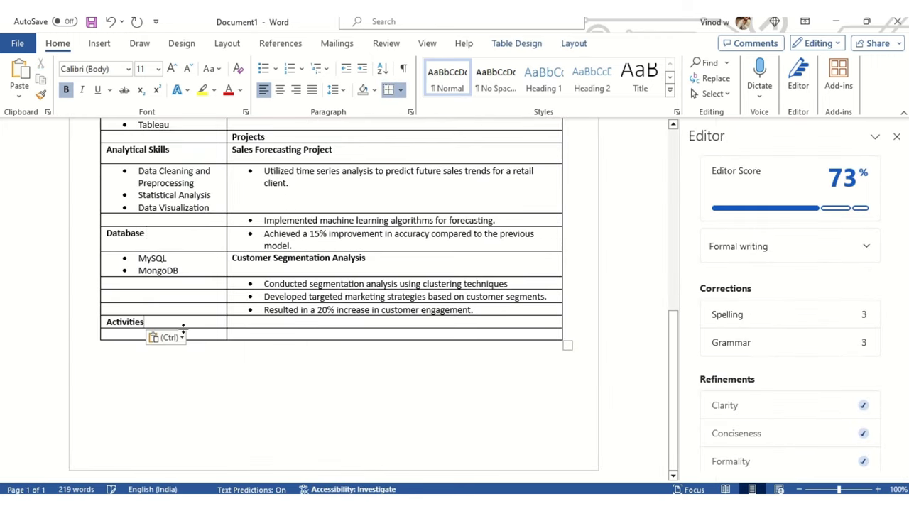
Step: Paste the club and volunteer entries into the cell under Activities
key(alt+Tab)
drag(283, 342, 630, 412)
key(ctrl+c)
scroll(509, 376, down, 6)
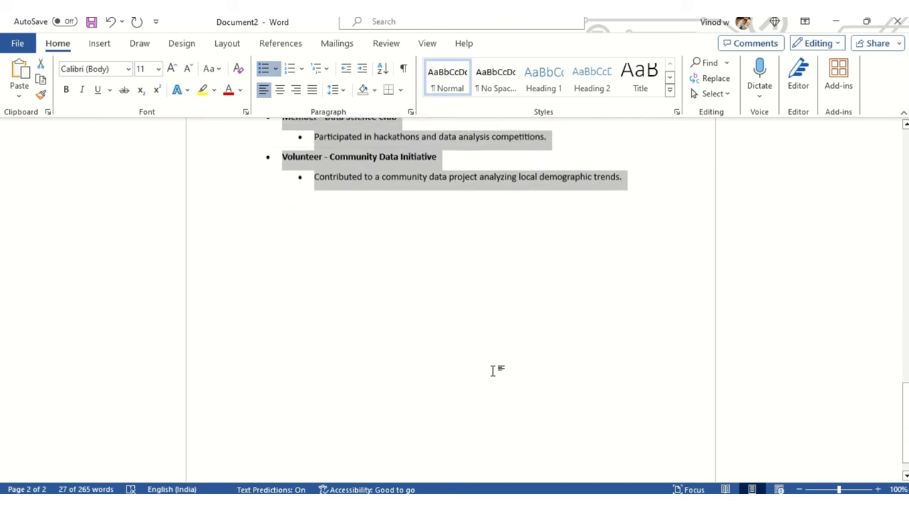
key(alt+Tab)
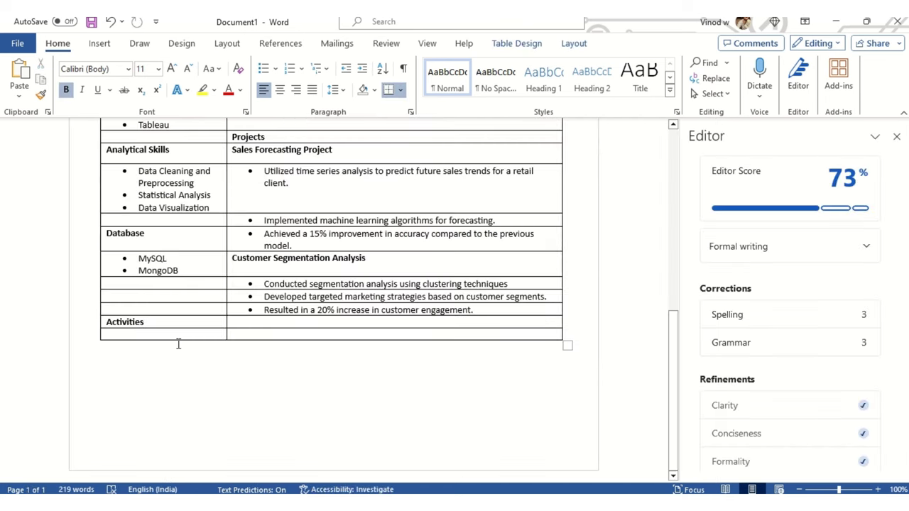
click(149, 335)
key(ctrl+v)
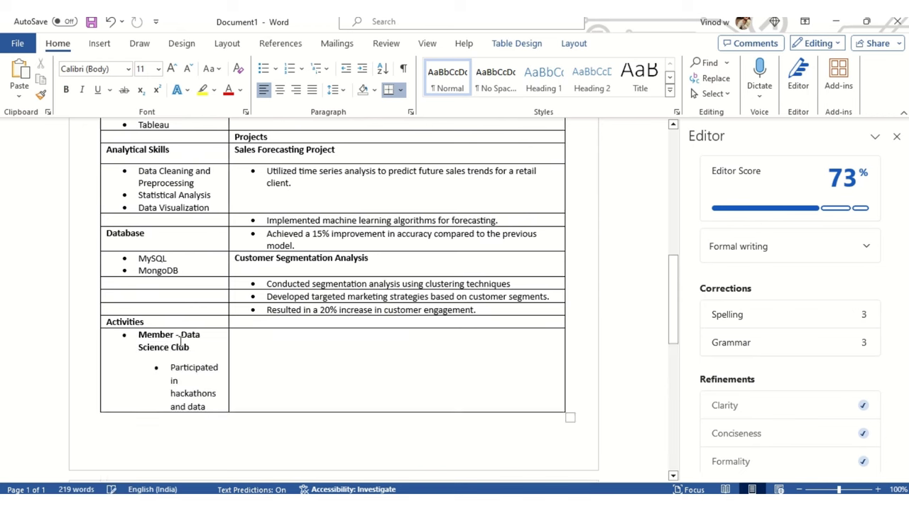
Step: Switch off bullets on the pasted activities entries
scroll(219, 362, up, 4)
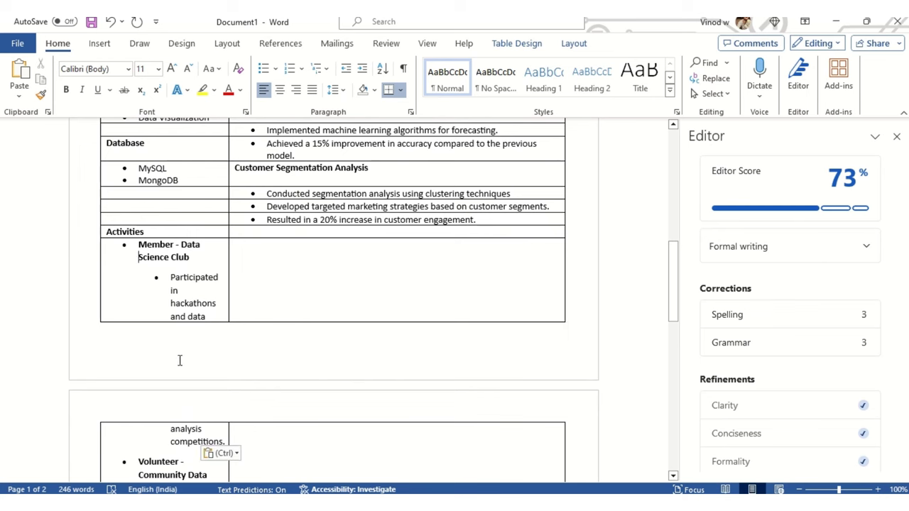
drag(178, 361, 140, 257)
click(141, 244)
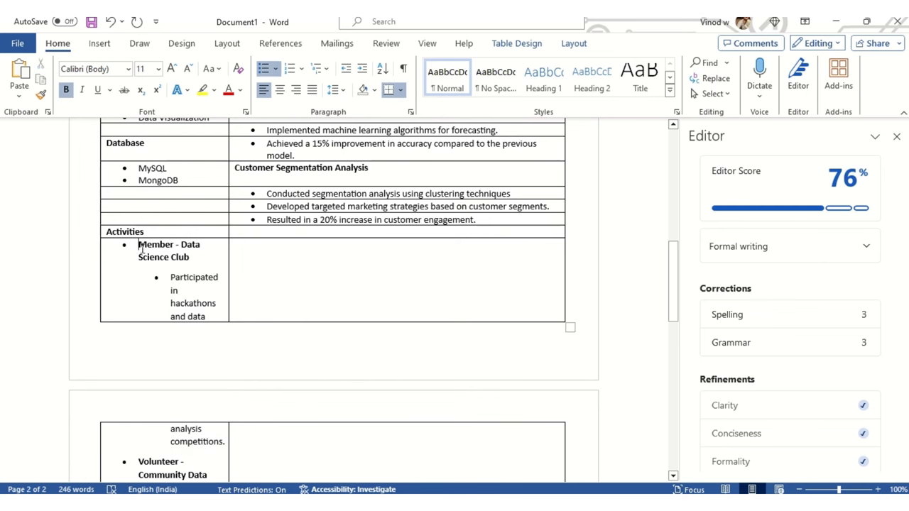
scroll(180, 294, down, 6)
shift+click(204, 380)
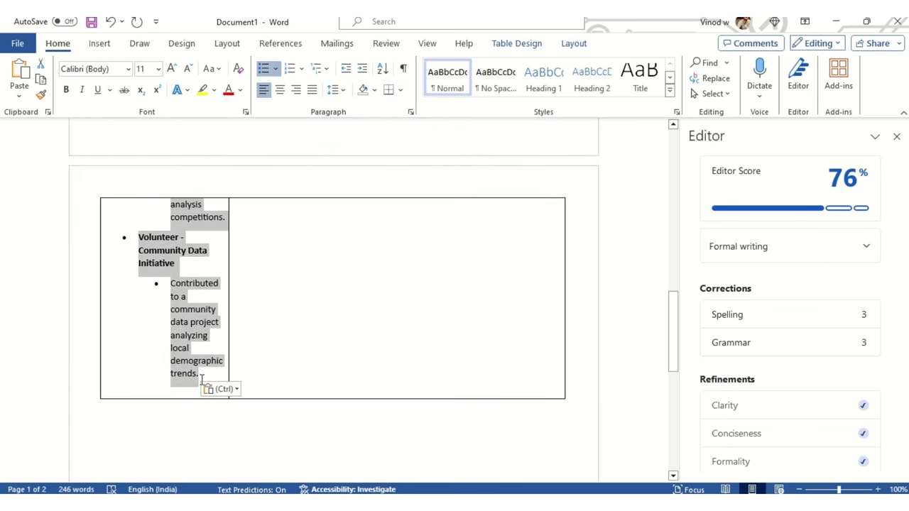
click(263, 73)
drag(200, 374, 153, 289)
scroll(122, 229, up, 7)
Step: Join the Data Science Club member title and description into one unbulleted line with a dash
click(153, 289)
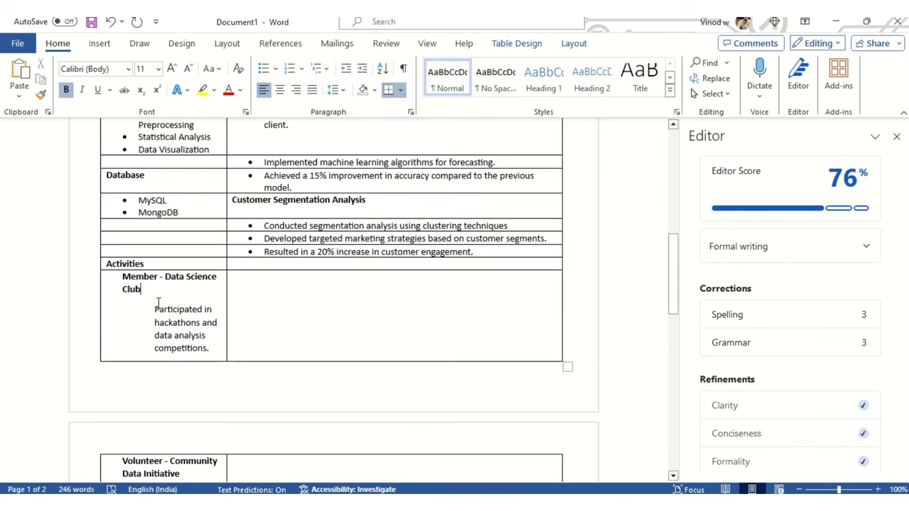
key(Delete)
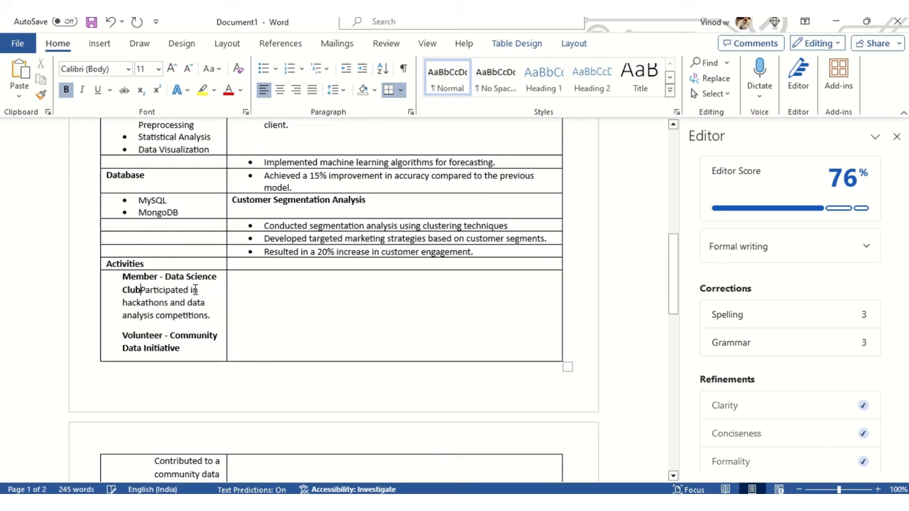
text(-)
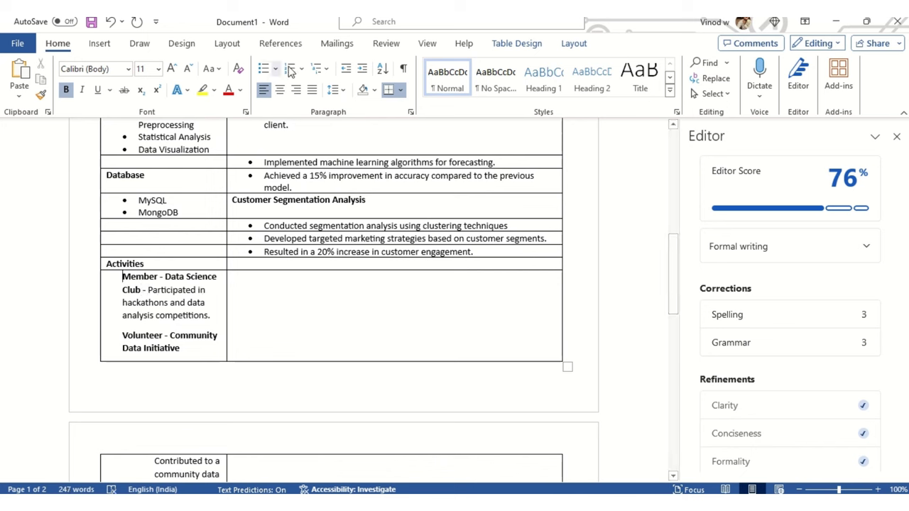
click(264, 68)
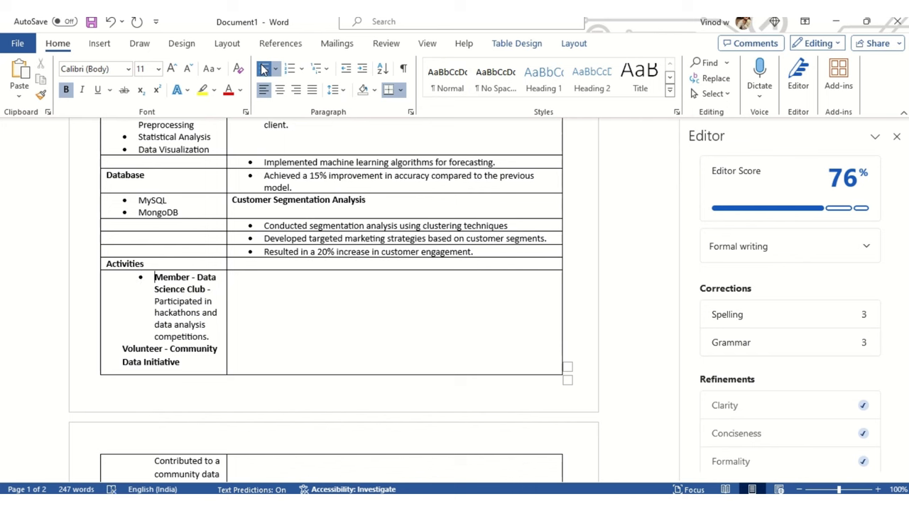
click(263, 68)
key(BackSpace)
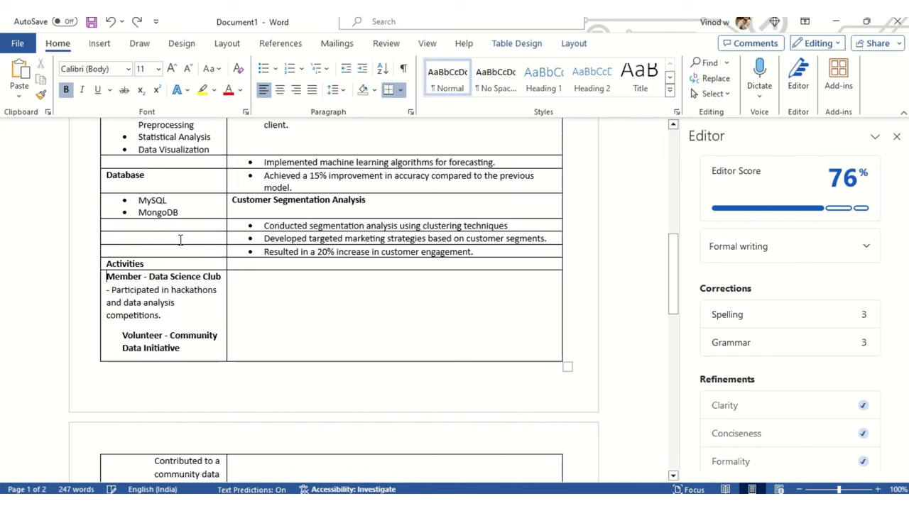
click(177, 323)
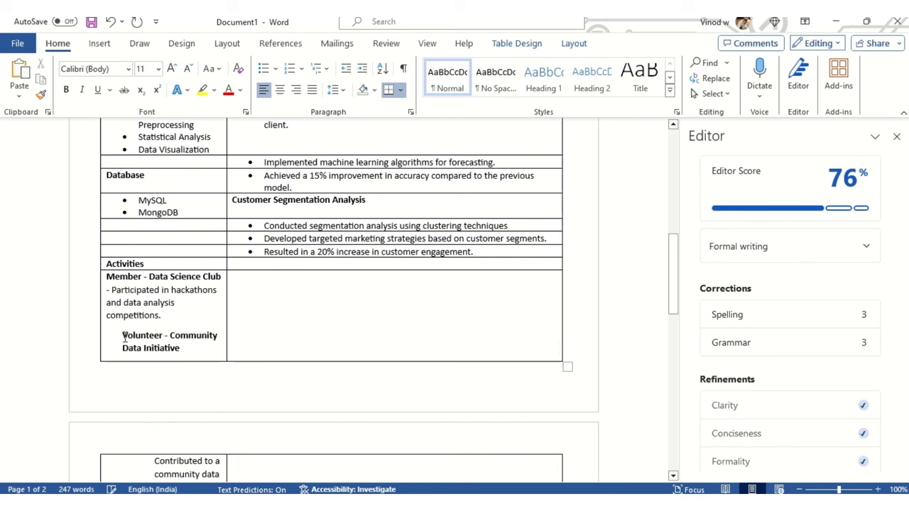
Step: Move the Community Data Initiative volunteer entry flush left and join its description with a dash
click(123, 338)
key(BackSpace)
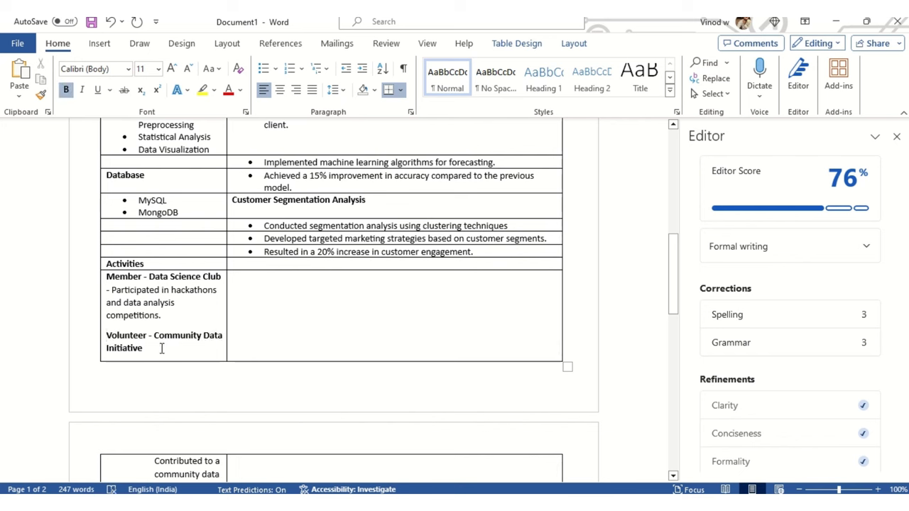
key(Delete)
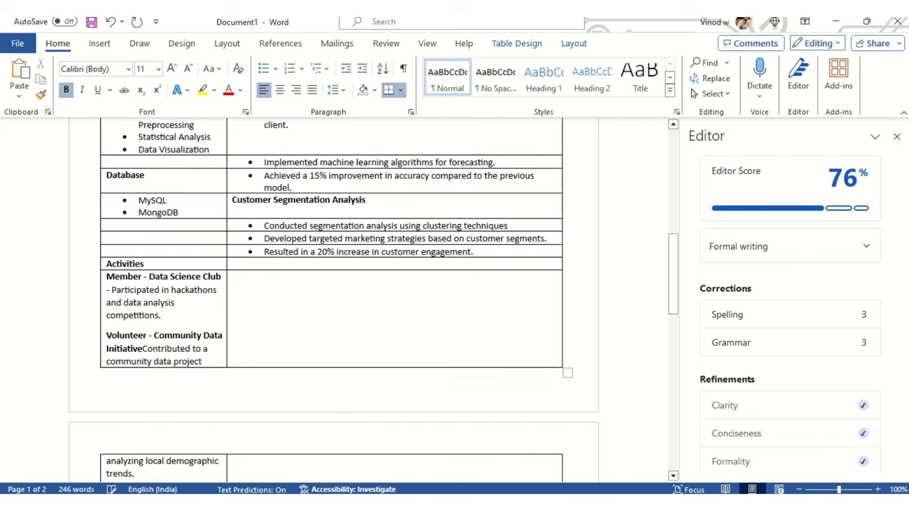
text(-)
scroll(235, 327, down, 3)
scroll(249, 264, up, 2)
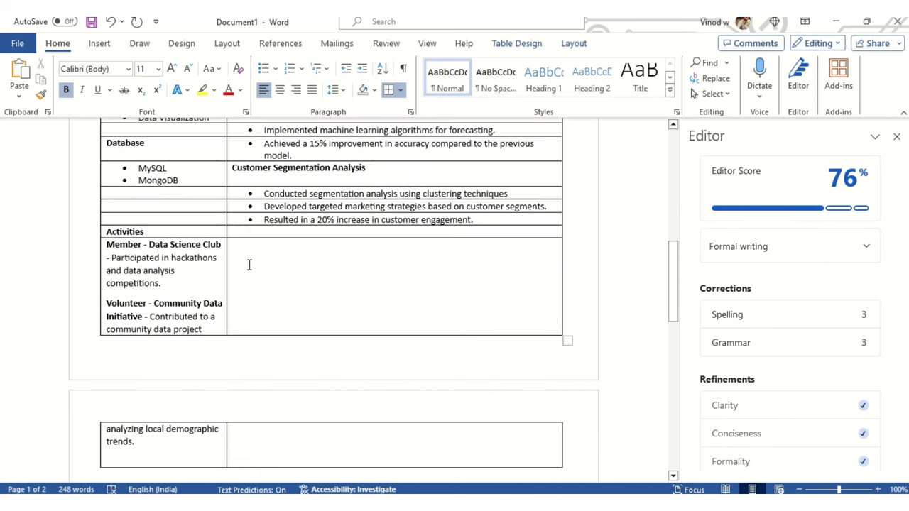
click(264, 259)
Step: Insert an empty unbulleted table row below the engagement bullet
right_click(483, 219)
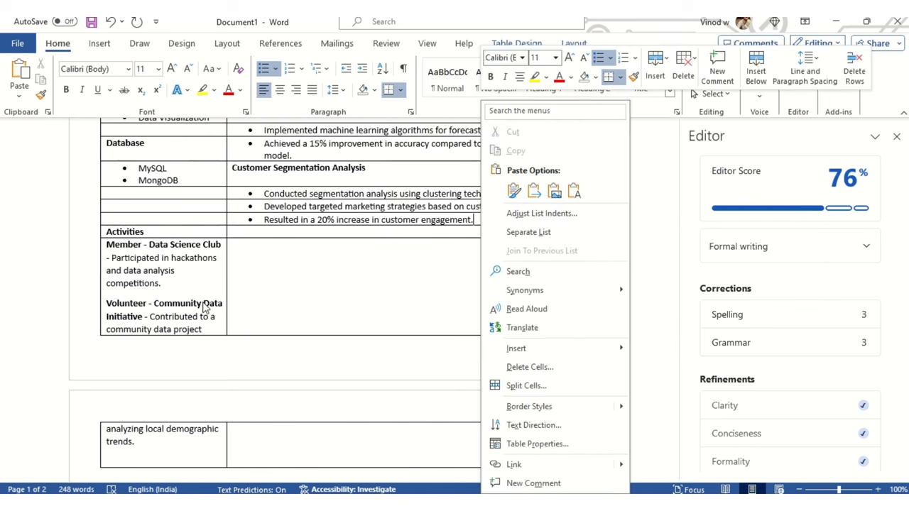
click(574, 44)
click(228, 71)
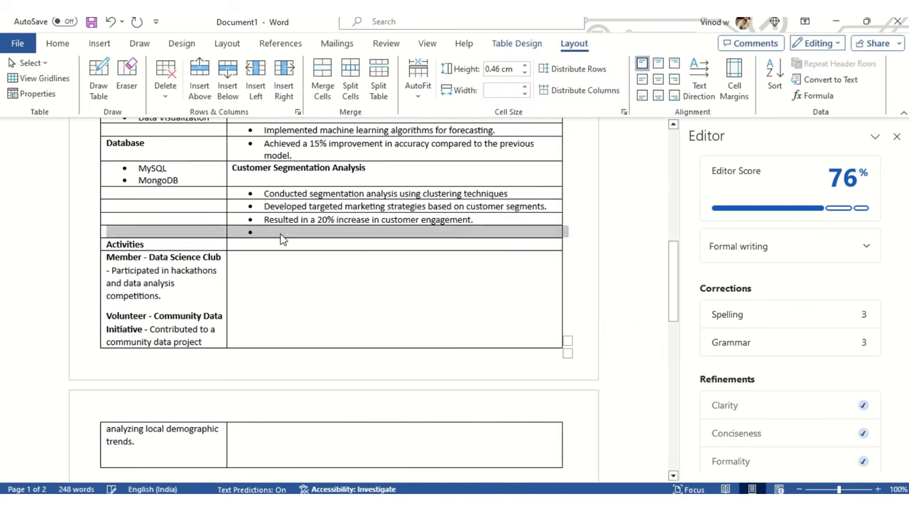
click(71, 44)
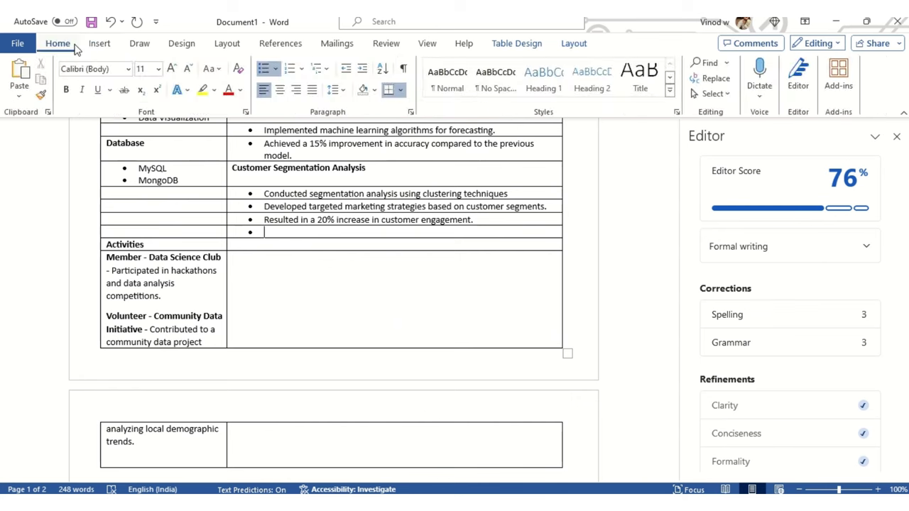
click(270, 74)
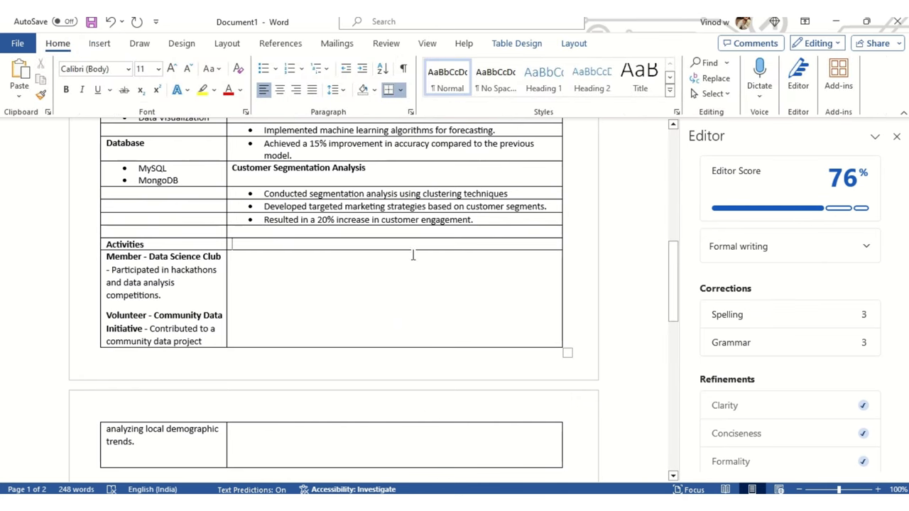
Step: Bring over the Achievements heading with its DataCamp certification and Best Poster Presentation bullets
key(alt+Tab)
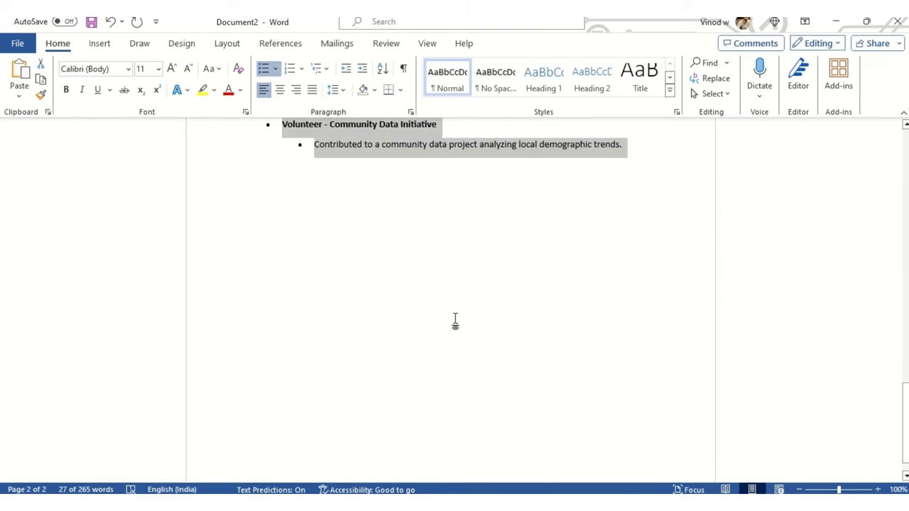
scroll(451, 327, up, 5)
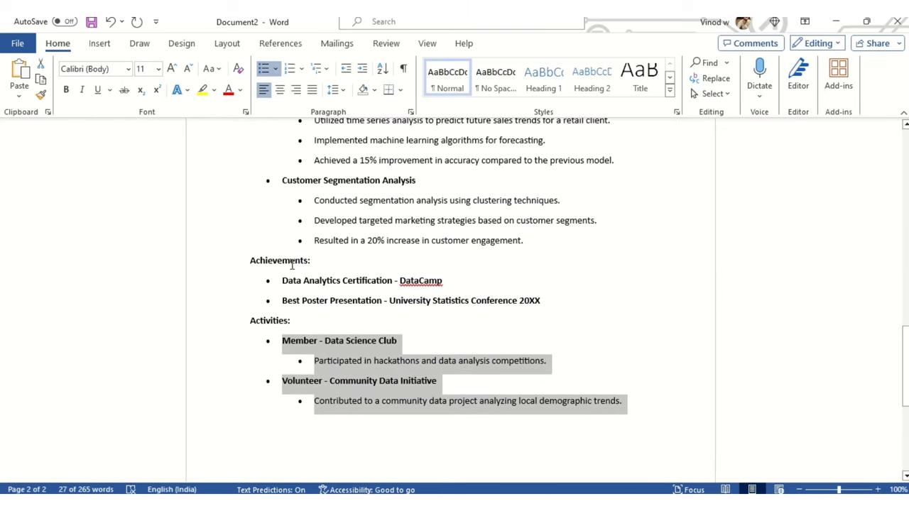
double_click(291, 264)
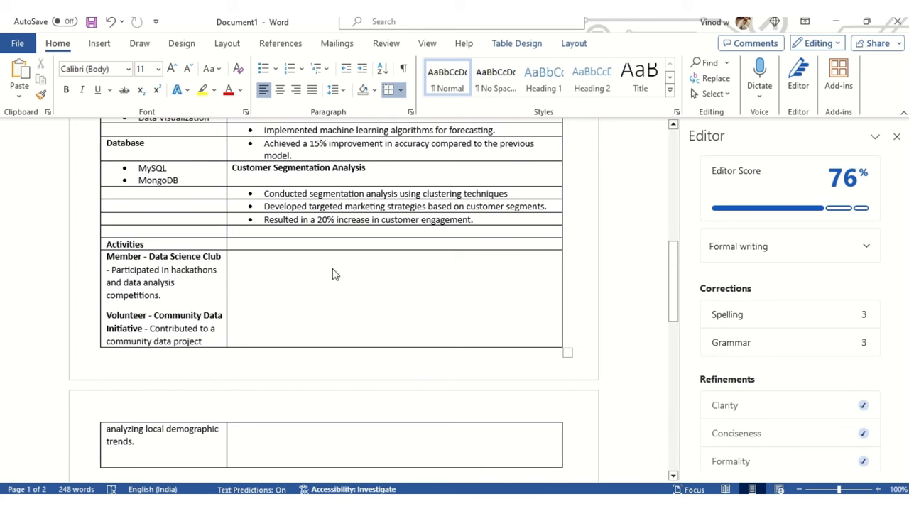
text(Achievements)
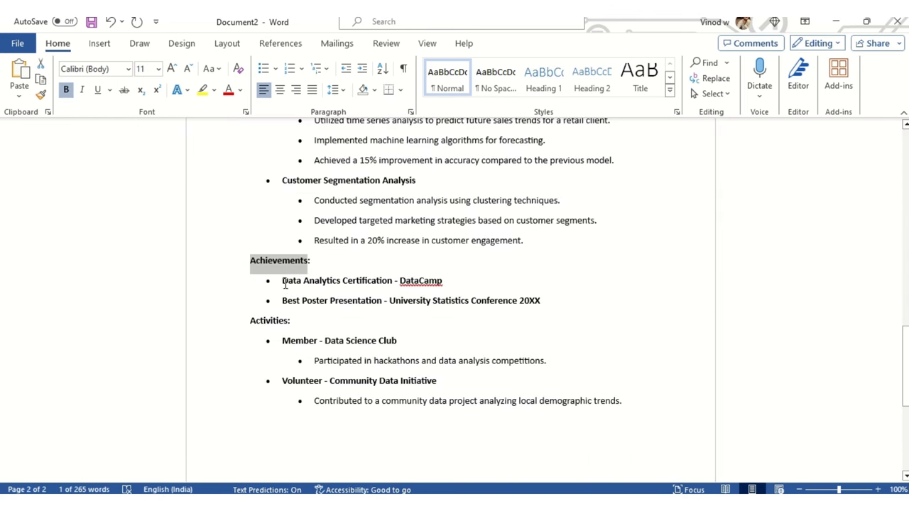
drag(285, 283, 548, 318)
key(ctrl+c)
key(alt+Tab)
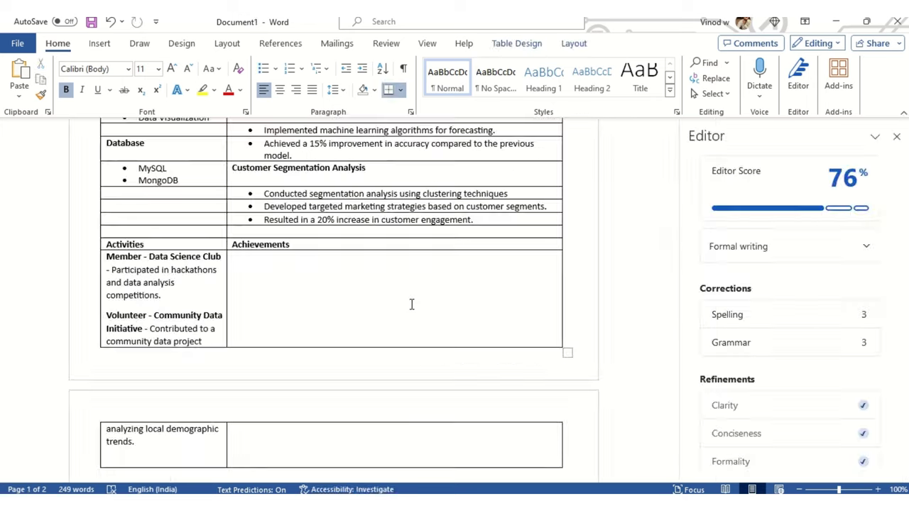
click(347, 281)
key(ctrl+v)
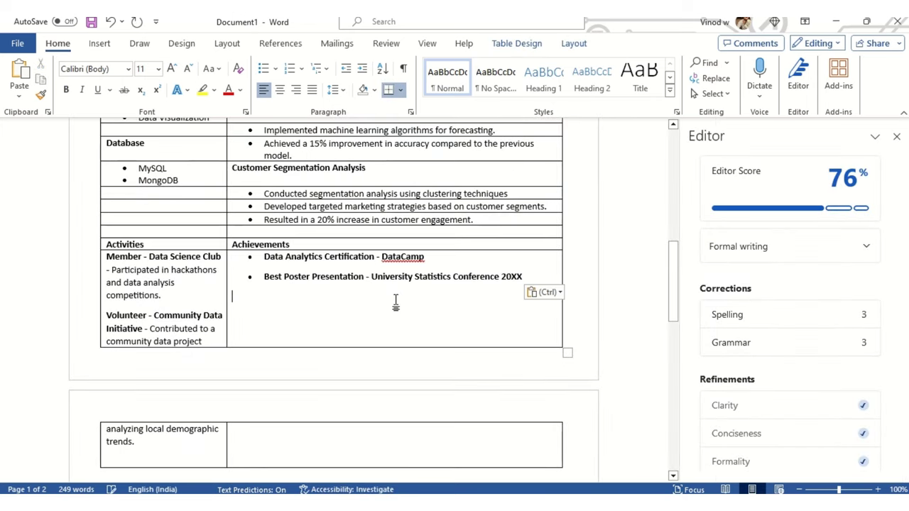
click(397, 303)
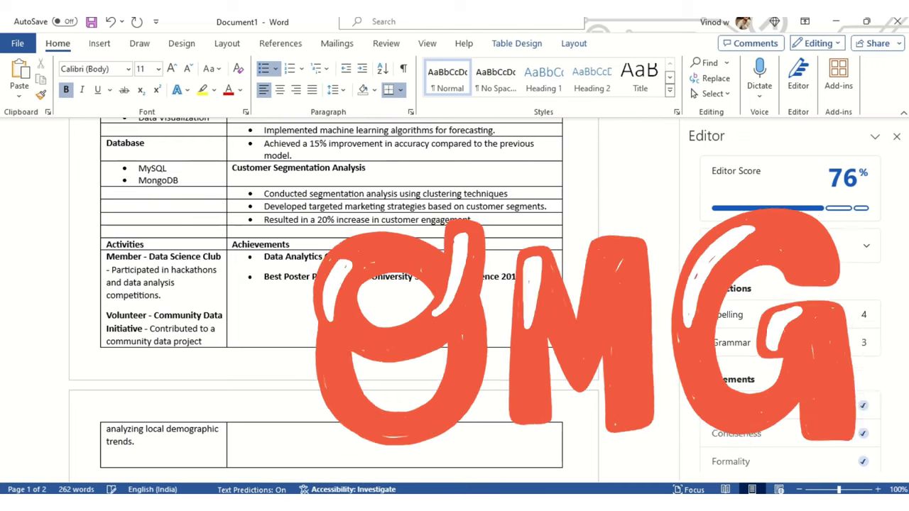
Step: Duplicate the DataCamp certification bullet and change it to 'Data Analytics Certification – Discover Talent Presents'
scroll(397, 305, down, 1)
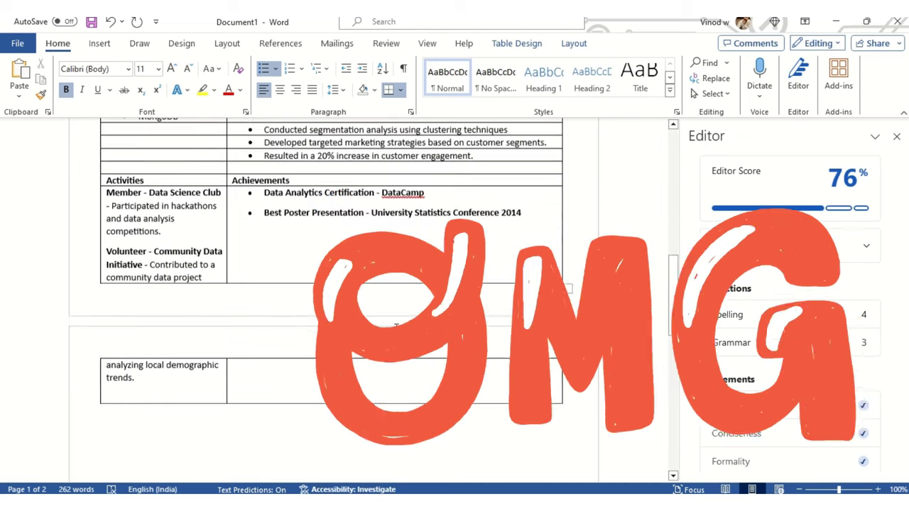
scroll(392, 325, down, 2)
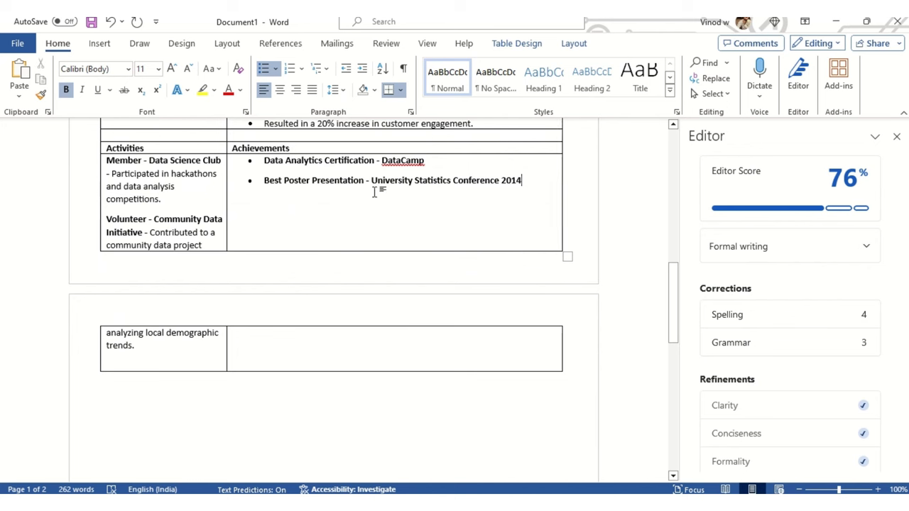
drag(435, 160, 272, 169)
key(ctrl+c)
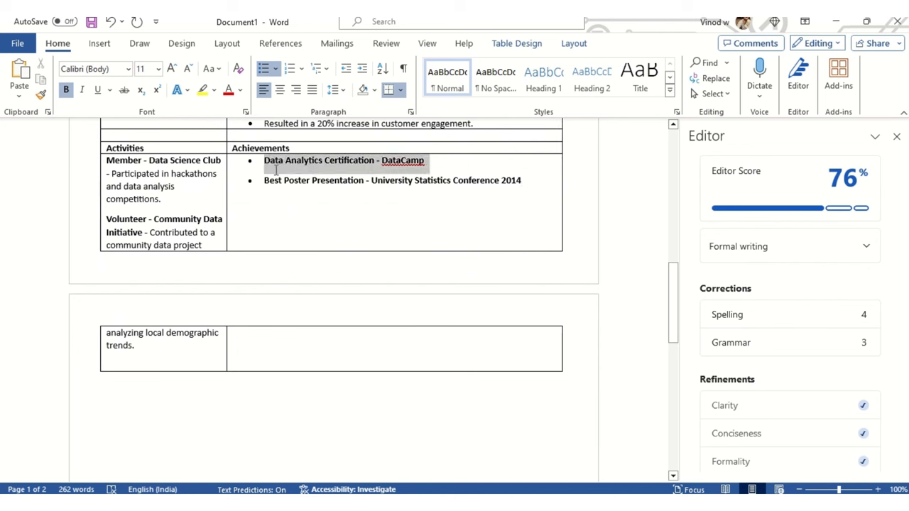
click(442, 164)
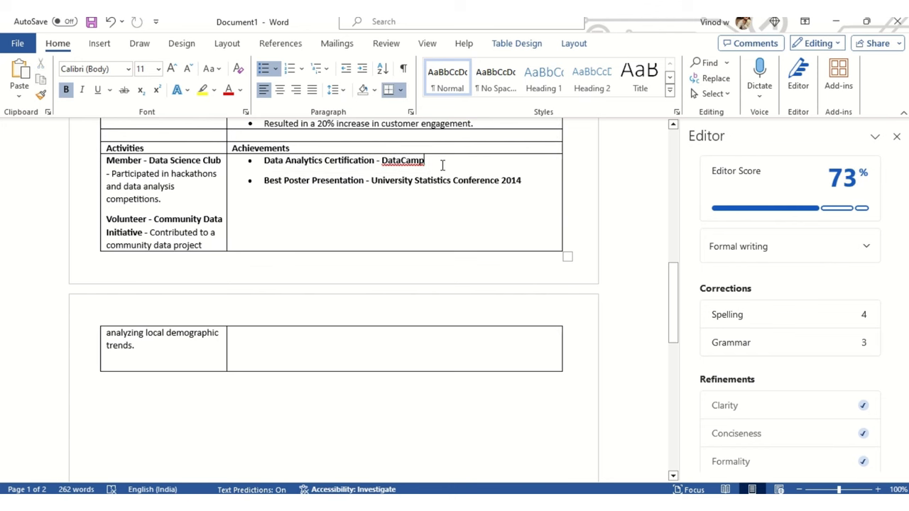
key(Return)
key(ctrl+v)
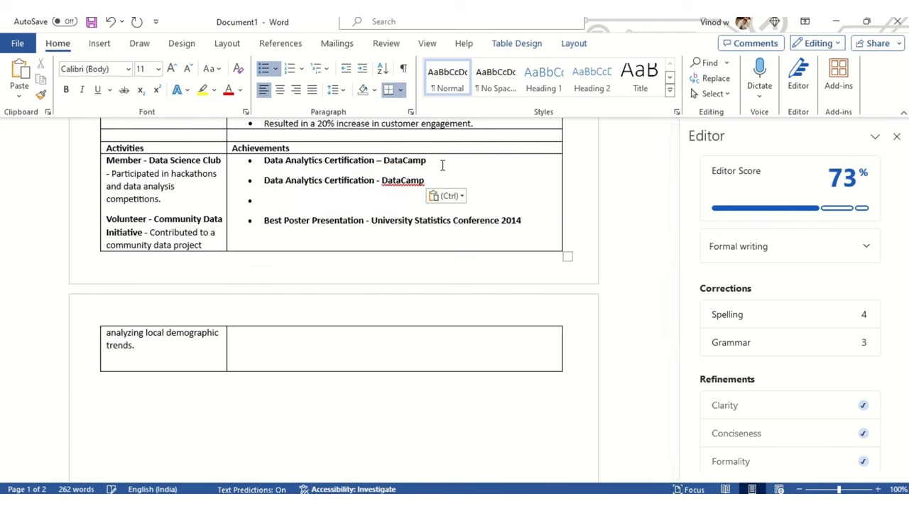
key(BackSpace)
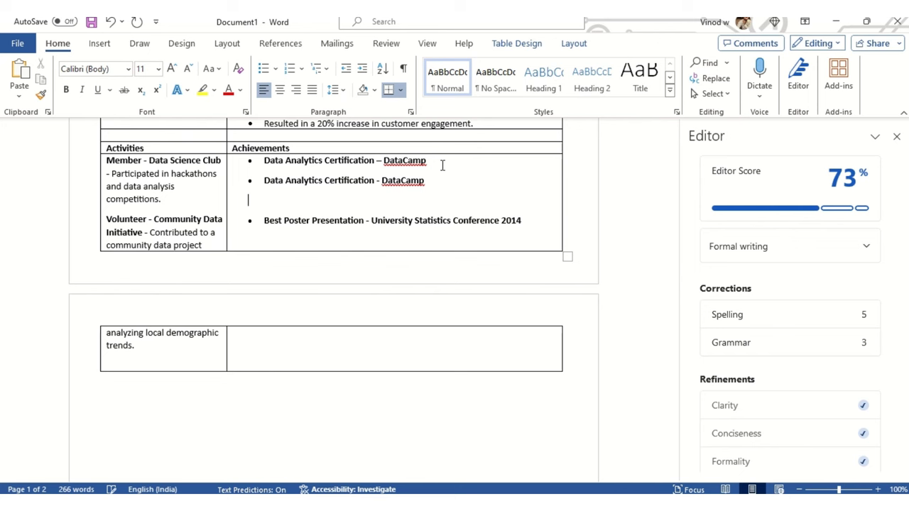
key(BackSpace)
key(BackSpace)
key(BackSpace)
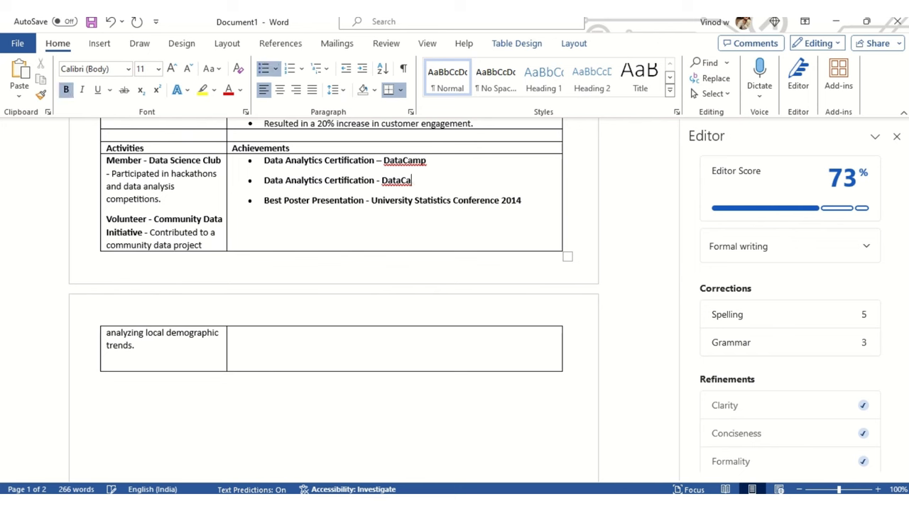
key(BackSpace)
key(BackSpace)
key(BackSpace)
key(BackSpace)
text(er Talent Presents)
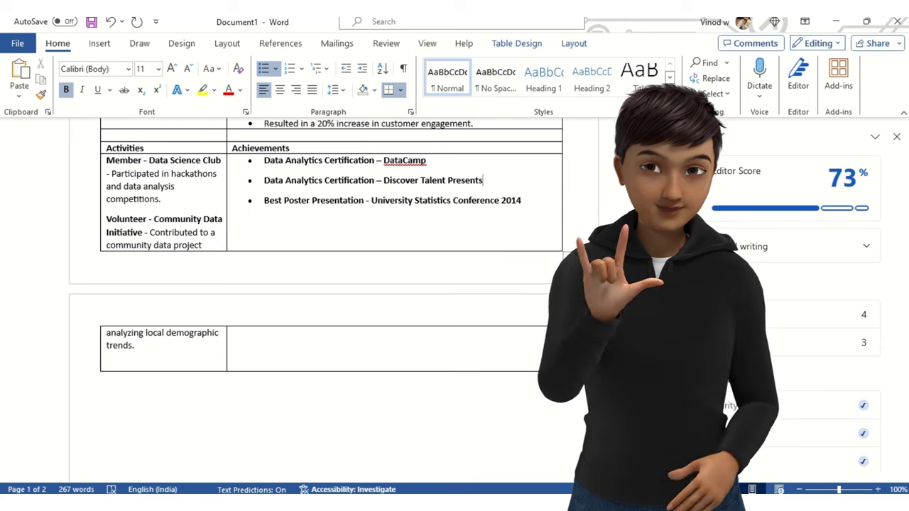
Step: Select the resume table's top row and bring up the Table Design options
scroll(371, 285, down, 1)
scroll(371, 285, down, 3)
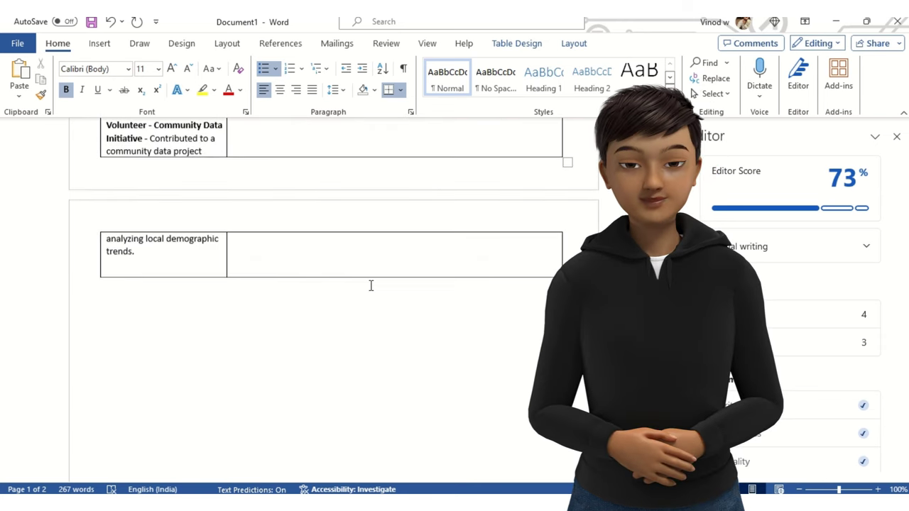
click(362, 327)
scroll(363, 327, up, 5)
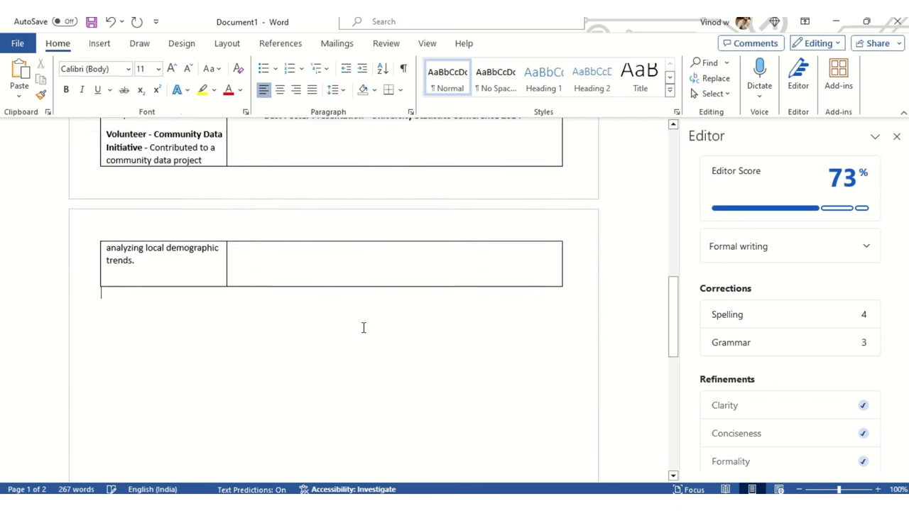
scroll(365, 327, up, 6)
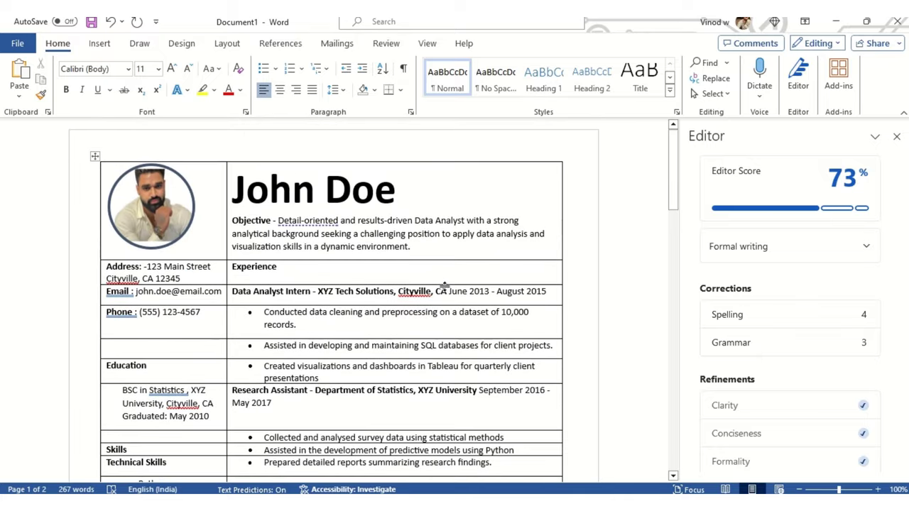
drag(213, 241, 435, 232)
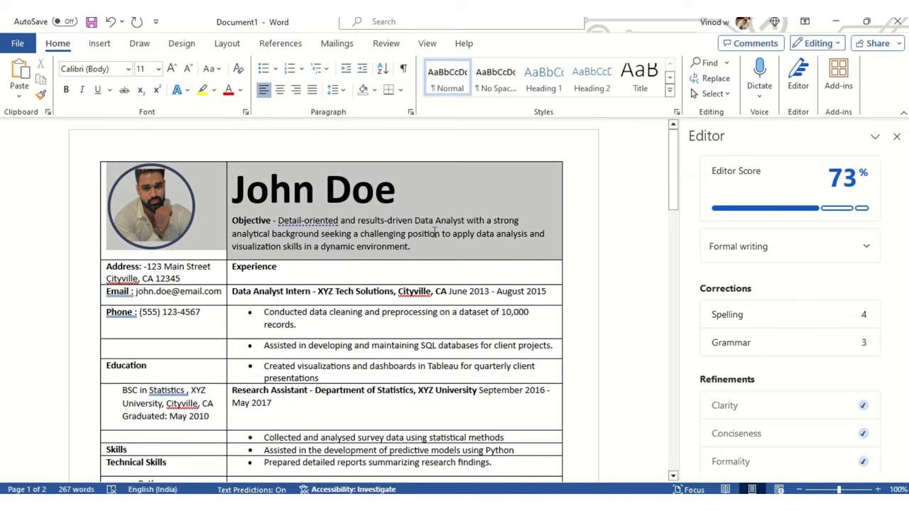
click(521, 46)
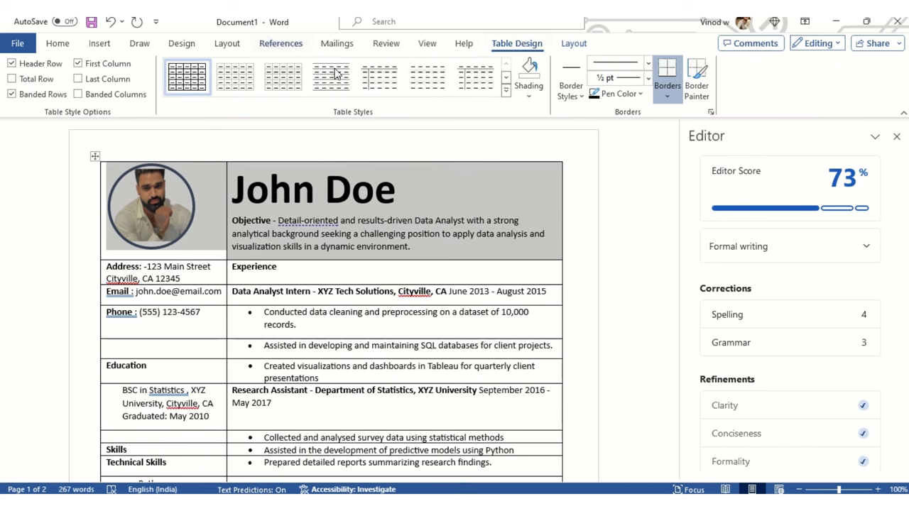
click(386, 318)
Step: Scroll through the resume to review it down to page 2
scroll(389, 316, down, 10)
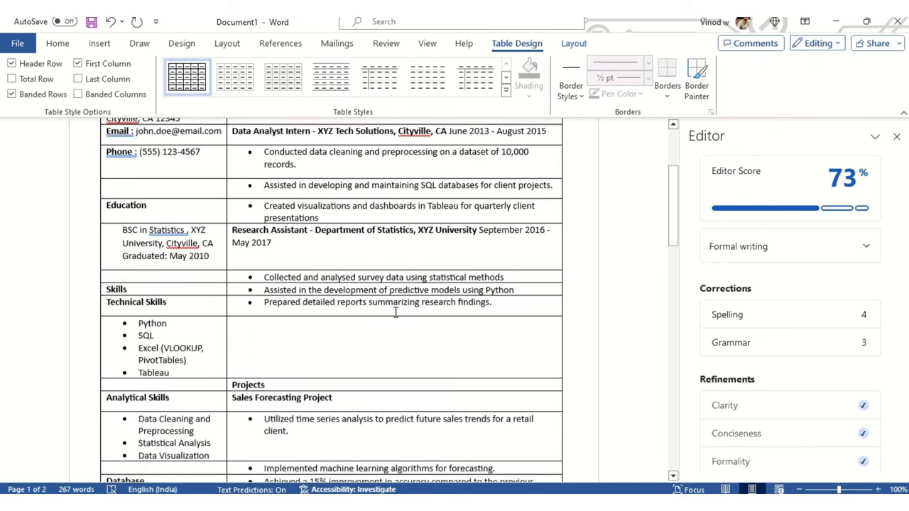
scroll(399, 309, down, 10)
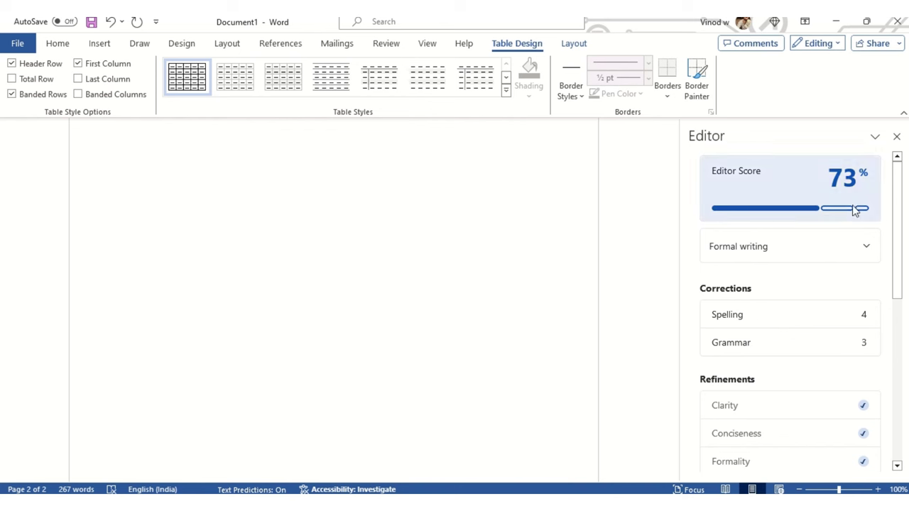
mouse_move(852, 209)
mouse_move(852, 194)
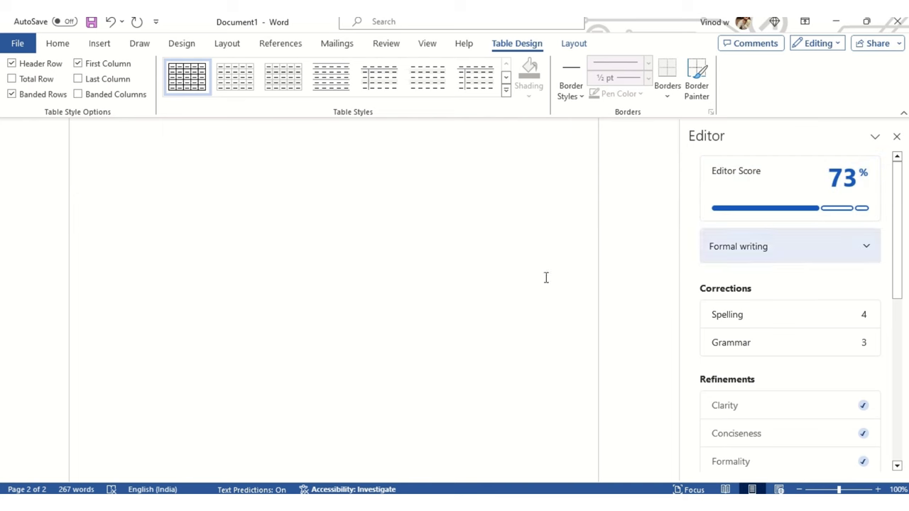
scroll(280, 335, up, 5)
scroll(280, 335, up, 6)
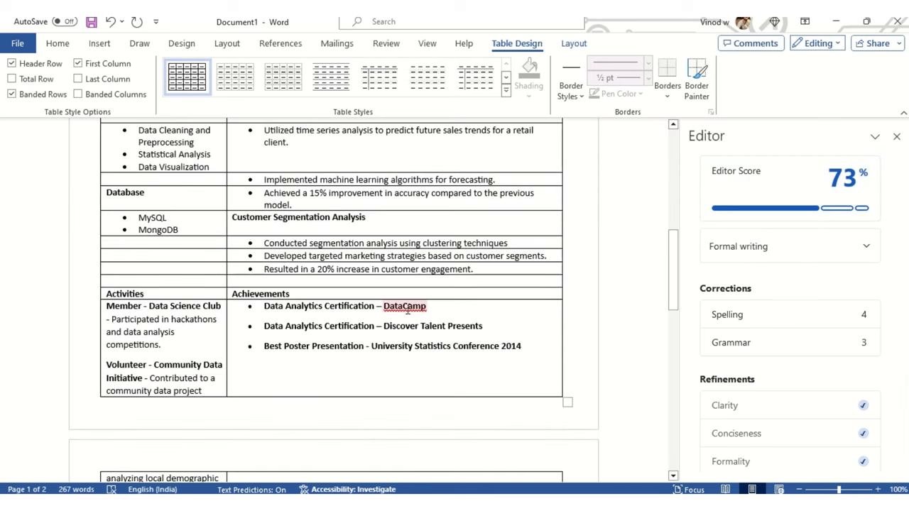
Step: Add DataCamp and Cityville to the spelling dictionary
right_click(407, 306)
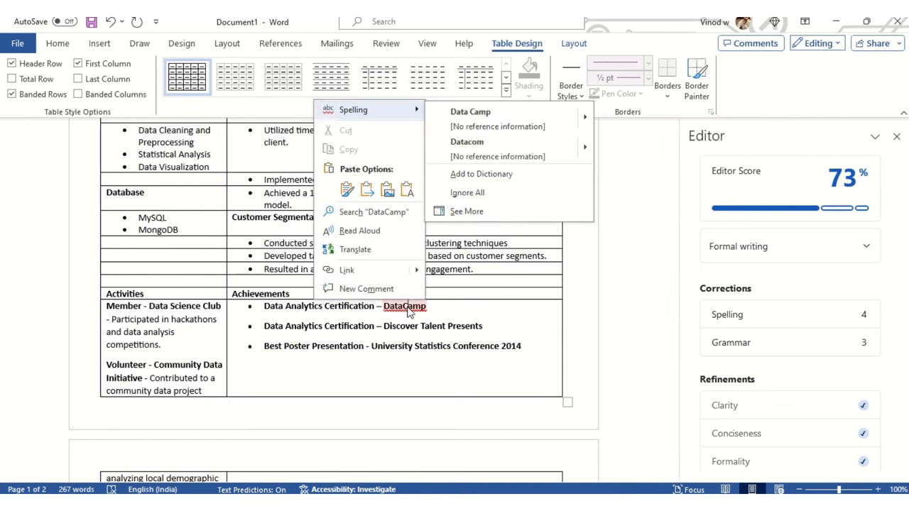
click(504, 175)
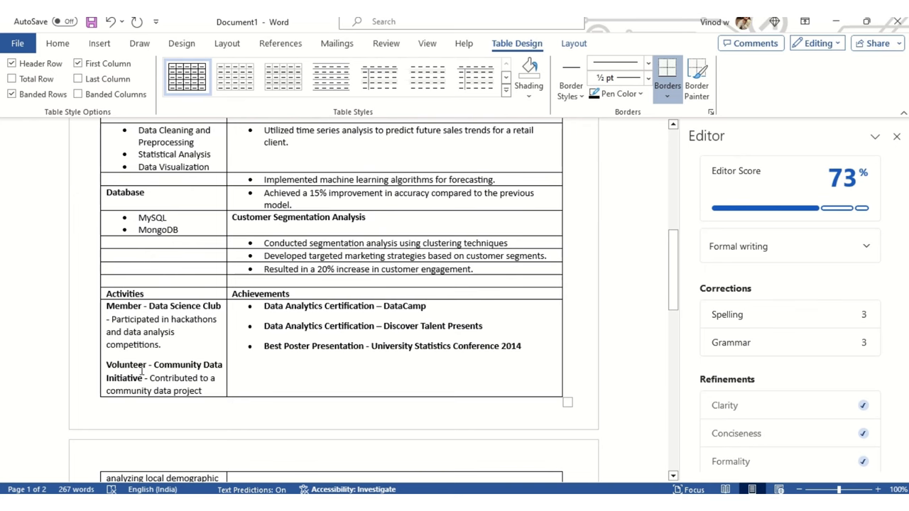
scroll(193, 308, up, 7)
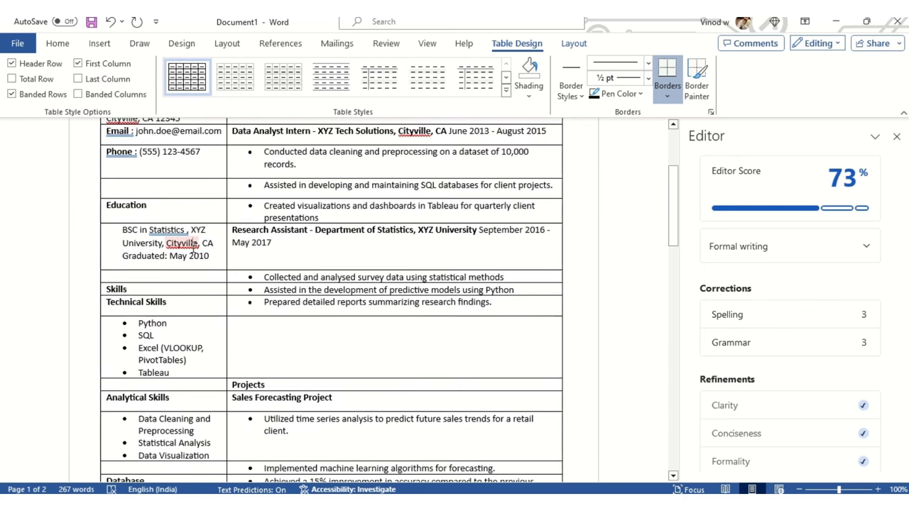
right_click(193, 245)
click(258, 355)
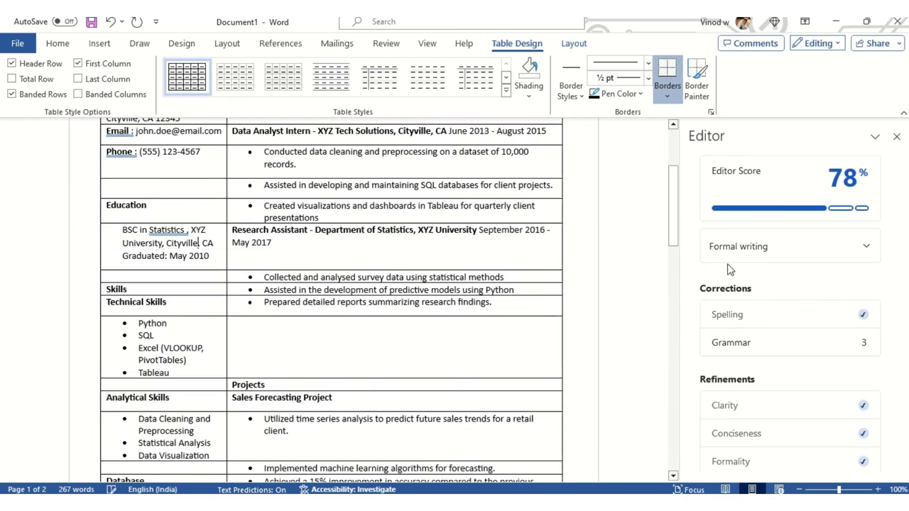
Step: Stop flagging the space-before-punctuation issue on the Statistics line
scroll(177, 274, up, 2)
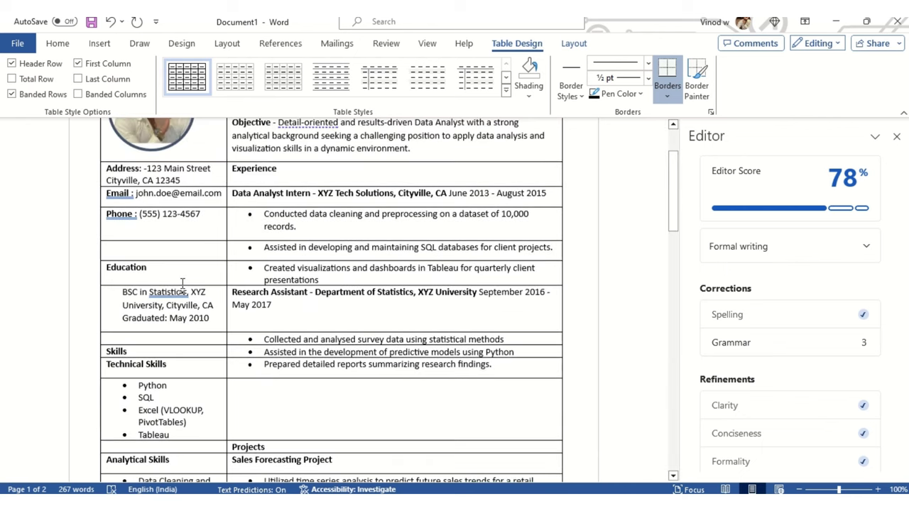
right_click(183, 282)
key(Escape)
right_click(167, 303)
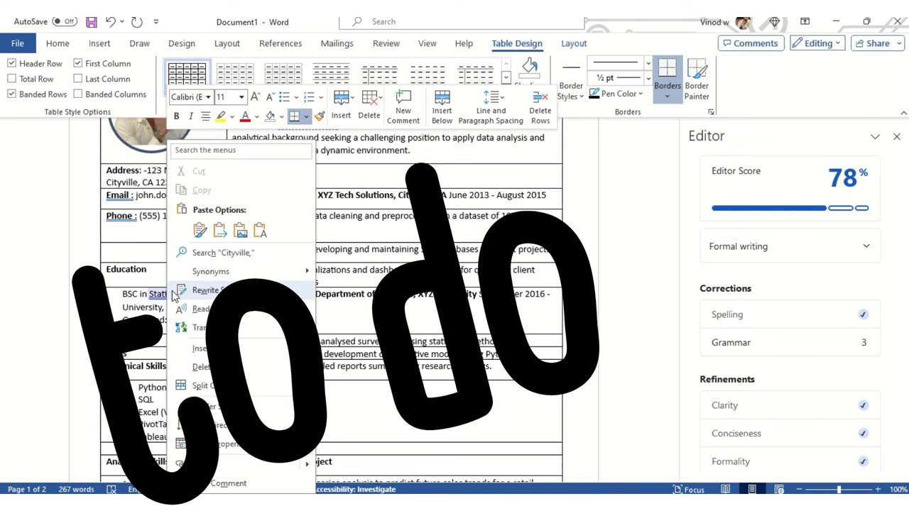
key(Escape)
right_click(167, 298)
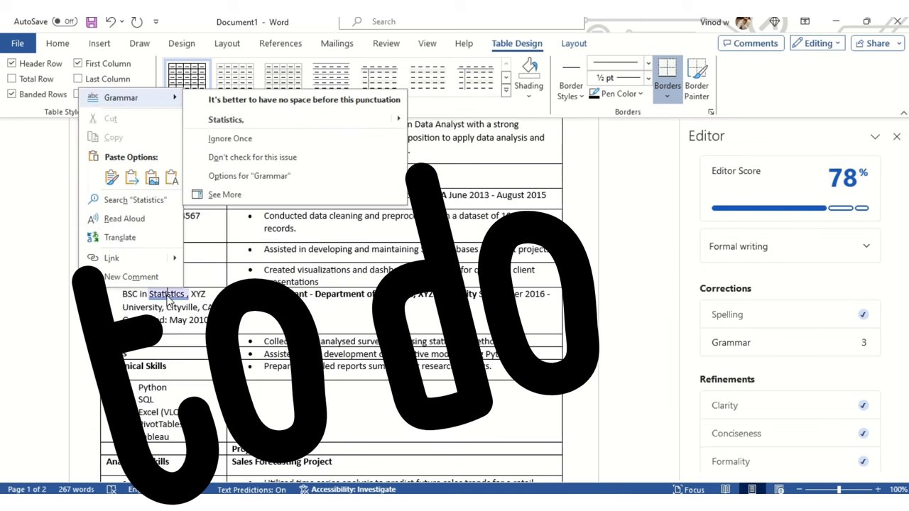
click(253, 157)
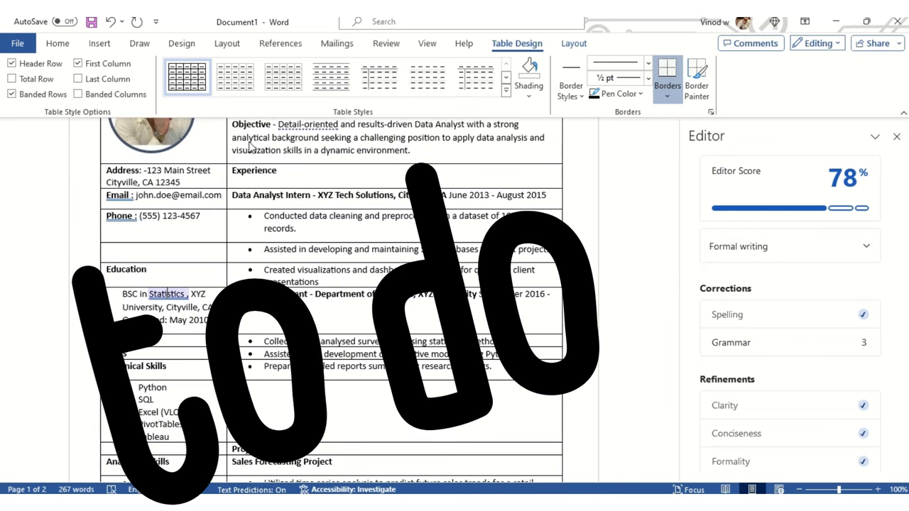
Step: Correct the labels to 'Phone:' and 'Email:' and ignore the Detail-oriented flag
right_click(116, 216)
click(170, 254)
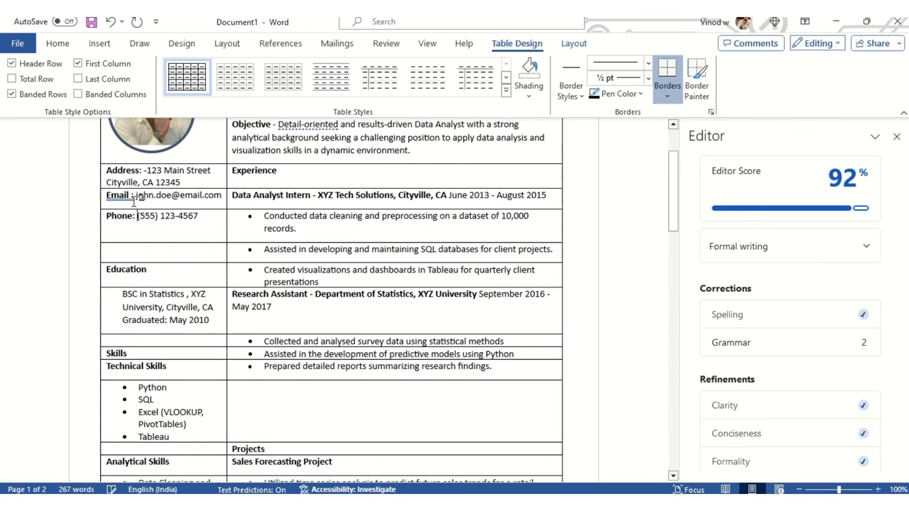
right_click(130, 201)
click(167, 234)
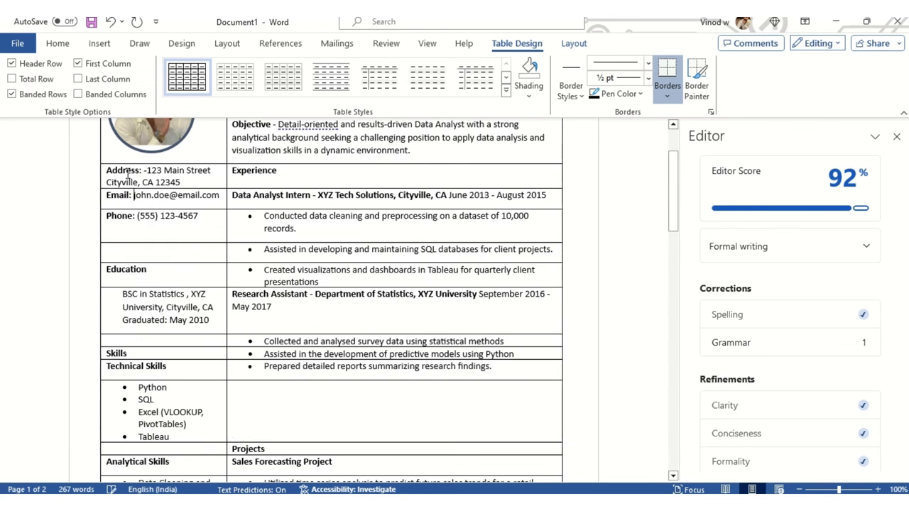
scroll(489, 292, up, 3)
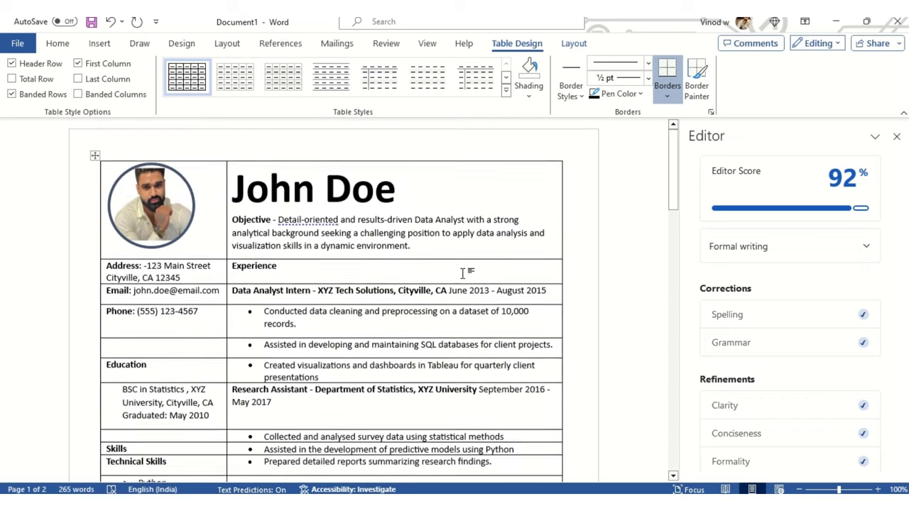
right_click(316, 222)
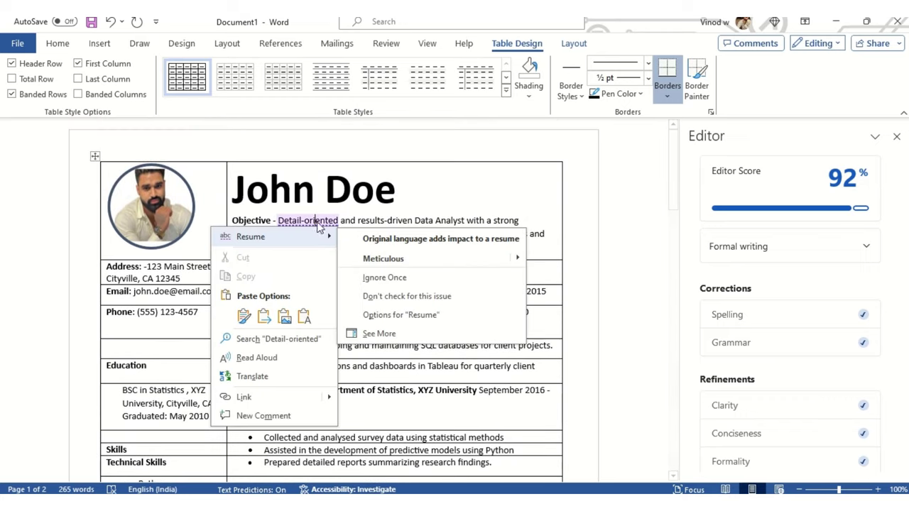
click(407, 280)
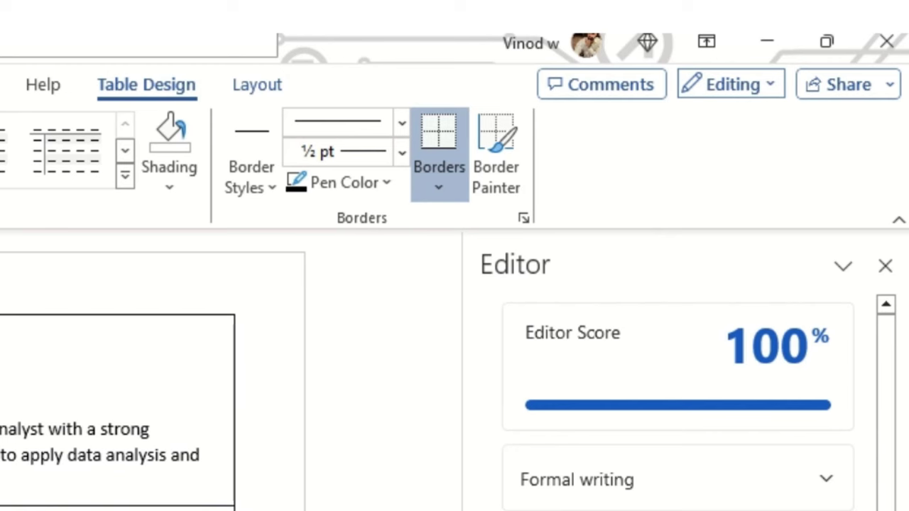
Step: Close the Editor pane and select the resume table's top row
scroll(678, 398, down, 6)
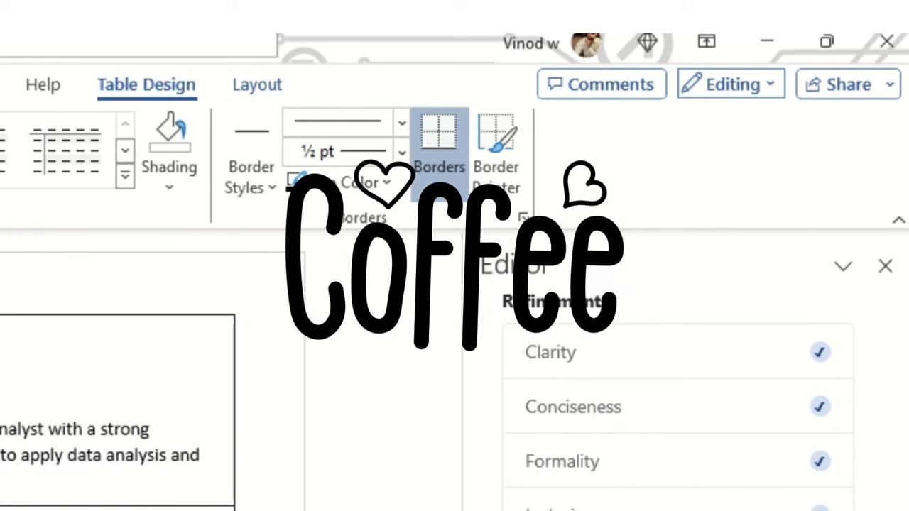
scroll(561, 345, up, 6)
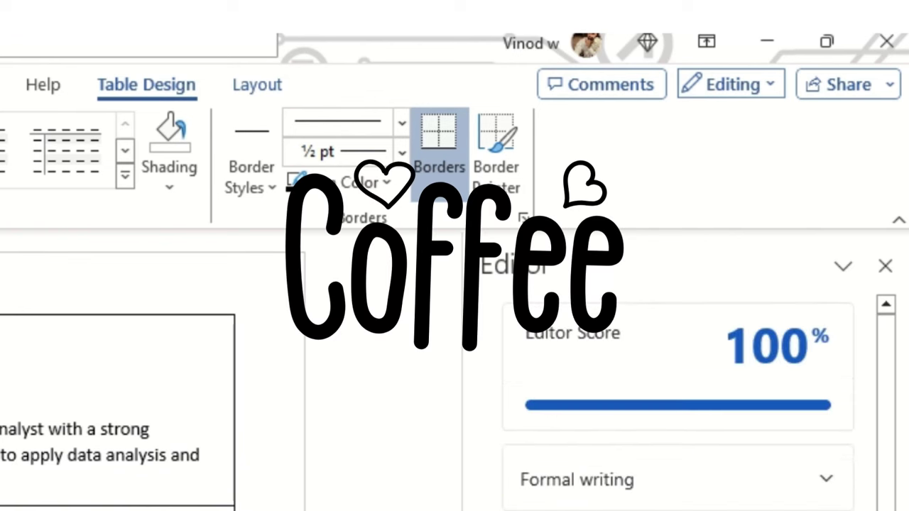
click(884, 267)
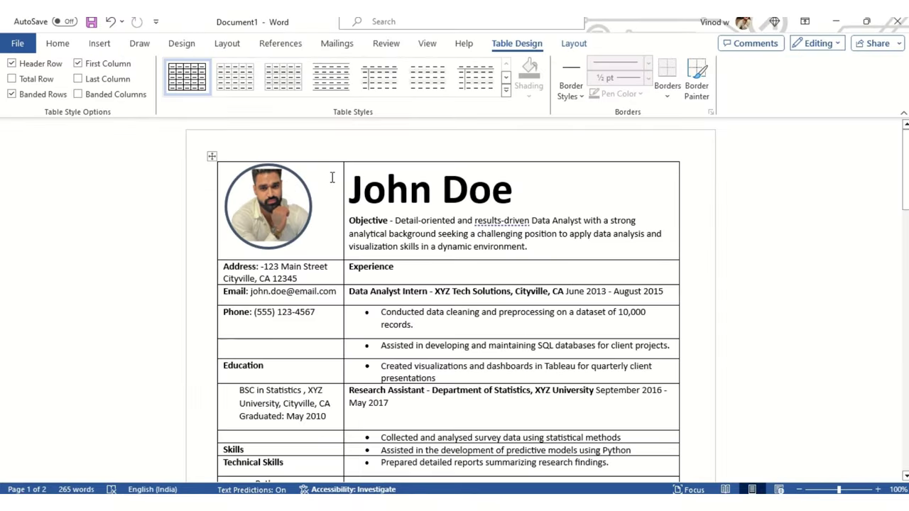
drag(331, 177, 551, 180)
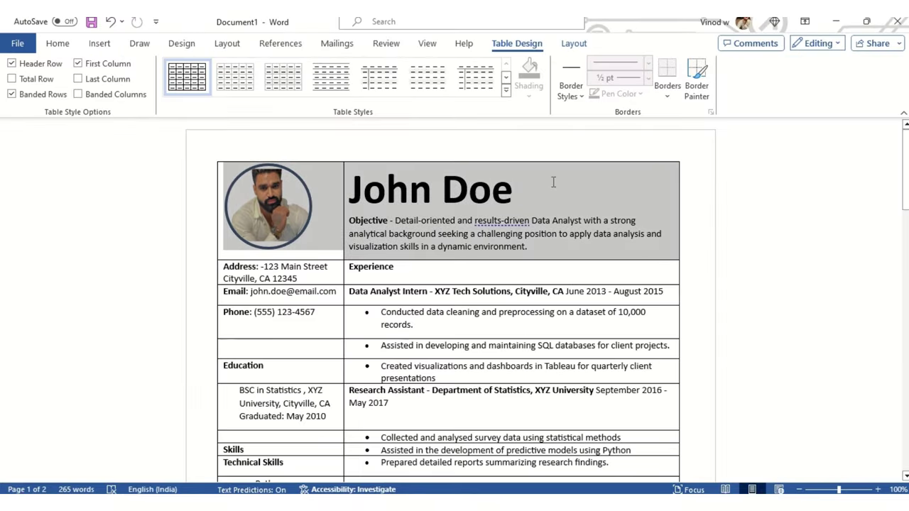
Step: Show the Table Design shading colours for the selected top row
click(528, 95)
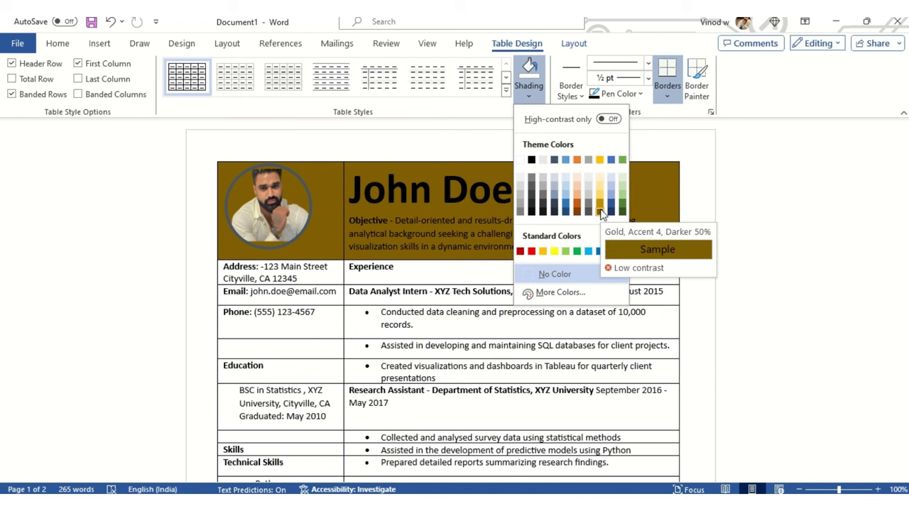
Step: Shade the header row with a custom indigo blue from the full colour picker
click(581, 310)
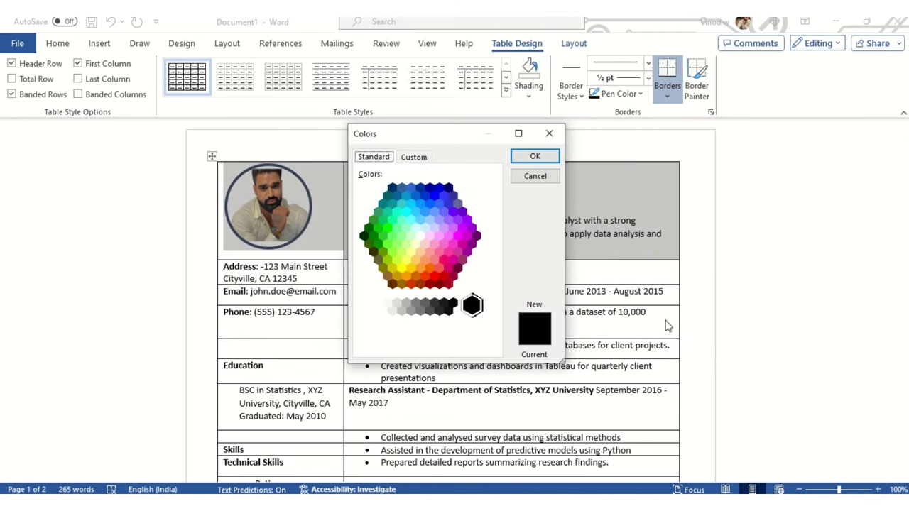
click(431, 203)
click(440, 203)
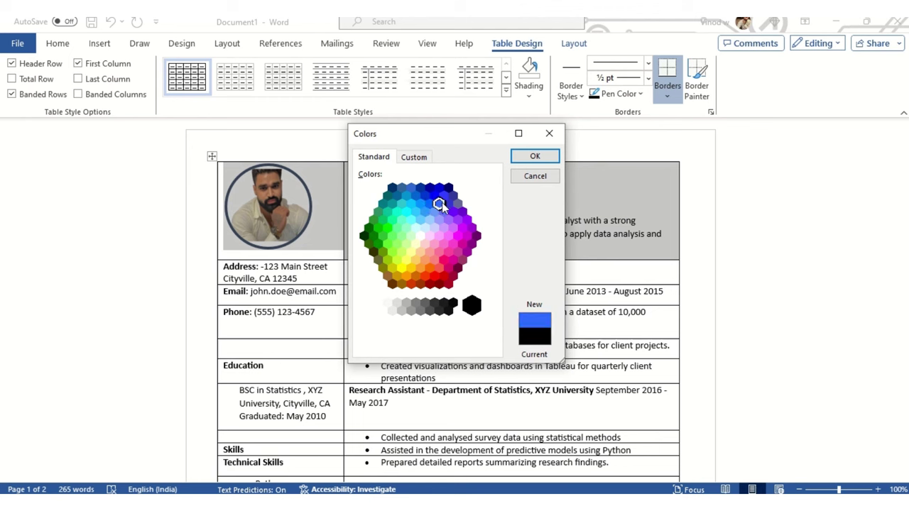
click(449, 206)
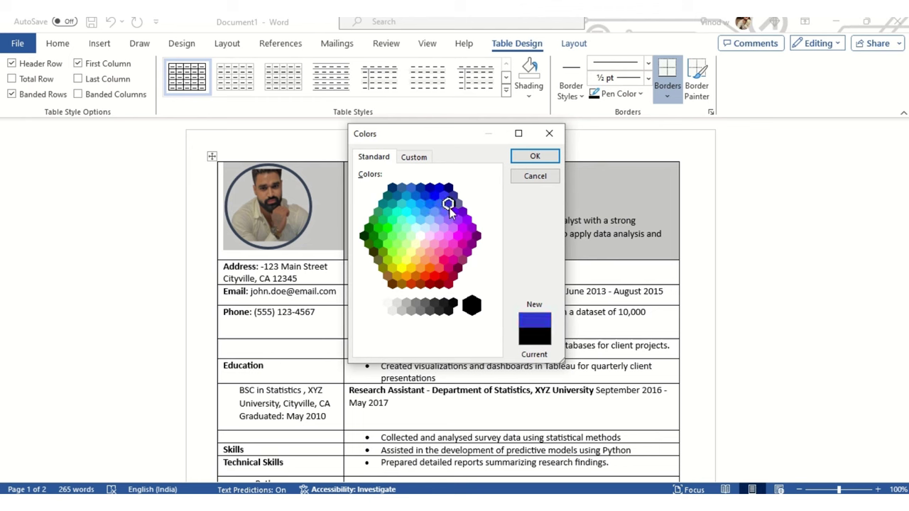
click(535, 157)
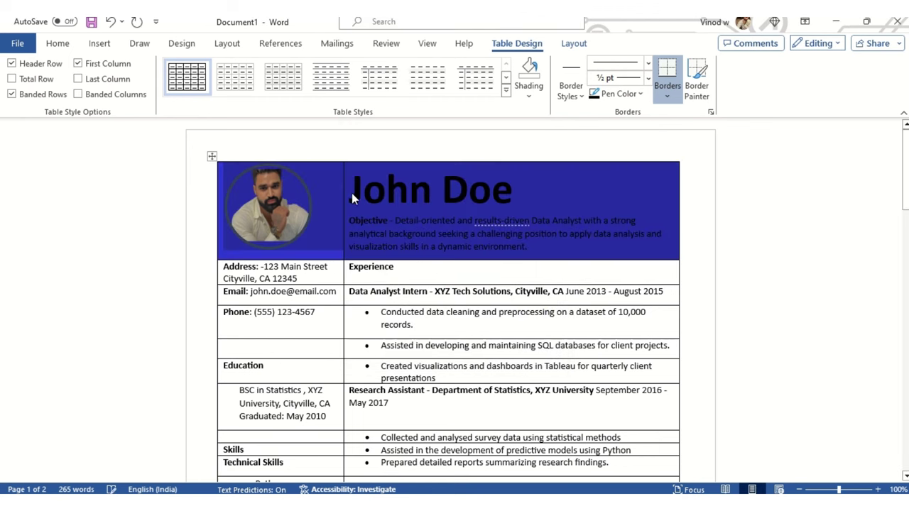
click(363, 189)
Step: Make the name and Objective text in the header white
drag(351, 189, 645, 243)
click(658, 222)
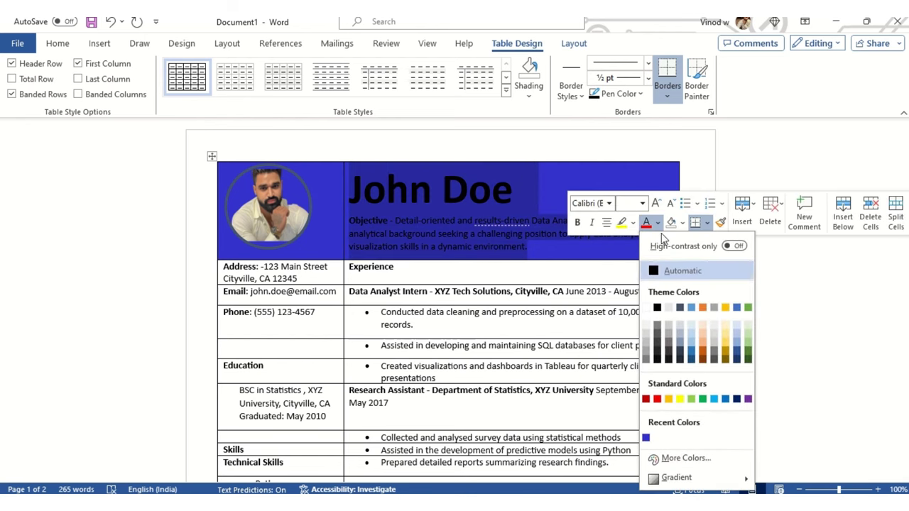
click(669, 306)
click(321, 247)
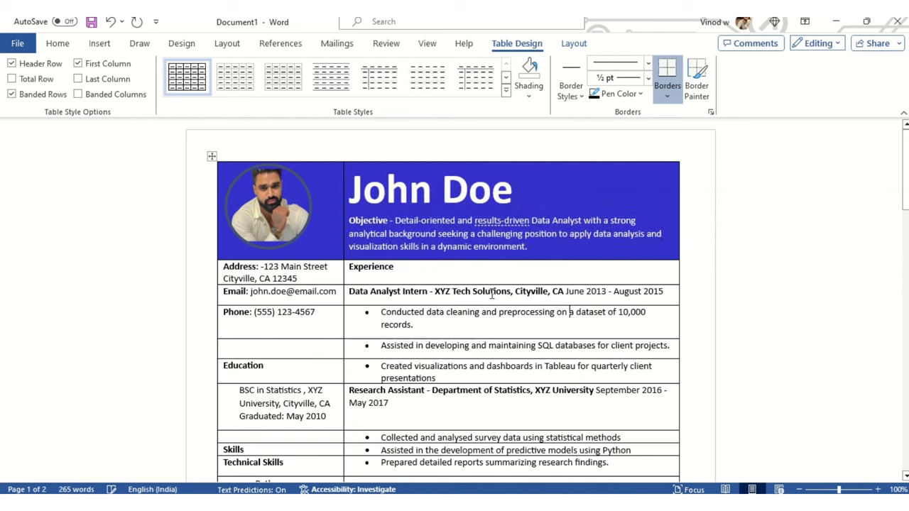
click(302, 237)
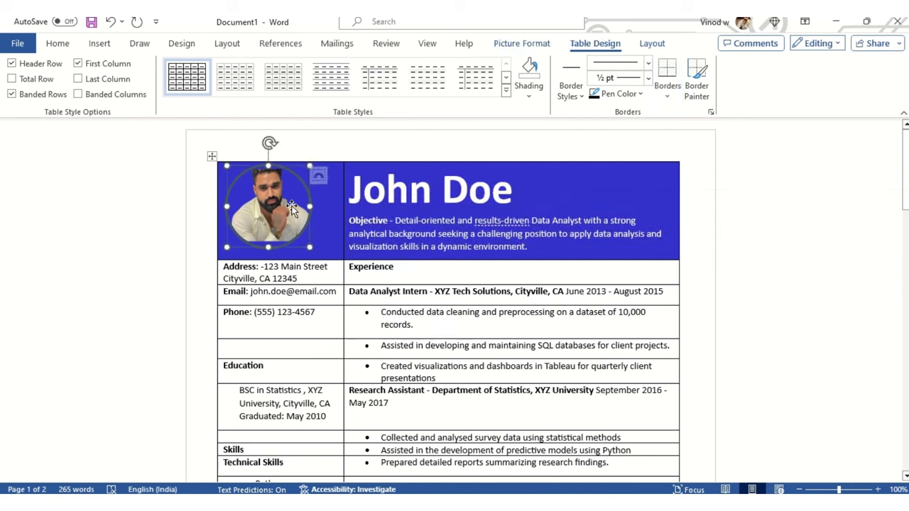
Step: Set the photo's text wrapping to Square and nudge it slightly right and down
click(330, 177)
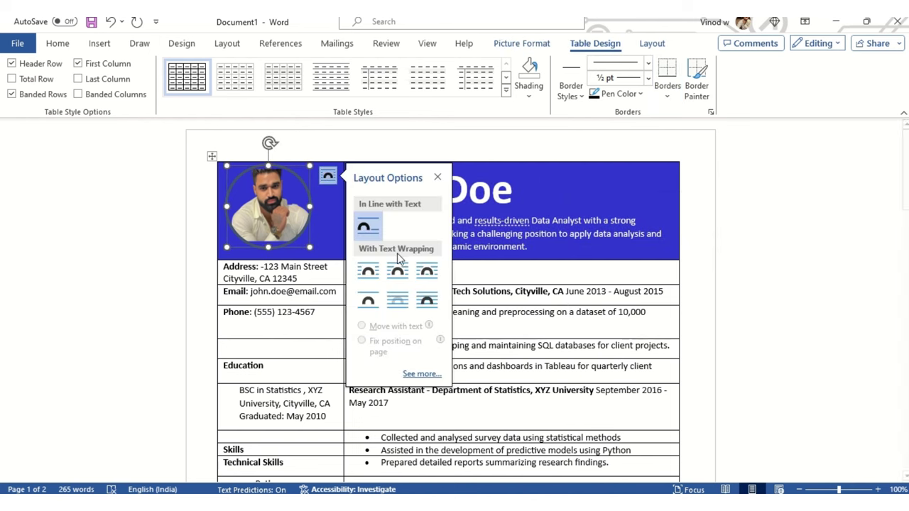
click(402, 274)
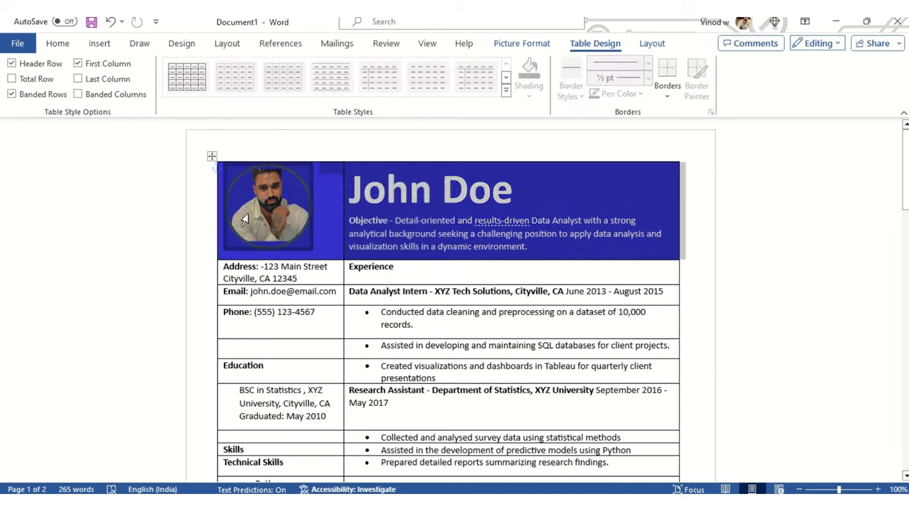
right_click(273, 208)
key(Escape)
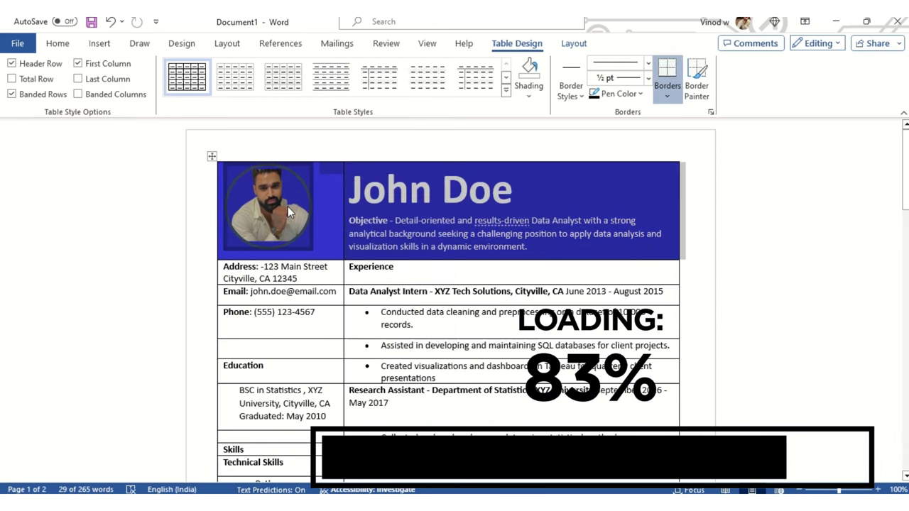
click(297, 221)
drag(297, 221, 308, 227)
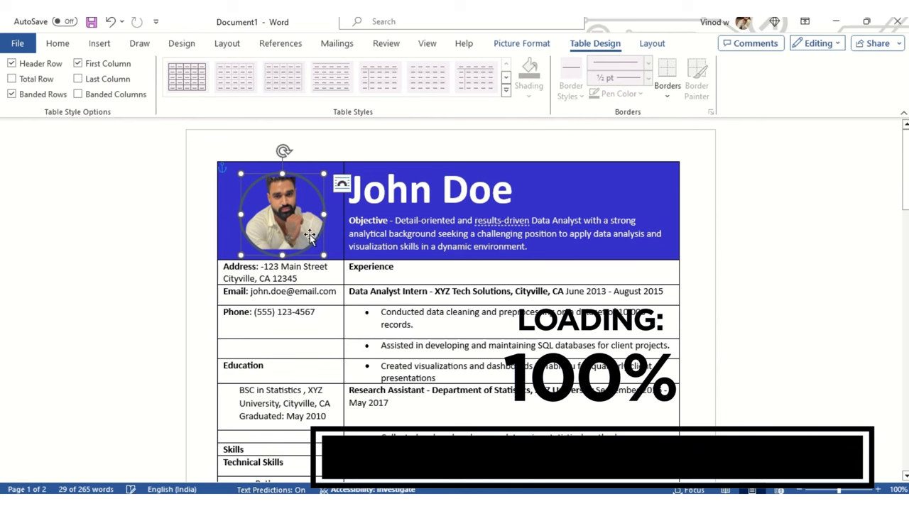
click(310, 227)
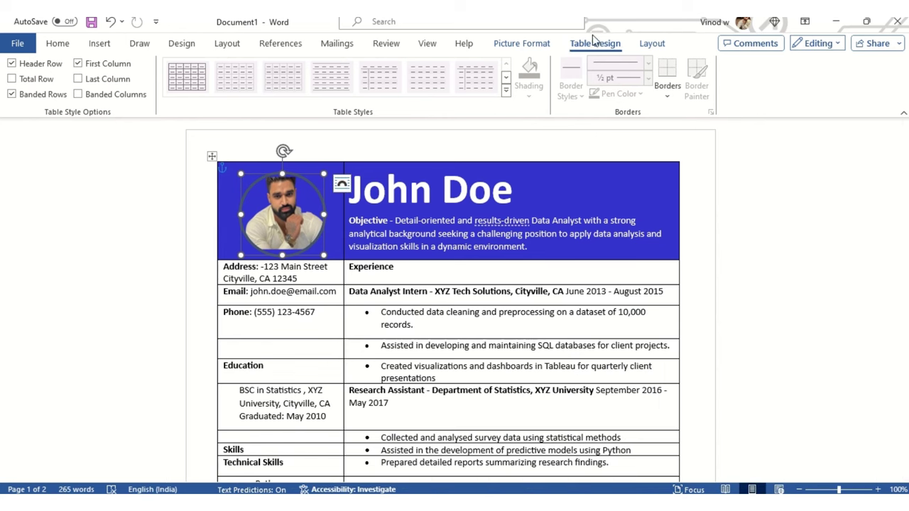
Step: Give the profile photo a white picture border
click(650, 44)
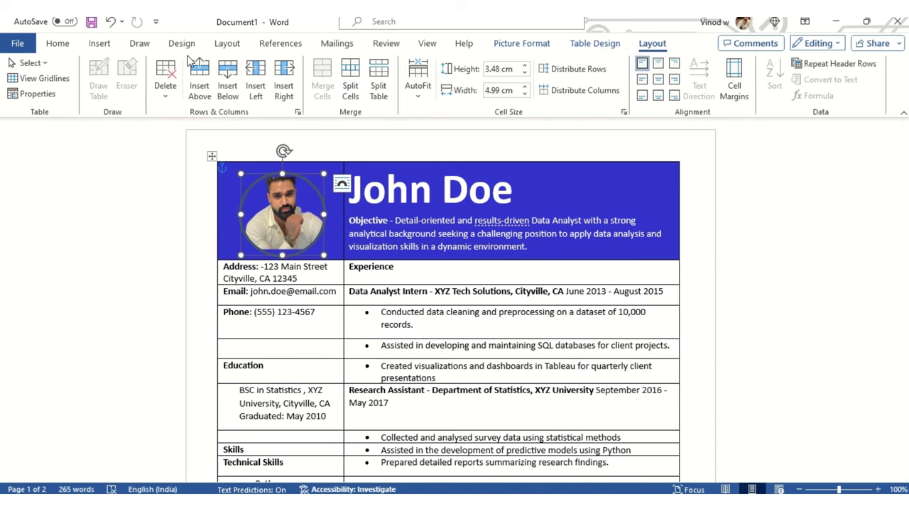
click(546, 45)
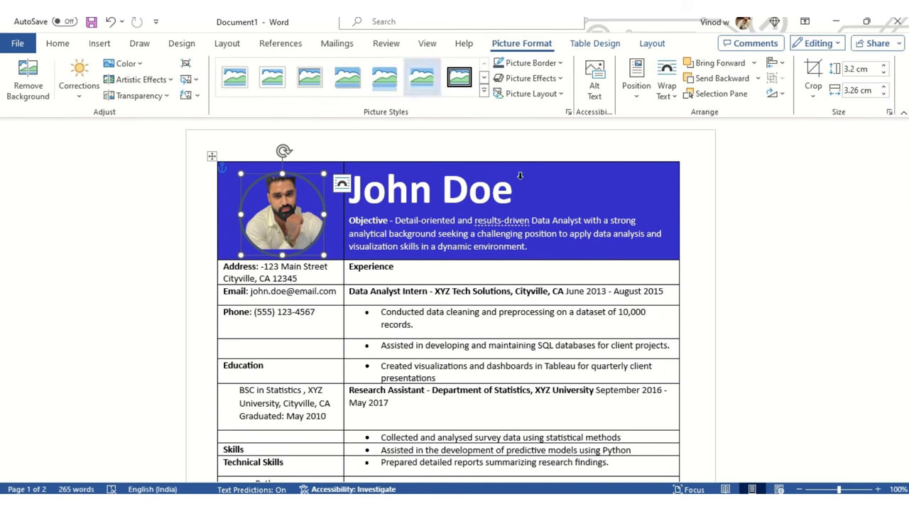
click(560, 63)
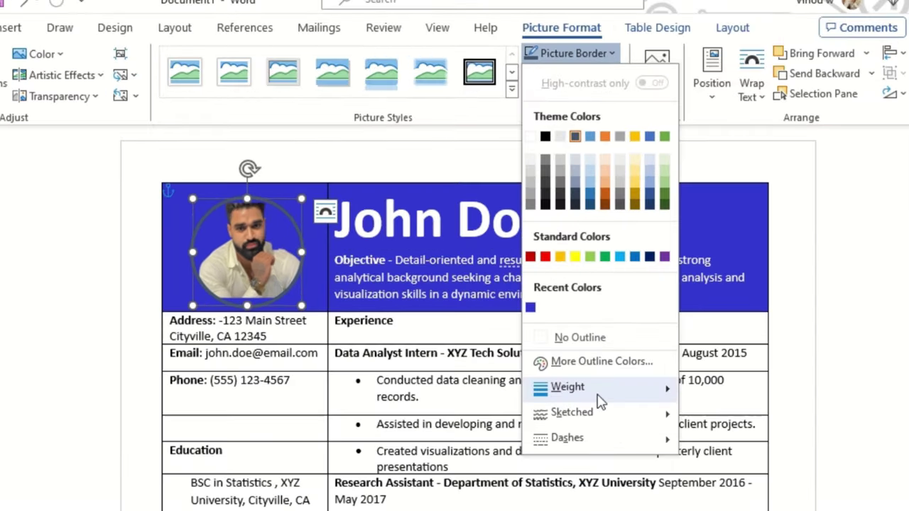
mouse_move(551, 317)
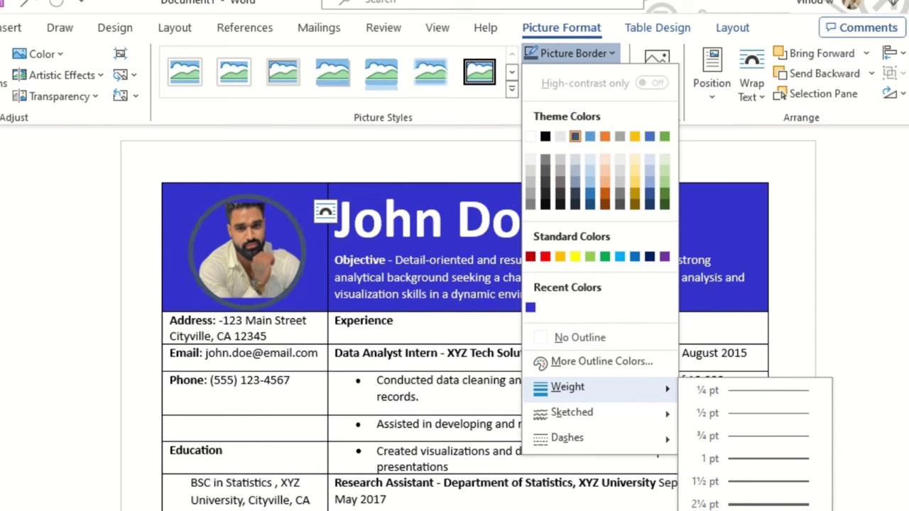
click(709, 390)
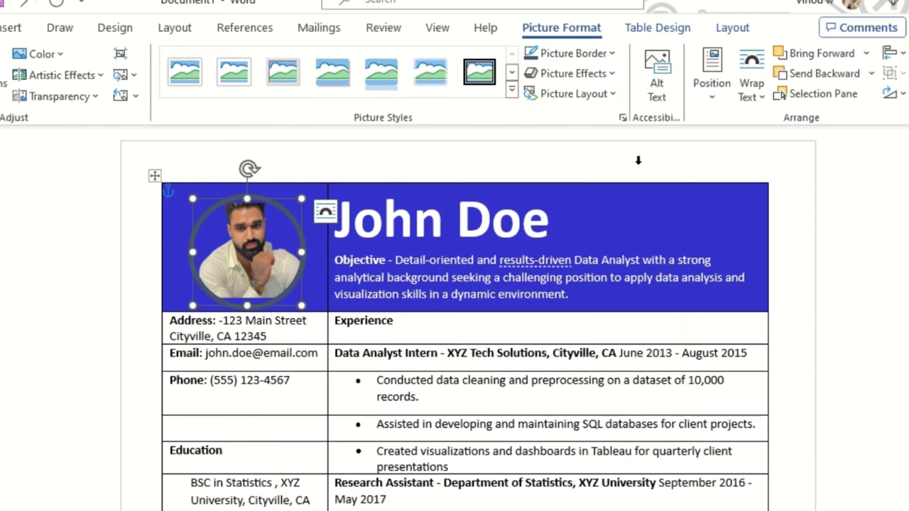
click(609, 57)
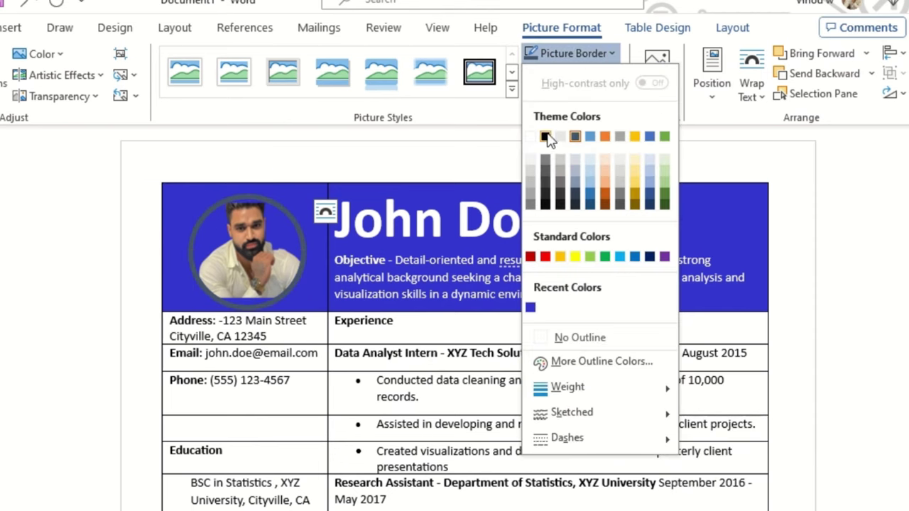
mouse_move(631, 391)
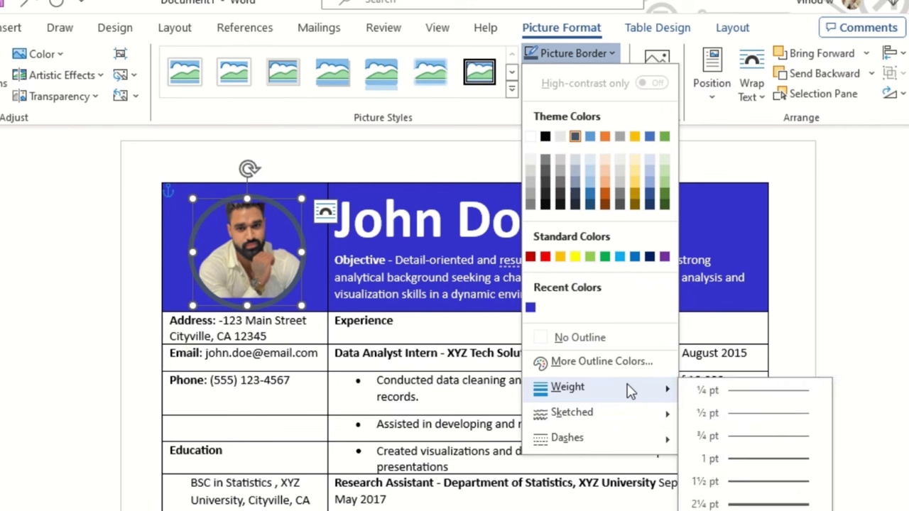
click(530, 137)
click(118, 304)
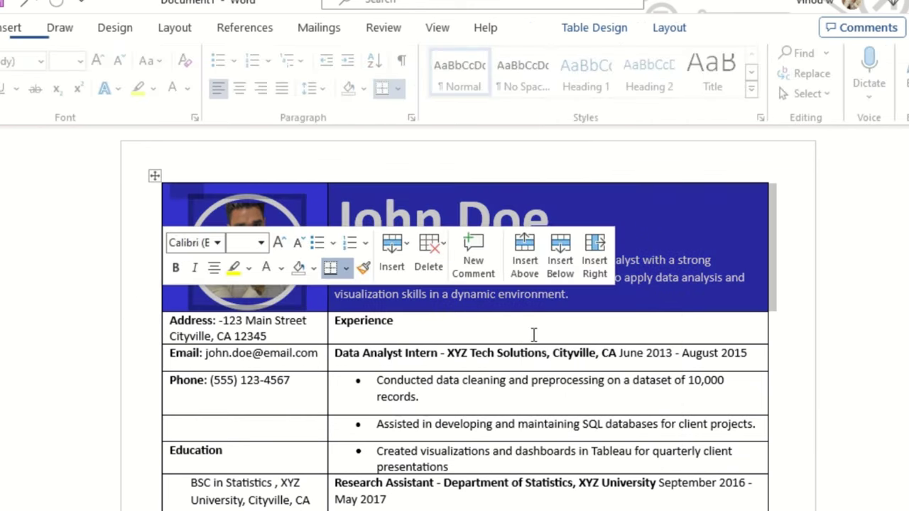
Step: Select the table's left column cells down to the last row
click(800, 291)
scroll(889, 305, down, 3)
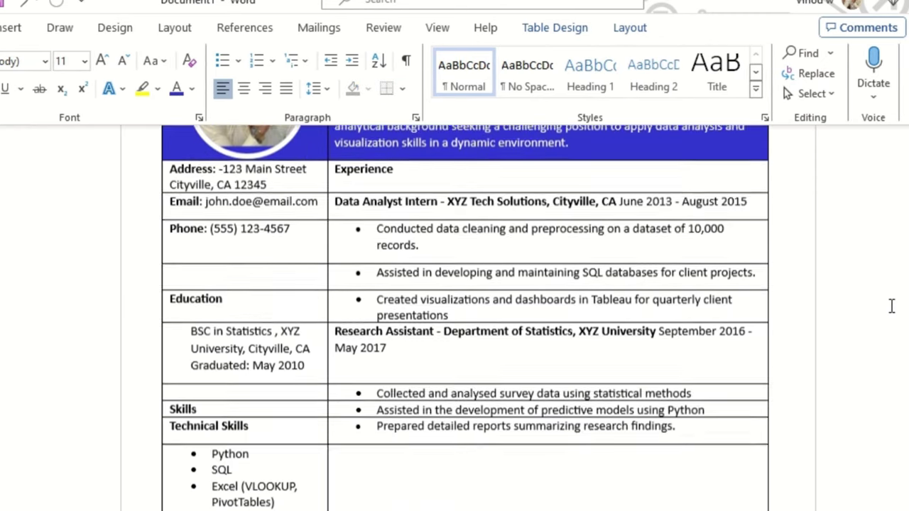
scroll(900, 321, up, 3)
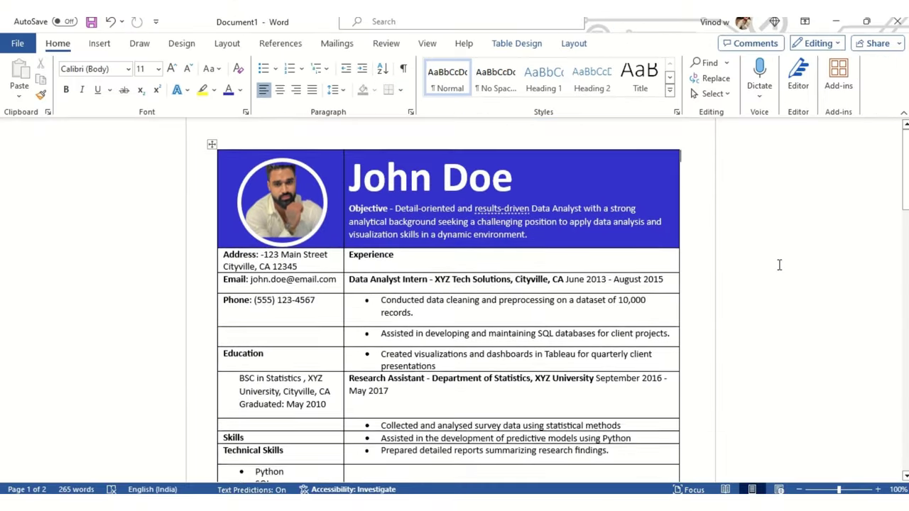
scroll(779, 263, down, 5)
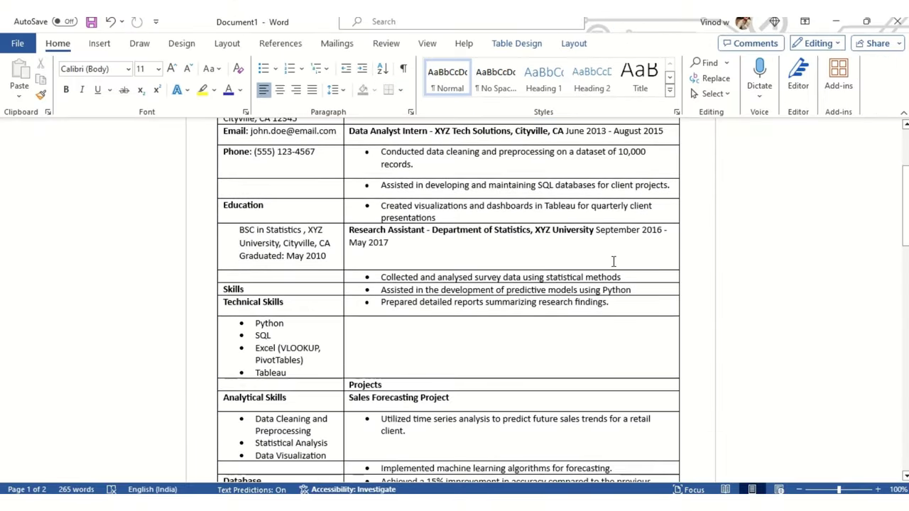
scroll(450, 240, up, 4)
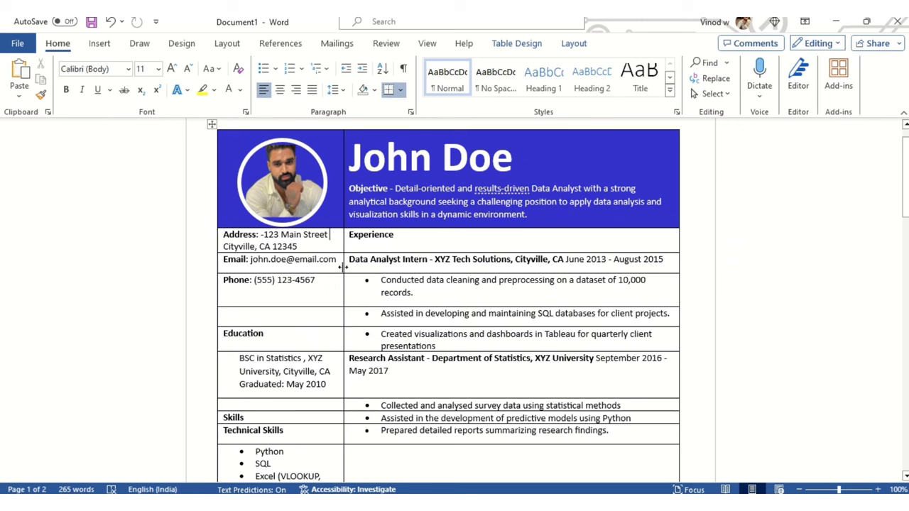
scroll(340, 274, down, 6)
scroll(335, 204, up, 3)
scroll(335, 203, up, 3)
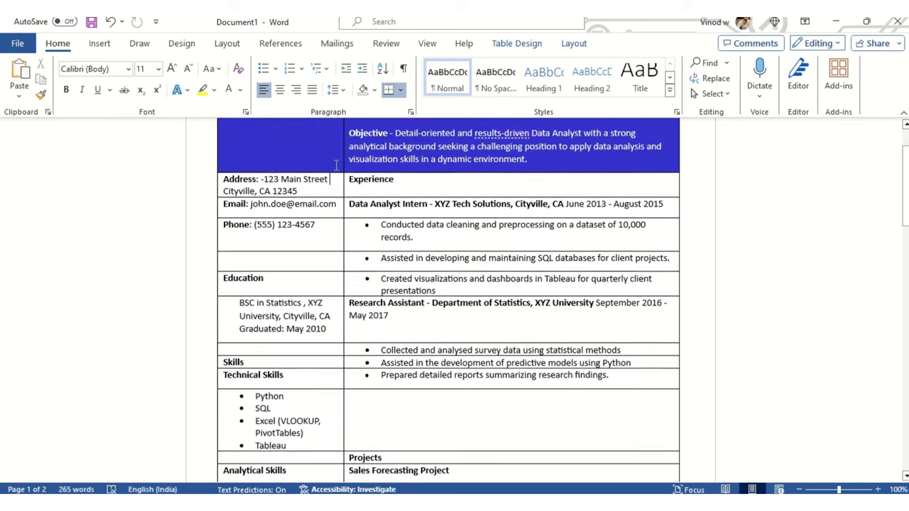
scroll(330, 247, down, 4)
scroll(331, 248, down, 12)
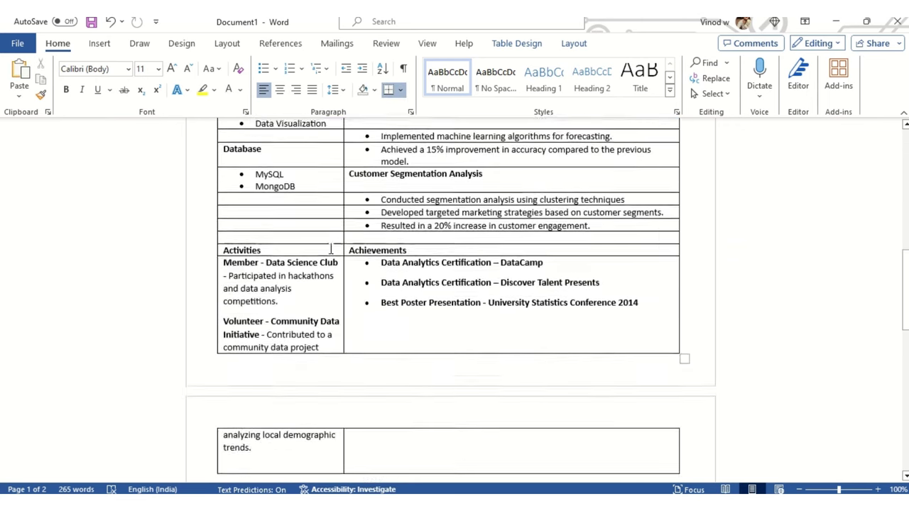
shift+click(319, 307)
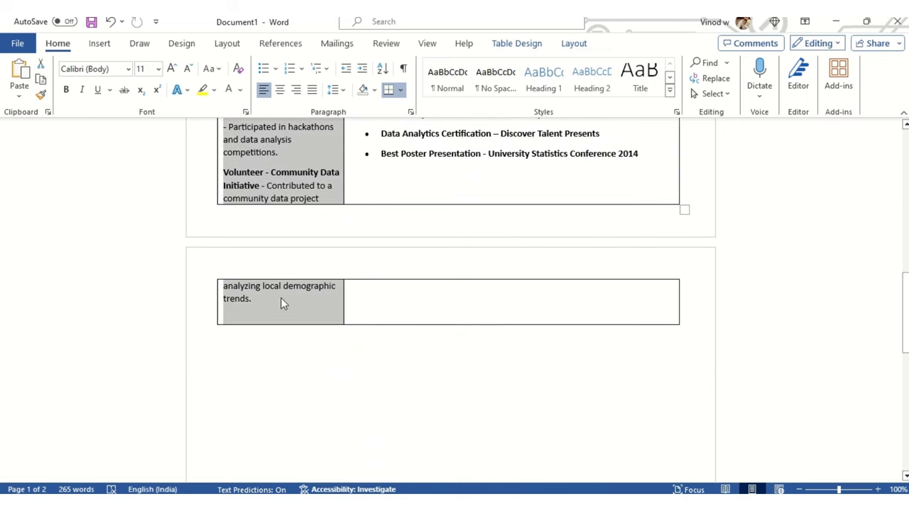
Step: Shade the left column with a lighter blue chosen from the full colour picker
scroll(282, 304, up, 5)
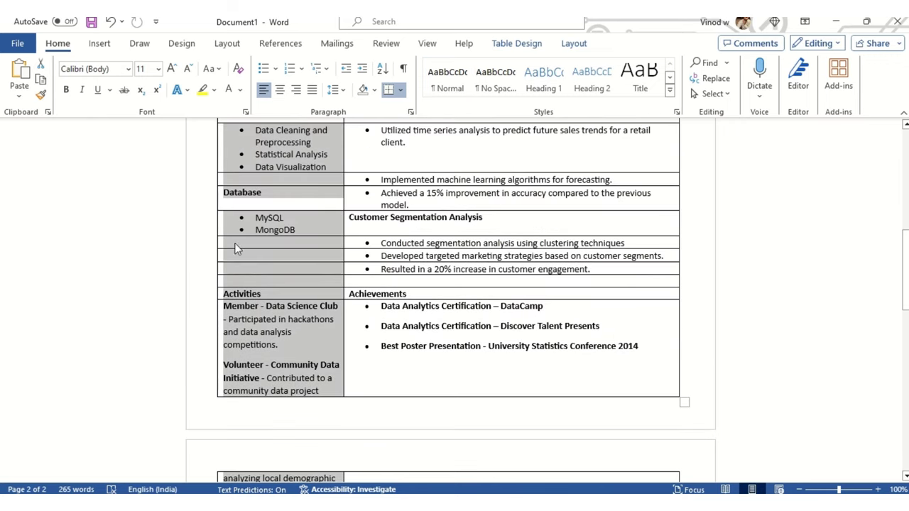
click(533, 46)
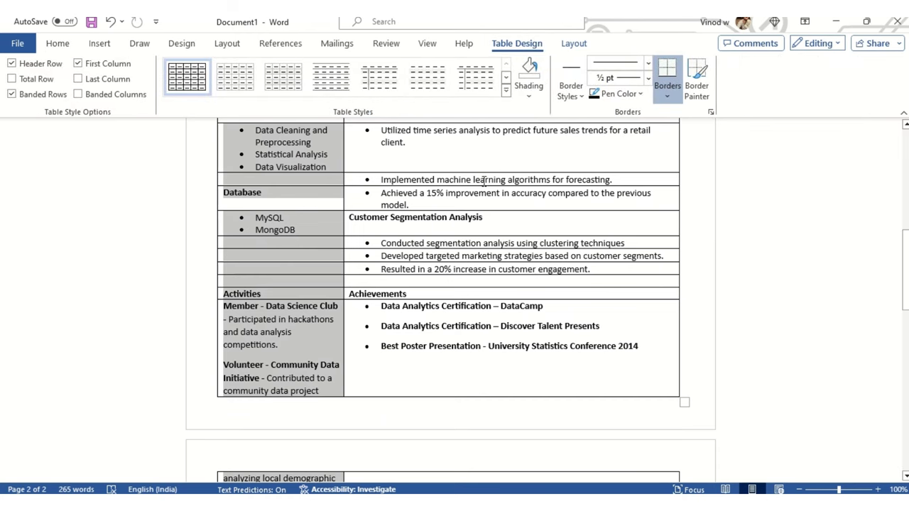
scroll(355, 308, up, 3)
scroll(384, 276, up, 8)
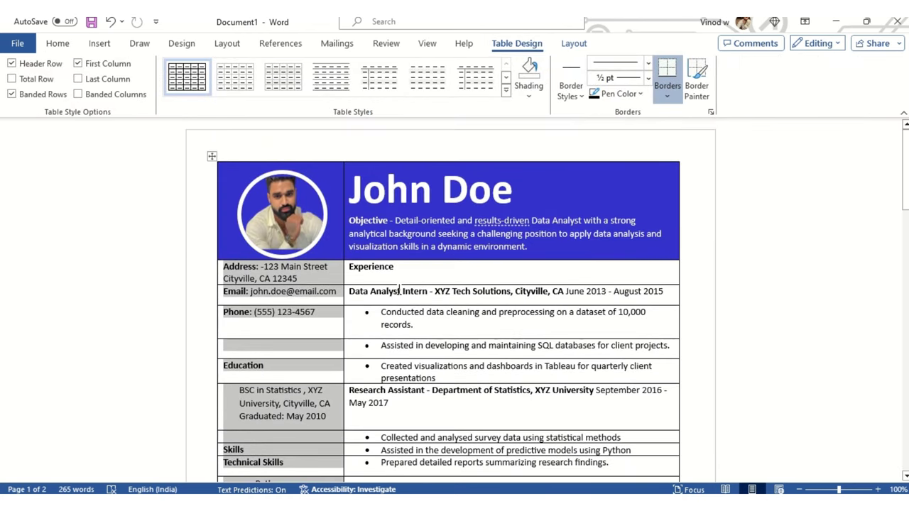
click(529, 97)
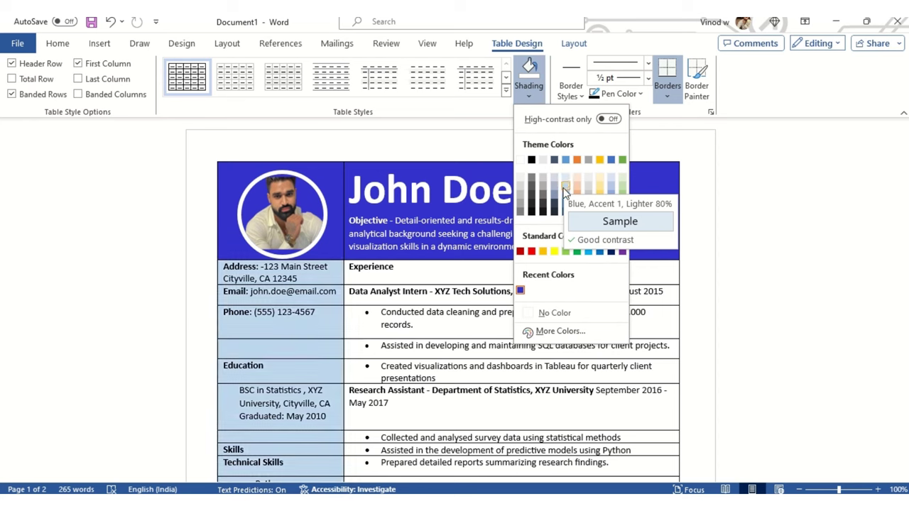
click(564, 338)
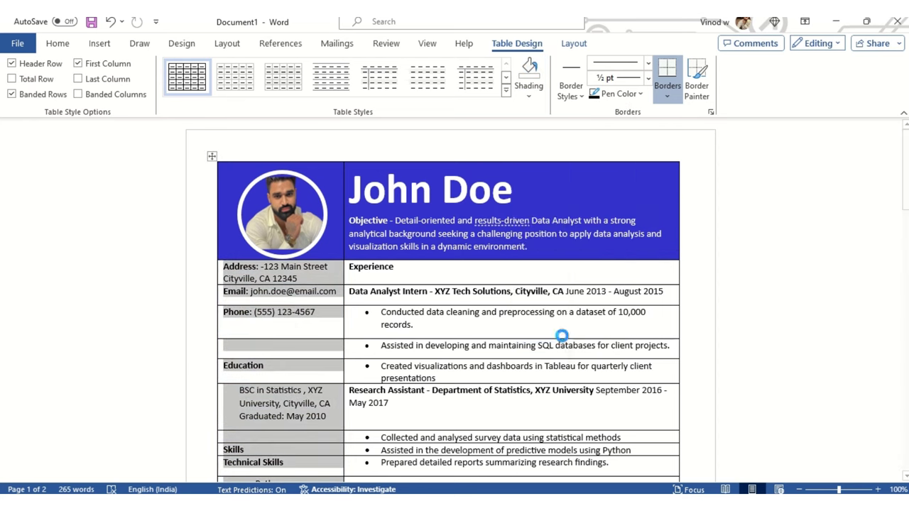
click(435, 211)
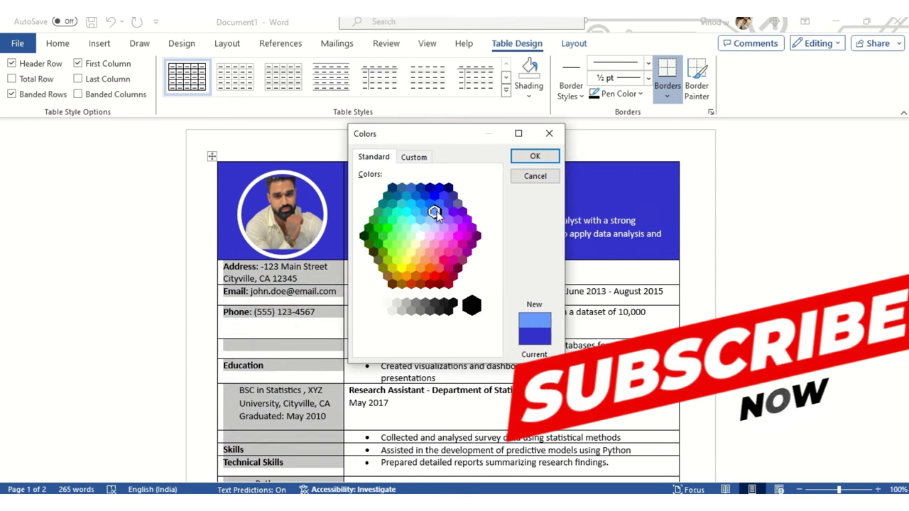
click(536, 157)
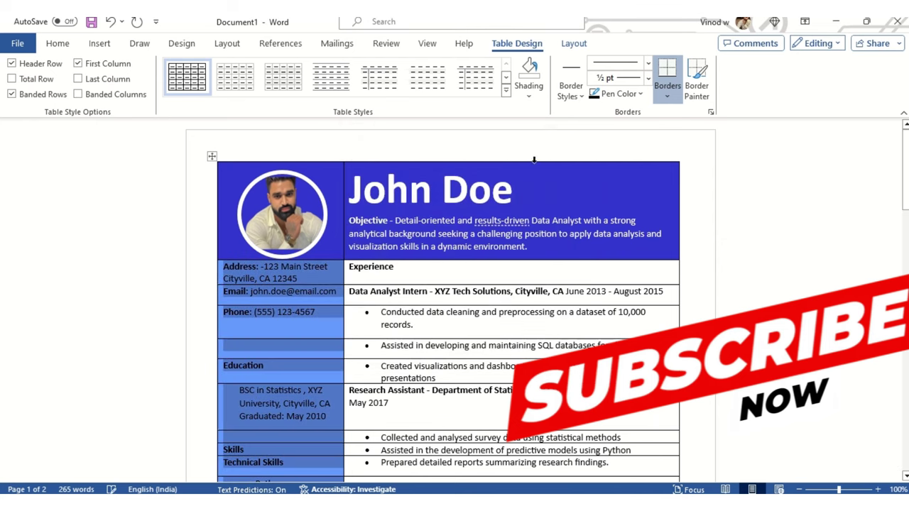
Step: Check the new shading and select the entire resume table
click(507, 281)
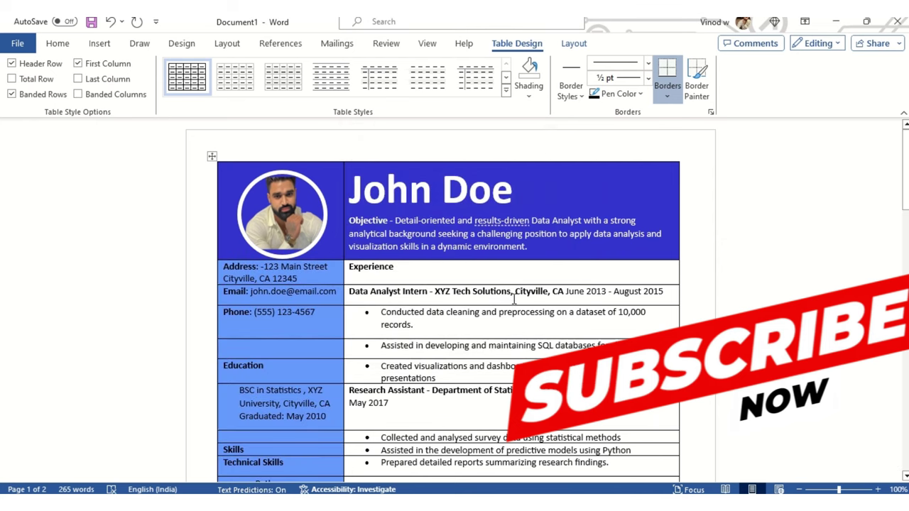
scroll(507, 290, down, 5)
scroll(497, 281, up, 3)
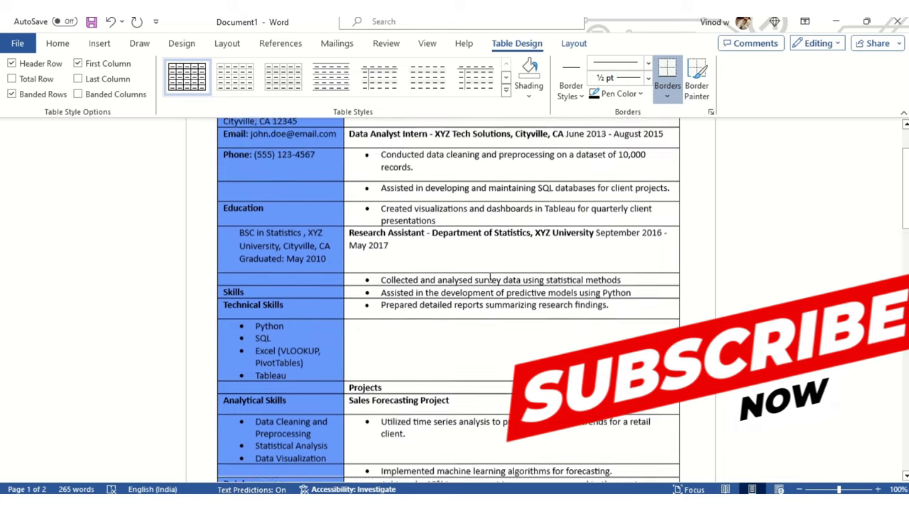
scroll(490, 277, up, 1)
click(212, 156)
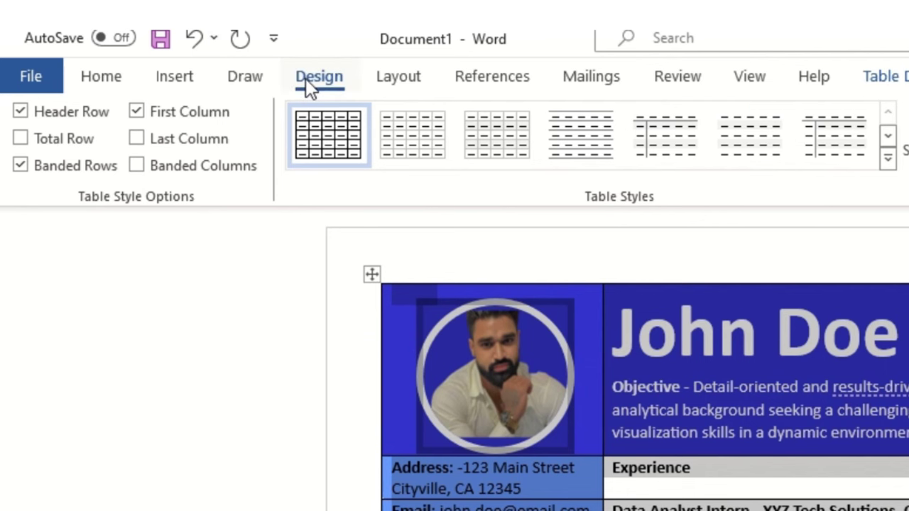
Step: Choose Lines (Stylish) from the Design tab's Document Formatting style sets
click(307, 81)
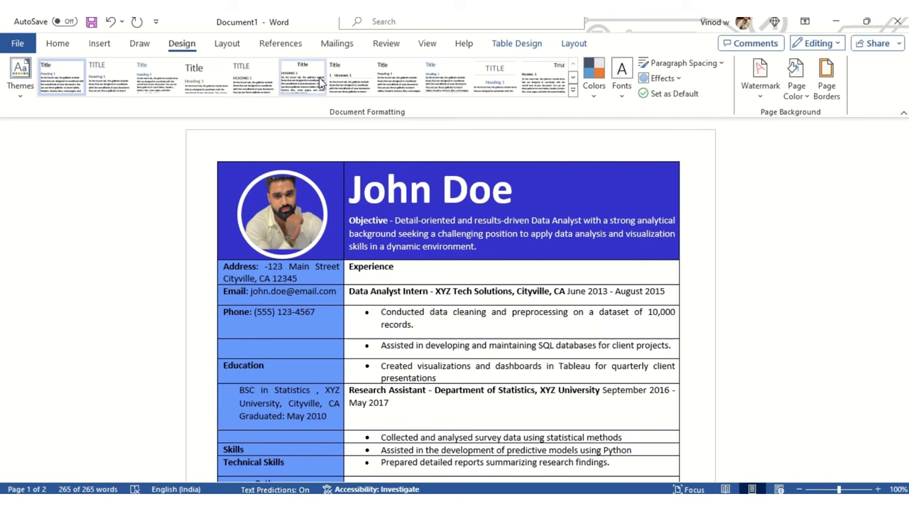
click(572, 90)
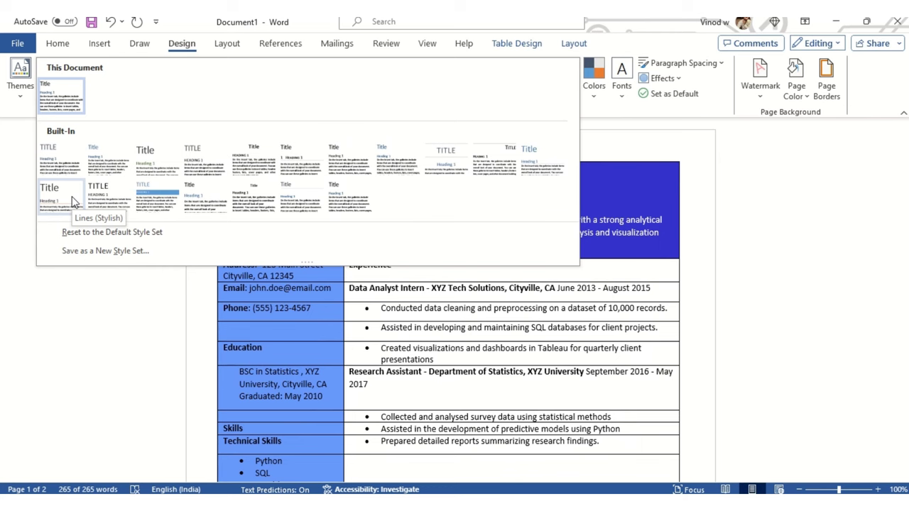
click(72, 201)
click(390, 264)
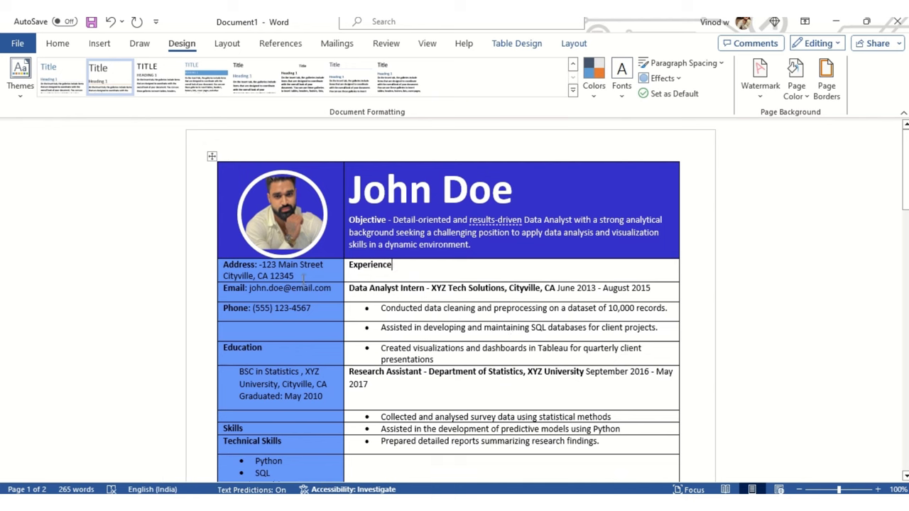
click(305, 226)
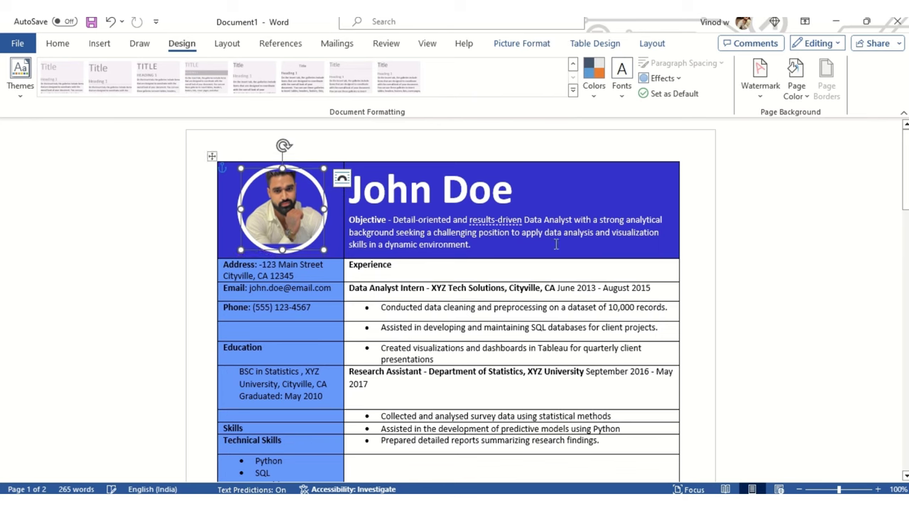
Step: Overwrite the 'John Doe' heading with the owner's full name, correcting typos
click(486, 249)
click(212, 156)
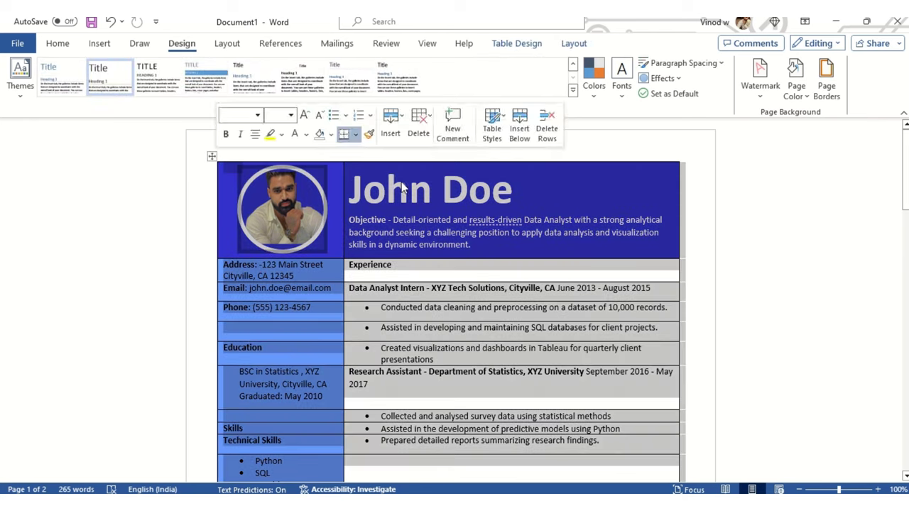
click(385, 189)
drag(382, 188, 497, 187)
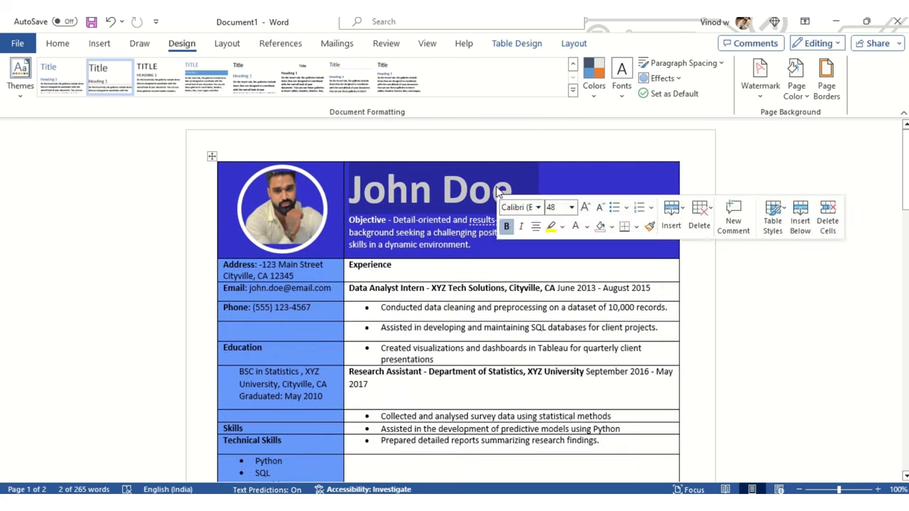
text(Vj)
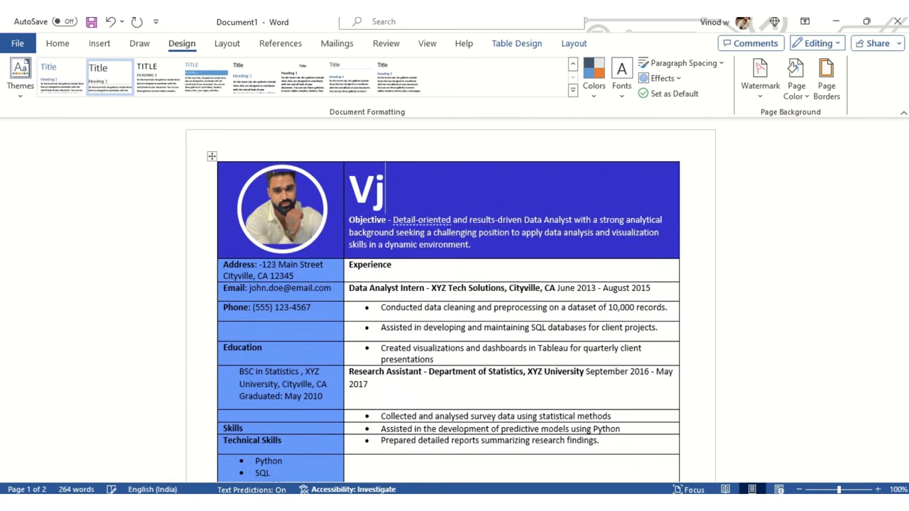
key(BackSpace)
text(inod Walwa nte)
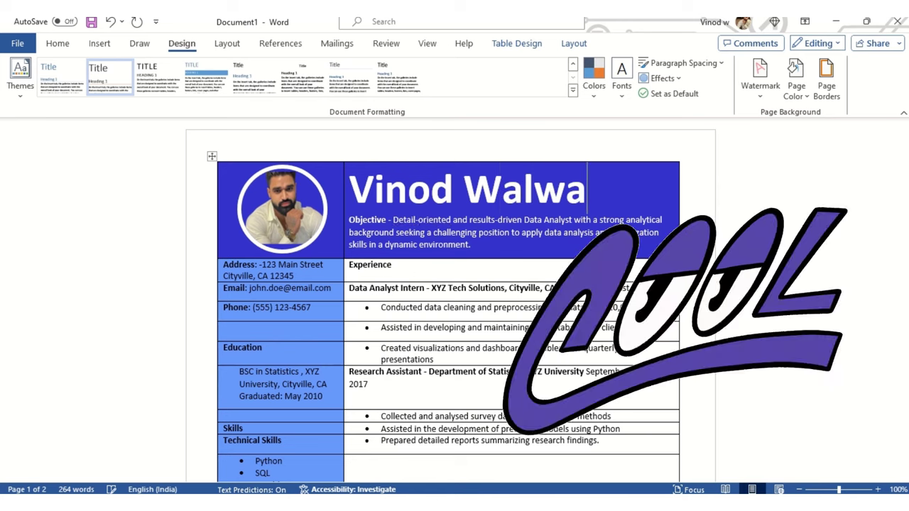
key(BackSpace)
key(BackSpace)
key(BackSpace)
key(BackSpace)
text(nt)
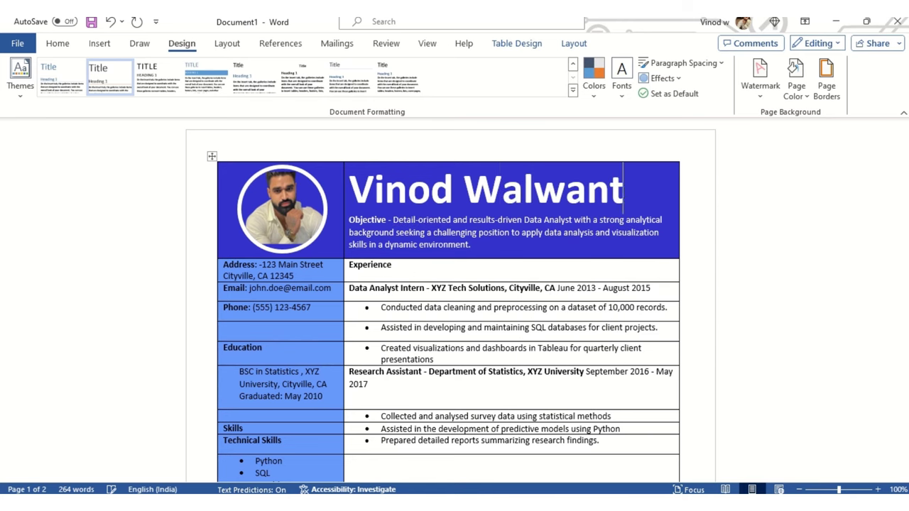
text(e)
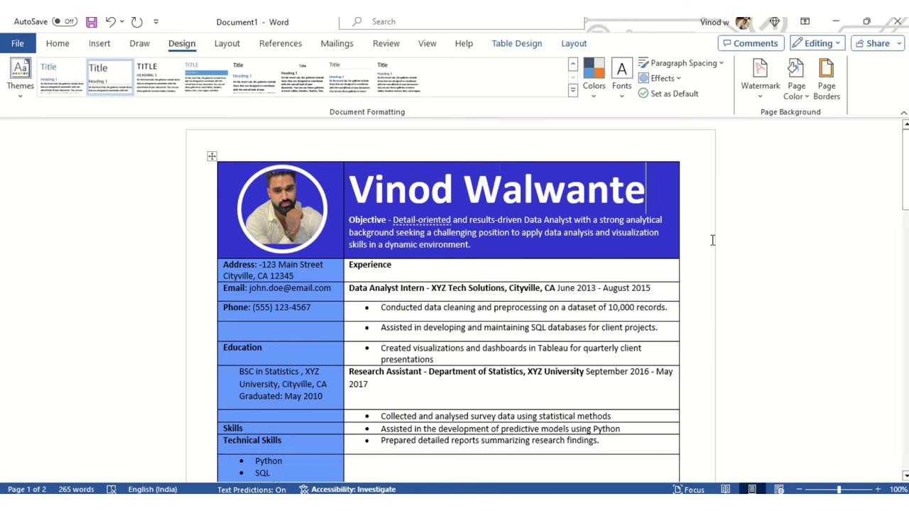
scroll(585, 325, down, 1)
scroll(552, 353, down, 5)
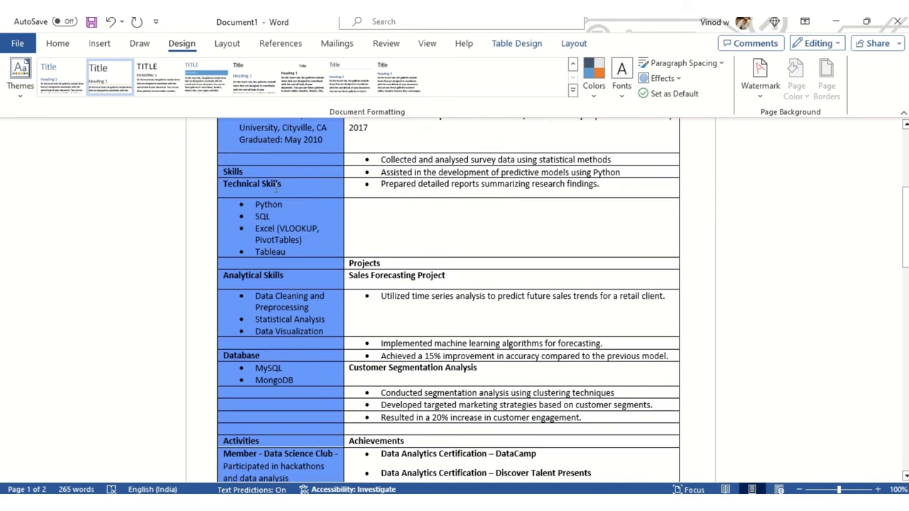
click(289, 185)
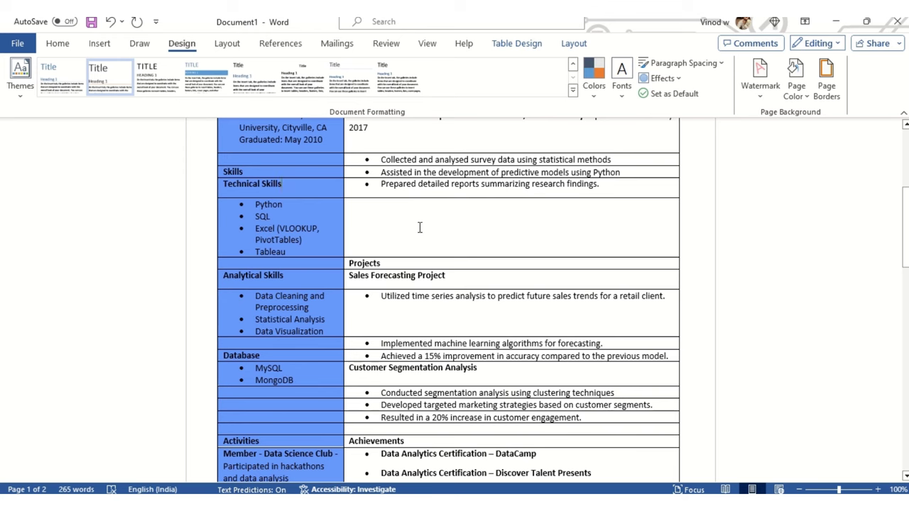
scroll(411, 226, up, 3)
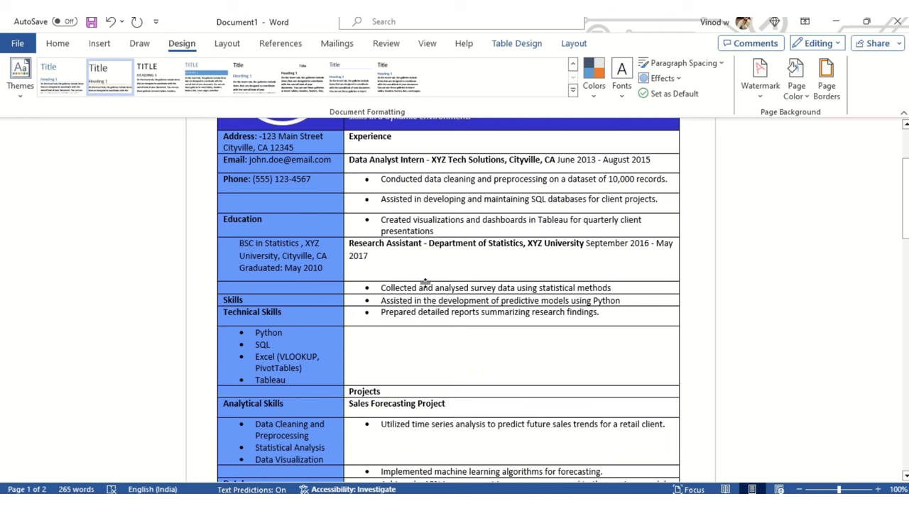
drag(378, 289, 555, 309)
key(ctrl+c)
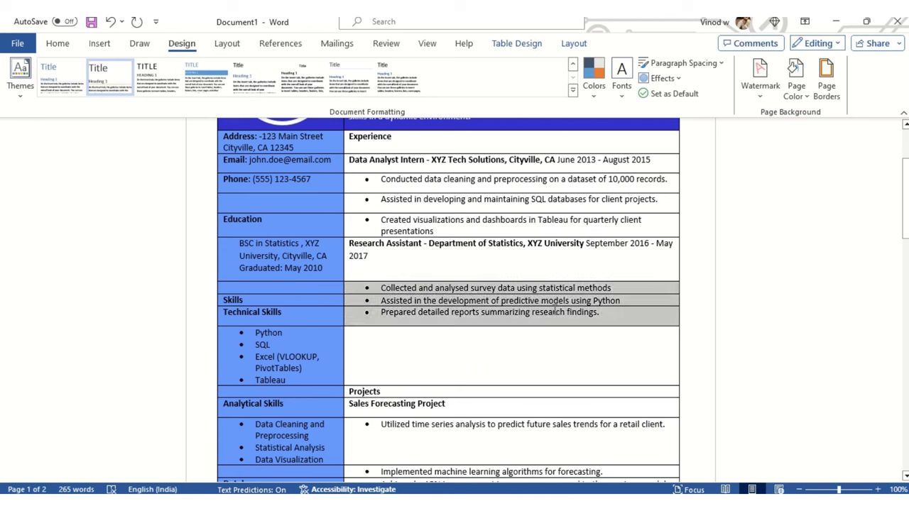
key(Delete)
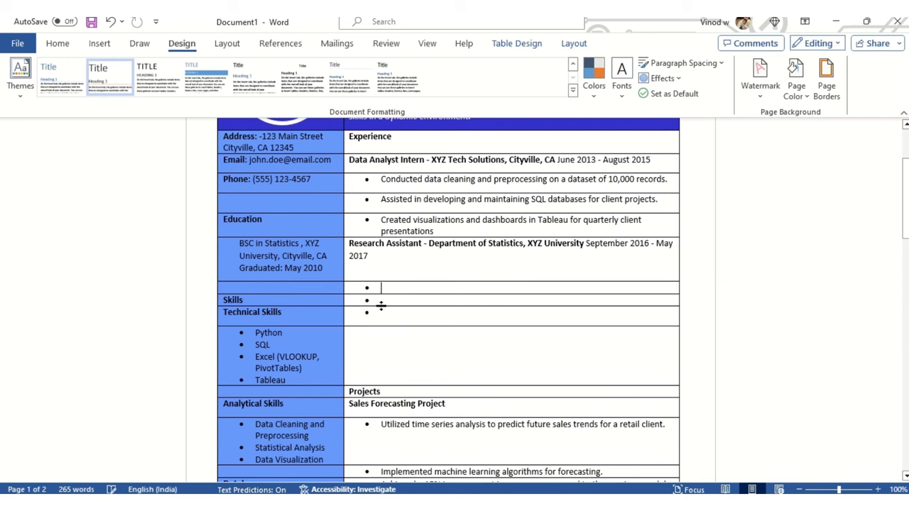
click(378, 302)
key(ctrl+v)
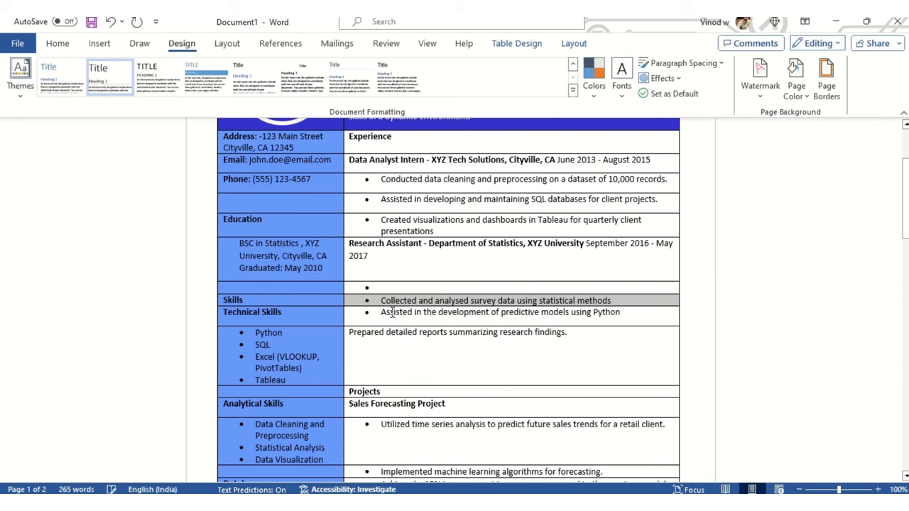
click(504, 288)
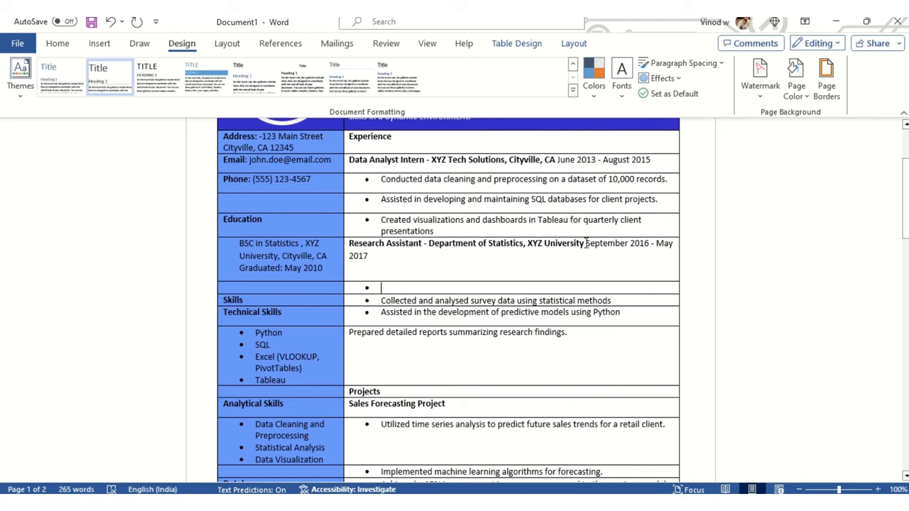
drag(585, 243, 605, 257)
key(ctrl+c)
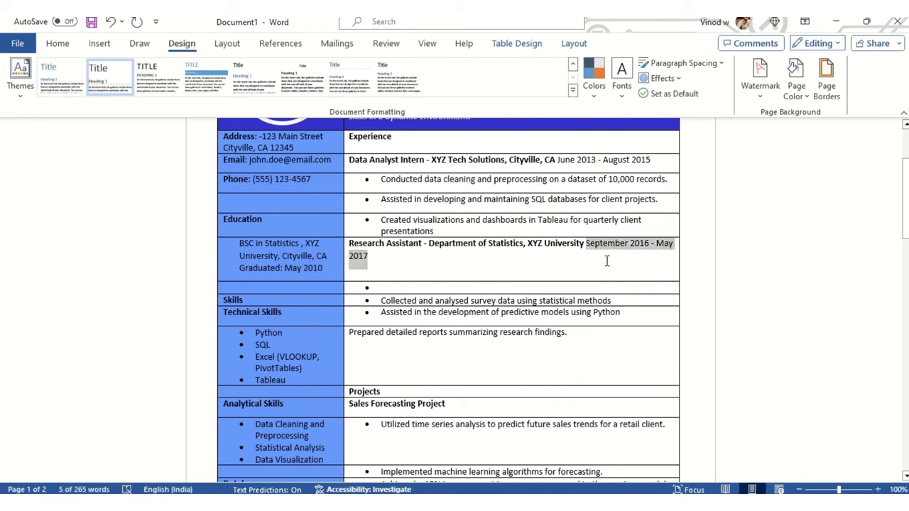
key(BackSpace)
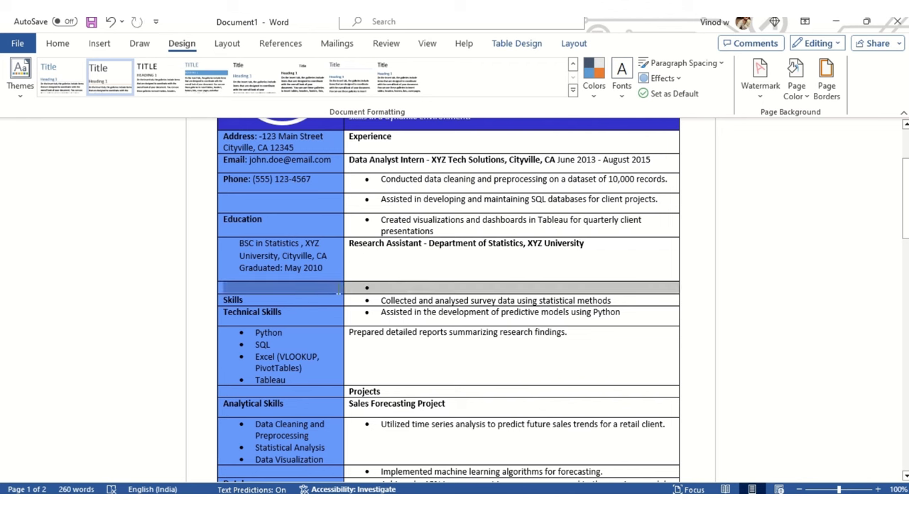
click(379, 288)
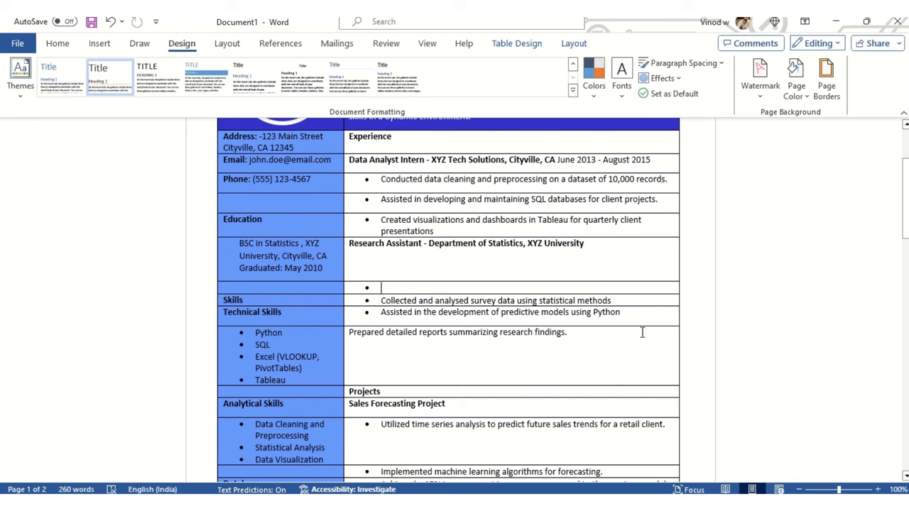
key(BackSpace)
key(ctrl+v)
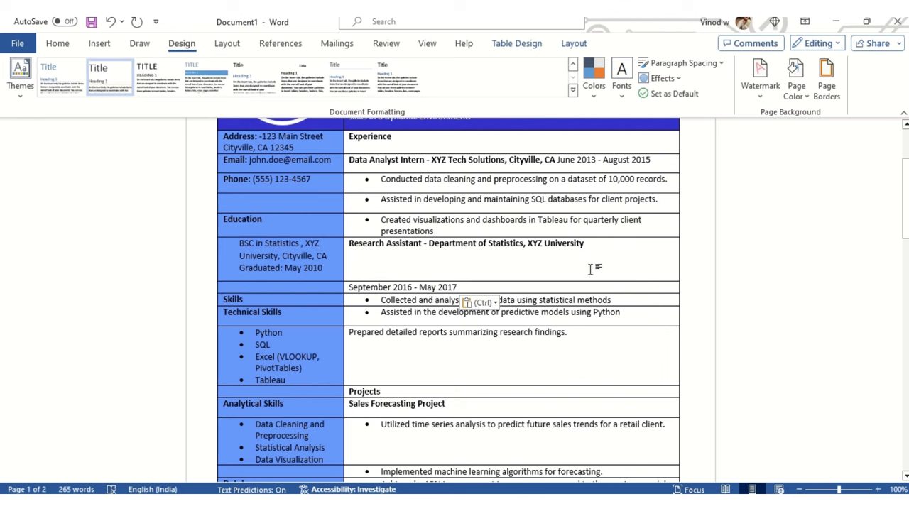
key(ctrl+z)
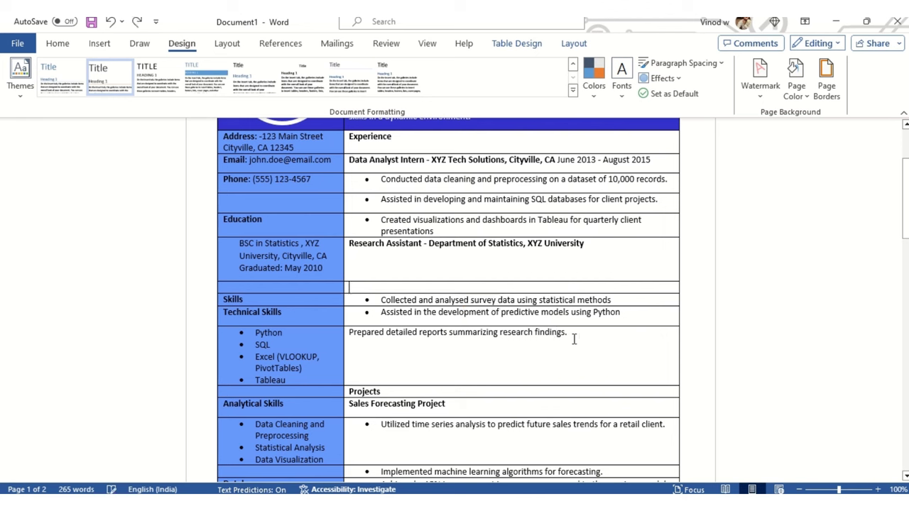
key(ctrl+z)
key(ctrl+z)
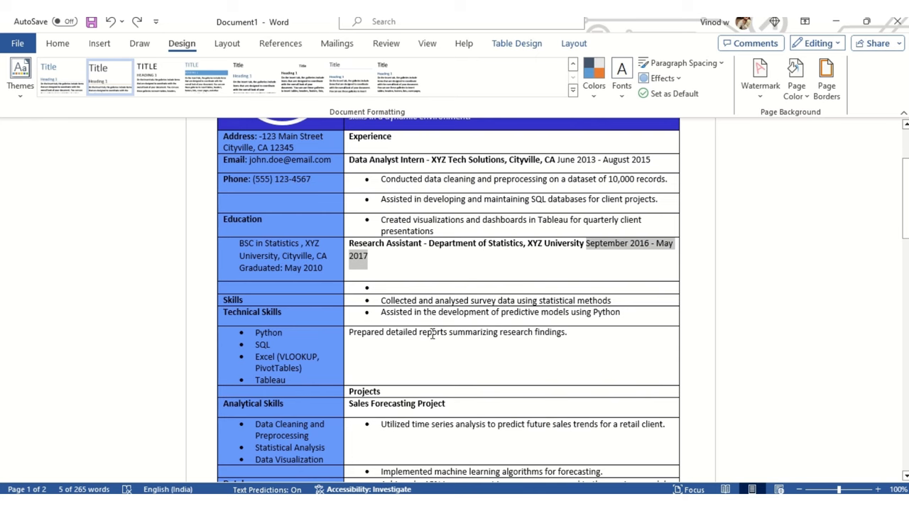
scroll(432, 334, down, 3)
scroll(437, 334, up, 4)
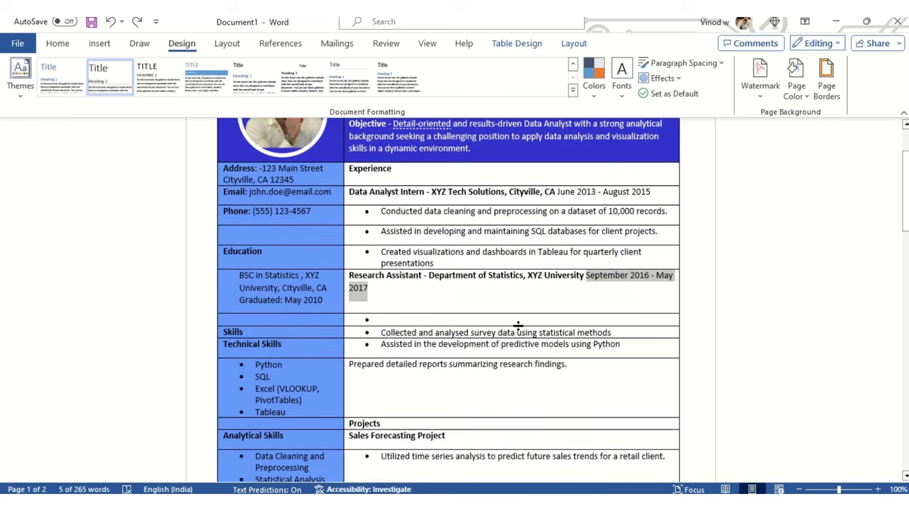
key(ctrl+z)
key(ctrl+z)
key(ctrl+y)
key(ctrl+y)
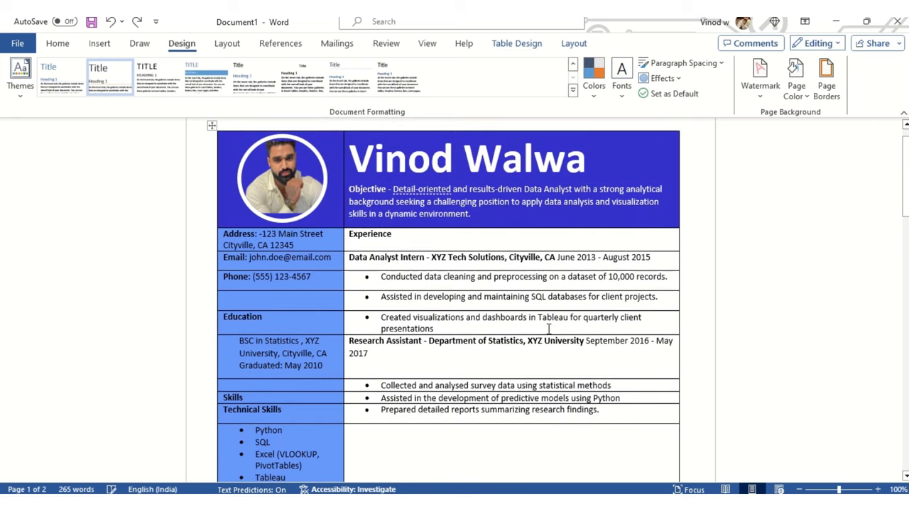
scroll(547, 327, down, 3)
scroll(546, 326, down, 3)
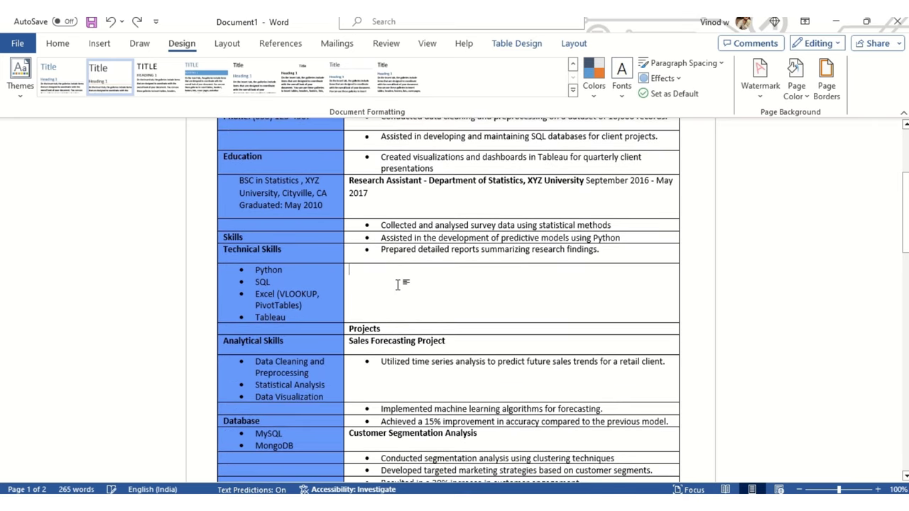
scroll(421, 329, down, 10)
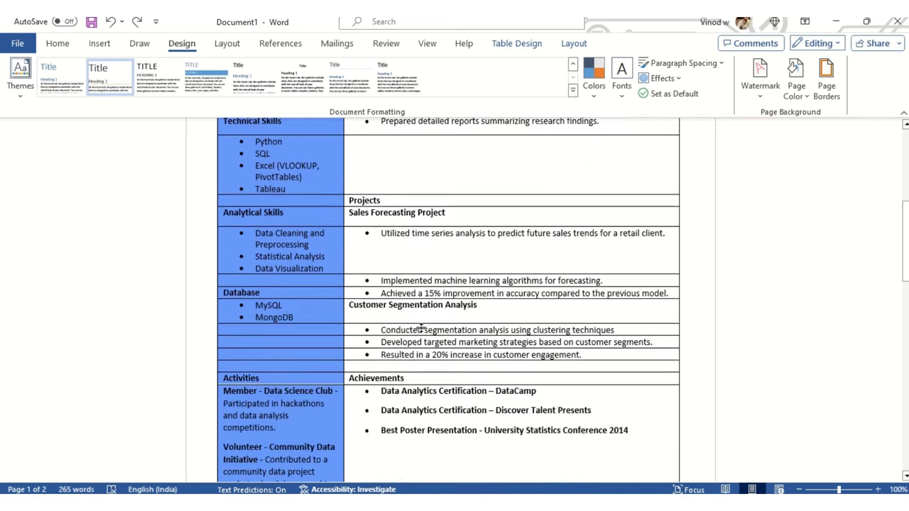
scroll(422, 328, up, 5)
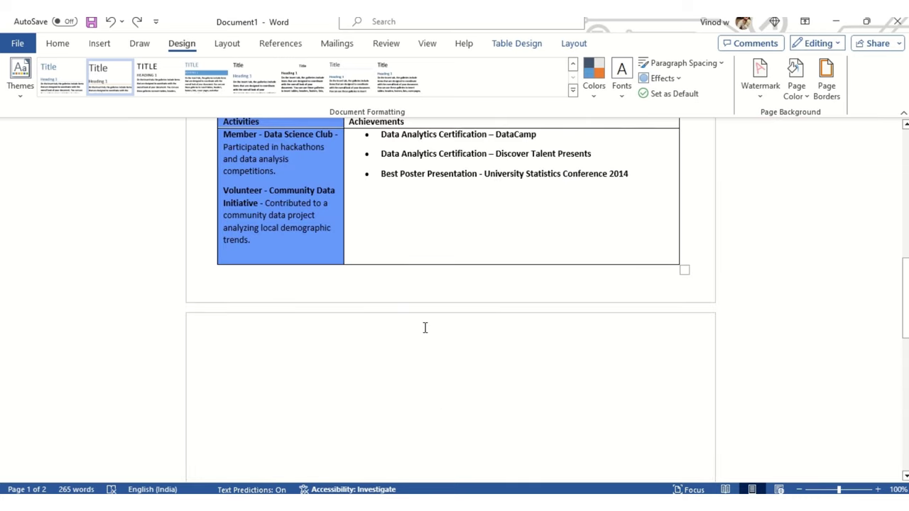
scroll(423, 340, up, 10)
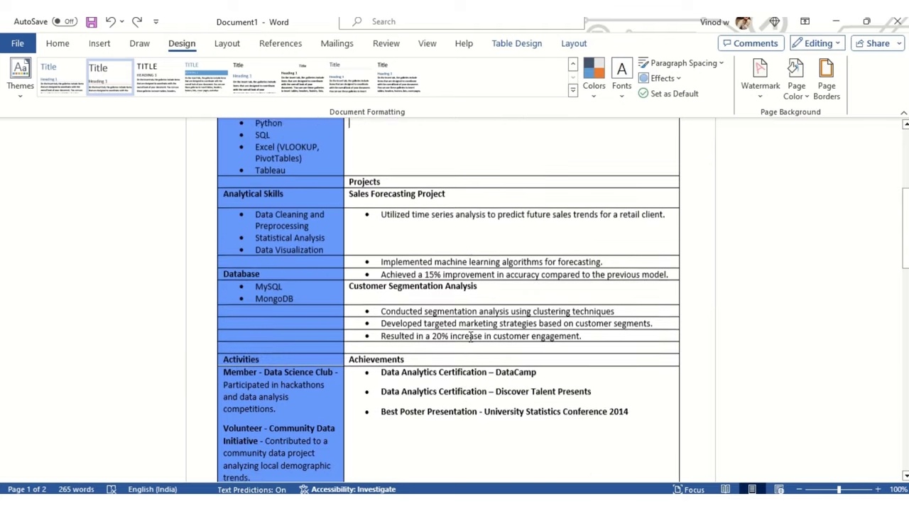
scroll(471, 336, up, 3)
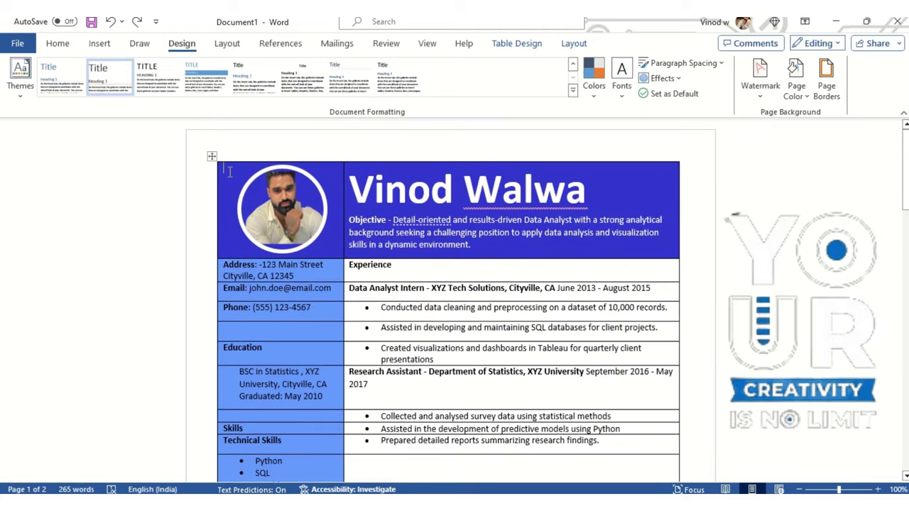
Step: Switch the document's theme colours to Orange
click(590, 90)
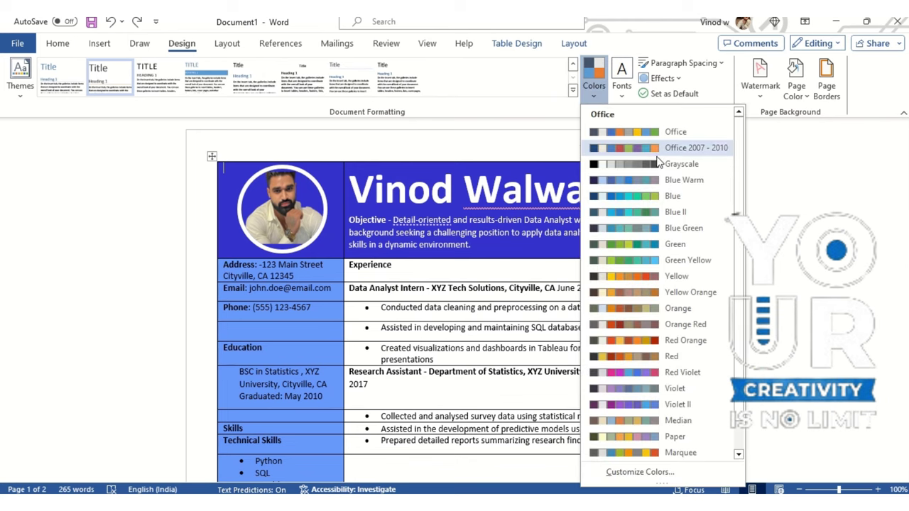
click(212, 153)
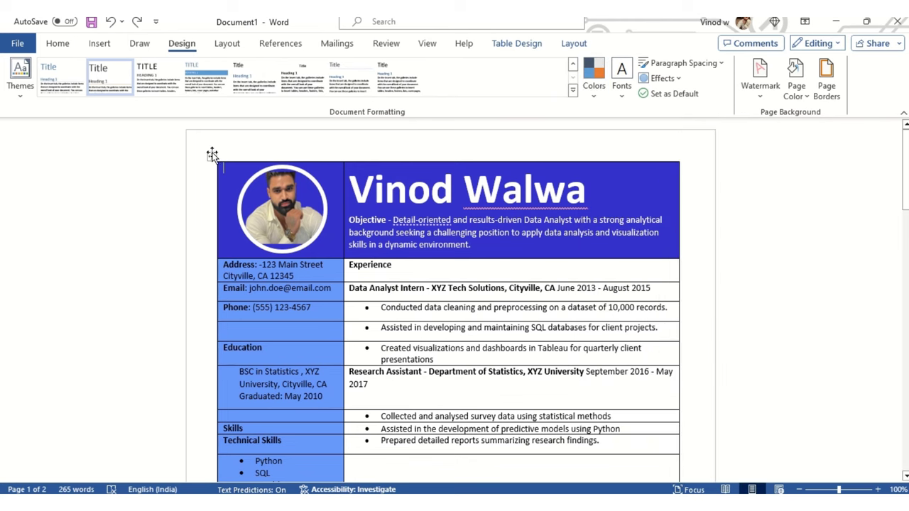
click(211, 156)
click(594, 85)
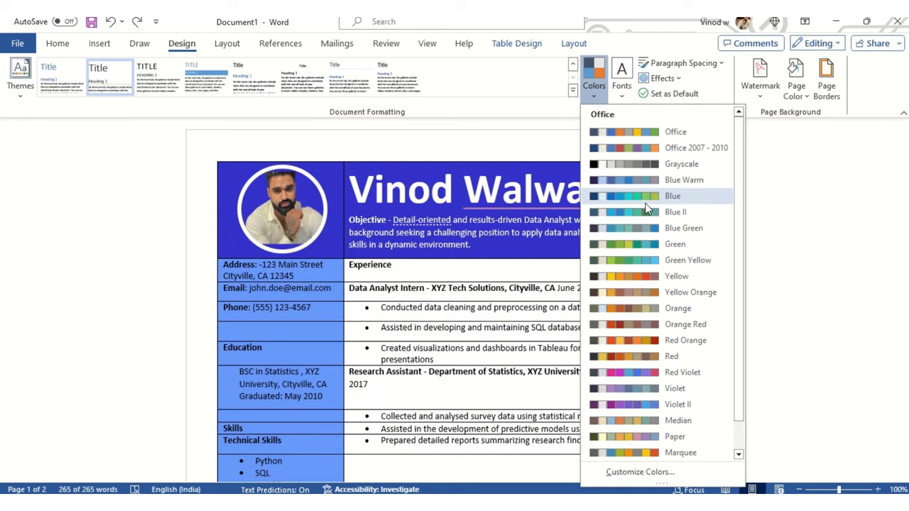
scroll(642, 248, down, 1)
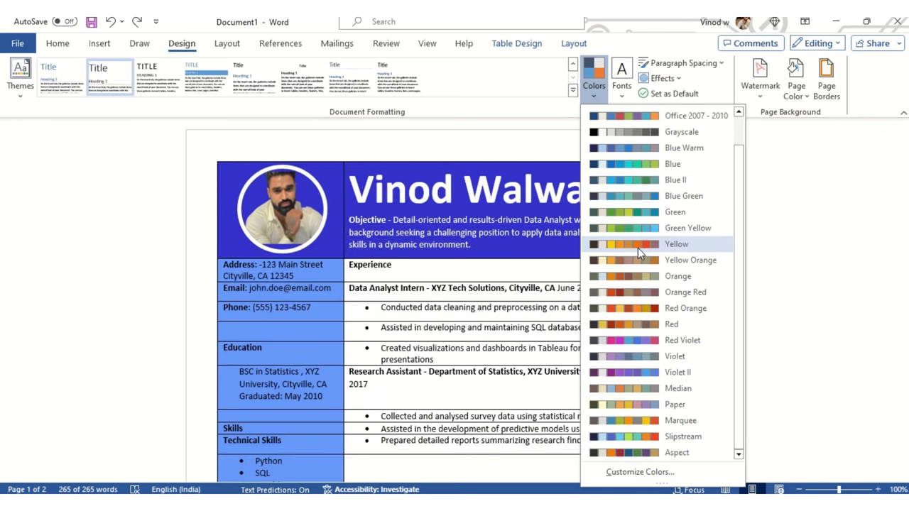
click(587, 277)
click(380, 246)
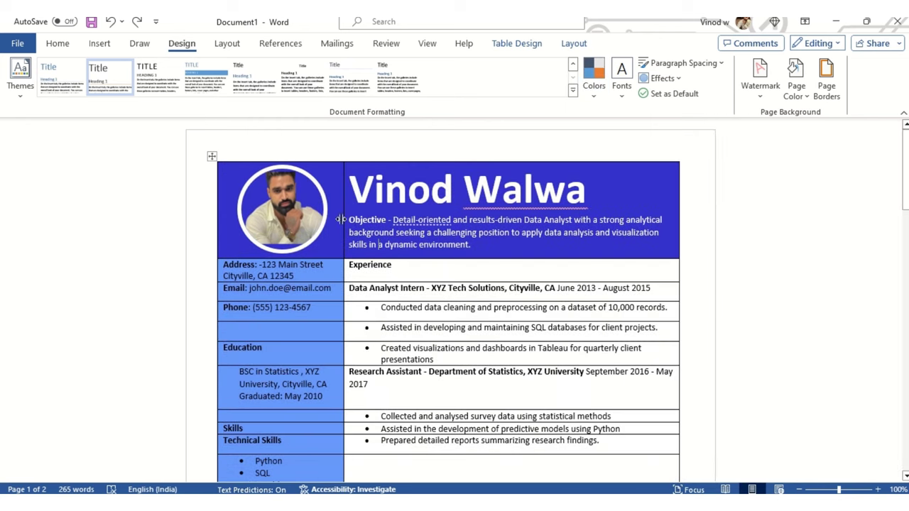
Step: Shade the top-left table cell with the recent dark blue colour
right_click(337, 223)
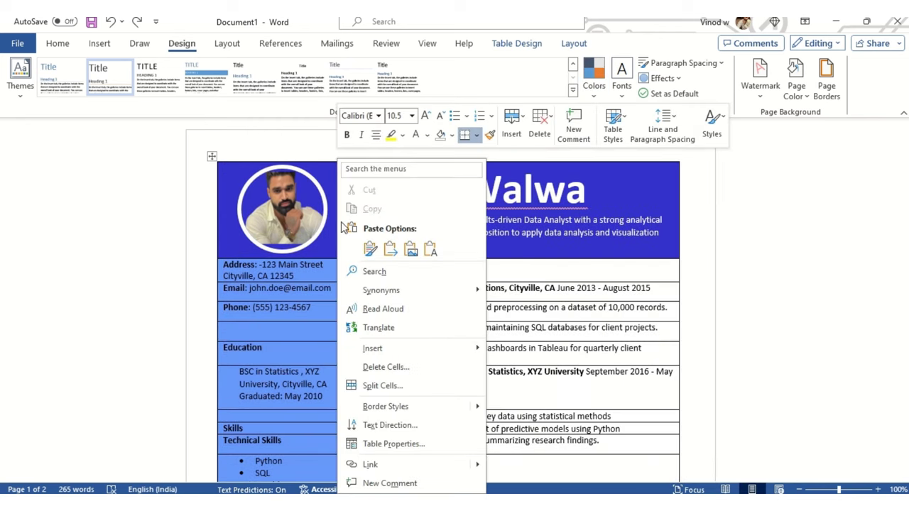
click(325, 173)
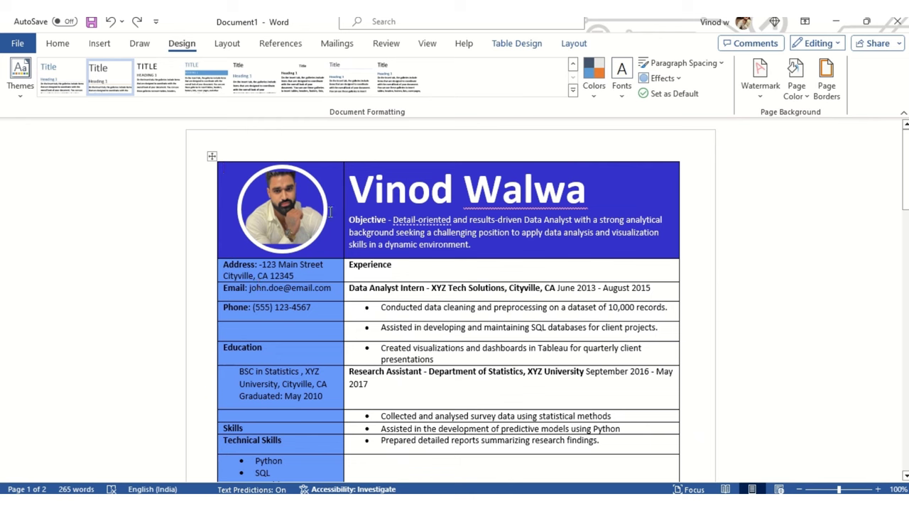
click(525, 45)
click(529, 91)
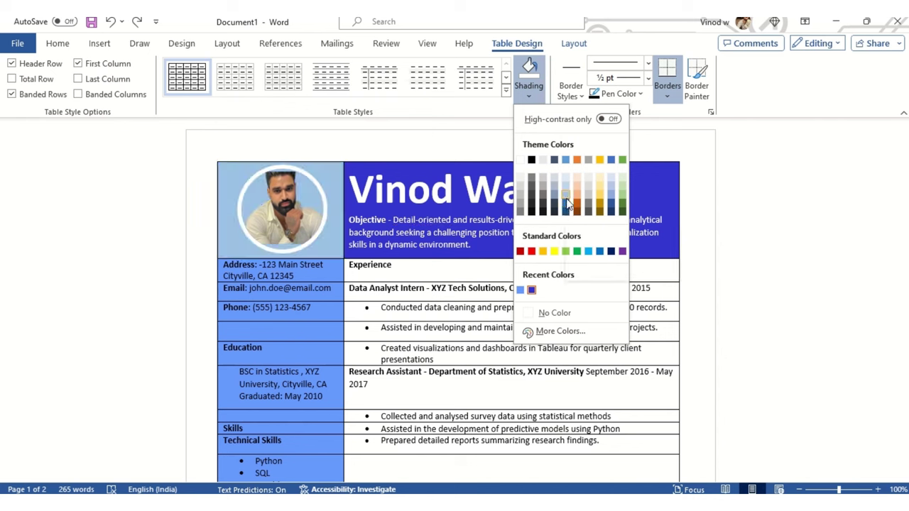
click(532, 292)
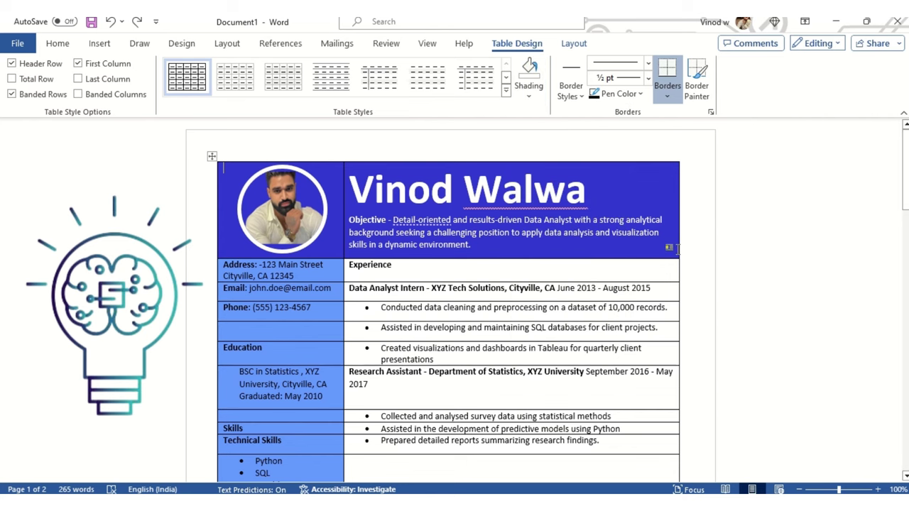
Step: Place the caret in the Experience cell and show the table Layout tab
scroll(495, 273, down, 3)
scroll(494, 273, down, 15)
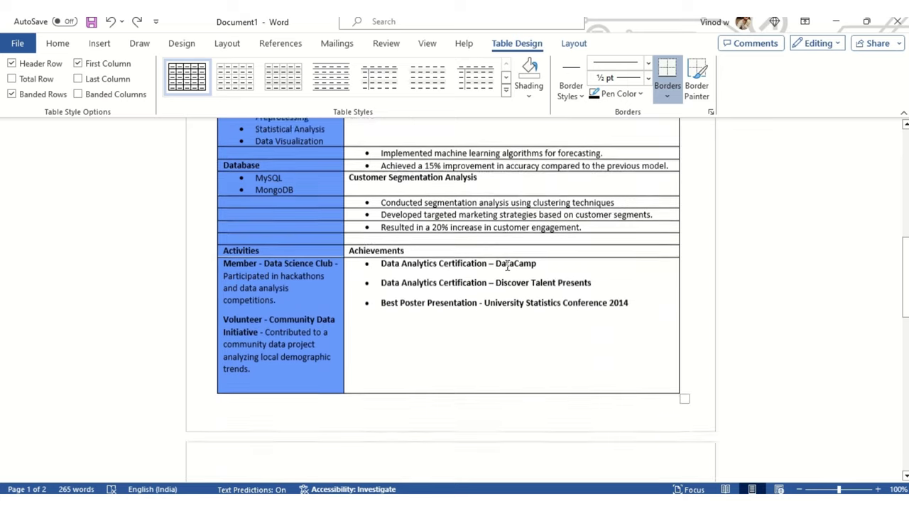
scroll(509, 264, up, 5)
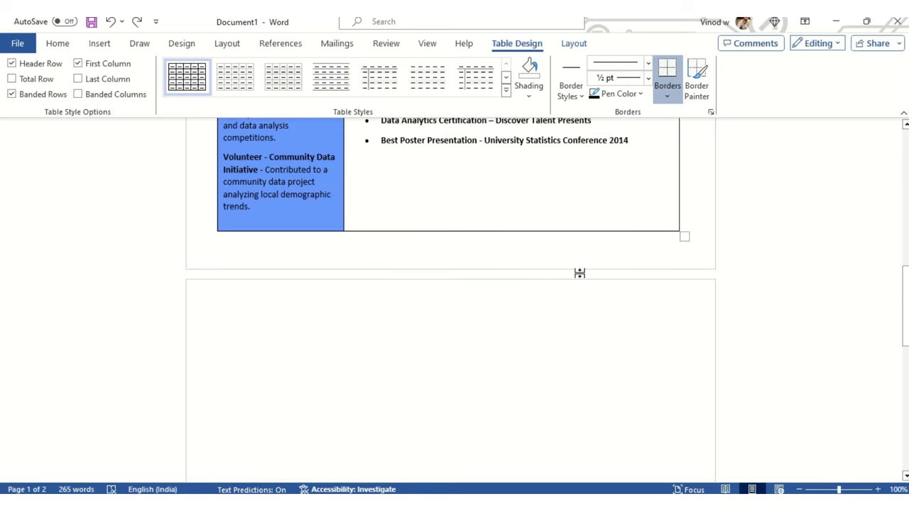
scroll(580, 273, up, 3)
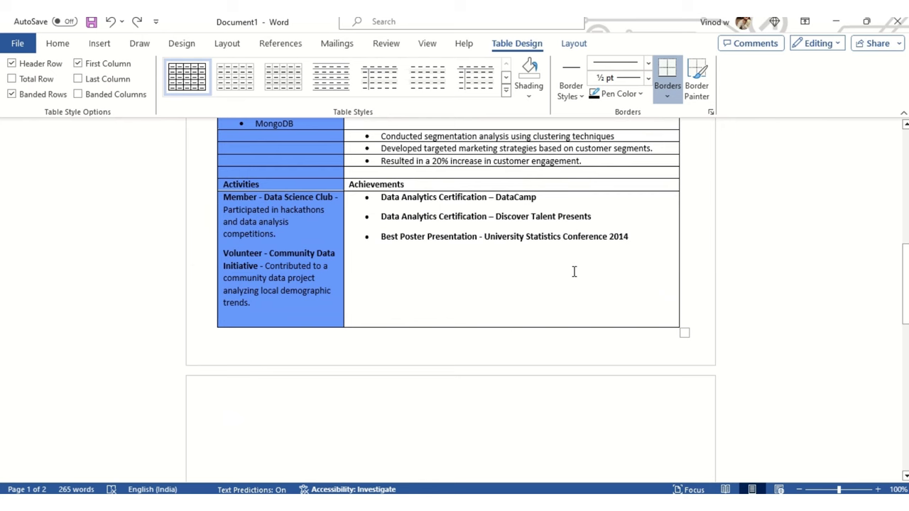
scroll(574, 271, up, 16)
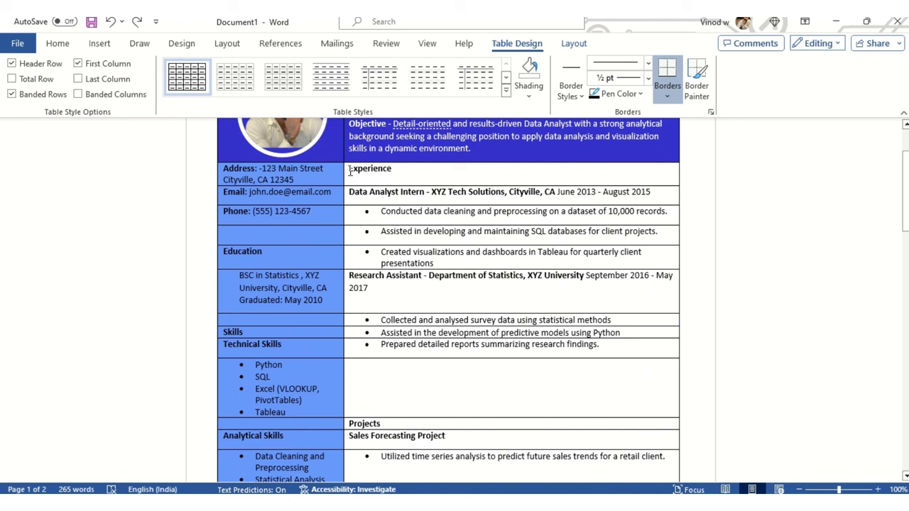
click(349, 172)
click(576, 45)
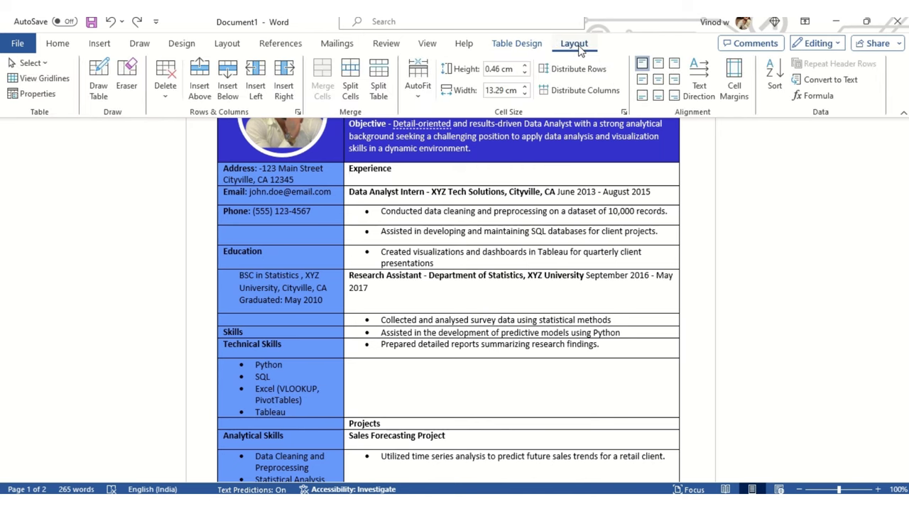
Step: Split the Experience cell into two columns and drag the divider left to narrow the left half
click(349, 87)
key(Return)
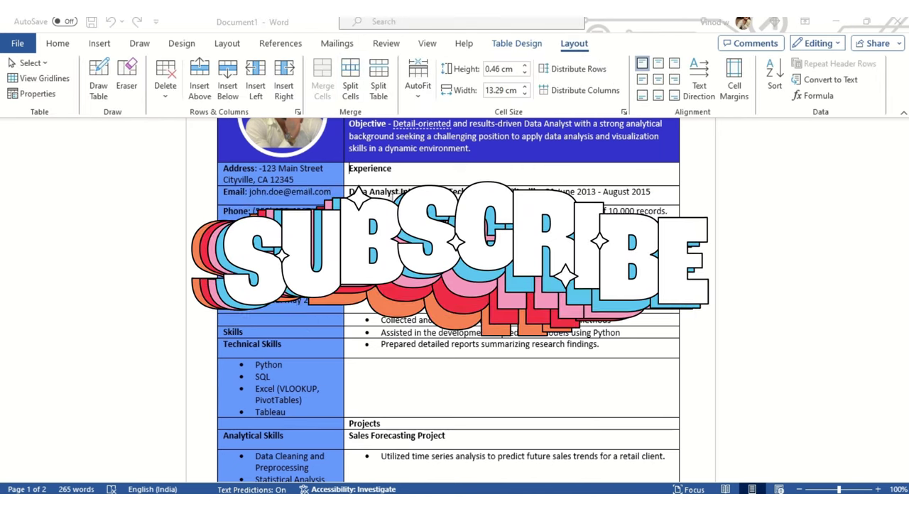
click(504, 181)
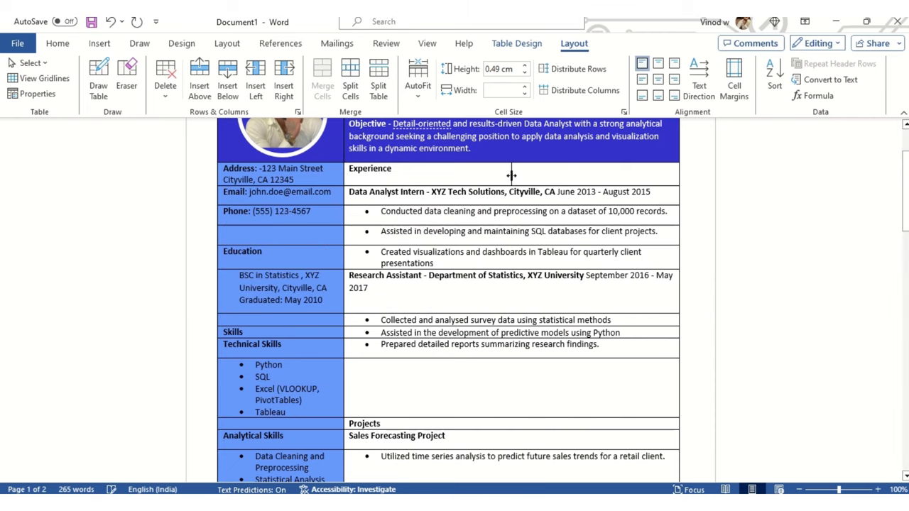
drag(511, 175, 395, 176)
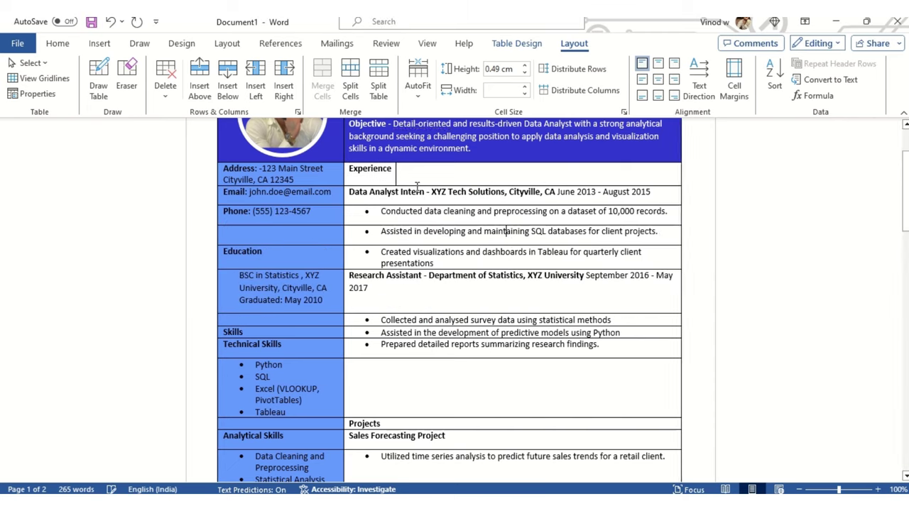
Step: Move the Experience heading into the right cell and set its width to about 12.29 cm
double_click(376, 174)
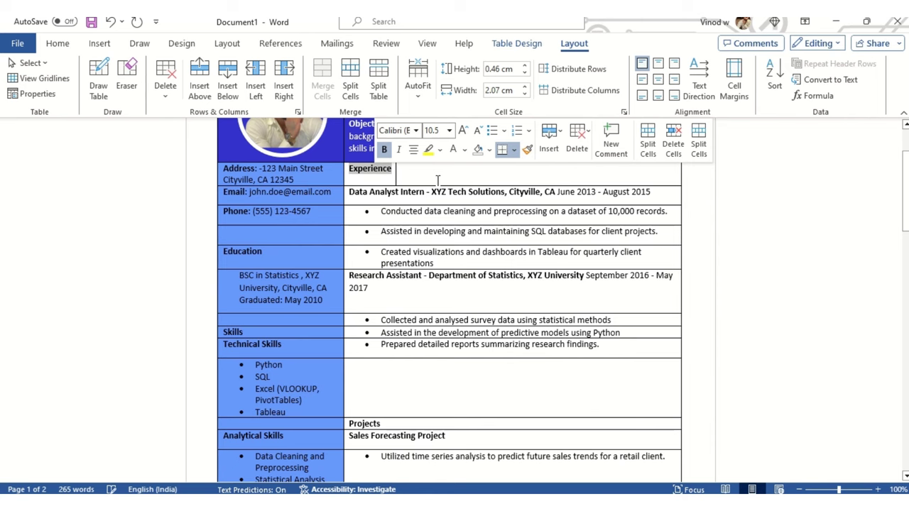
key(ctrl+x)
click(416, 173)
key(ctrl+v)
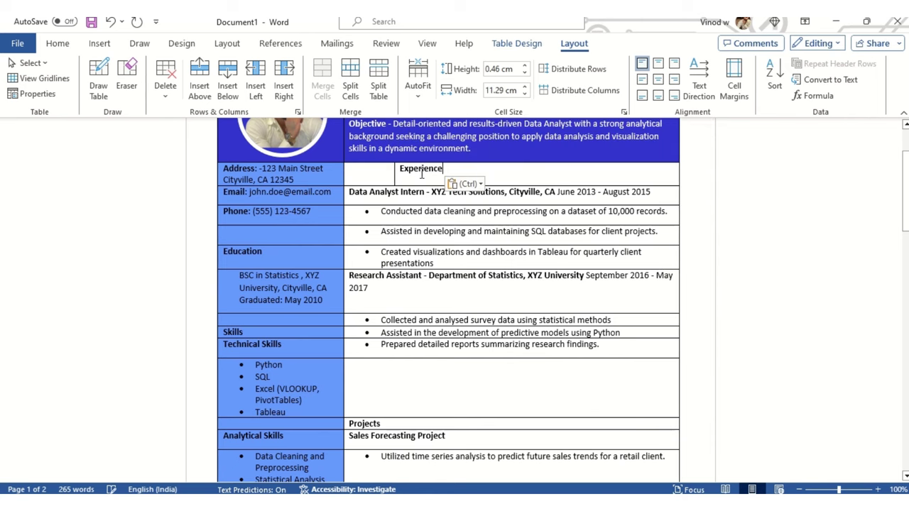
drag(395, 174, 366, 176)
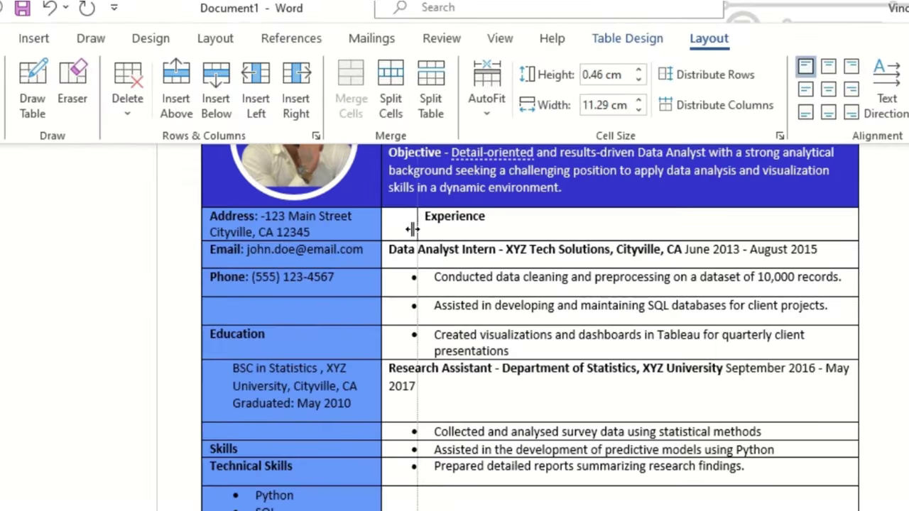
drag(412, 228, 418, 228)
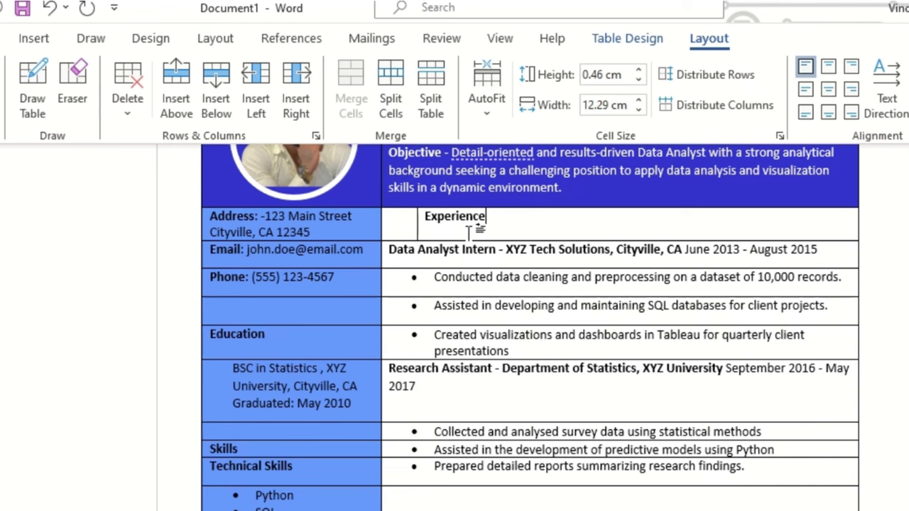
Step: Insert the calendar icon from Word's stock business icons into the Experience cell
click(39, 42)
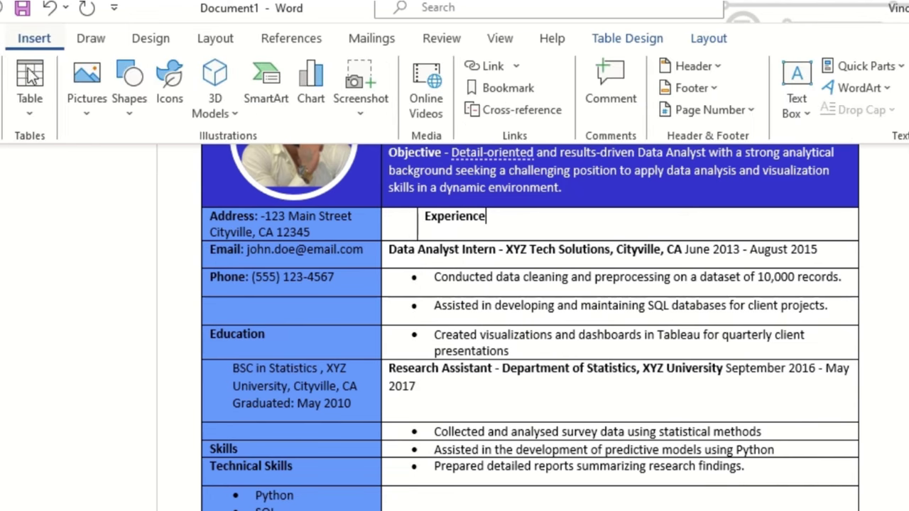
click(176, 89)
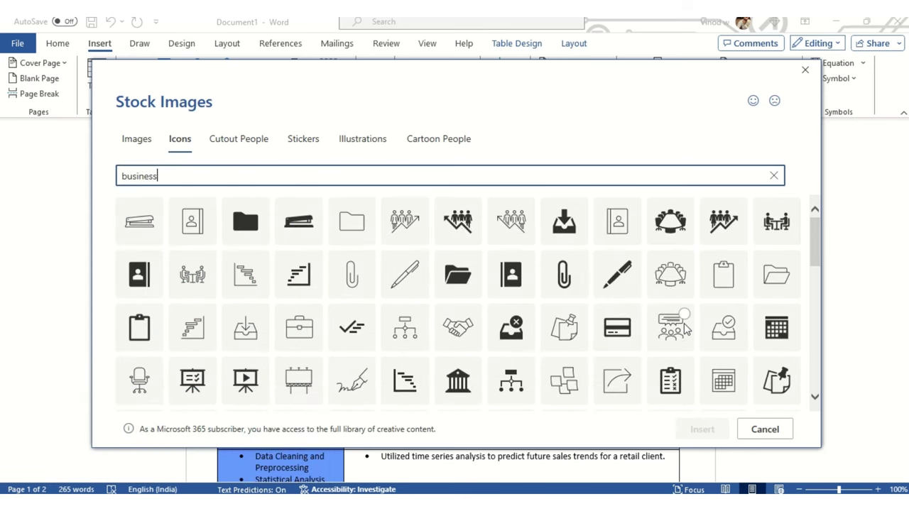
scroll(547, 255, down, 3)
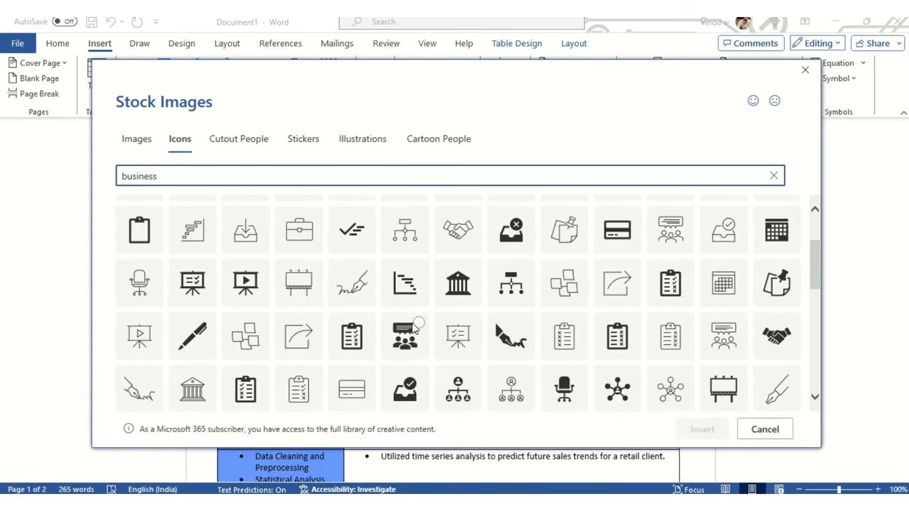
click(731, 304)
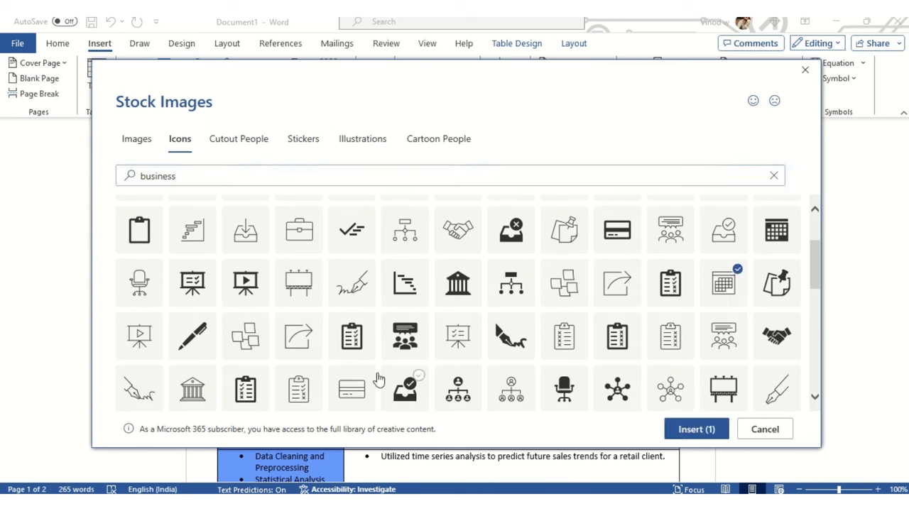
click(706, 429)
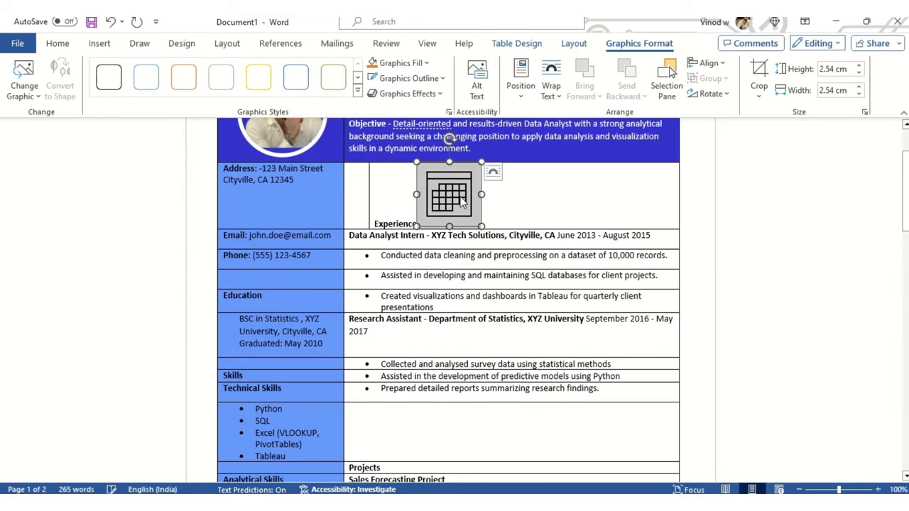
Step: Paste the calendar icon into the narrow cell before Experience and shrink it to a small size
click(382, 180)
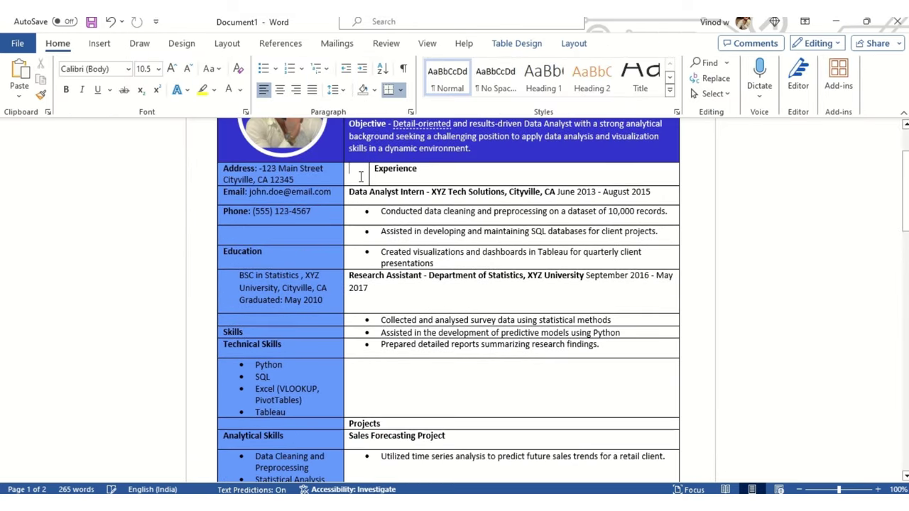
key(ctrl+v)
click(402, 217)
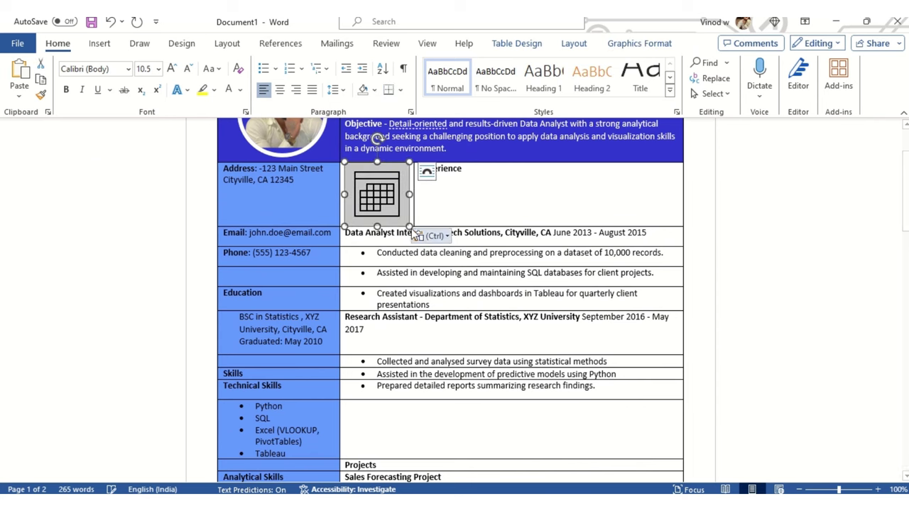
drag(405, 225, 376, 191)
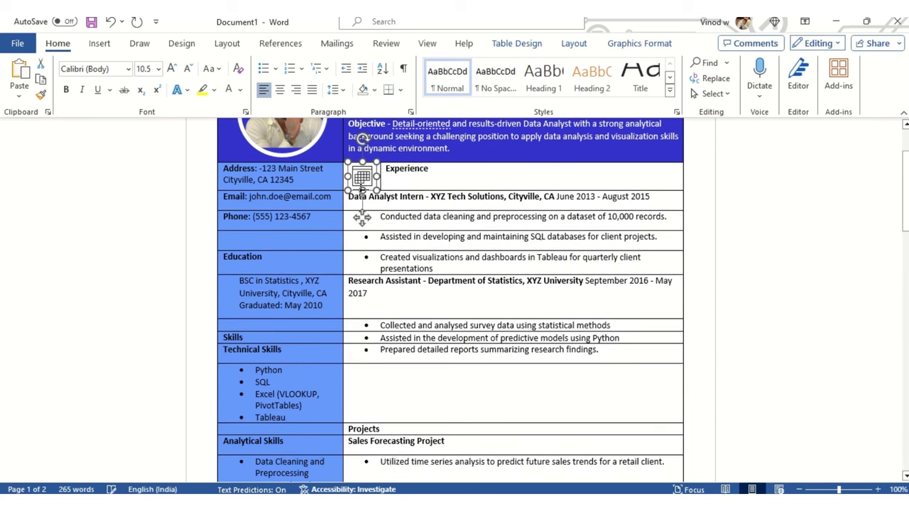
click(426, 186)
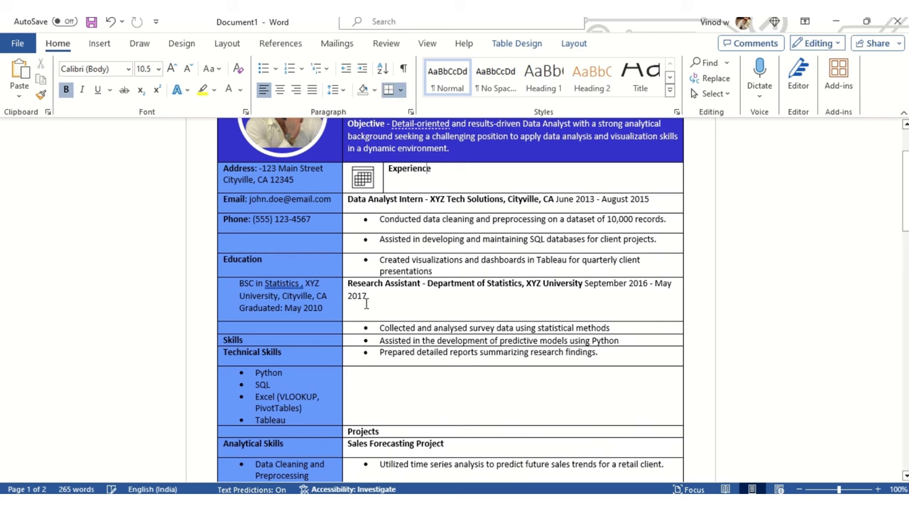
scroll(371, 363, down, 3)
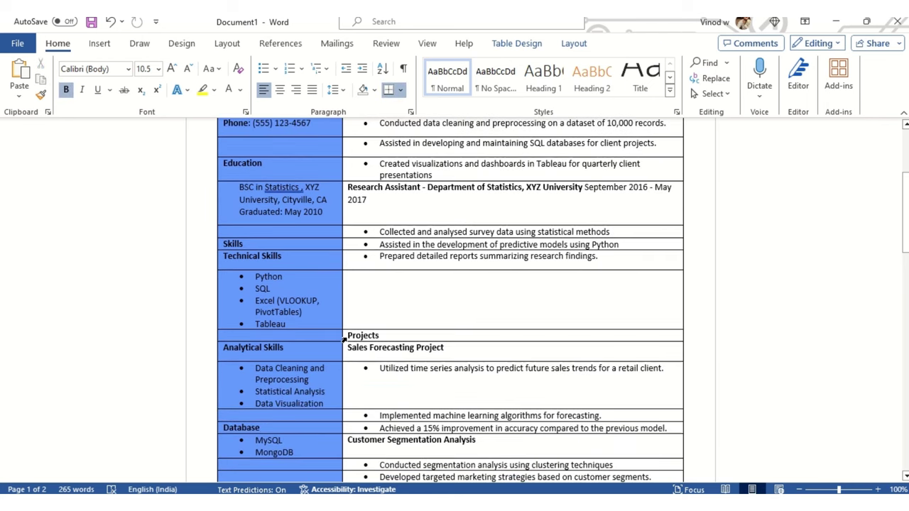
Step: Split the Projects cell into two columns and move the Projects heading into the right half
click(343, 339)
click(353, 341)
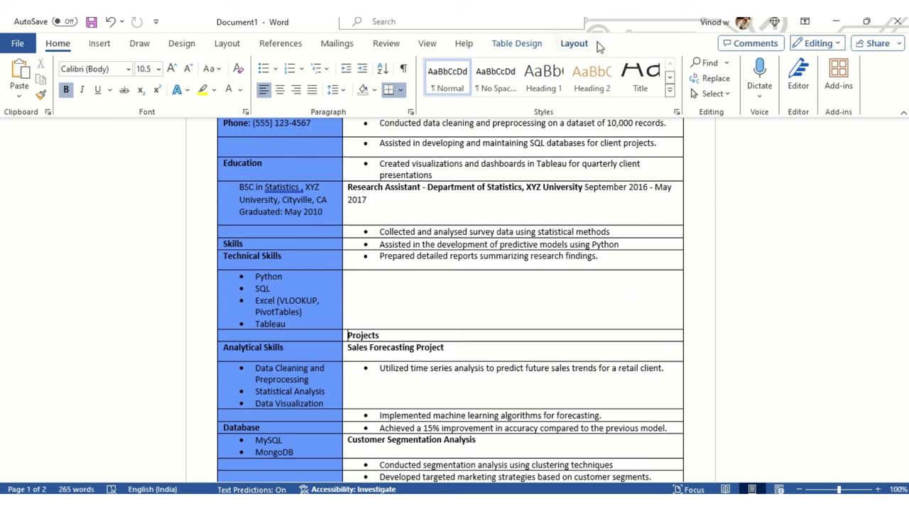
click(523, 44)
click(660, 2)
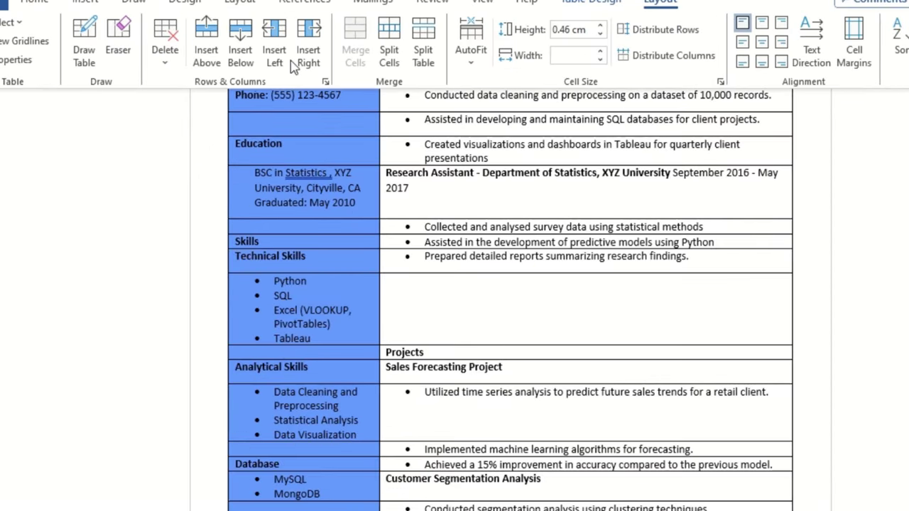
click(389, 56)
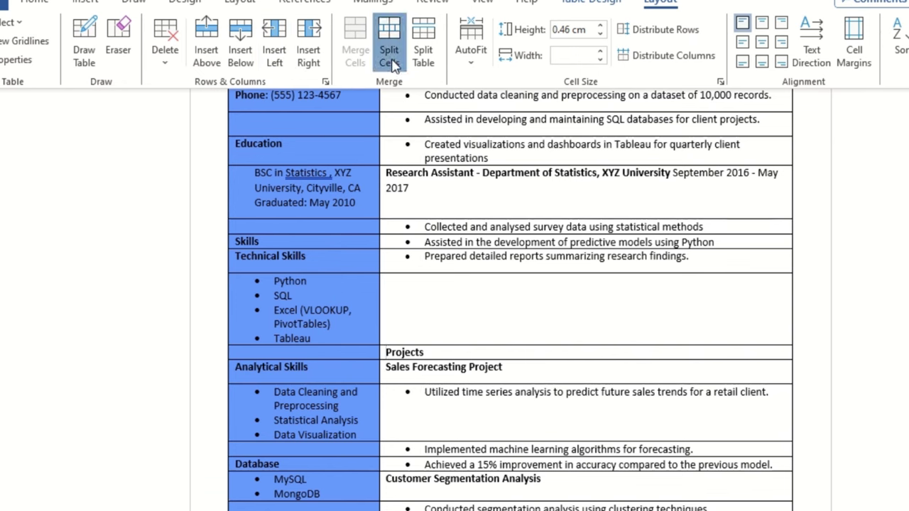
click(491, 285)
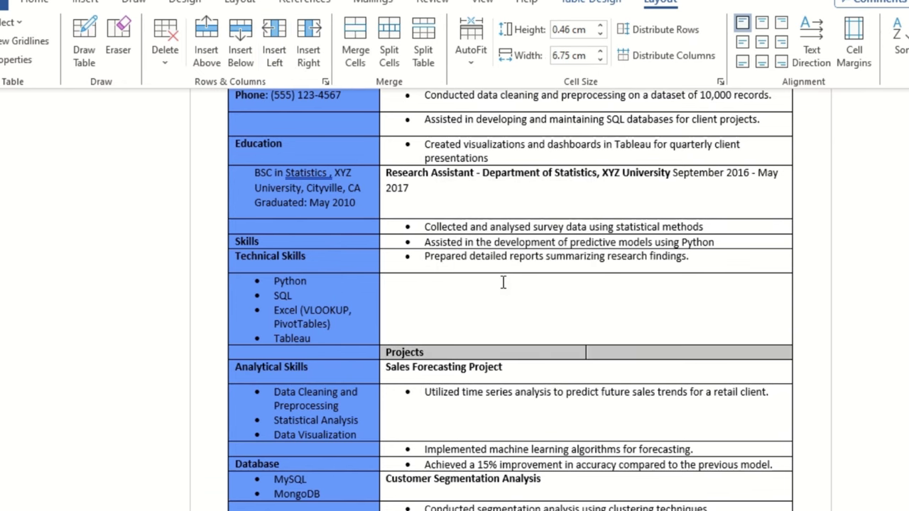
click(412, 351)
double_click(412, 351)
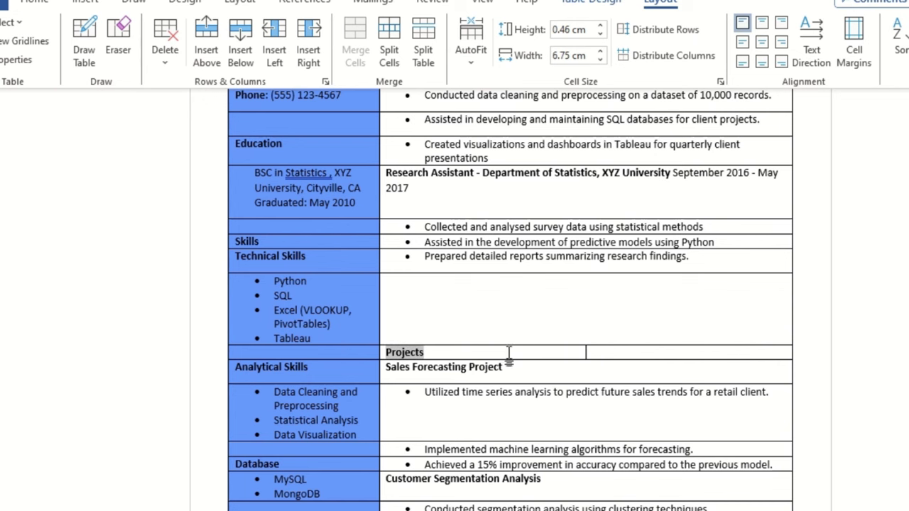
key(BackSpace)
key(ctrl+v)
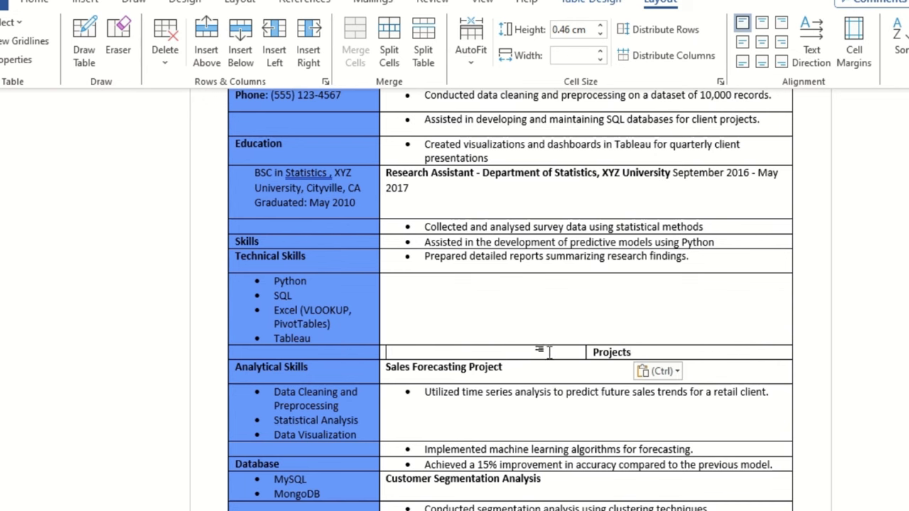
Step: Search the icon library for 'business' and insert the folder icon into the Projects row
click(88, 4)
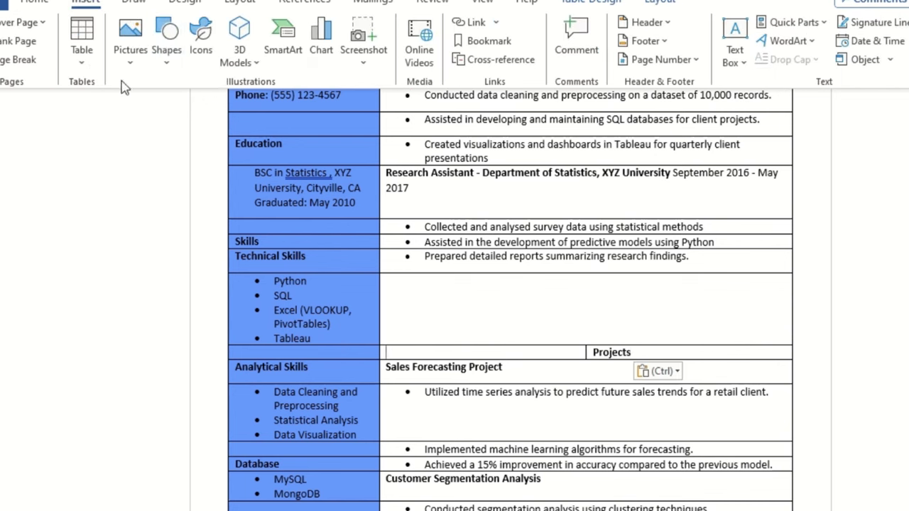
click(197, 44)
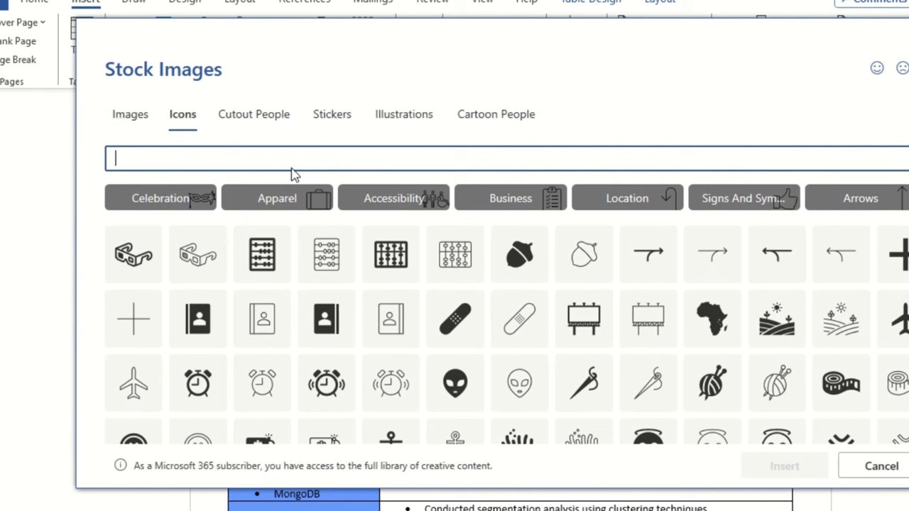
text(business)
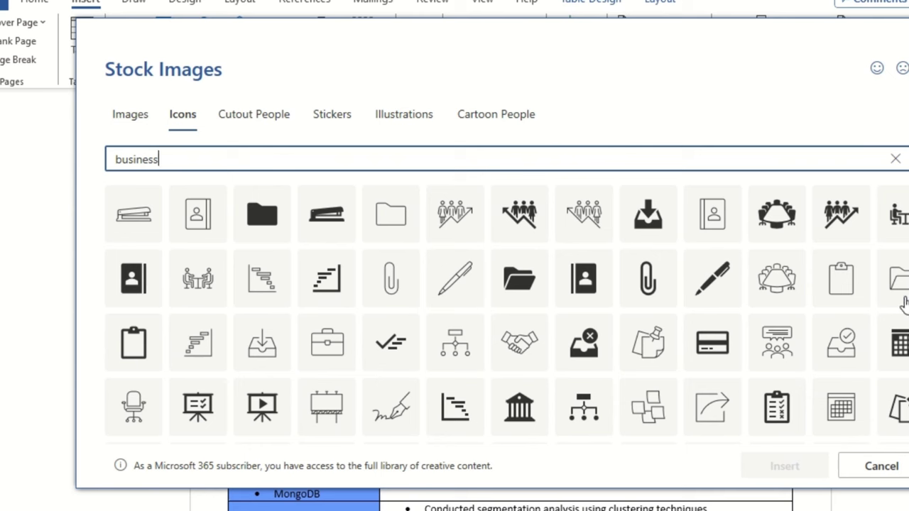
click(841, 407)
click(805, 467)
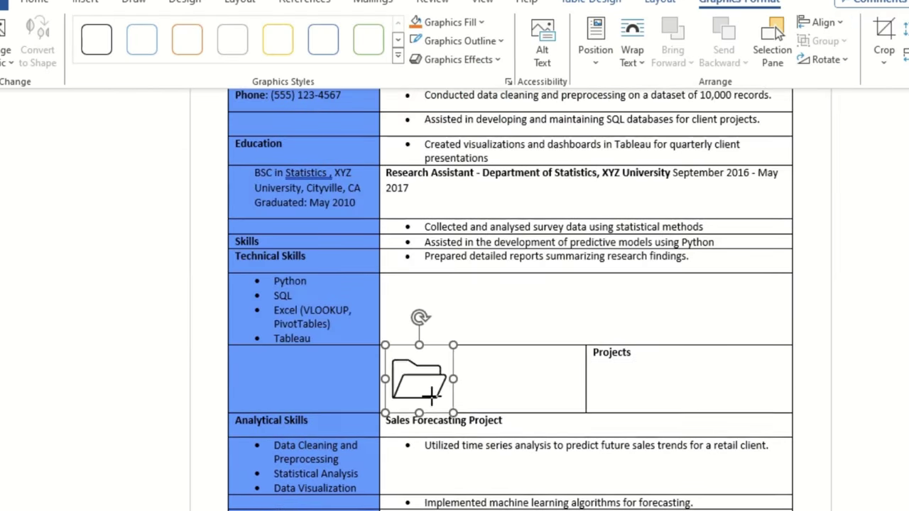
Step: Shrink the folder icon and drag the cell divider left beside it
drag(453, 413, 426, 385)
click(585, 375)
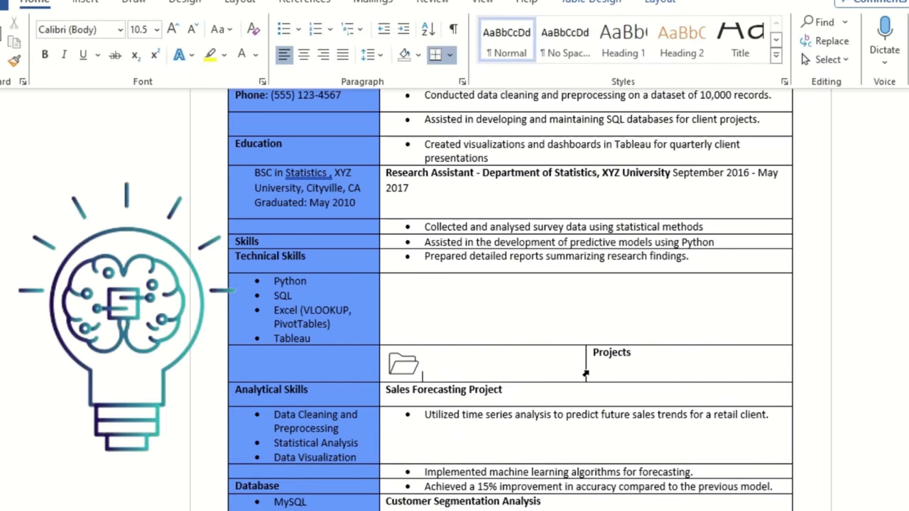
drag(586, 368, 428, 365)
click(490, 367)
scroll(447, 312, down, 4)
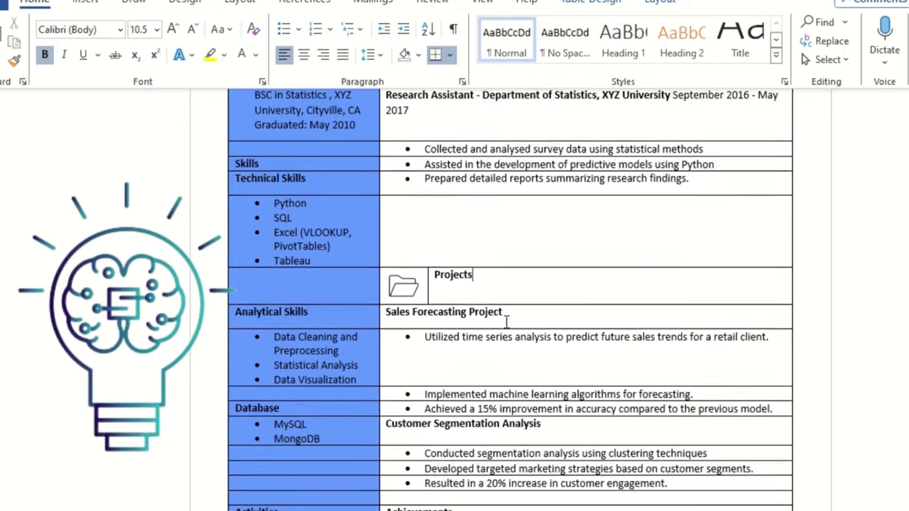
scroll(447, 312, down, 3)
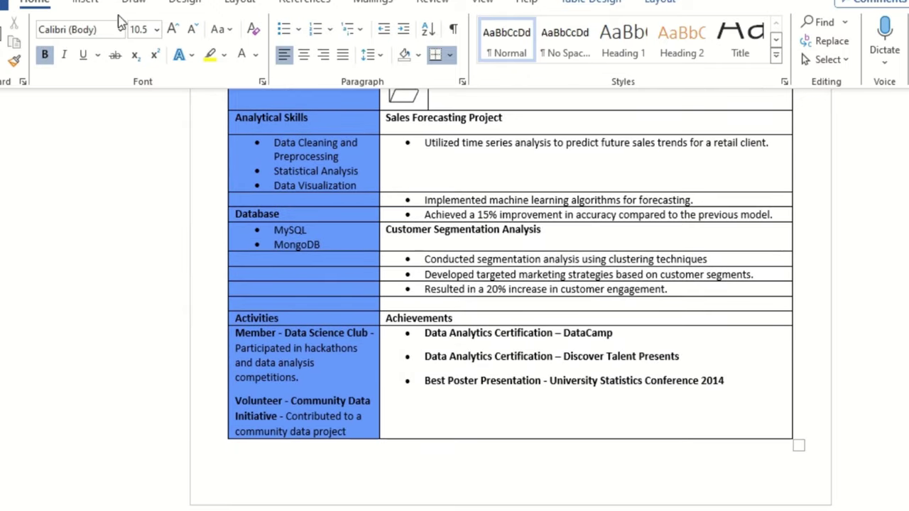
Step: Search icons for 'awar', insert the certificate icon, and shrink it to fit the row
click(88, 3)
click(200, 35)
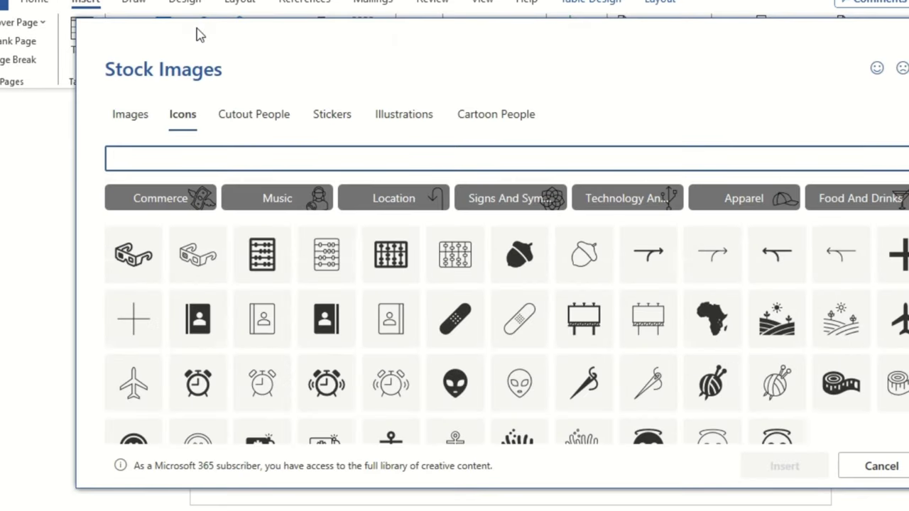
text(awards)
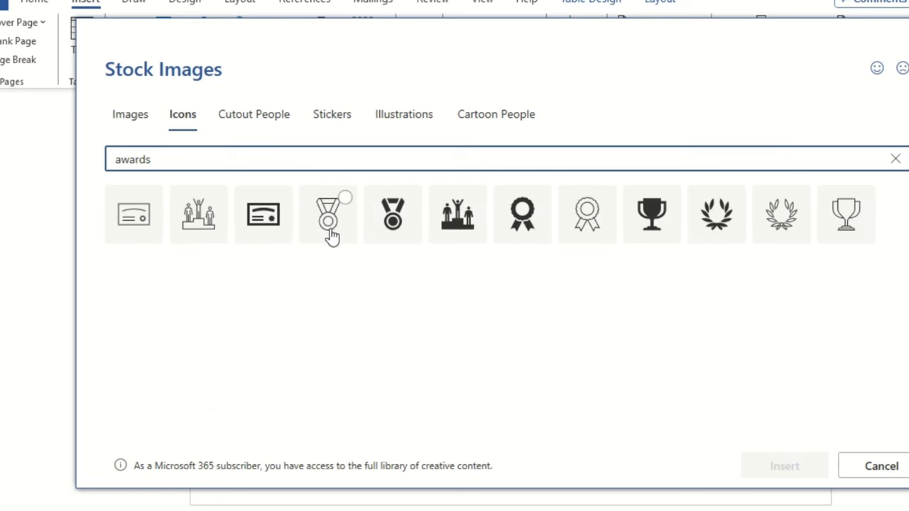
click(152, 235)
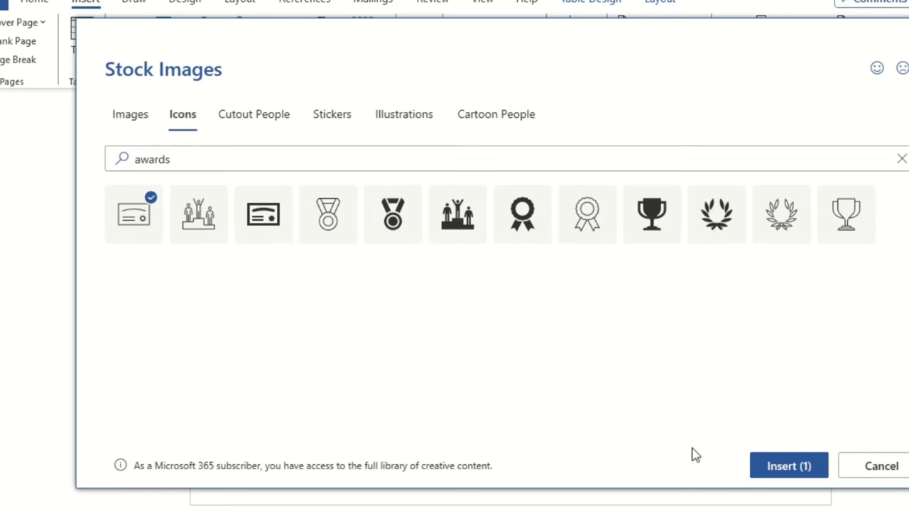
click(771, 468)
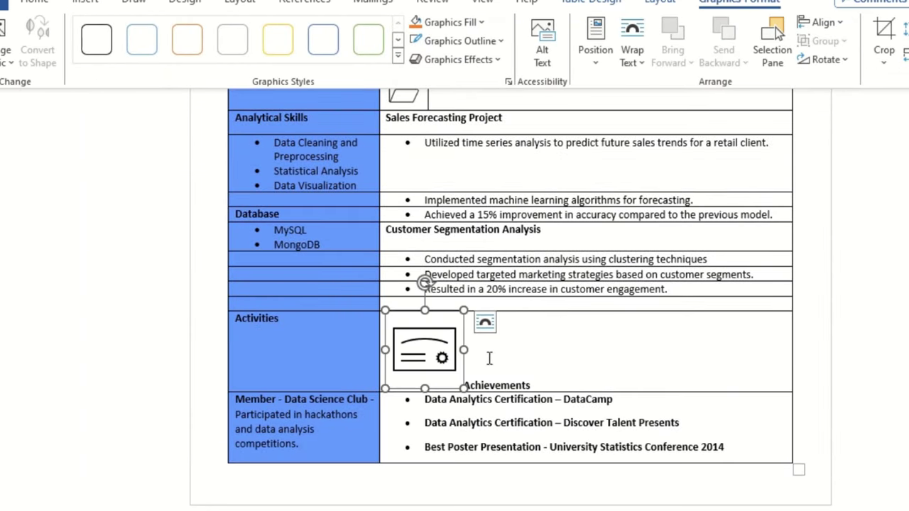
drag(462, 384, 421, 341)
click(429, 334)
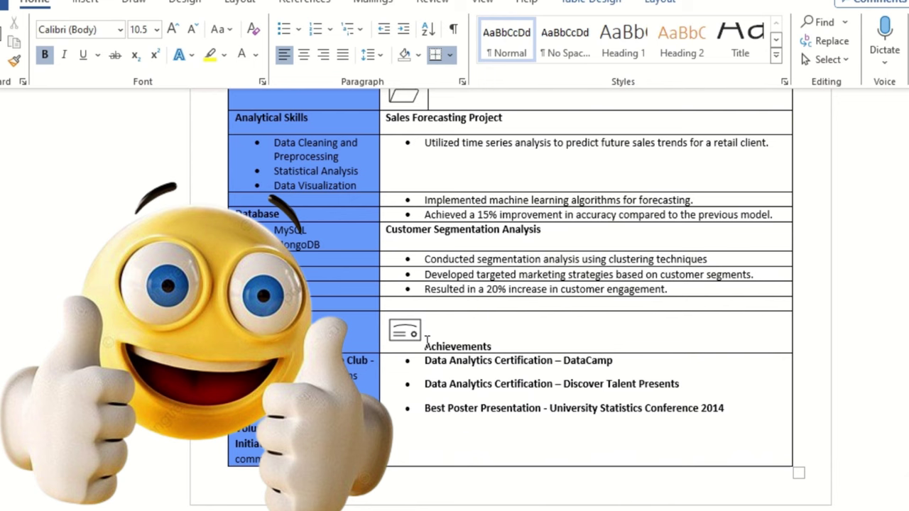
Step: Split the Achievements cell into two columns and move the Achievements heading into the right half
click(607, 6)
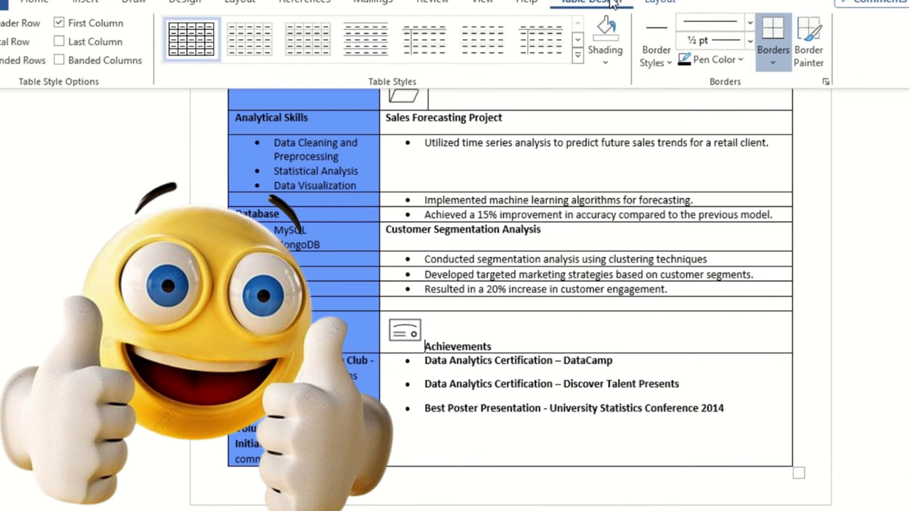
click(668, 4)
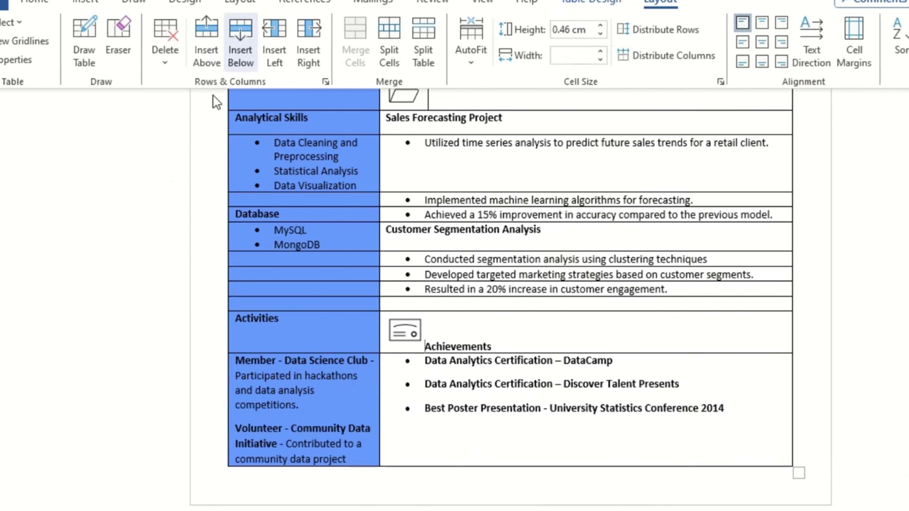
click(393, 65)
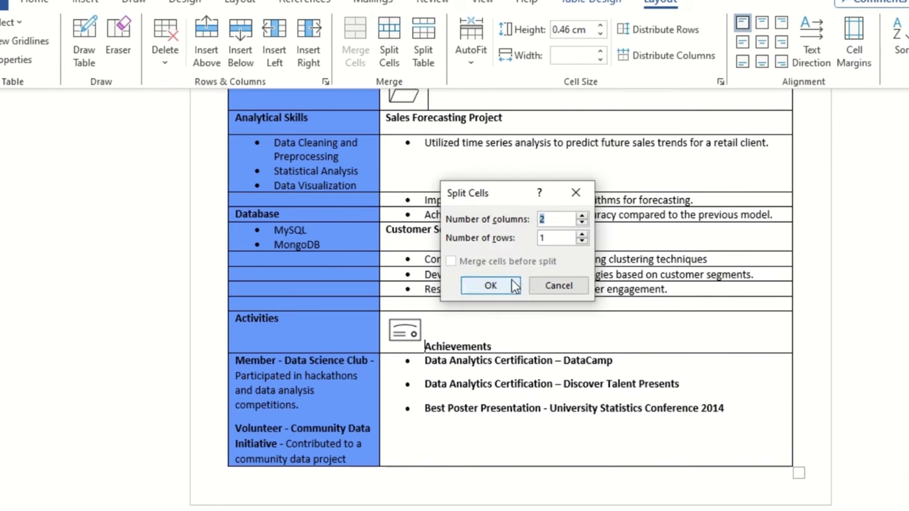
click(517, 283)
click(514, 332)
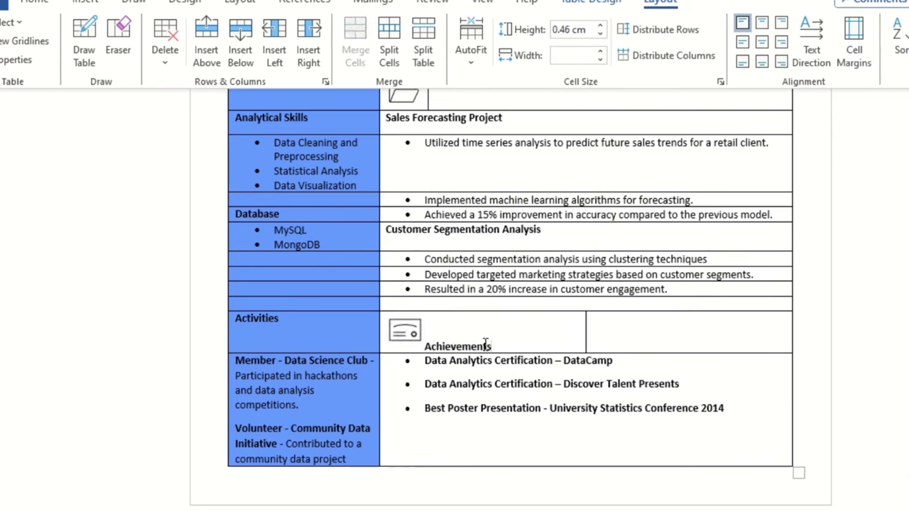
double_click(486, 343)
key(ctrl+c)
key(Delete)
click(611, 336)
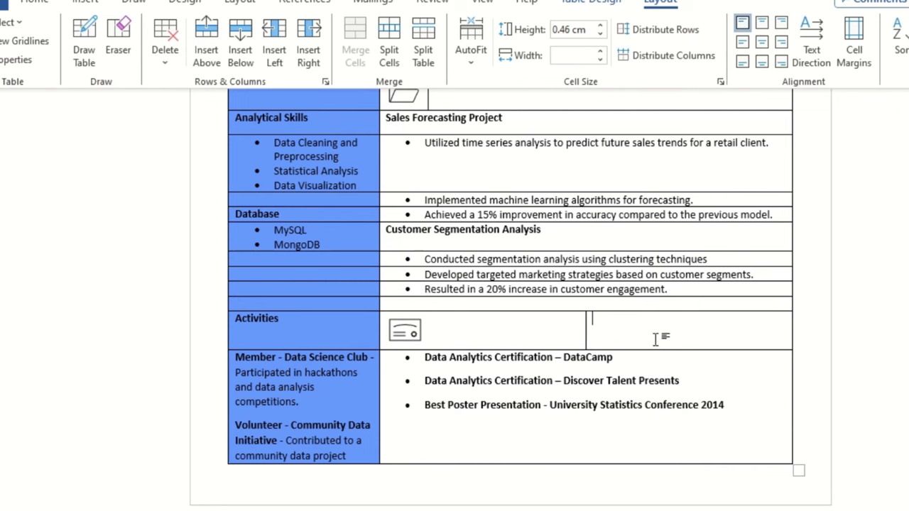
key(ctrl+v)
Step: Drag the Achievements cell divider left so it sits beside the certificate icon
drag(585, 331, 429, 318)
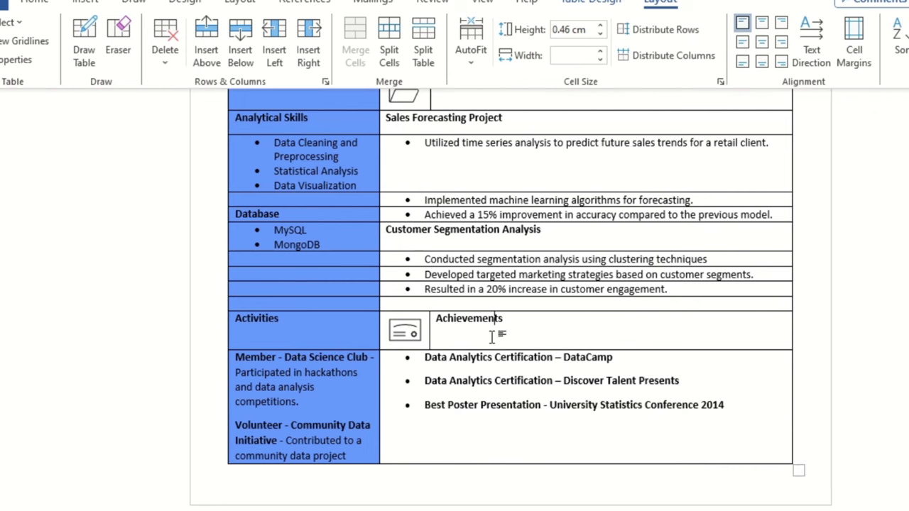
scroll(491, 336, down, 5)
scroll(480, 302, up, 5)
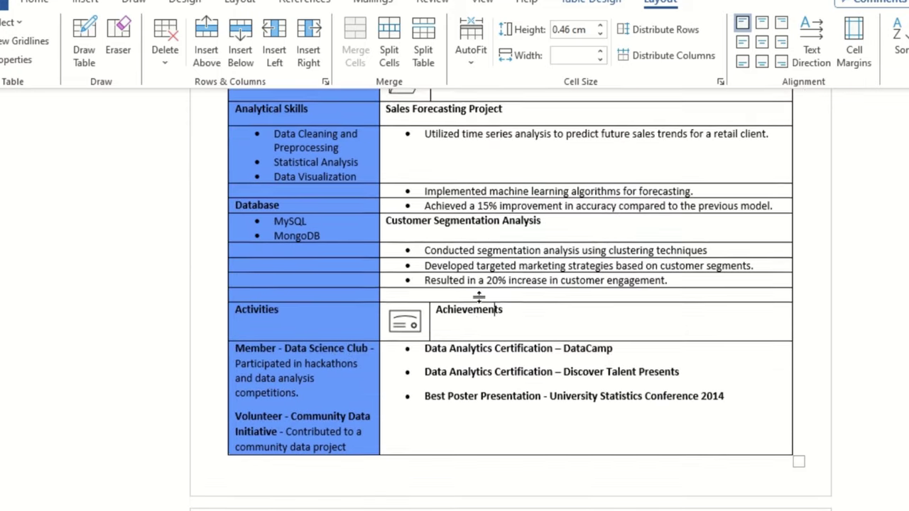
click(405, 323)
scroll(546, 283, down, 3)
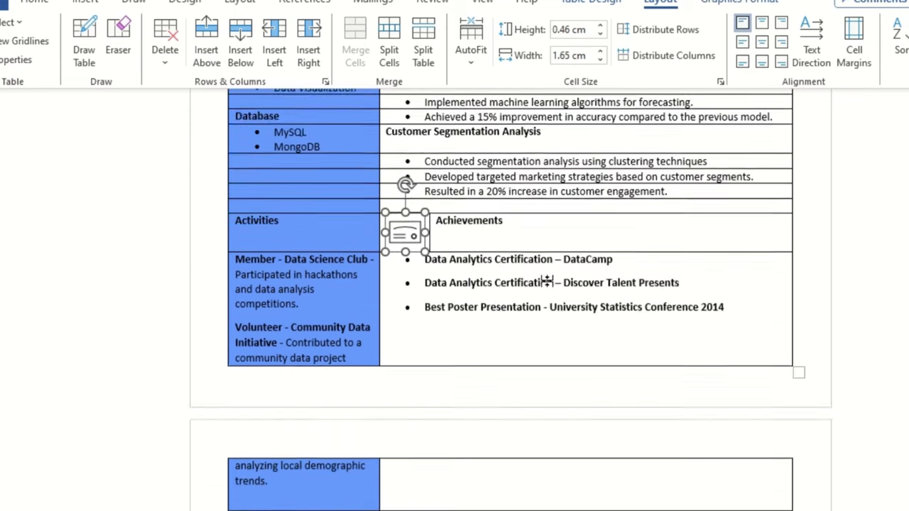
scroll(546, 283, down, 3)
click(391, 428)
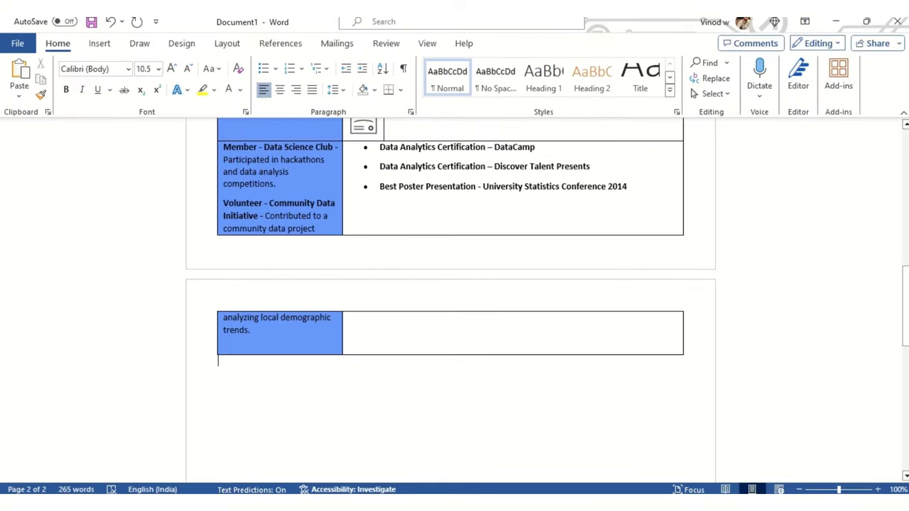
Step: Below the table, type 'Best Regards' followed by the sender's name and phone number
key(Return)
text(Best R)
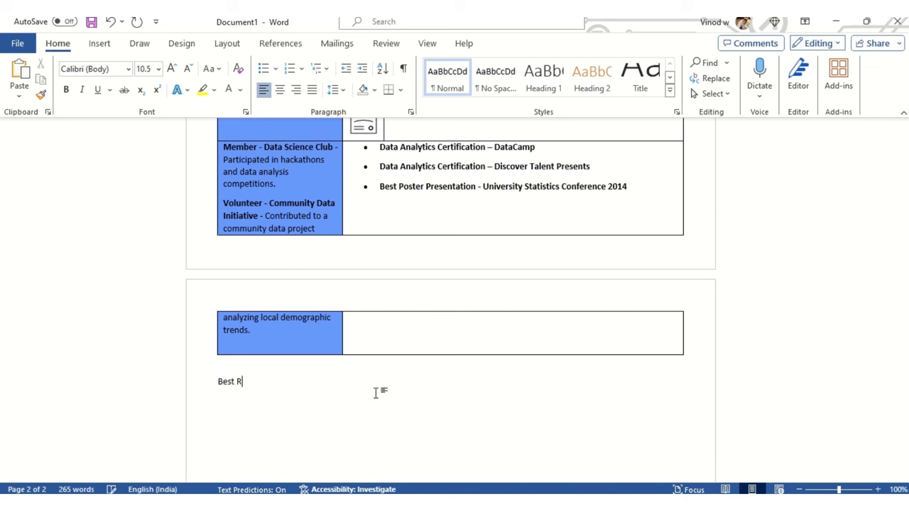
text(egards Vinod Walwar)
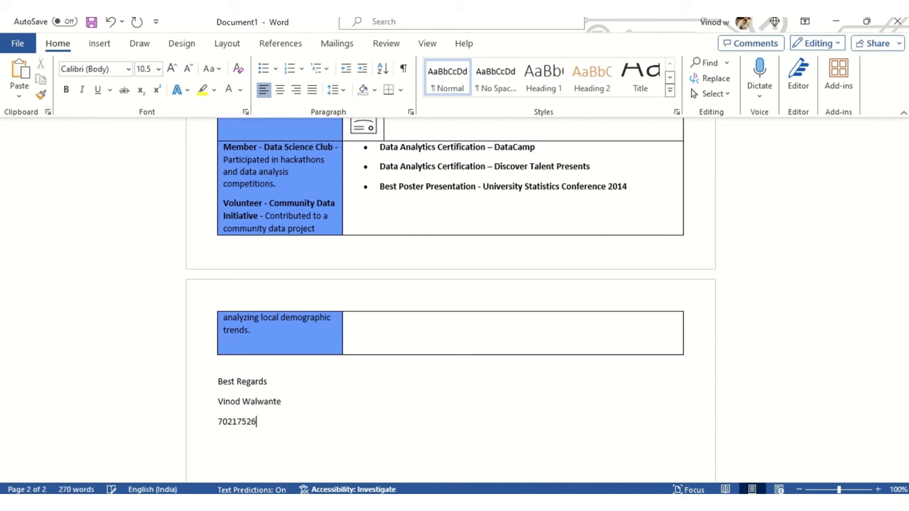
text(XX)
key(Return)
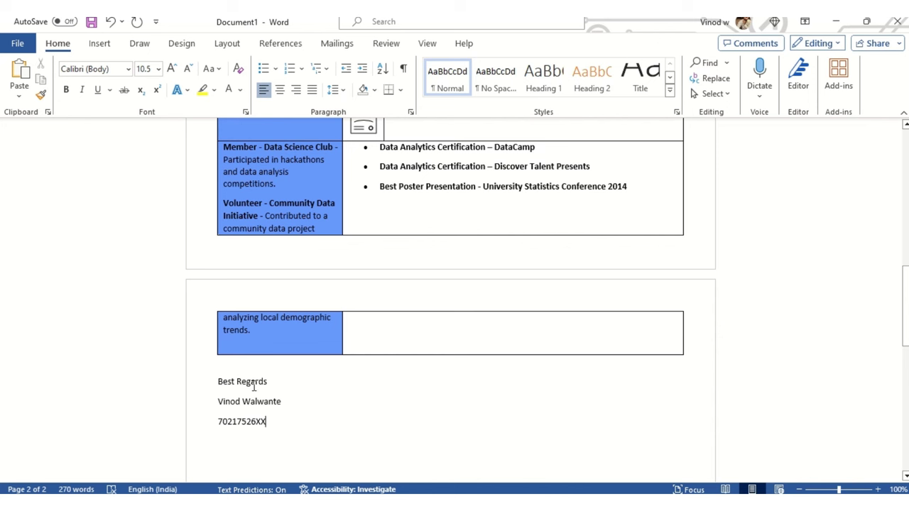
Step: Make the 'Best Regards' line bold
drag(273, 381, 200, 384)
key(ctrl+b)
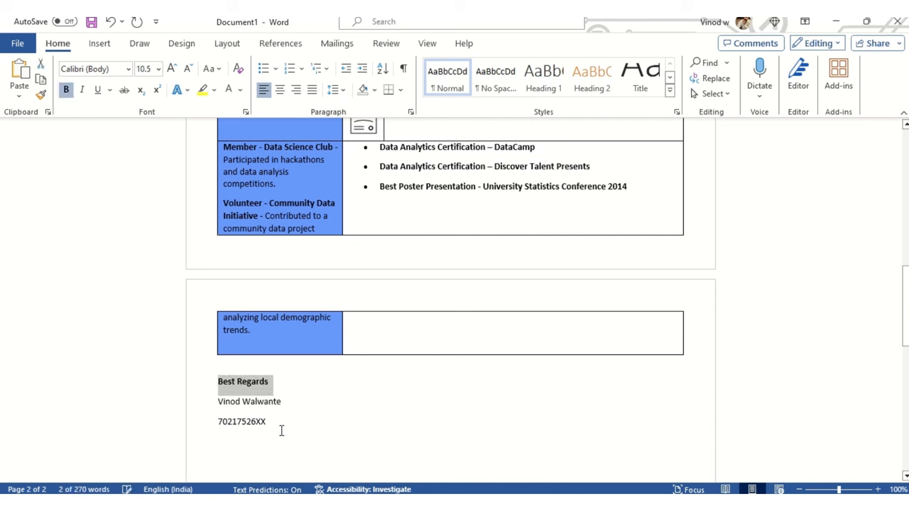
click(281, 431)
scroll(306, 383, up, 1)
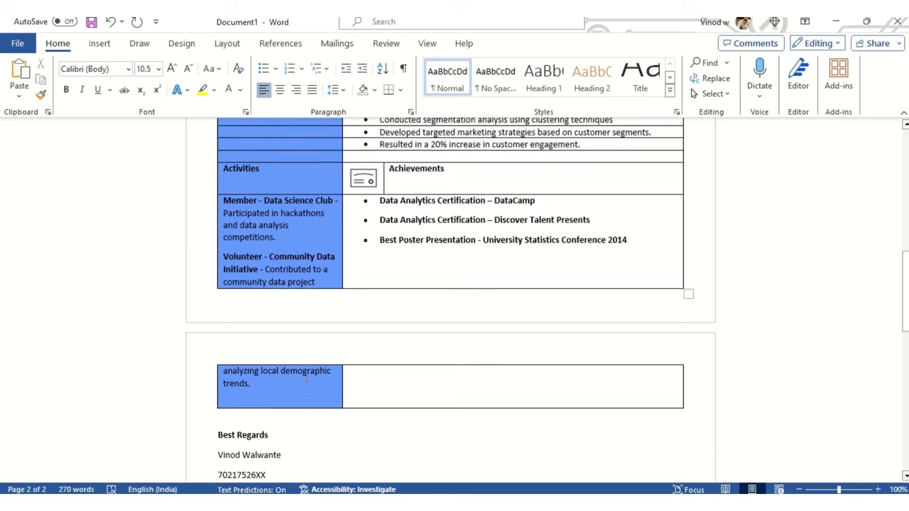
scroll(307, 381, up, 1)
scroll(284, 403, down, 2)
click(288, 403)
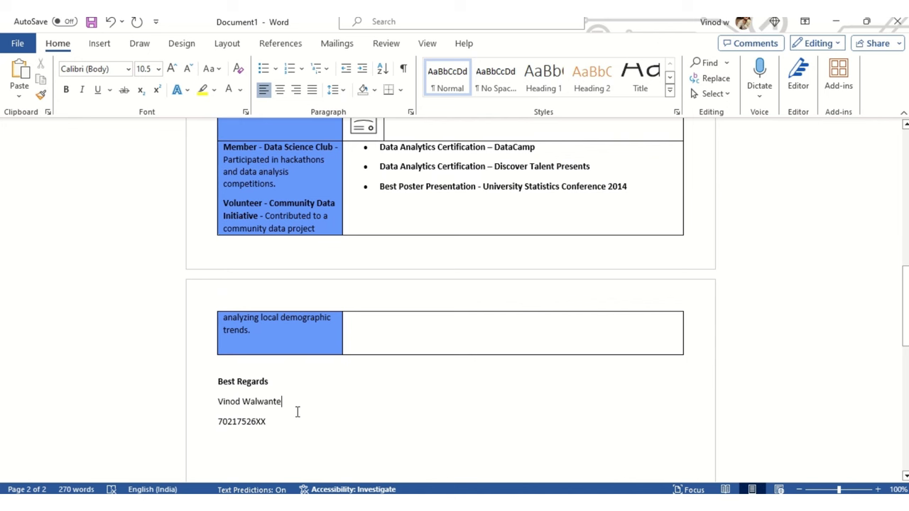
Step: Add a line with the sender's LinkedIn profile URL between the name and phone number
key(Return)
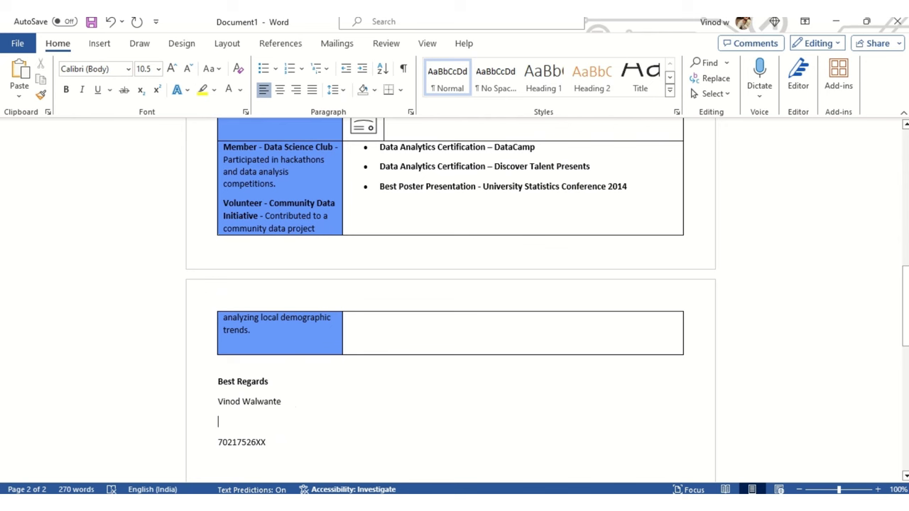
text(https)
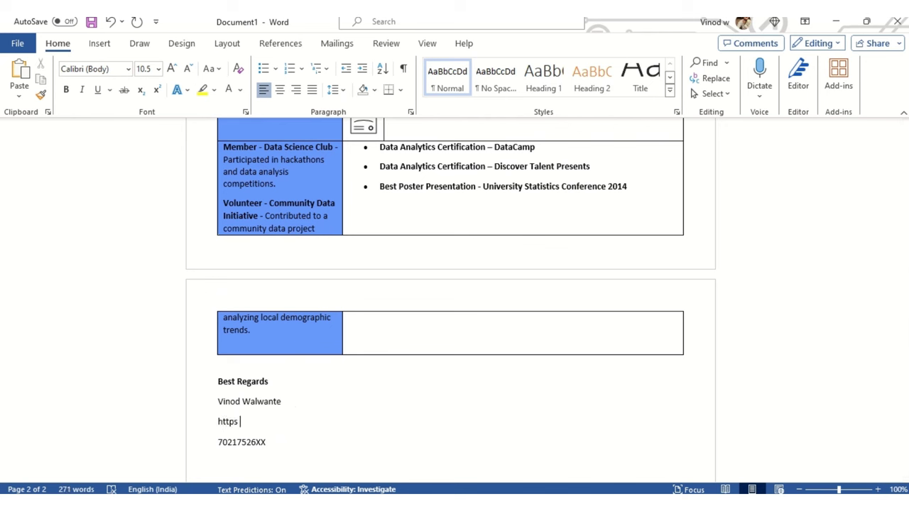
text(:/www.)
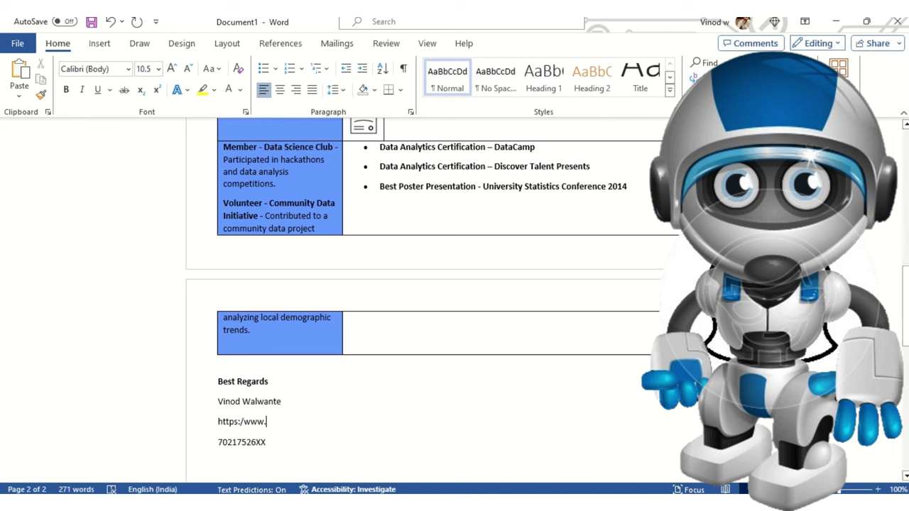
text(k)
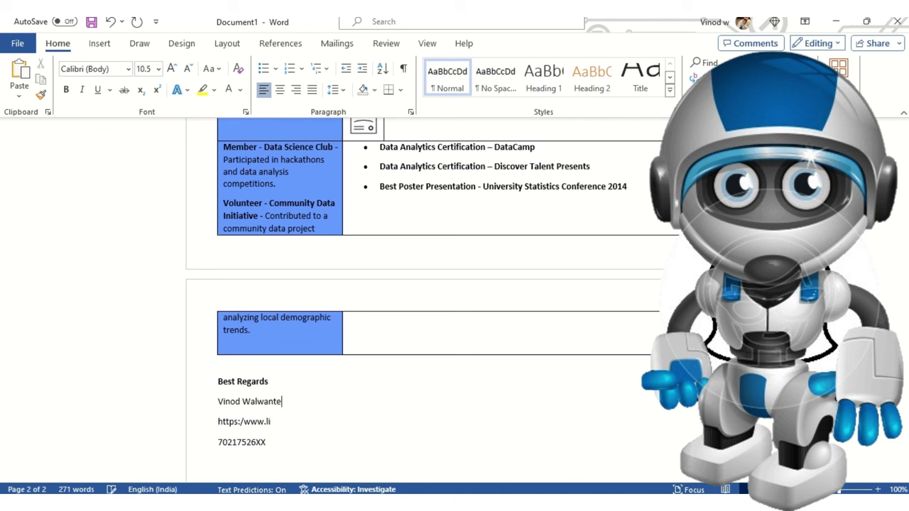
key(Down)
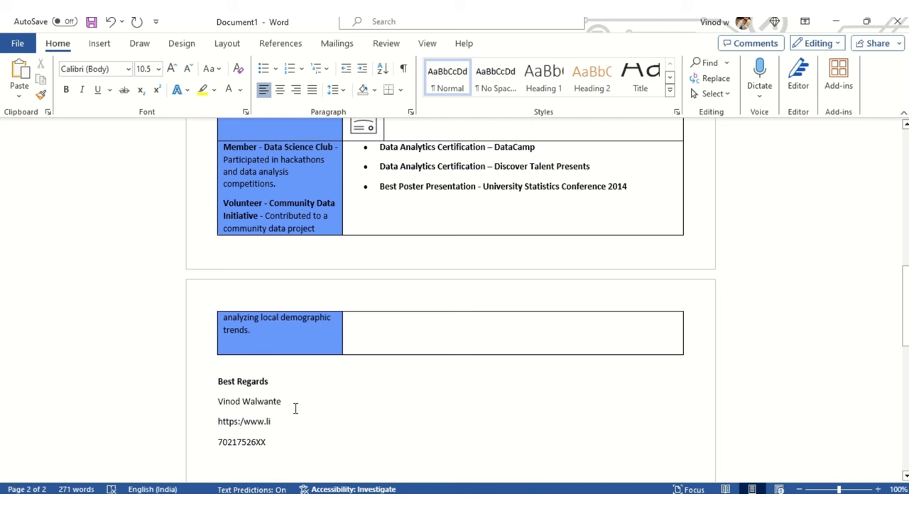
text(nkedin.)
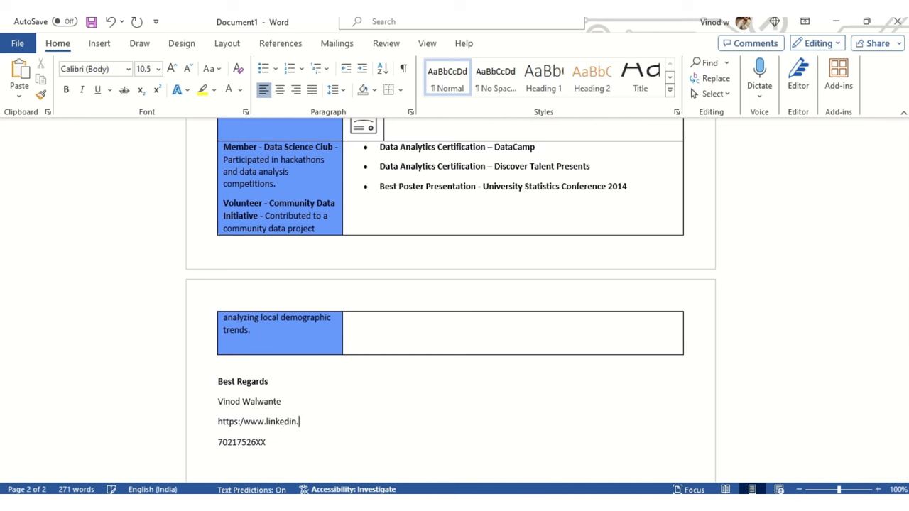
text(com/vinod_w29)
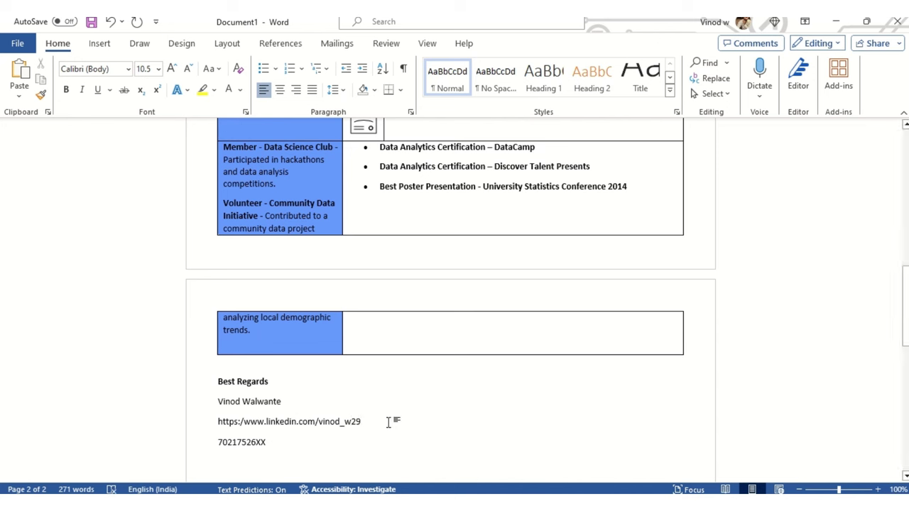
Step: Trim 'Best Regards' to 'Regards' and make the sender's name bold
click(205, 401)
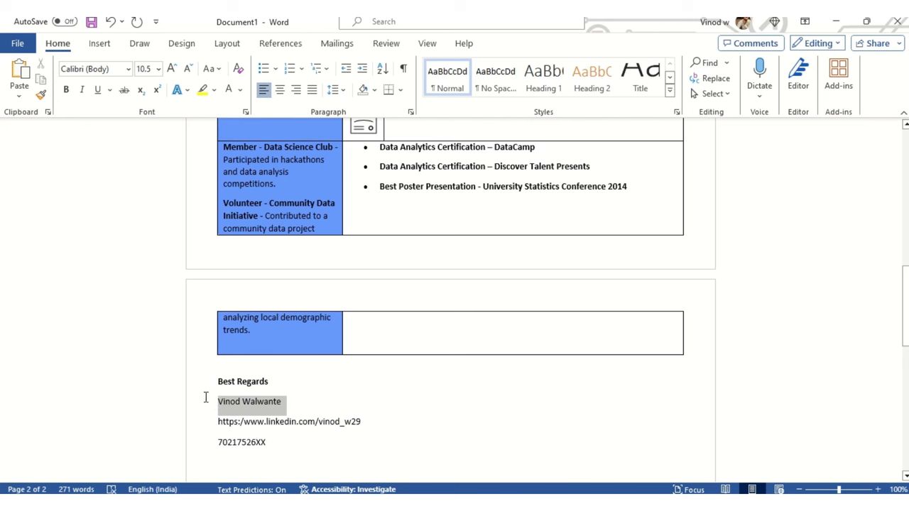
click(227, 381)
double_click(228, 383)
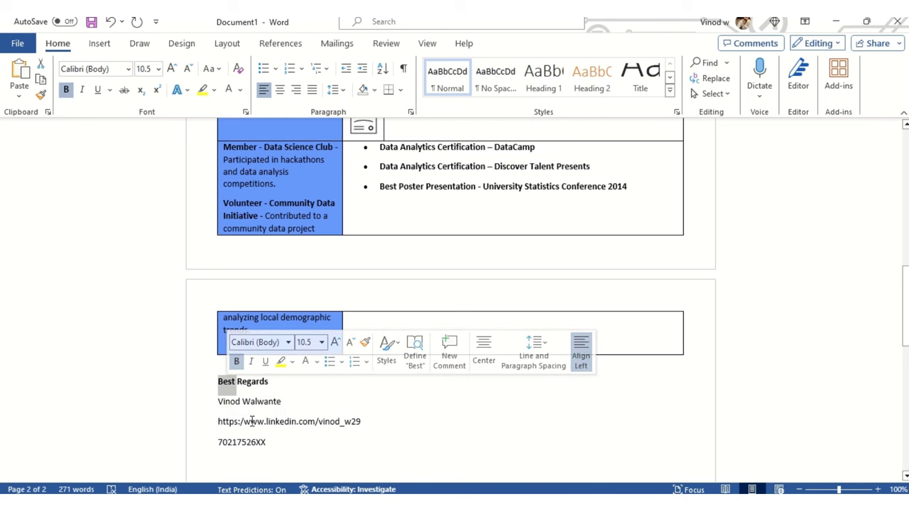
key(Delete)
triple_click(281, 404)
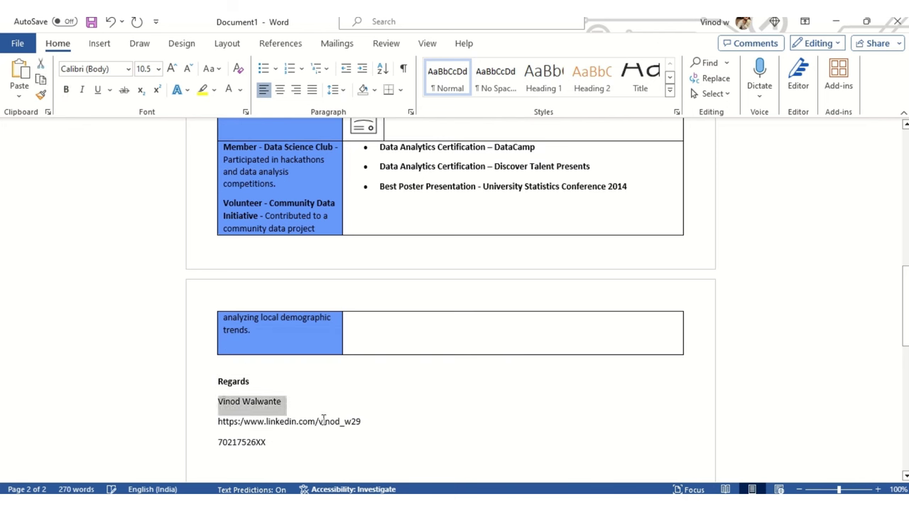
key(ctrl+b)
click(353, 431)
click(282, 445)
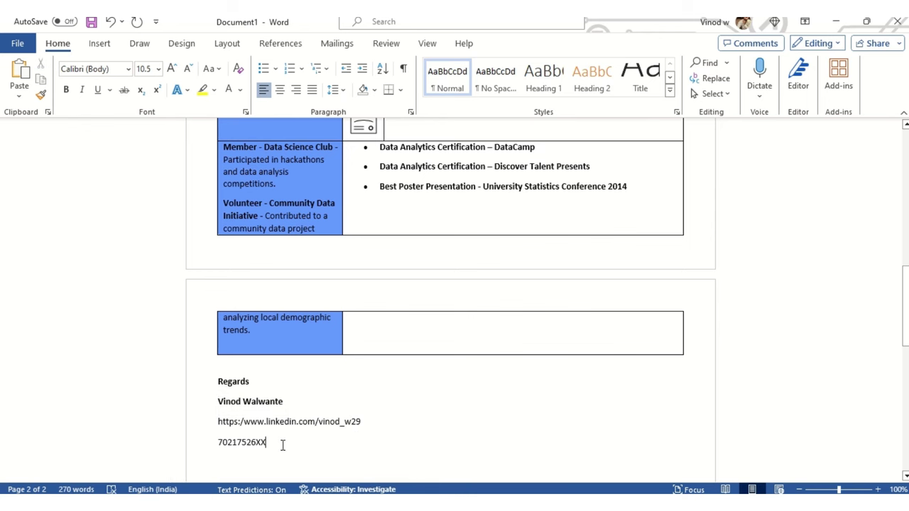
scroll(350, 405, down, 3)
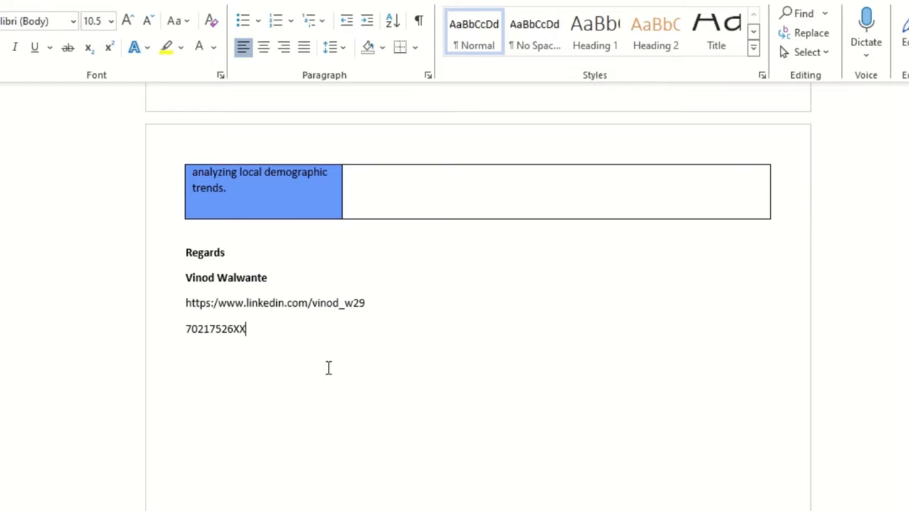
Step: Give the calendar icon beside Experience a blue-filled graphics style
scroll(328, 368, up, 15)
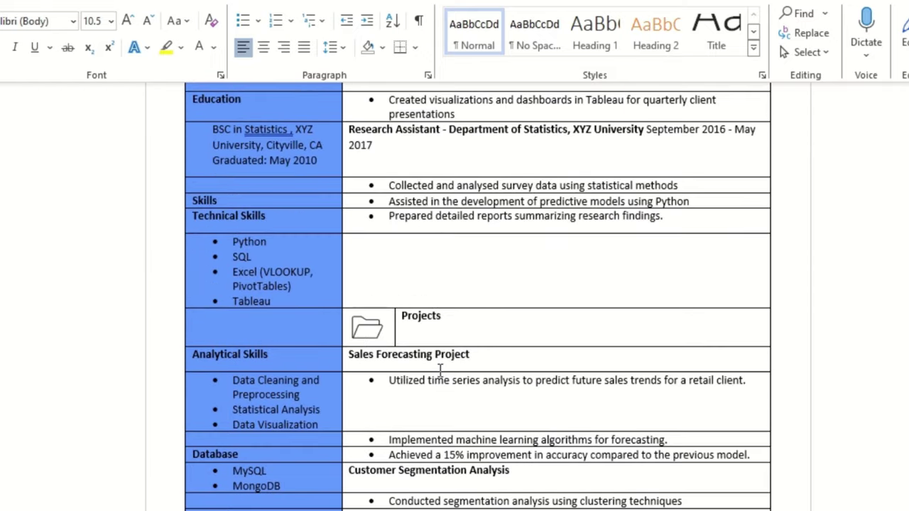
scroll(440, 370, up, 5)
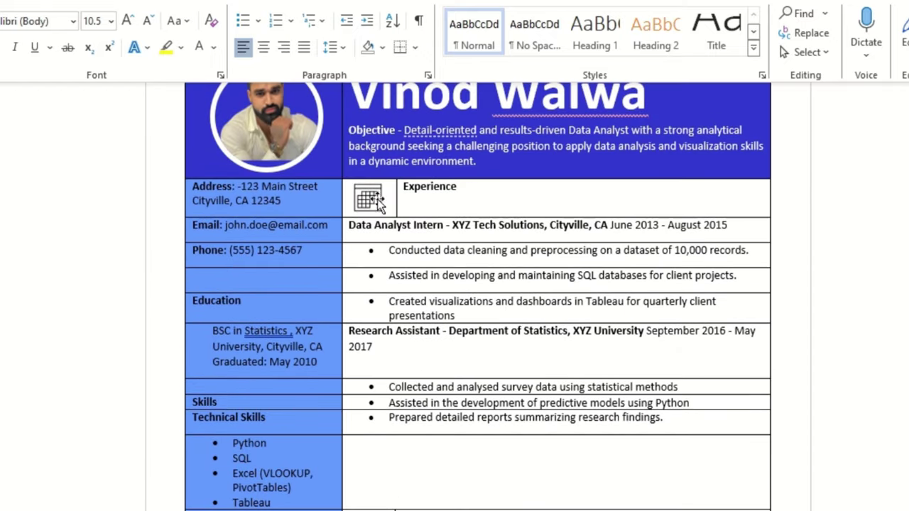
click(376, 200)
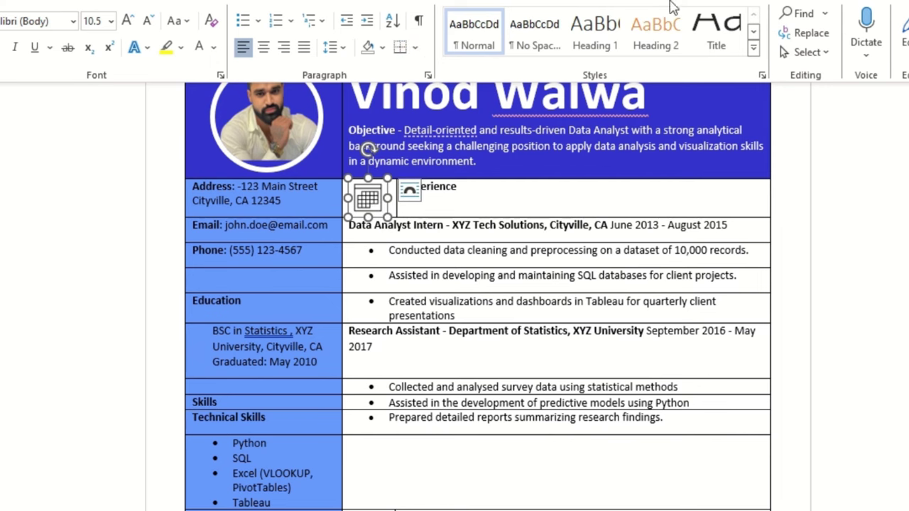
click(715, 1)
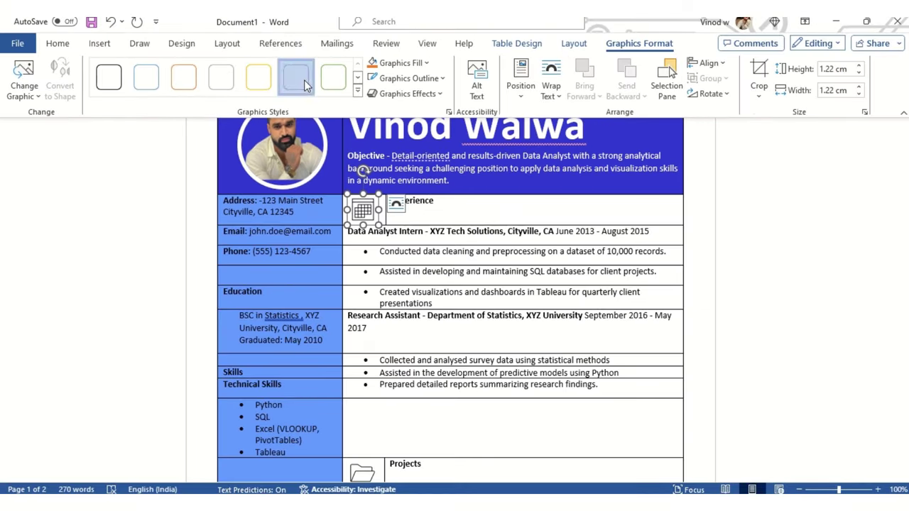
click(305, 84)
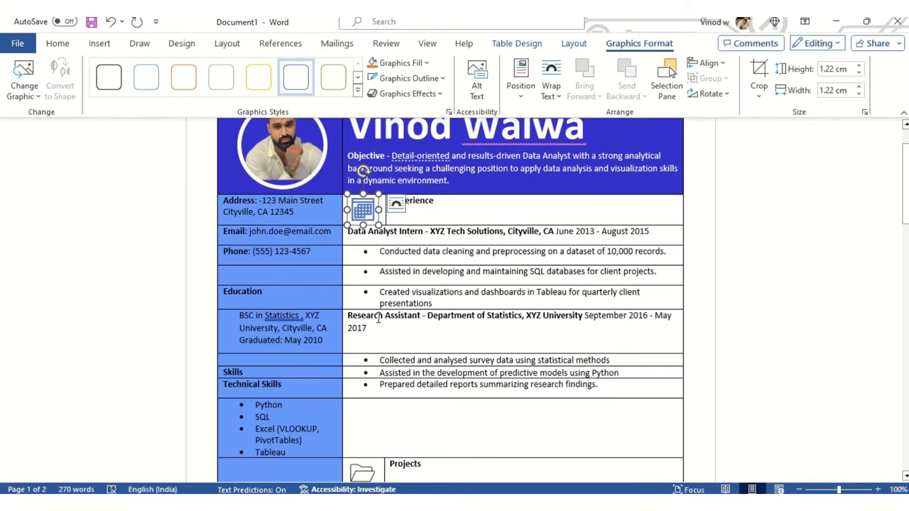
scroll(362, 320, down, 2)
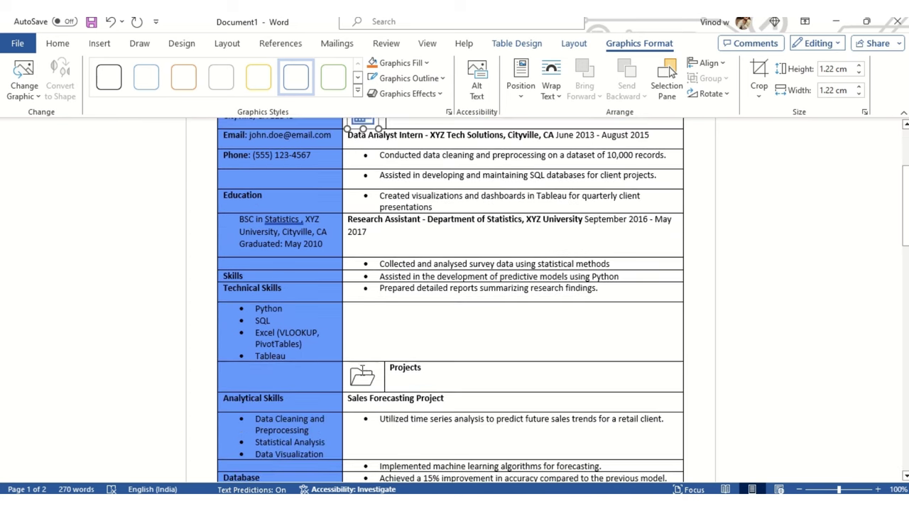
Step: Apply the same blue-filled graphics style to the certificate icon beside Achievements
click(362, 370)
scroll(421, 289, down, 3)
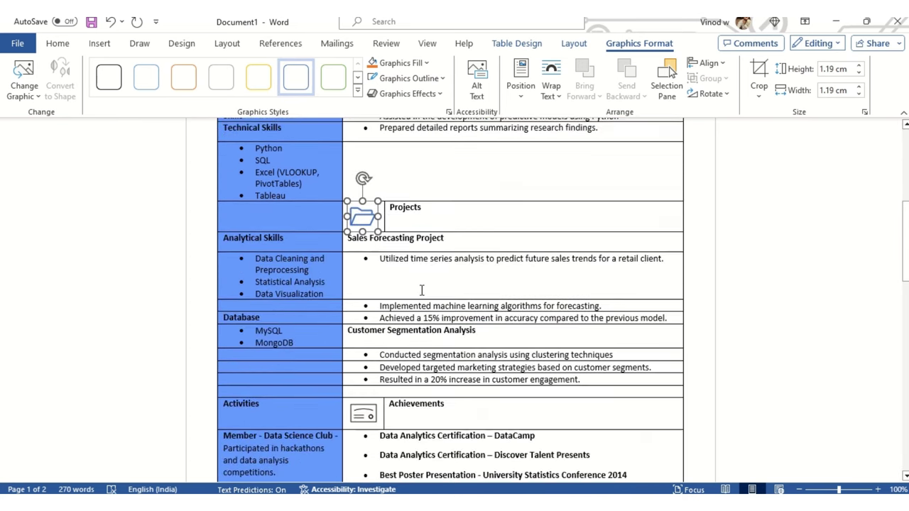
scroll(421, 290, down, 3)
click(363, 285)
click(296, 76)
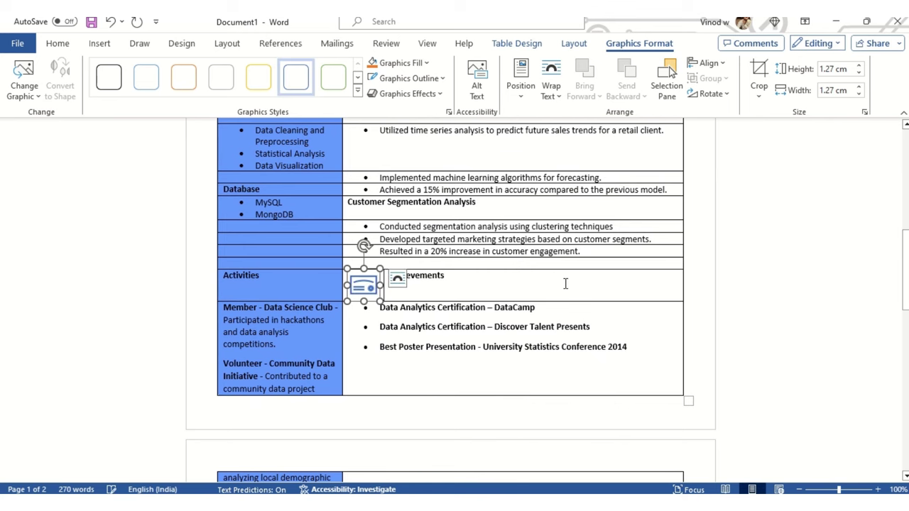
click(565, 284)
scroll(430, 260, up, 9)
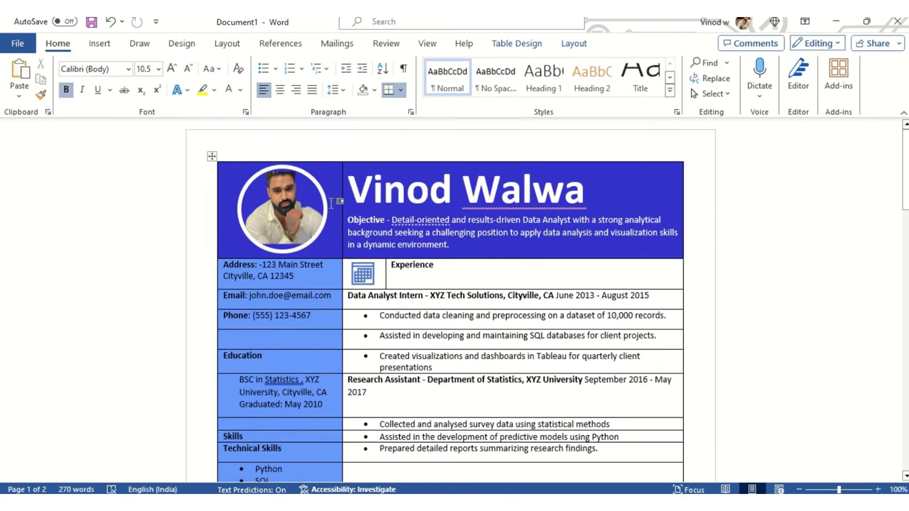
Step: Set the whole résumé table to No Border
click(211, 156)
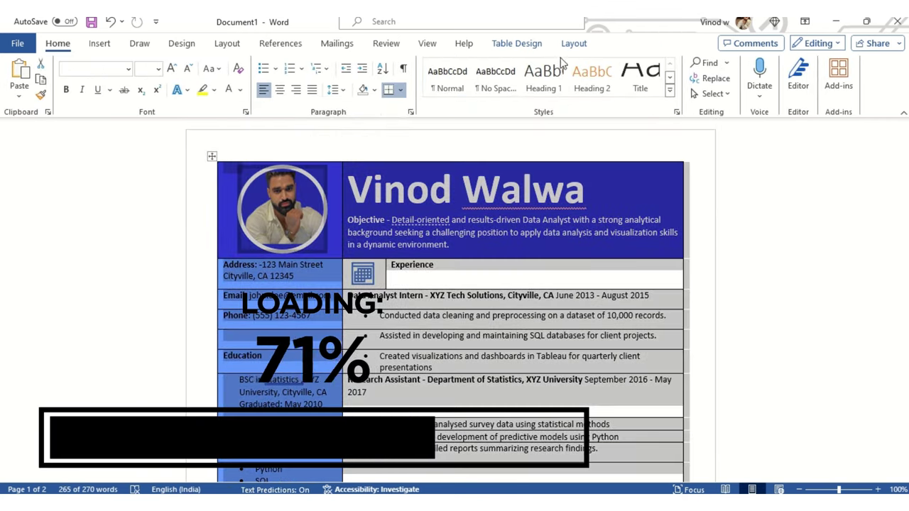
click(537, 44)
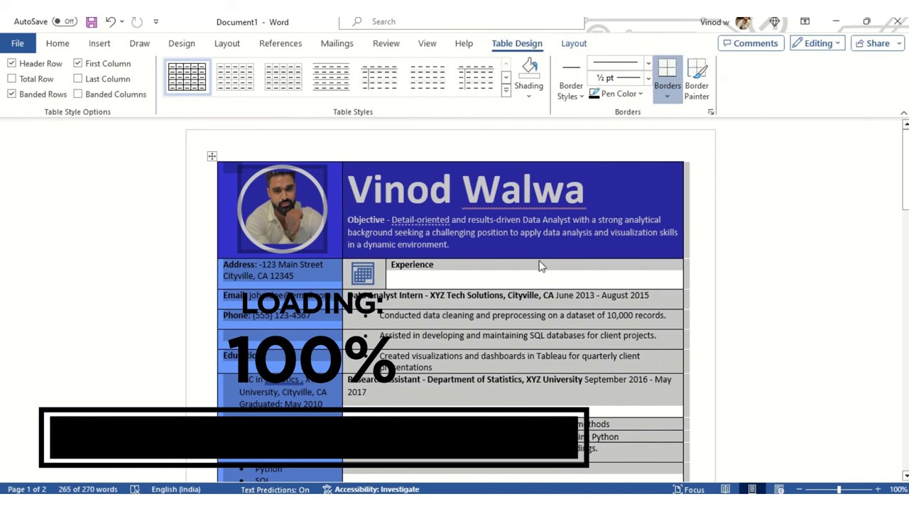
click(668, 97)
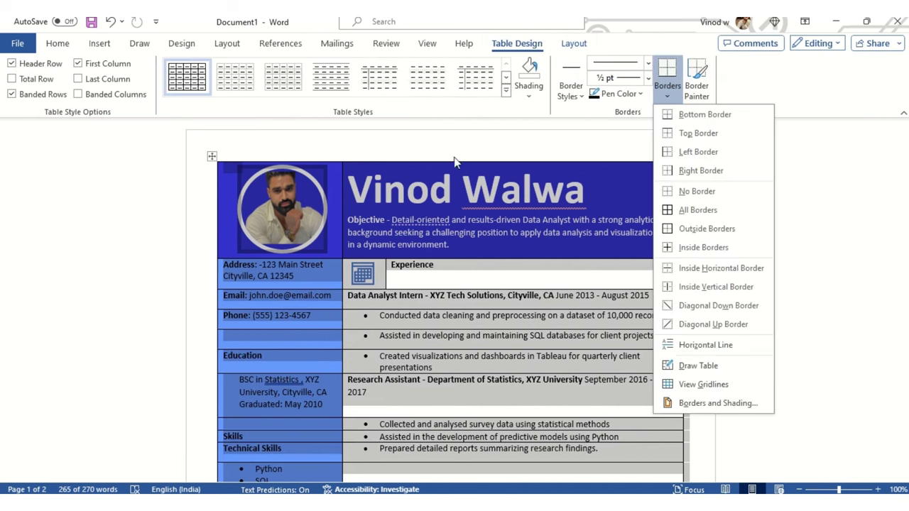
click(693, 210)
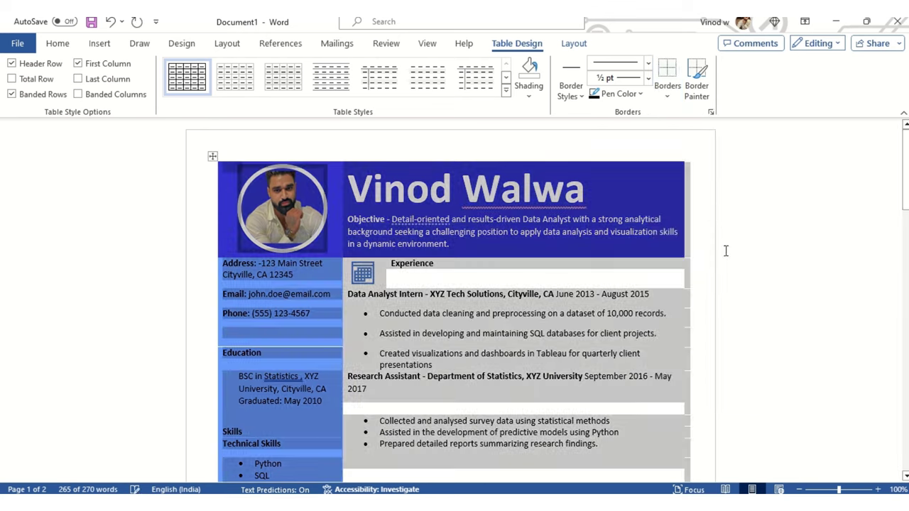
click(704, 331)
scroll(704, 331, down, 10)
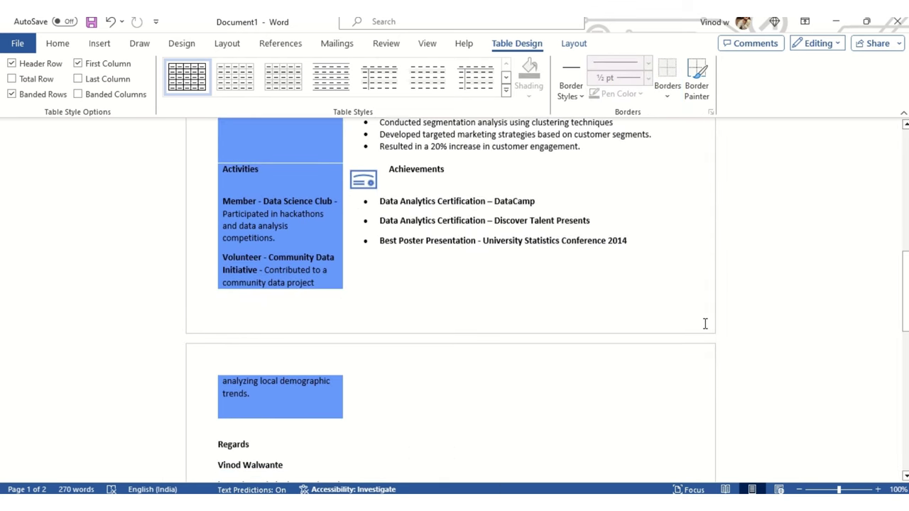
scroll(641, 291, down, 8)
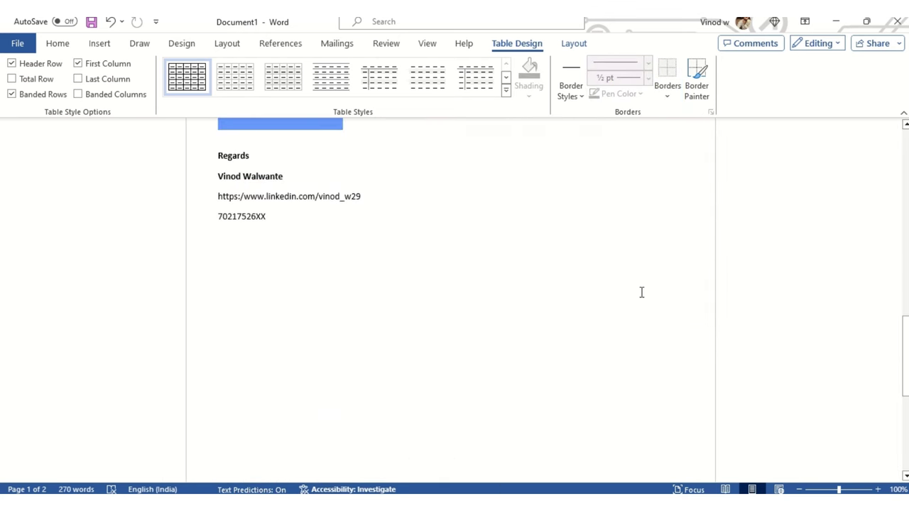
scroll(641, 292, up, 8)
scroll(635, 289, up, 15)
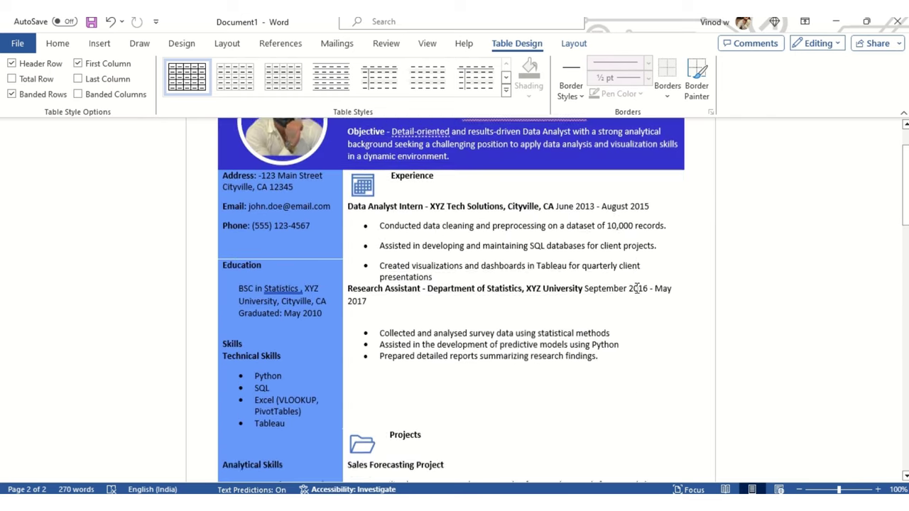
Step: Type the missing letters to complete the owner's surname in the header
right_click(566, 192)
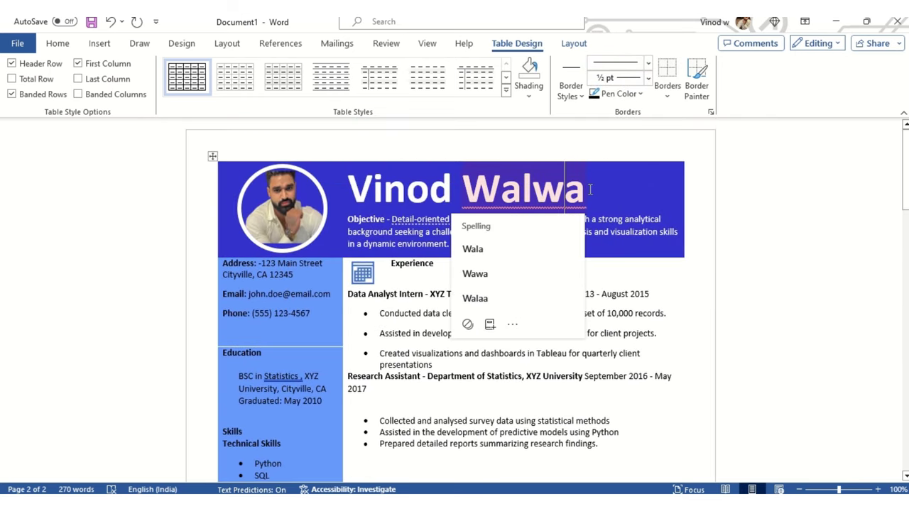
click(587, 190)
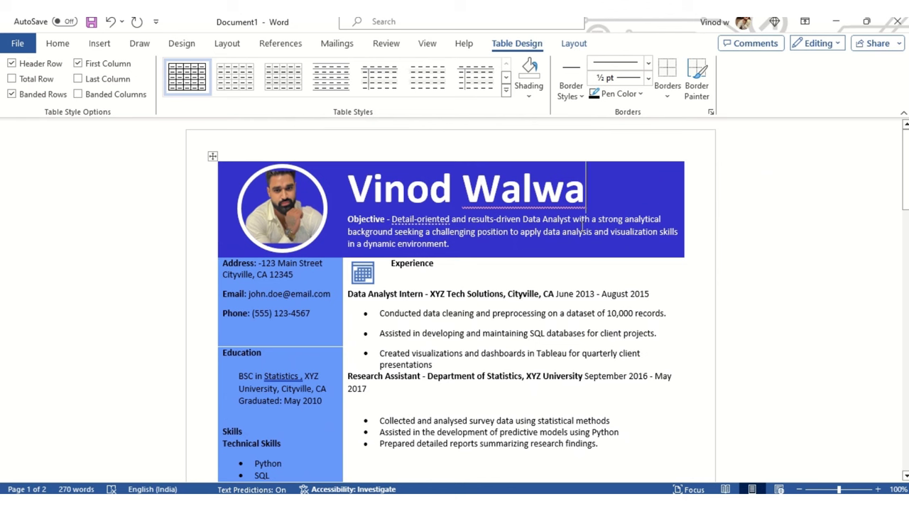
text(nte)
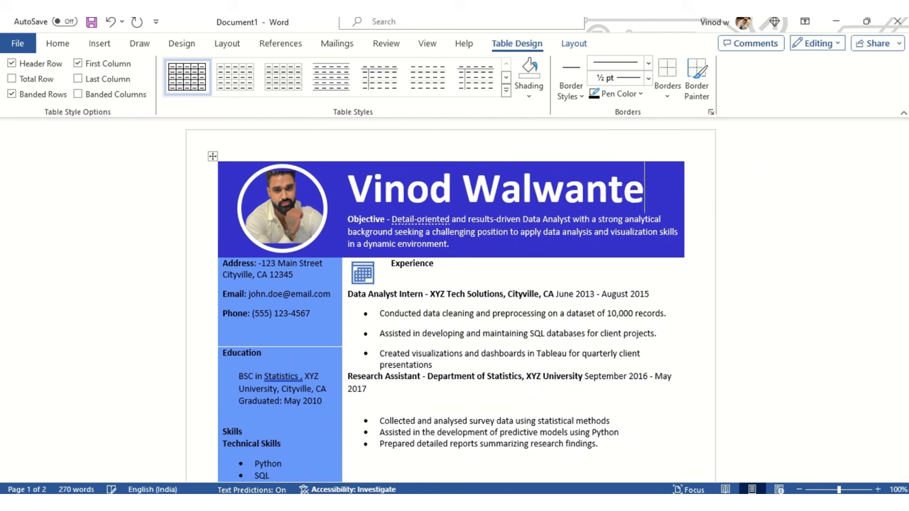
click(730, 272)
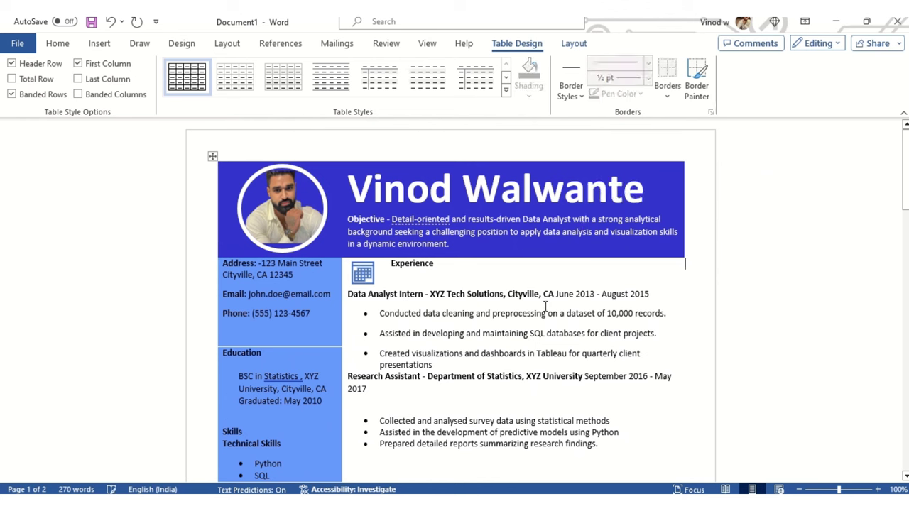
scroll(544, 314, down, 10)
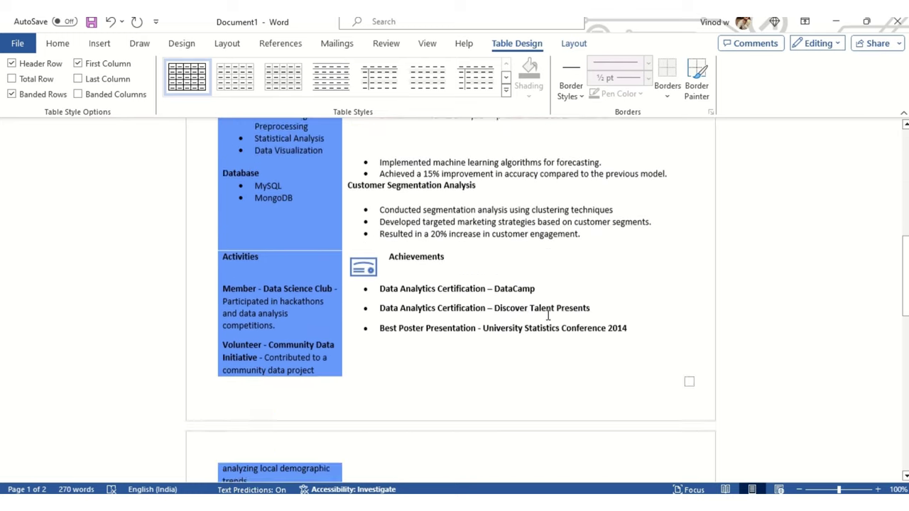
scroll(541, 312, up, 10)
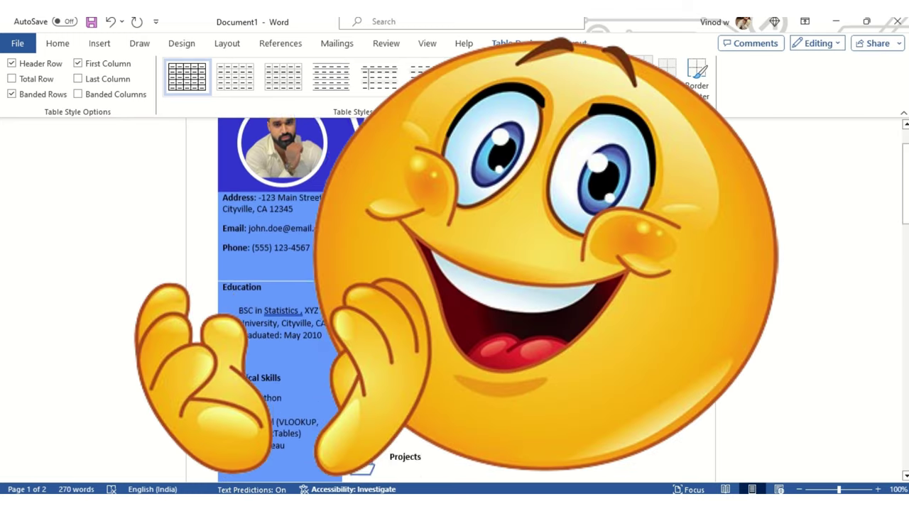
scroll(542, 312, up, 1)
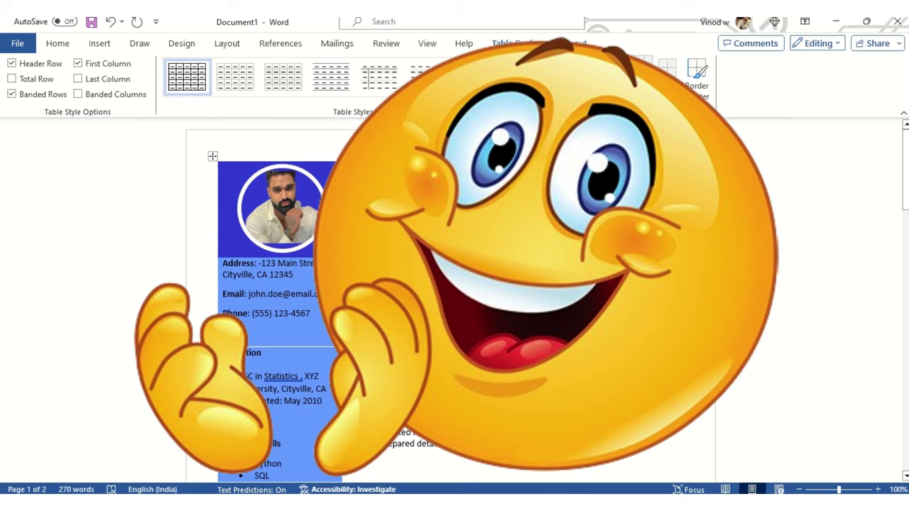
scroll(541, 312, down, 8)
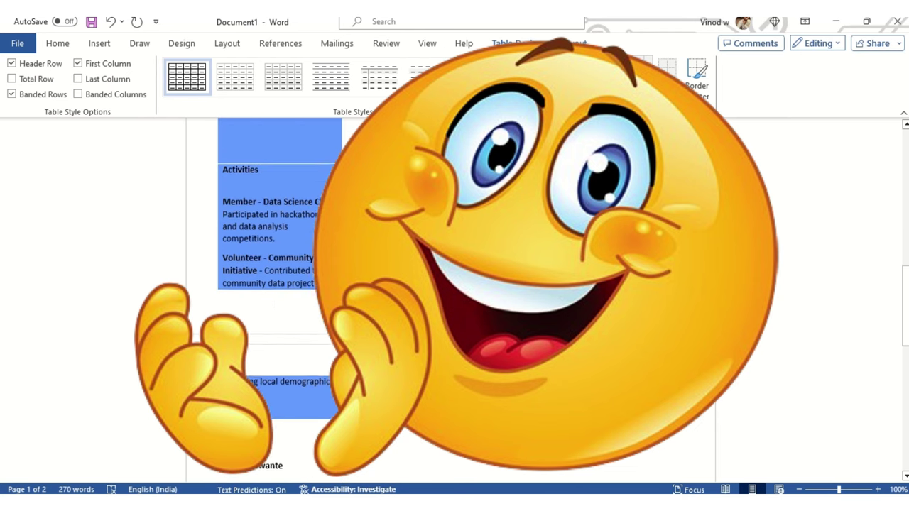
scroll(551, 314, down, 10)
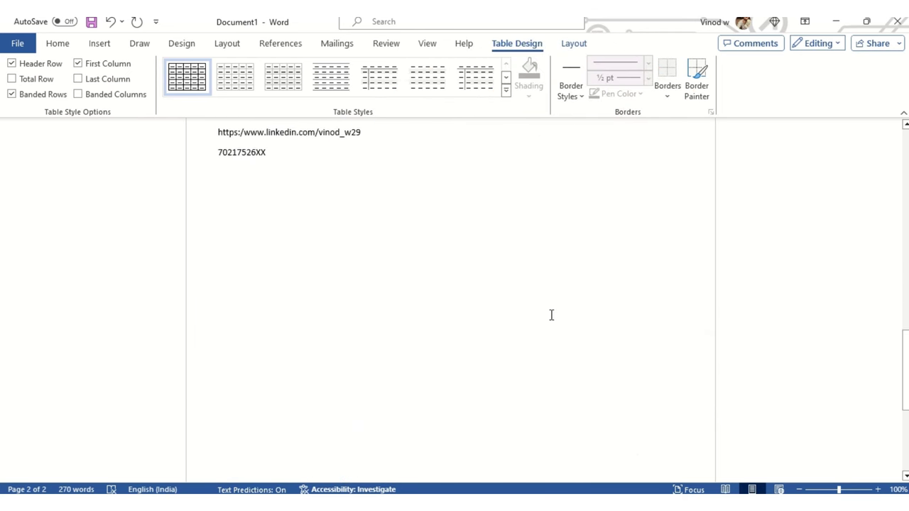
scroll(551, 315, up, 9)
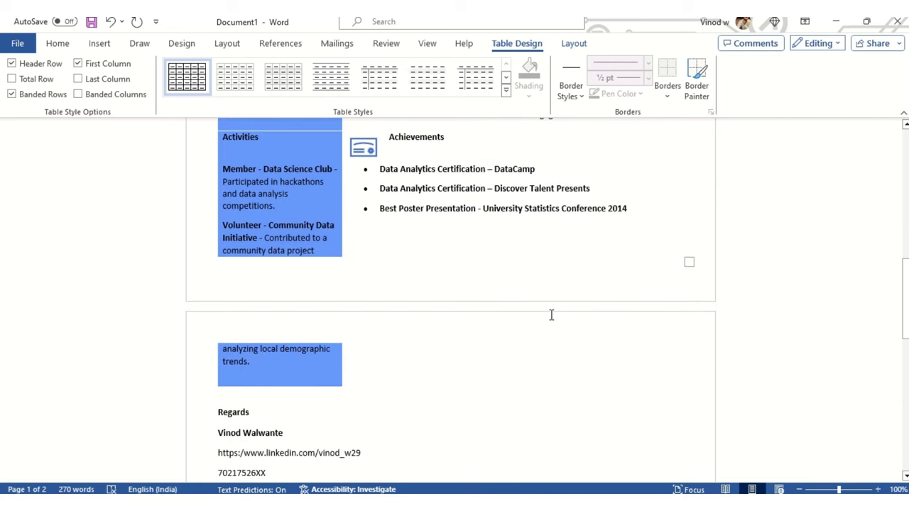
scroll(551, 315, up, 1)
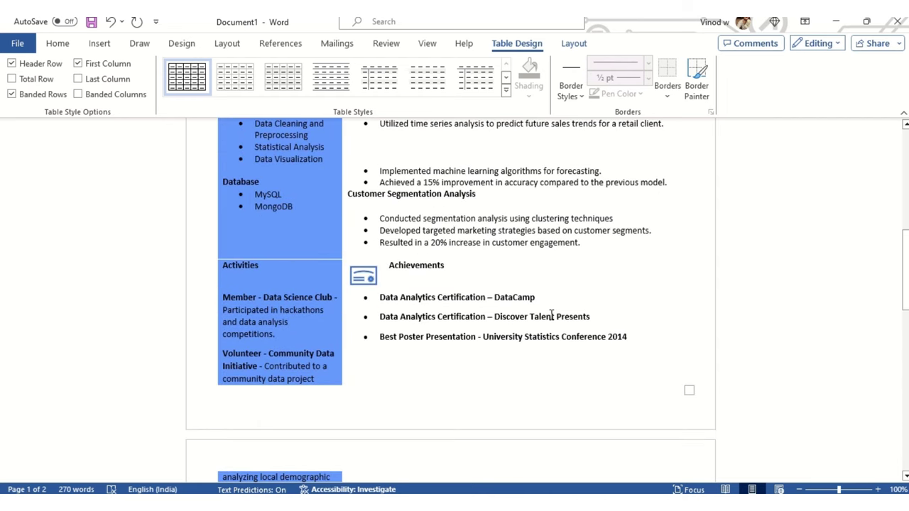
scroll(575, 290, up, 12)
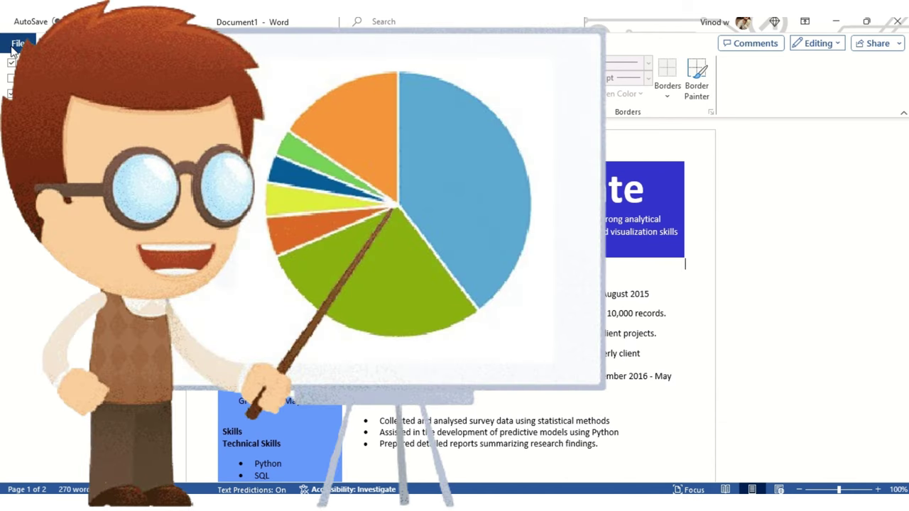
click(17, 43)
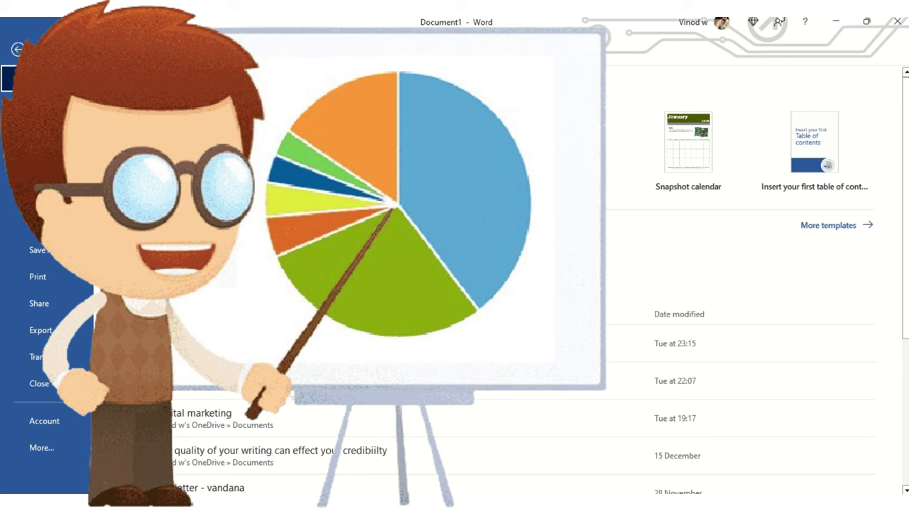
key(Escape)
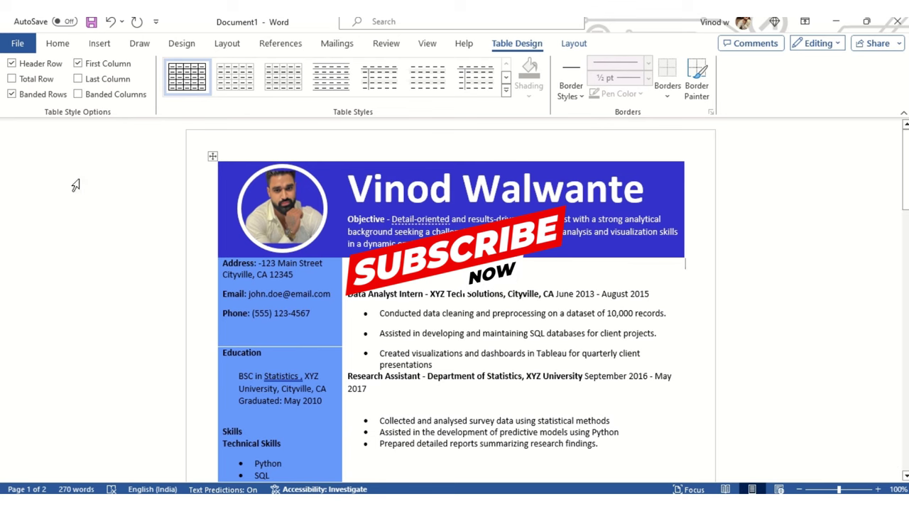
Step: Use File > Export > Create PDF/XPS Document to publish the résumé PDF into Downloads
click(11, 45)
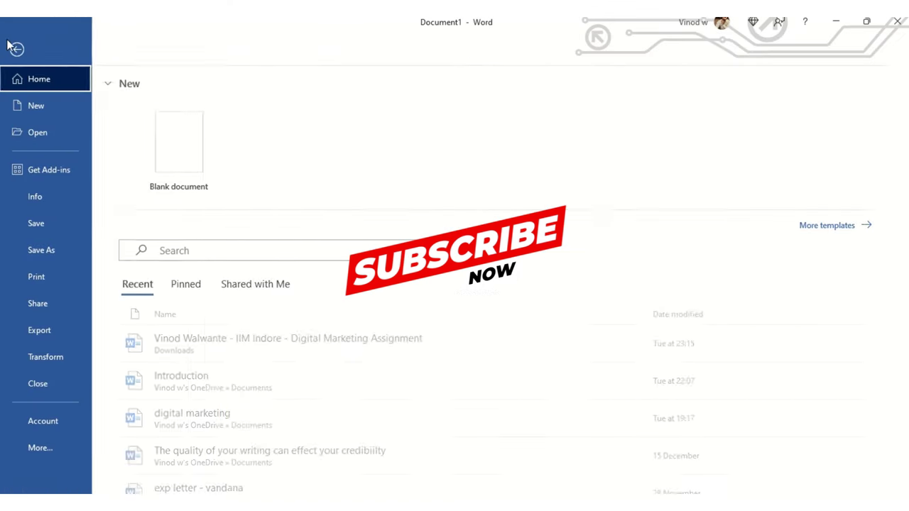
click(69, 334)
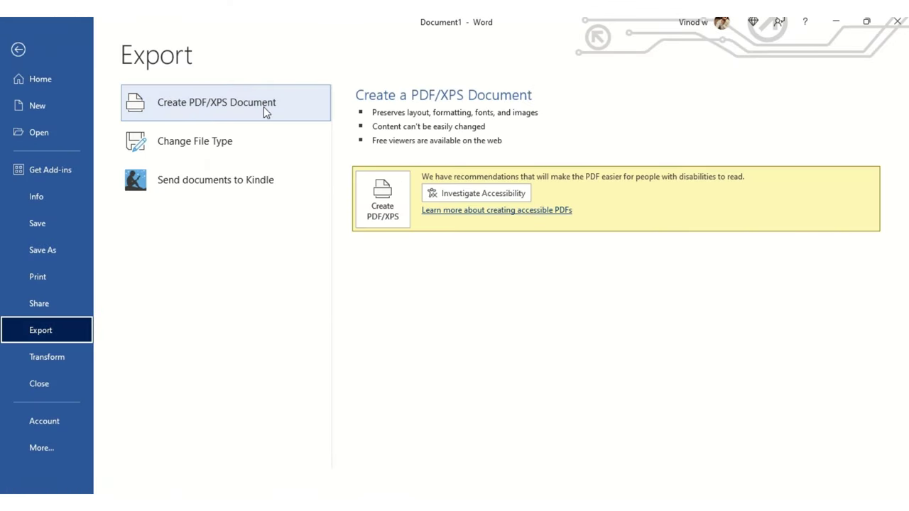
click(377, 217)
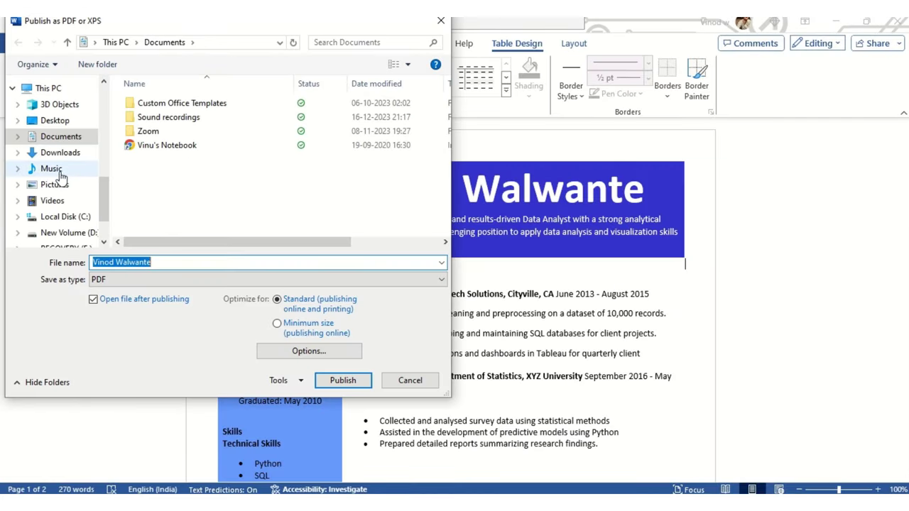
scroll(92, 142, up, 4)
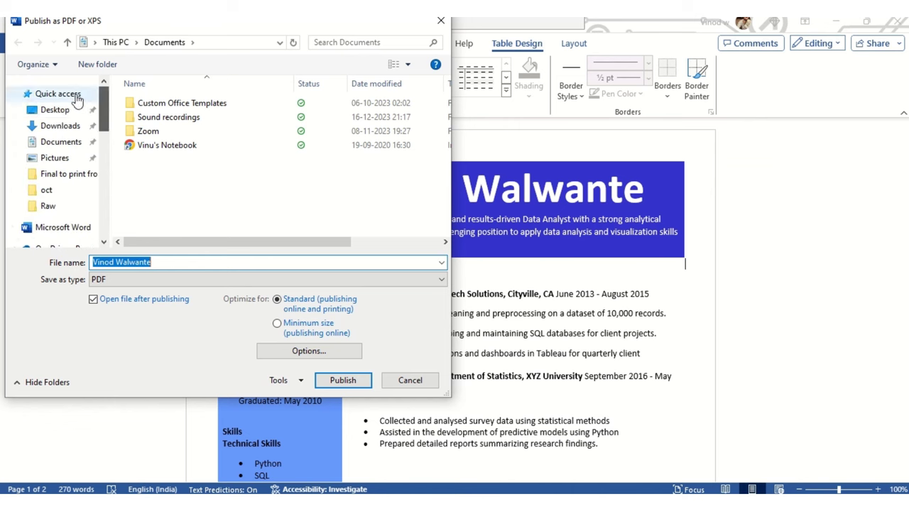
click(57, 126)
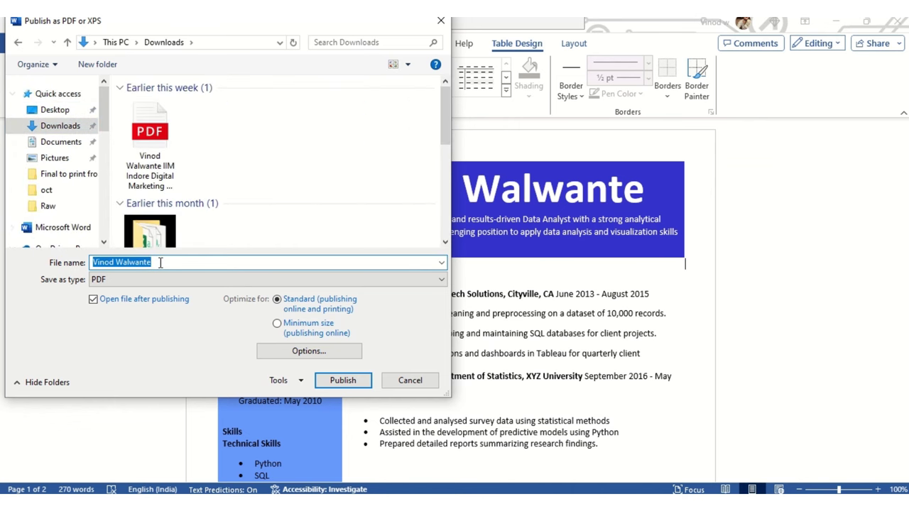
click(352, 384)
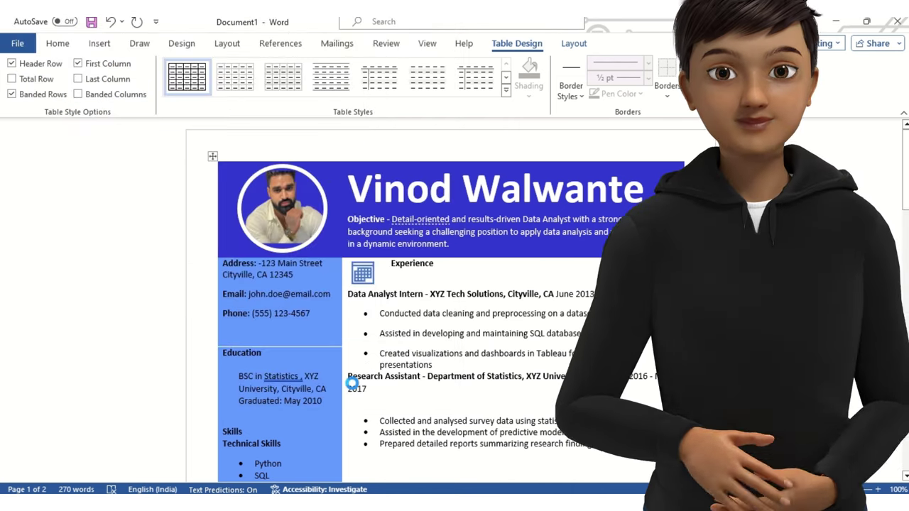
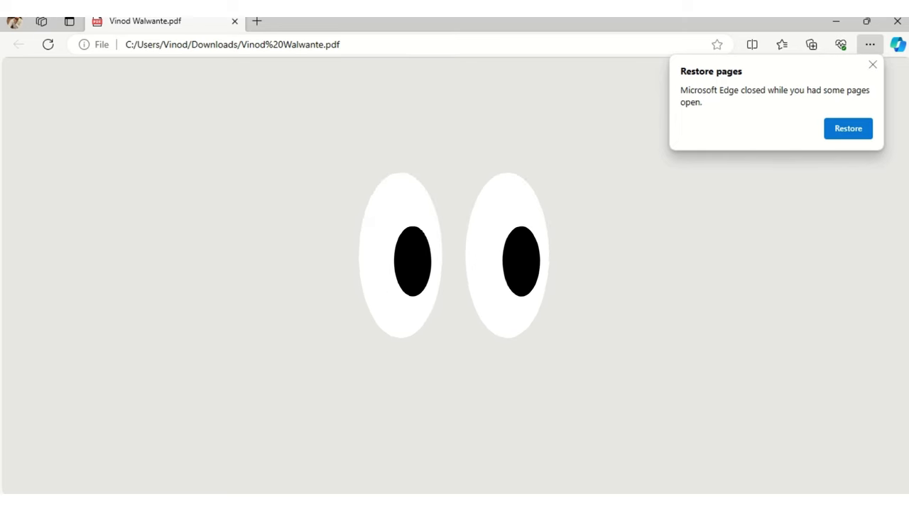
Step: Dismiss the Restore pages prompt, review both resume pages, and return to the blue name header
click(874, 67)
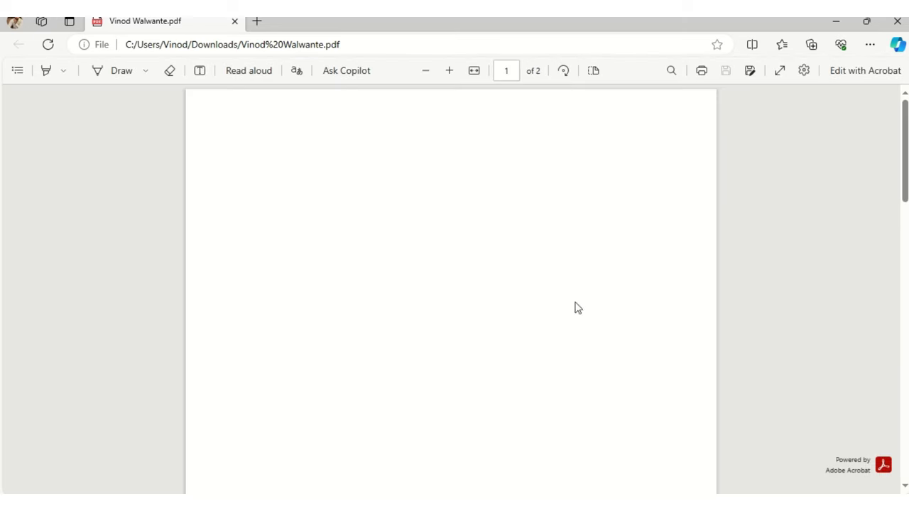
scroll(609, 313, down, 3)
scroll(609, 313, down, 10)
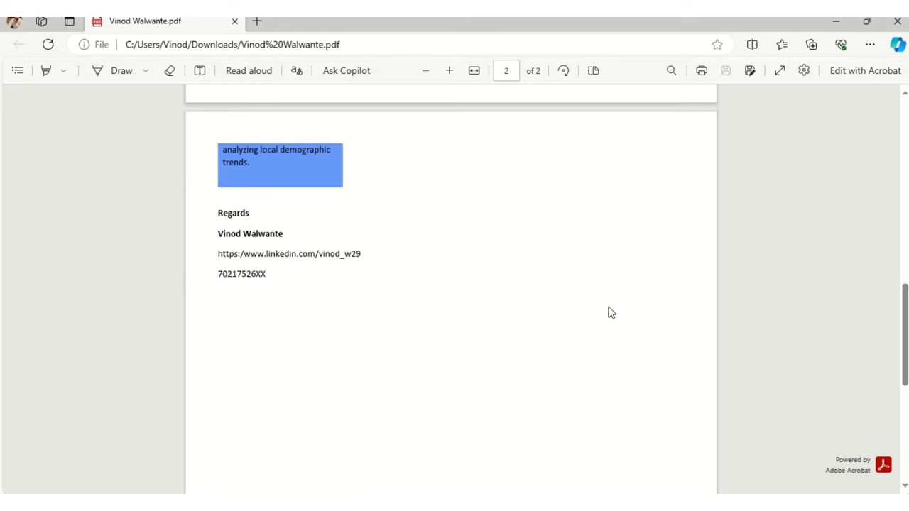
scroll(600, 345, up, 8)
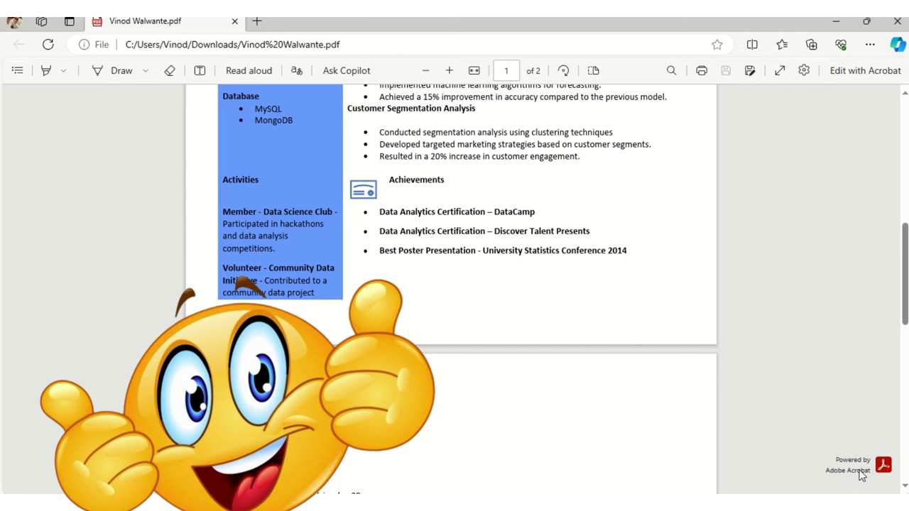
scroll(543, 420, up, 5)
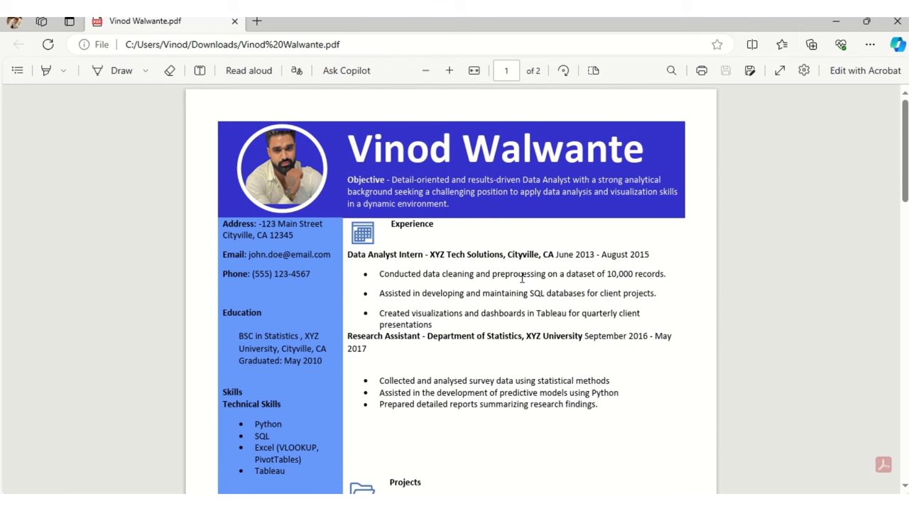
scroll(525, 288, down, 15)
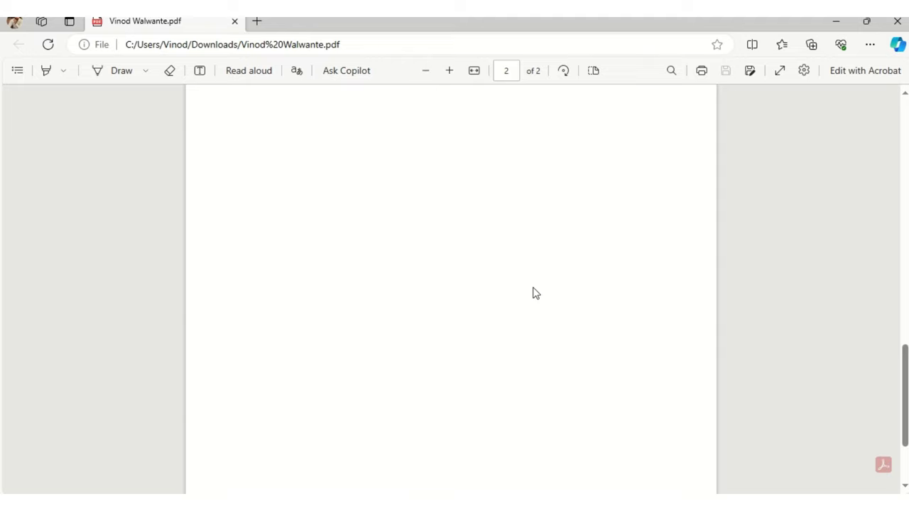
scroll(535, 293, up, 6)
scroll(551, 302, up, 2)
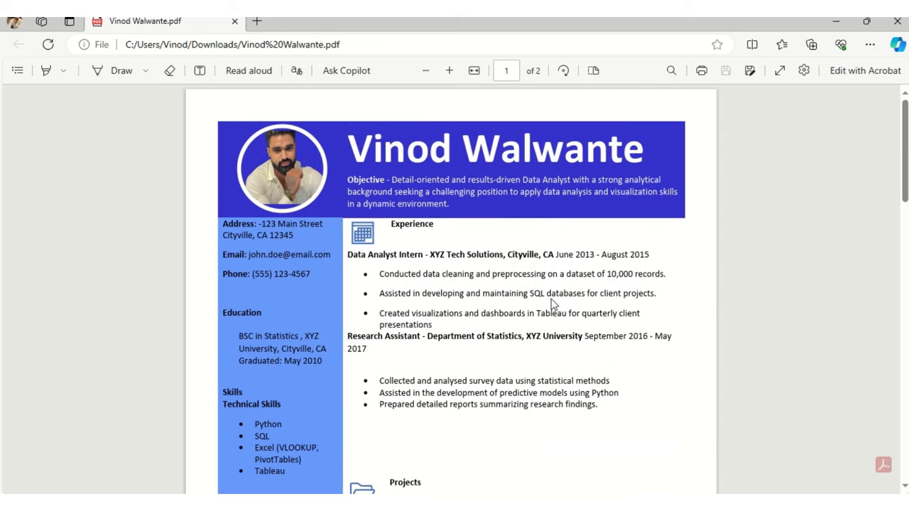
mouse_move(430, 43)
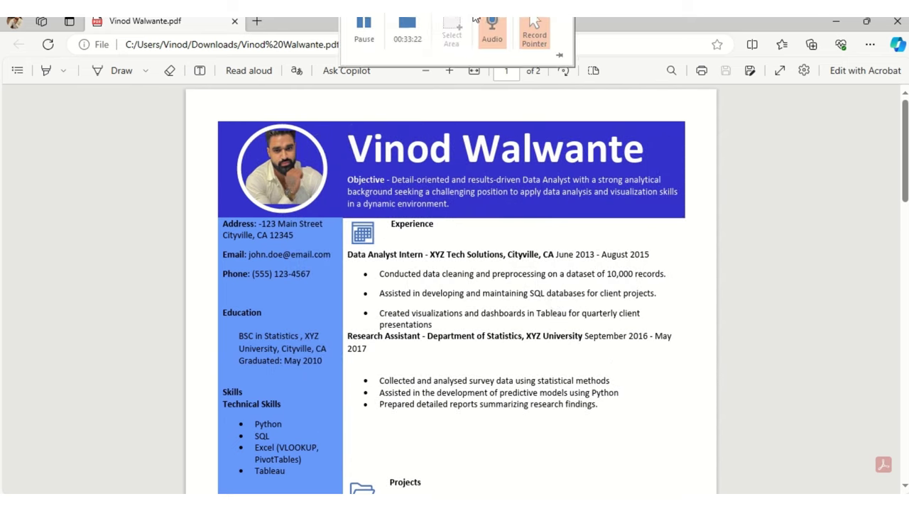